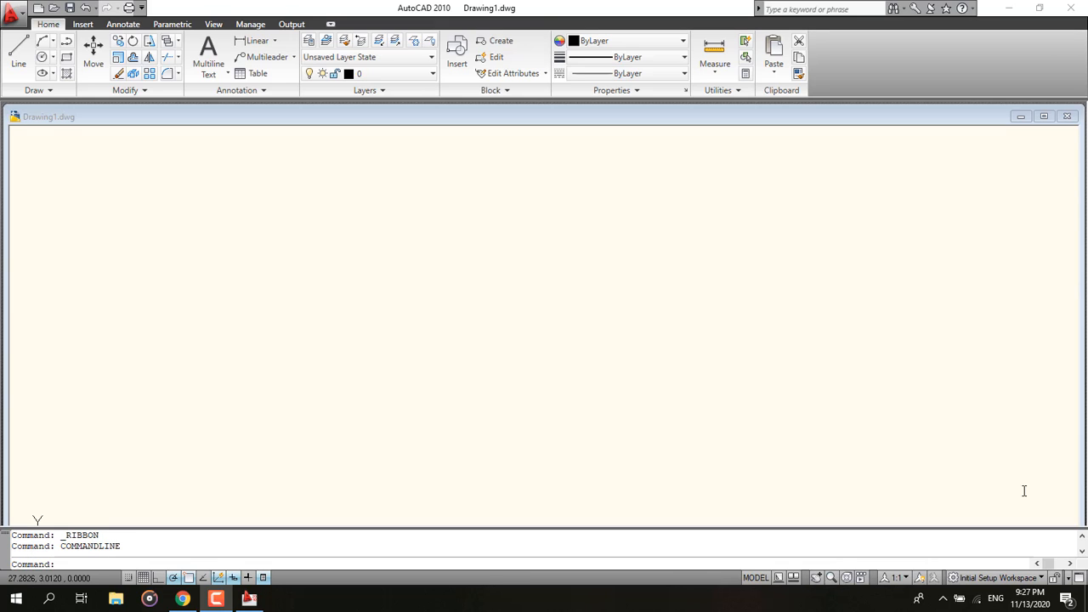
pyautogui.click(1044, 116)
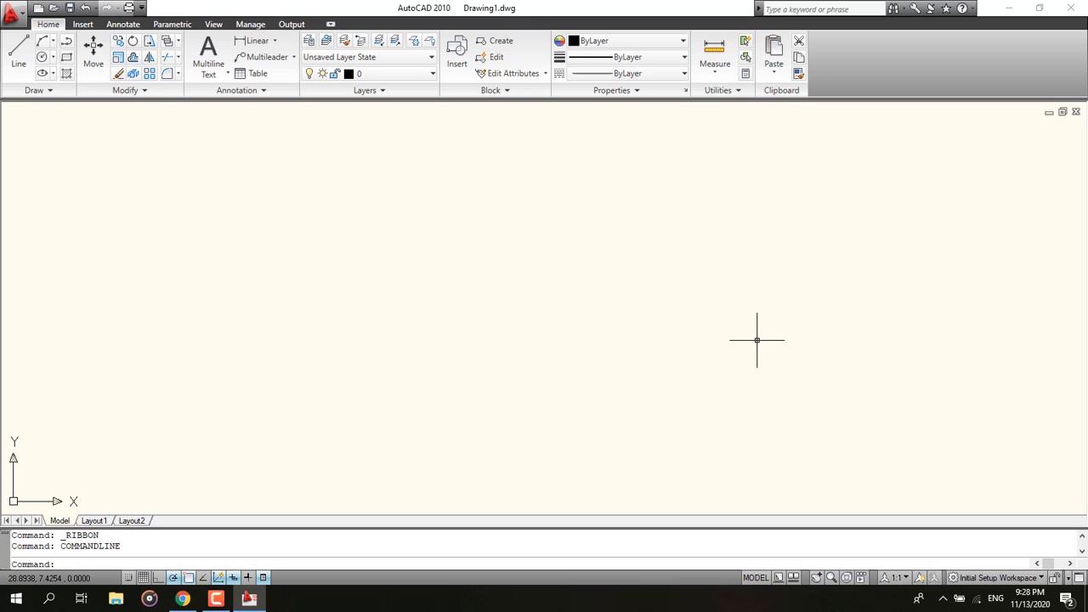
pyautogui.write('ed')
pyautogui.press('Escape')
pyautogui.press('Escape')
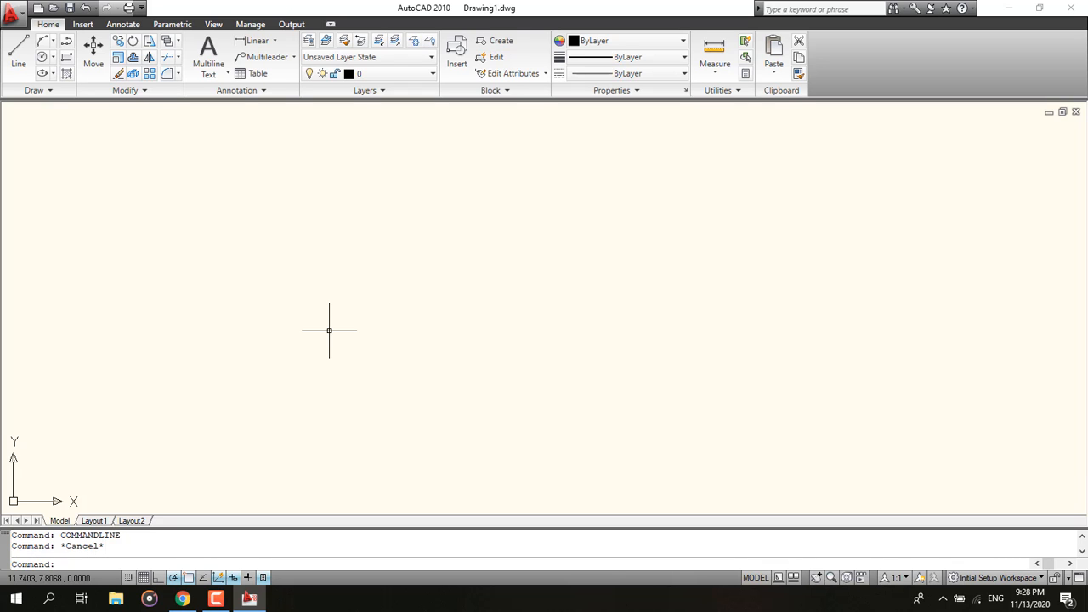
pyautogui.write('units')
pyautogui.press('Escape')
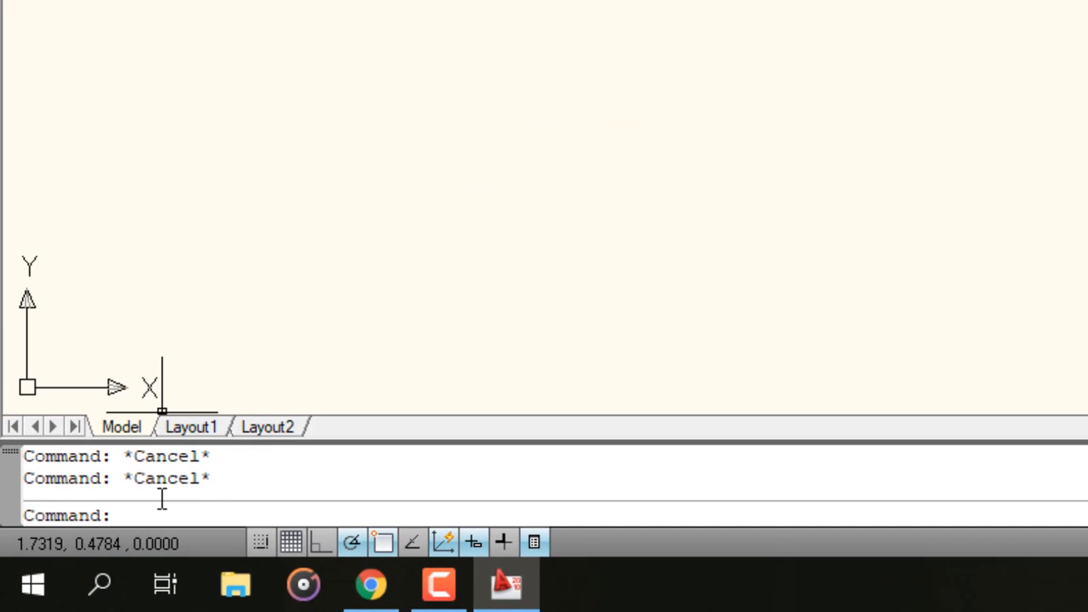
# Step: Open the Drawing Units settings and set the insertion scale units to Meters
pyautogui.click(157, 478)
pyautogui.click(264, 510)
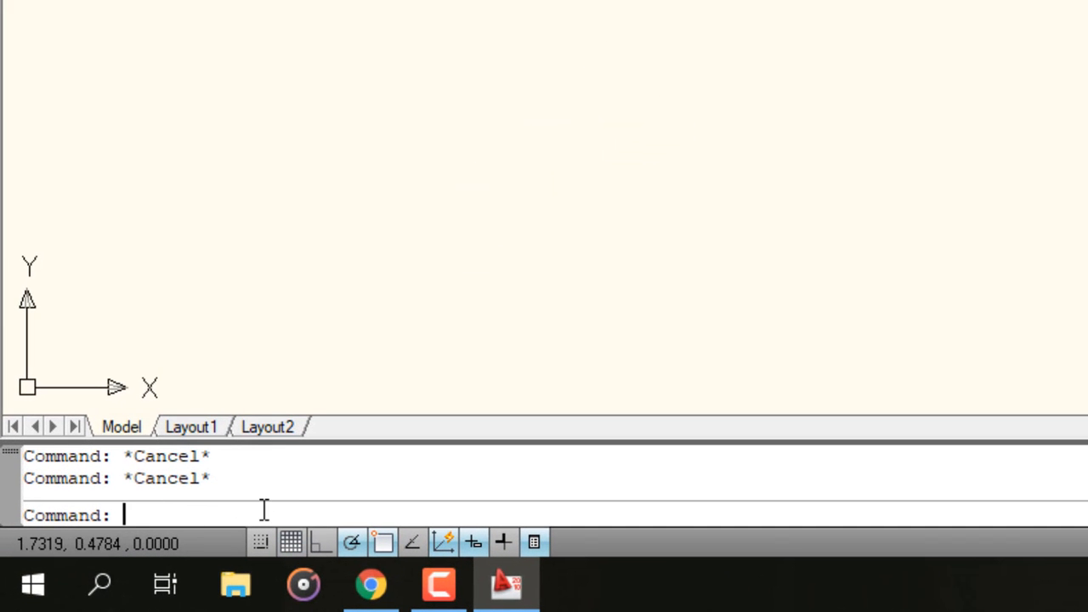
pyautogui.write('unsits')
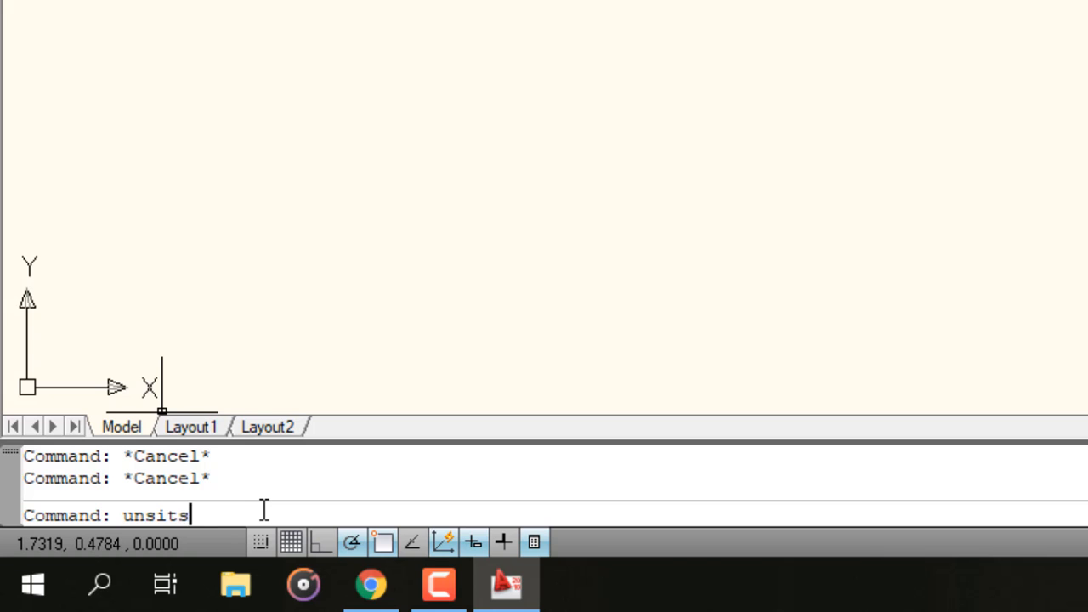
pyautogui.hotkey('ctrl', 'a')
pyautogui.write('units')
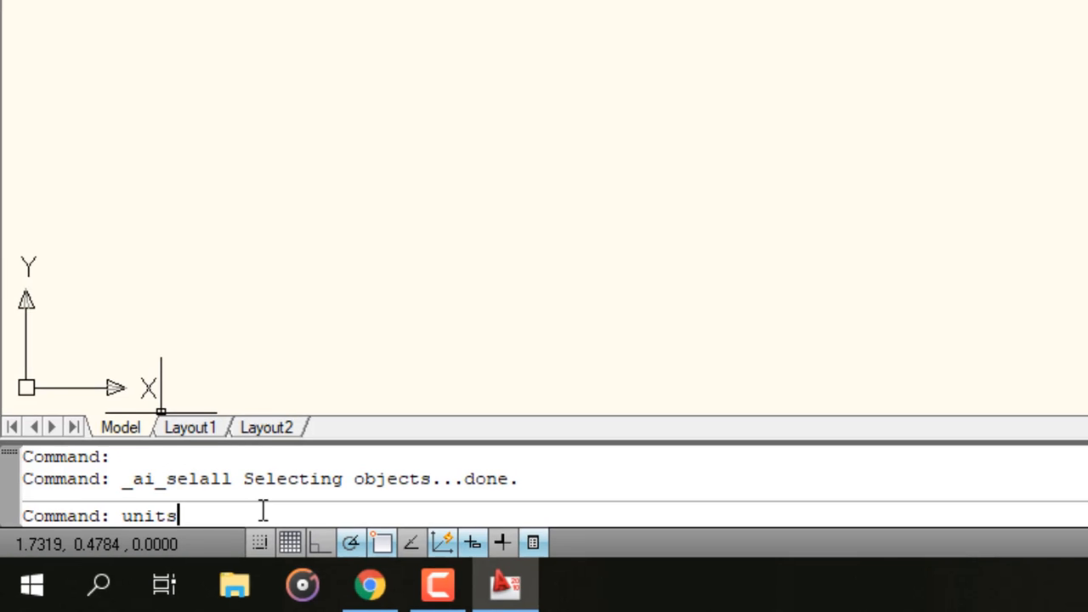
pyautogui.press('Return')
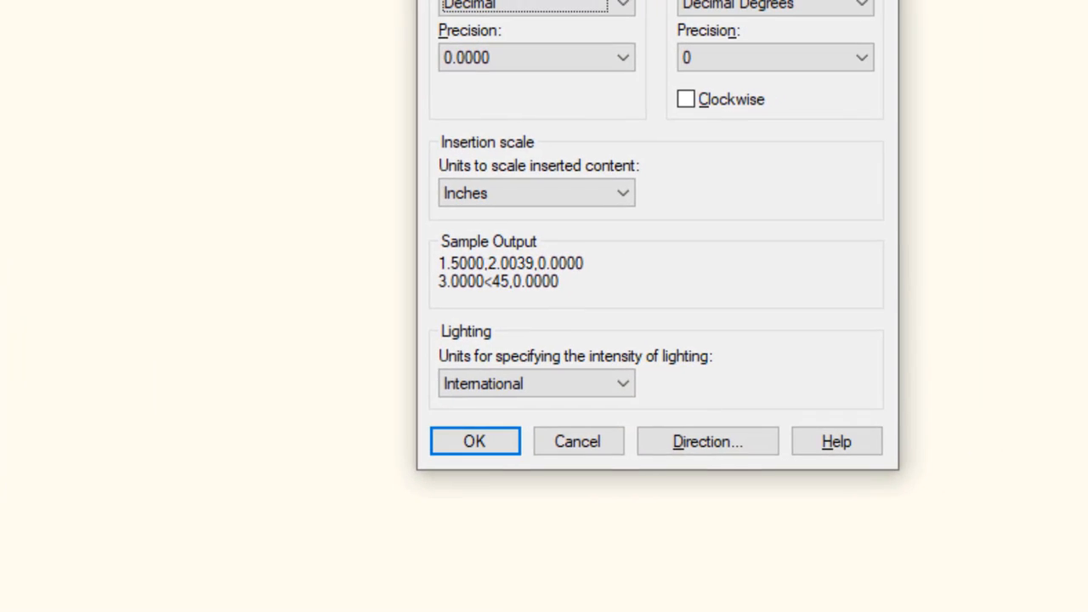
pyautogui.click(396, 332)
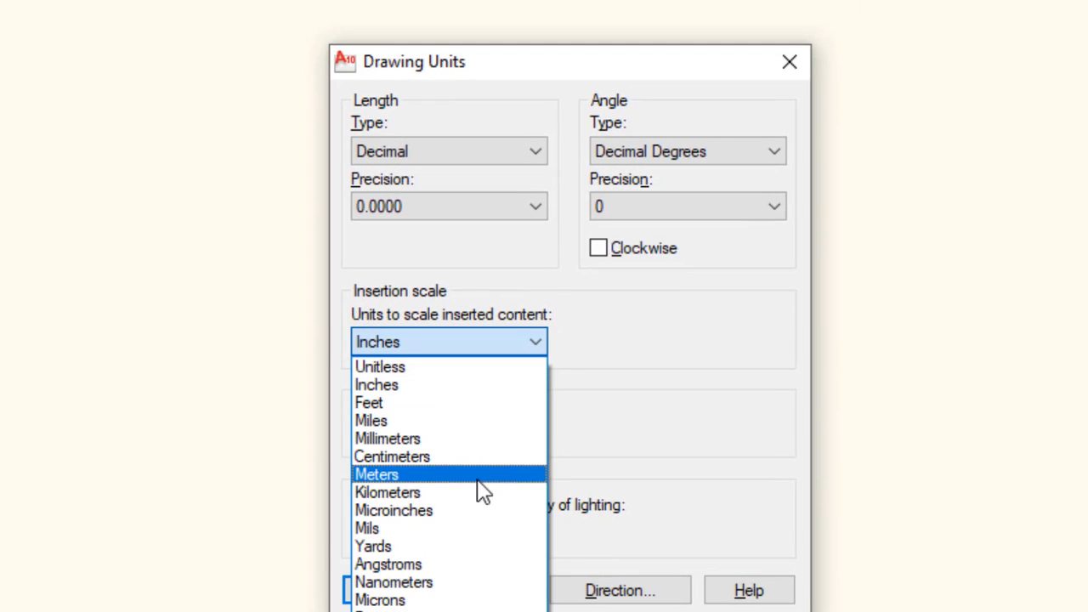
pyautogui.click(425, 476)
pyautogui.click(412, 581)
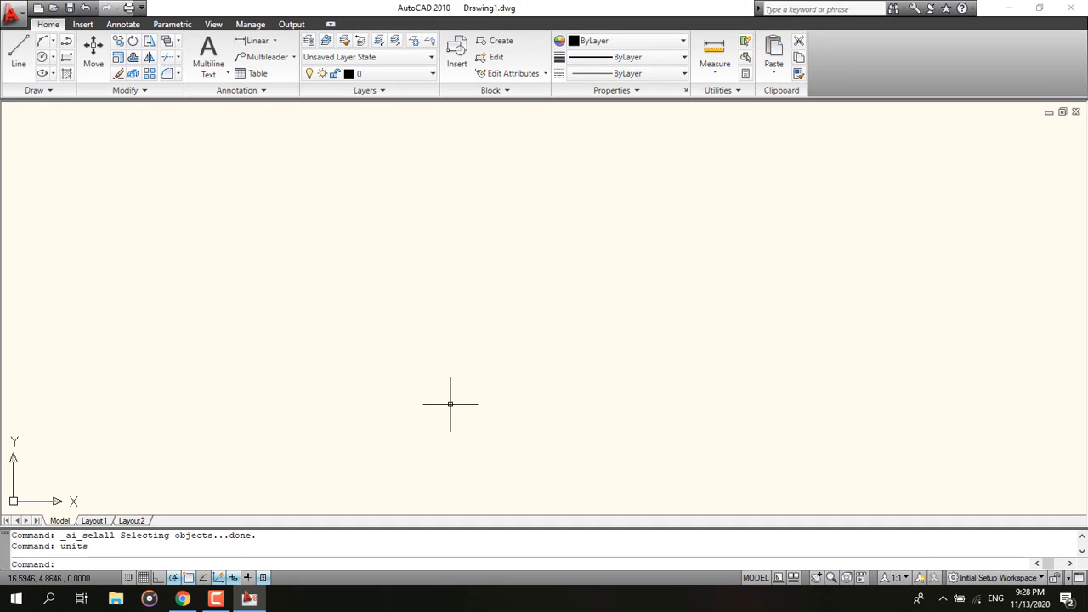
# Step: Check the reference floor plan PDF, then create a new layer named wall
pyautogui.click(183, 598)
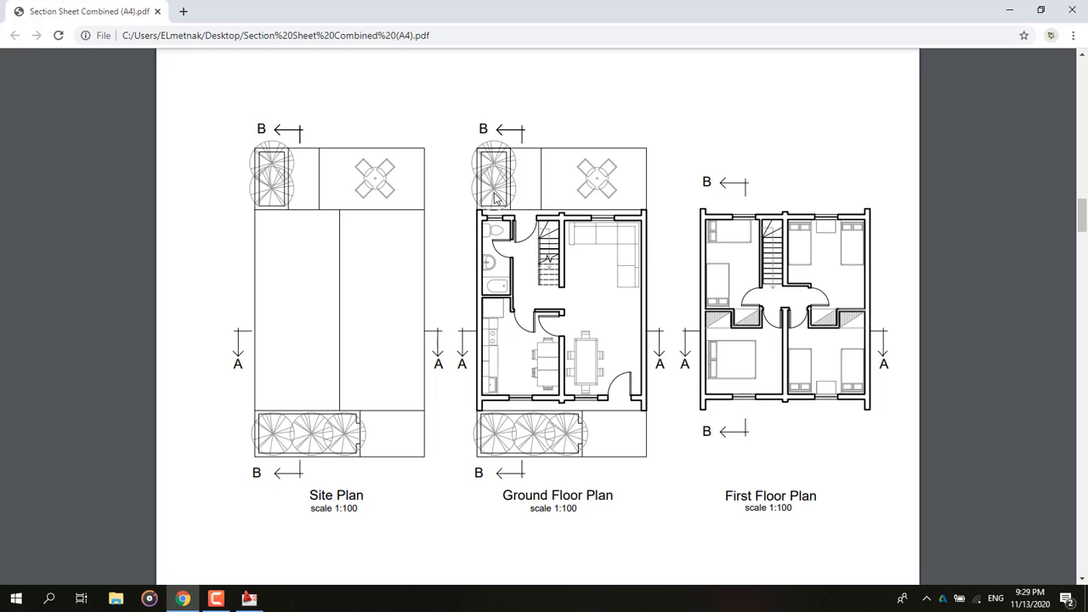
pyautogui.click(1072, 9)
pyautogui.click(309, 40)
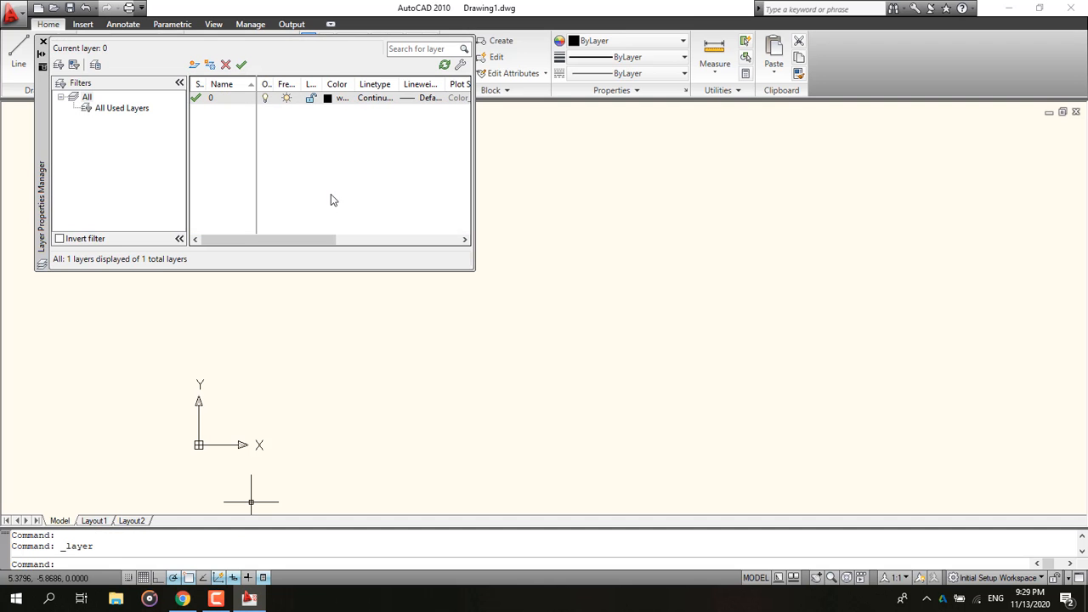
pyautogui.click(194, 65)
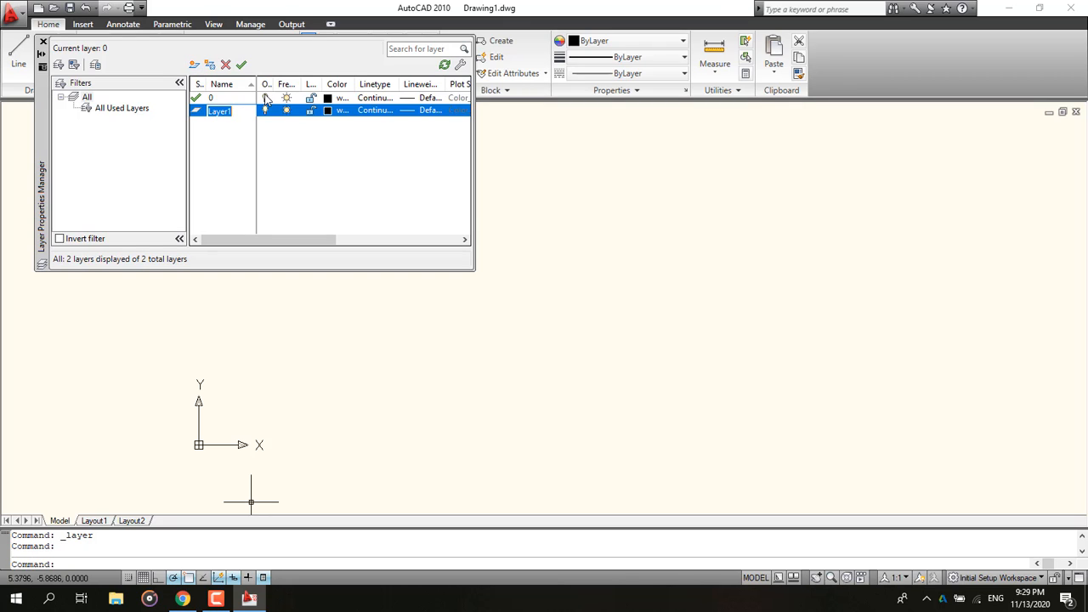
pyautogui.write('all')
pyautogui.press('Return')
pyautogui.click(333, 137)
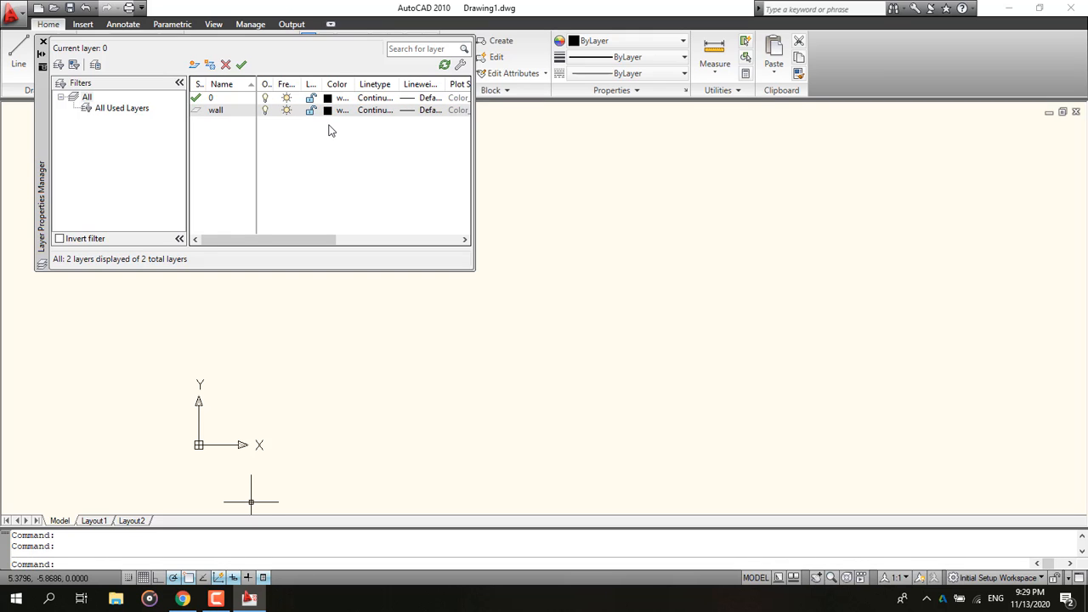
# Step: Set the wall layer's lineweight to 0.30 mm
pyautogui.click(398, 111)
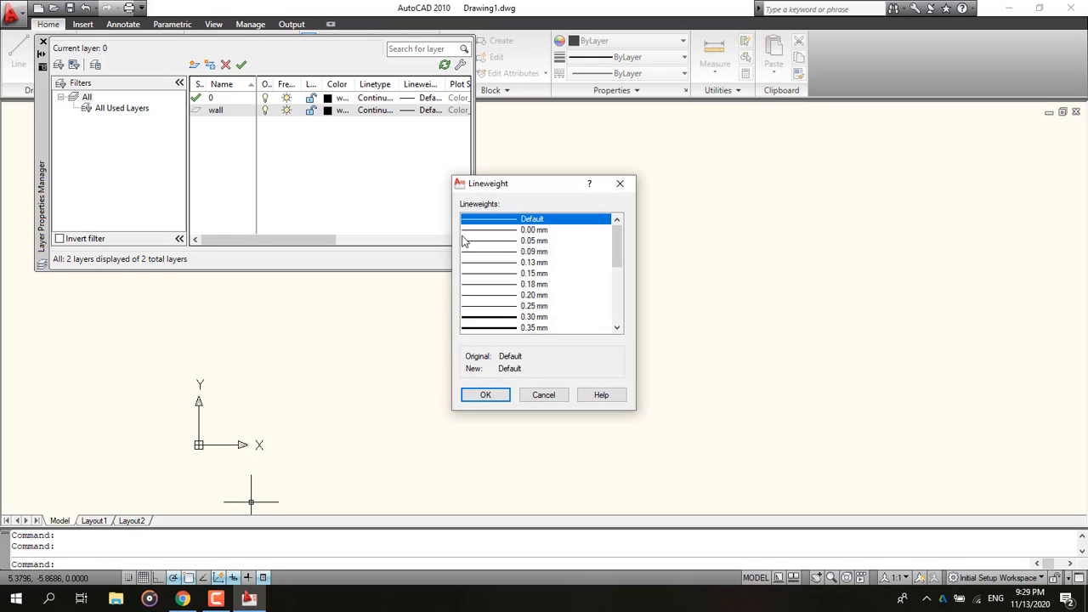
pyautogui.click(513, 317)
pyautogui.click(499, 398)
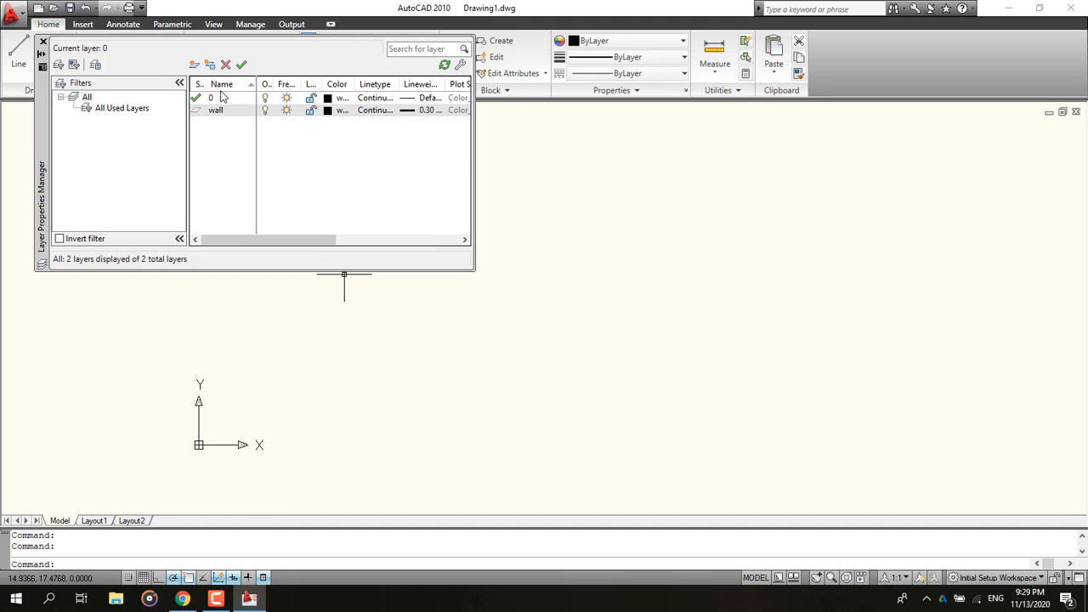
# Step: Create a new layer named win, leaving its lineweight at Default
pyautogui.click(193, 66)
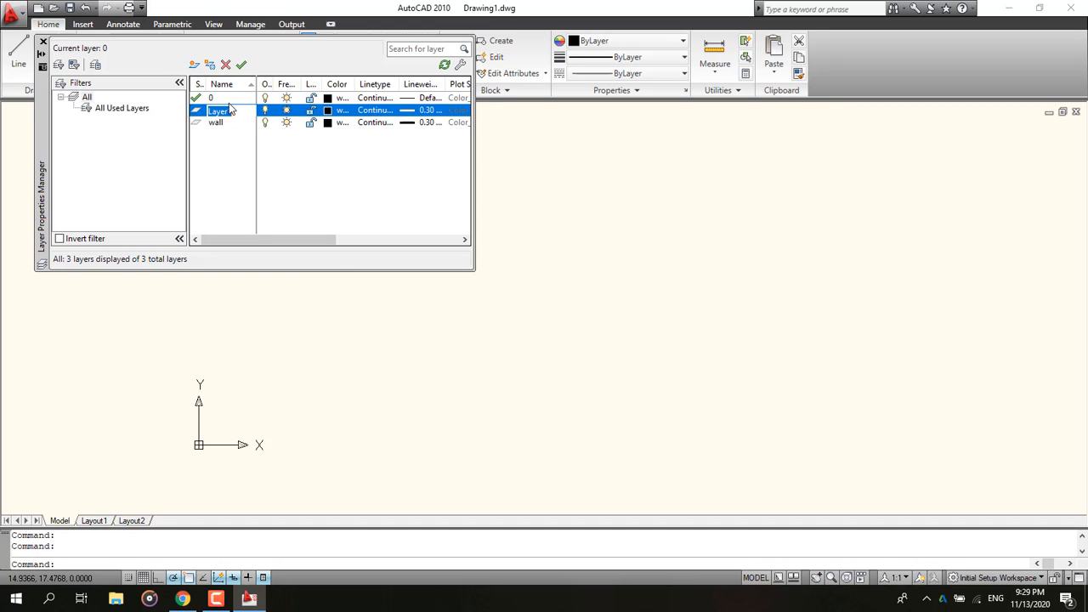
pyautogui.write('win')
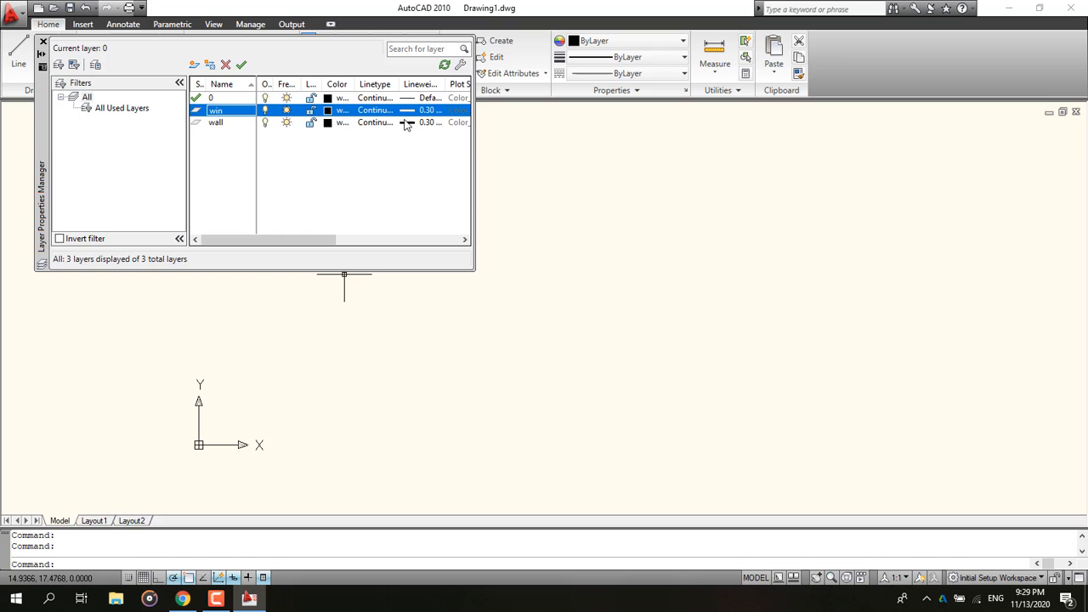
pyautogui.click(409, 116)
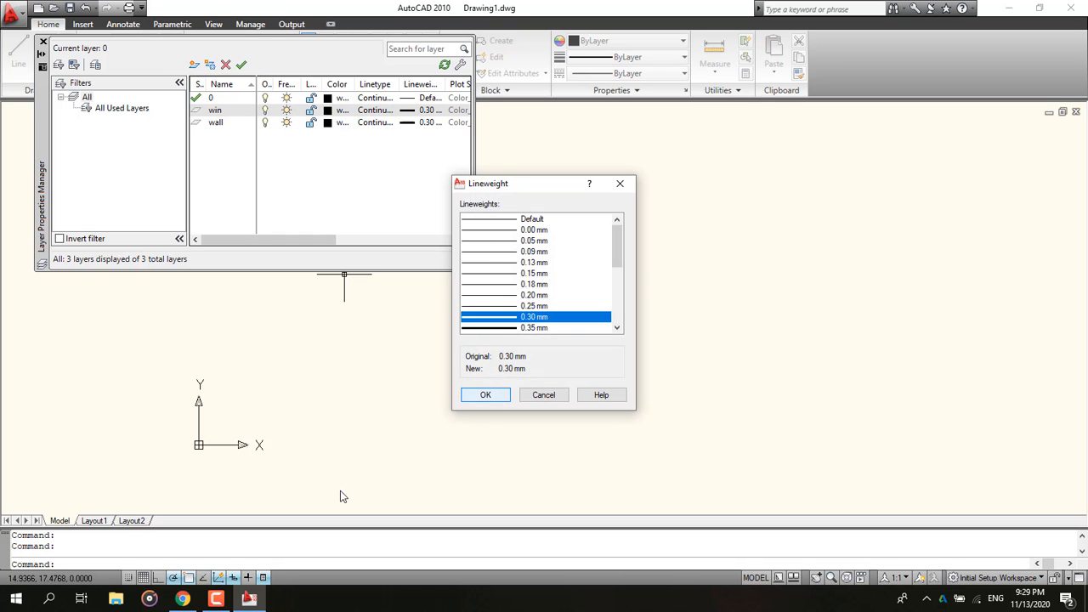
pyautogui.click(187, 602)
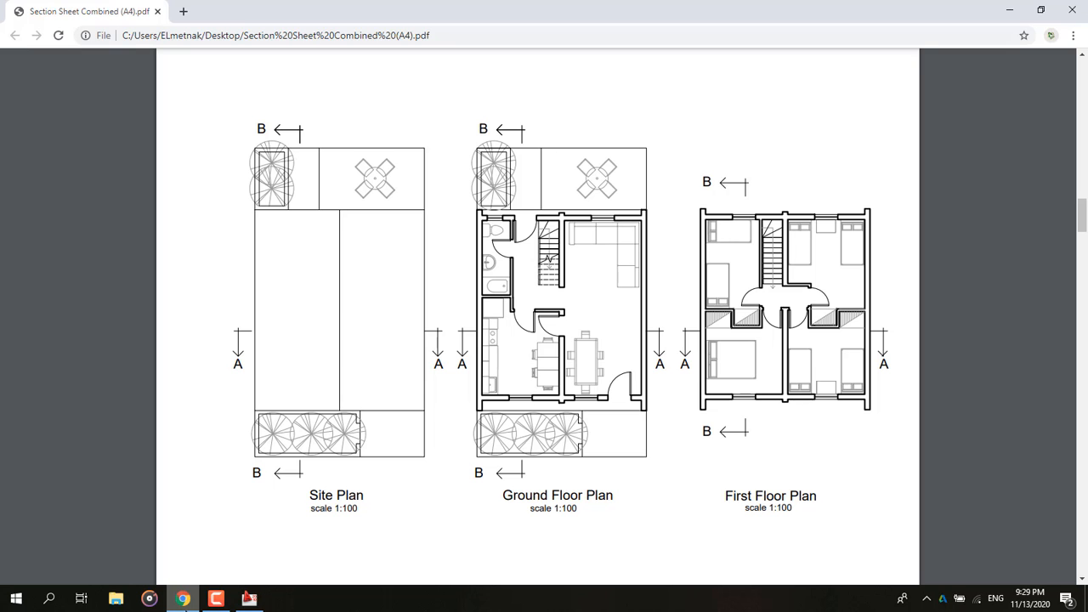
pyautogui.click(249, 598)
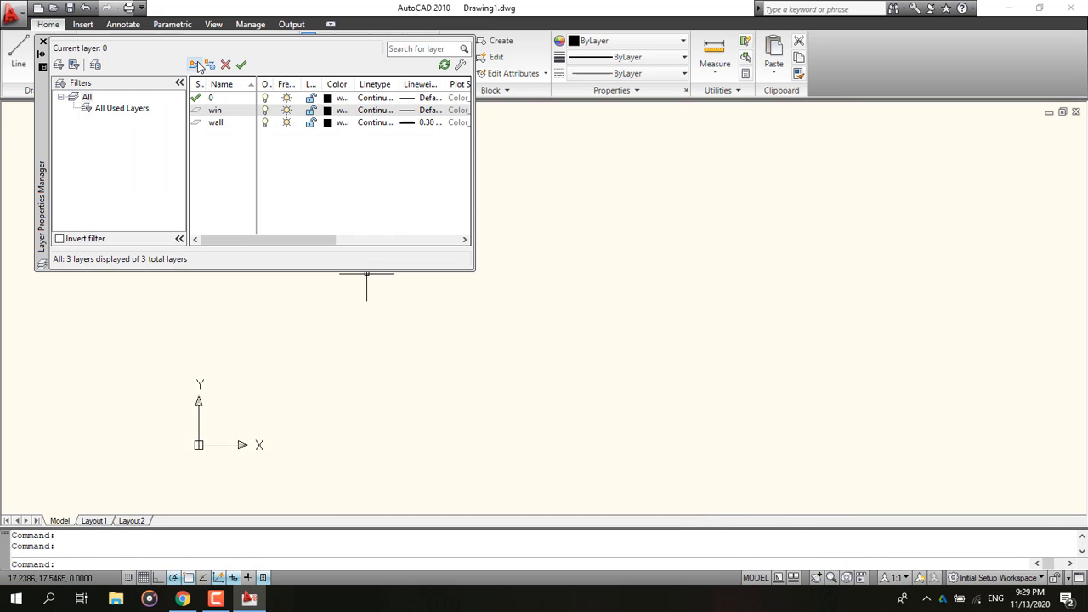
# Step: Add two new layers and delete the second one
pyautogui.doubleClick(197, 66)
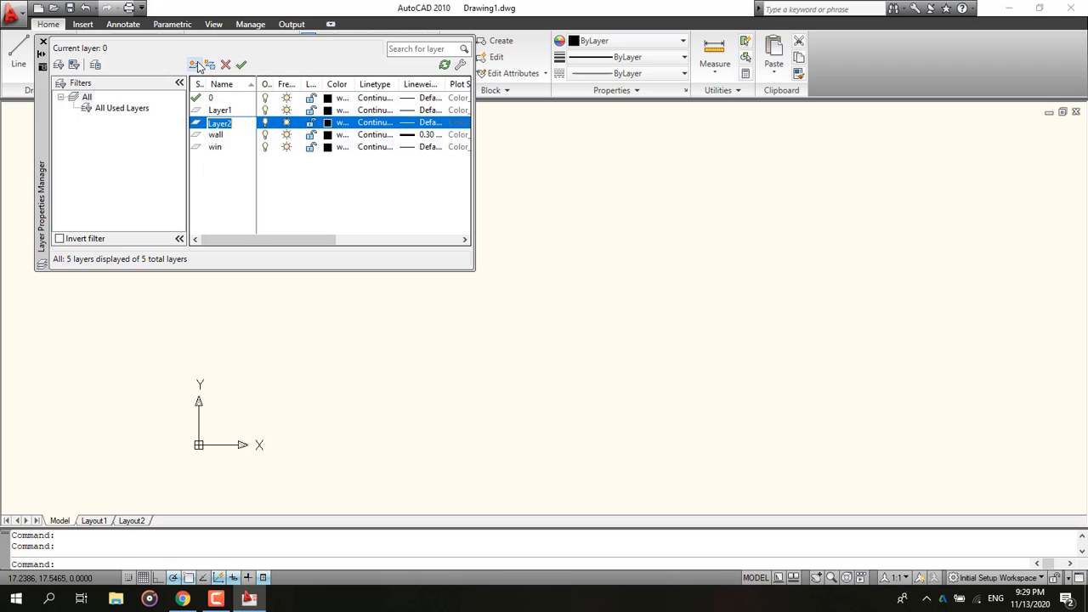
pyautogui.click(225, 65)
pyautogui.click(226, 110)
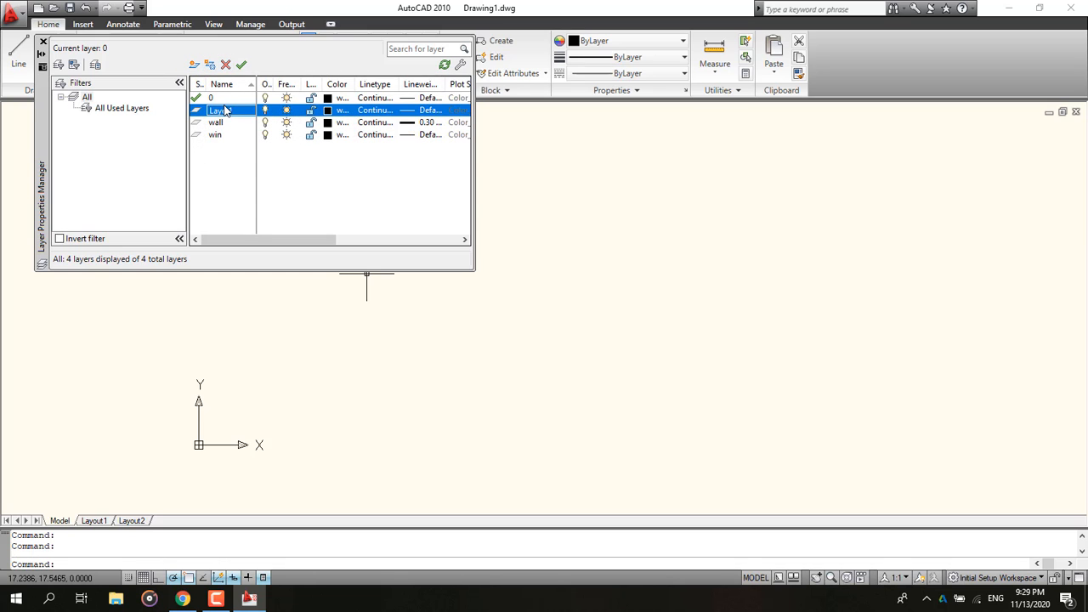
# Step: Rename the new layer to doors, make layer 0 current, and close the layer manager
pyautogui.doubleClick(225, 111)
pyautogui.rightClick(226, 111)
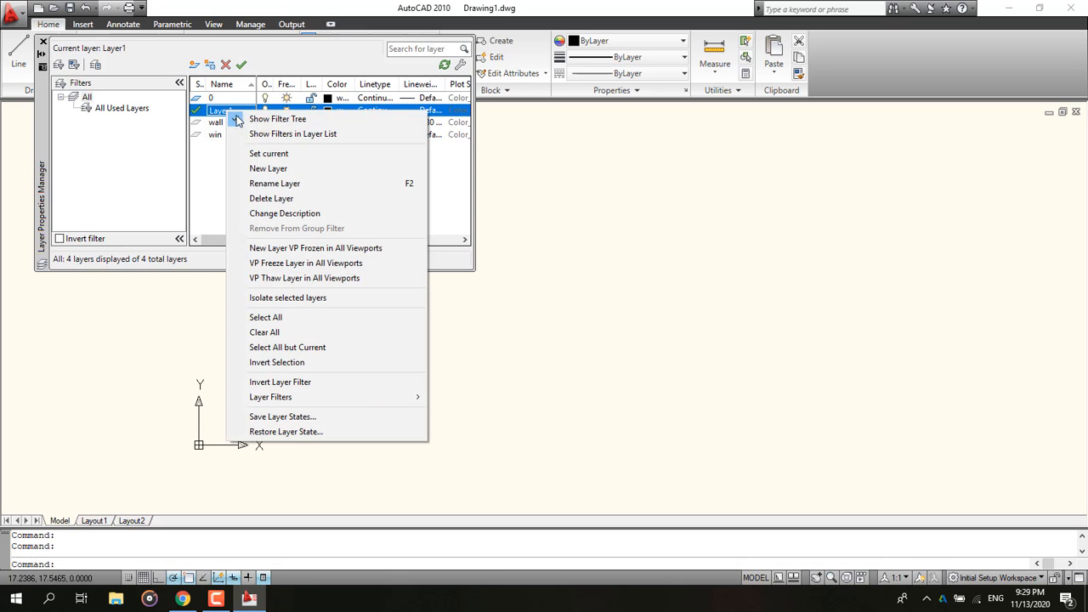
pyautogui.click(281, 184)
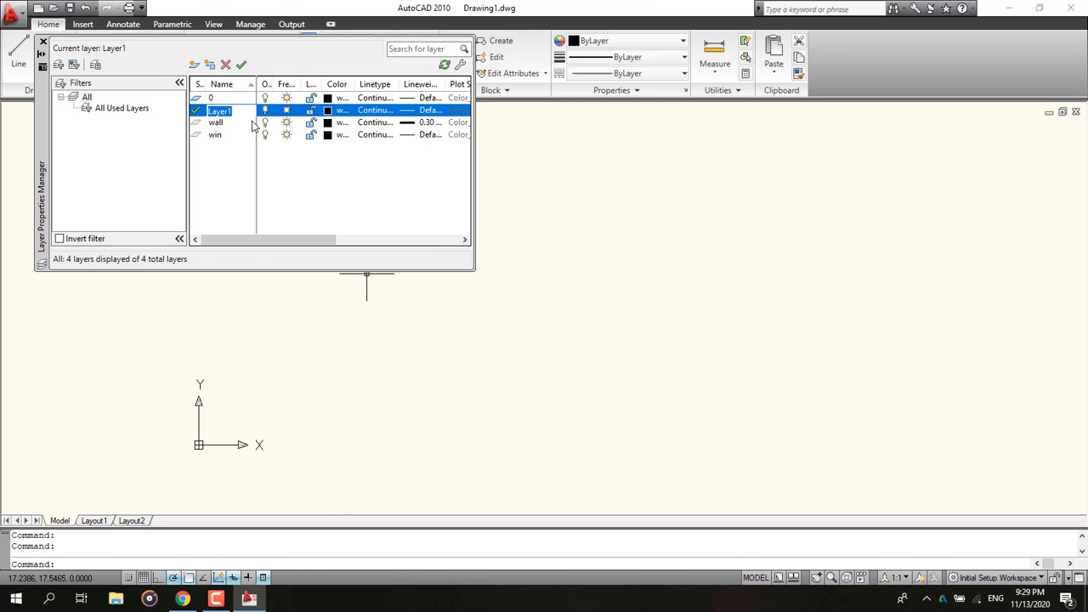
pyautogui.write('doors')
pyautogui.press('Return')
pyautogui.click(223, 136)
pyautogui.doubleClick(212, 98)
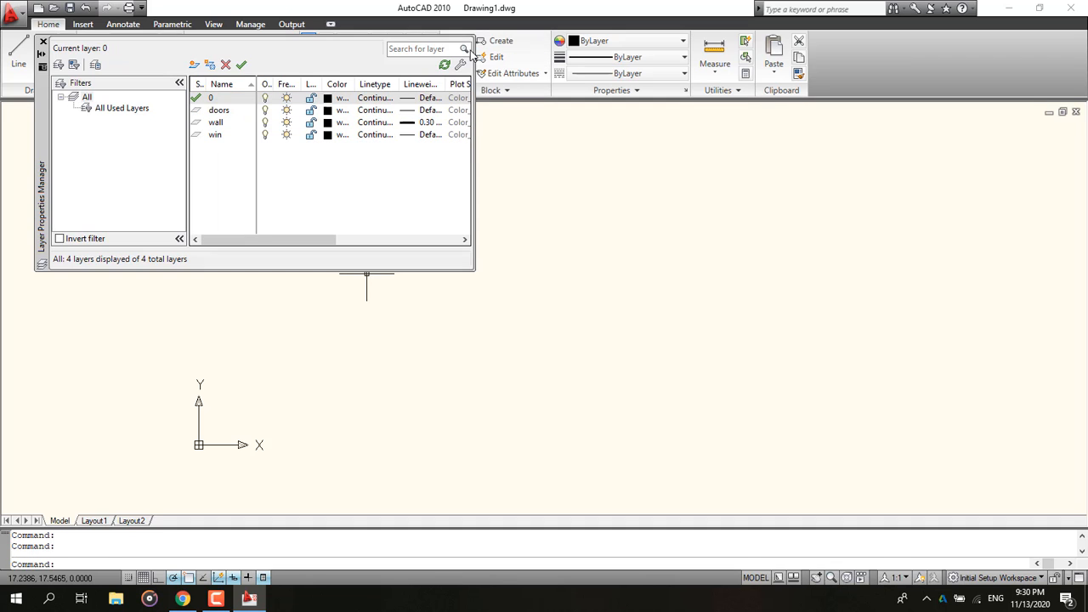
pyautogui.click(42, 40)
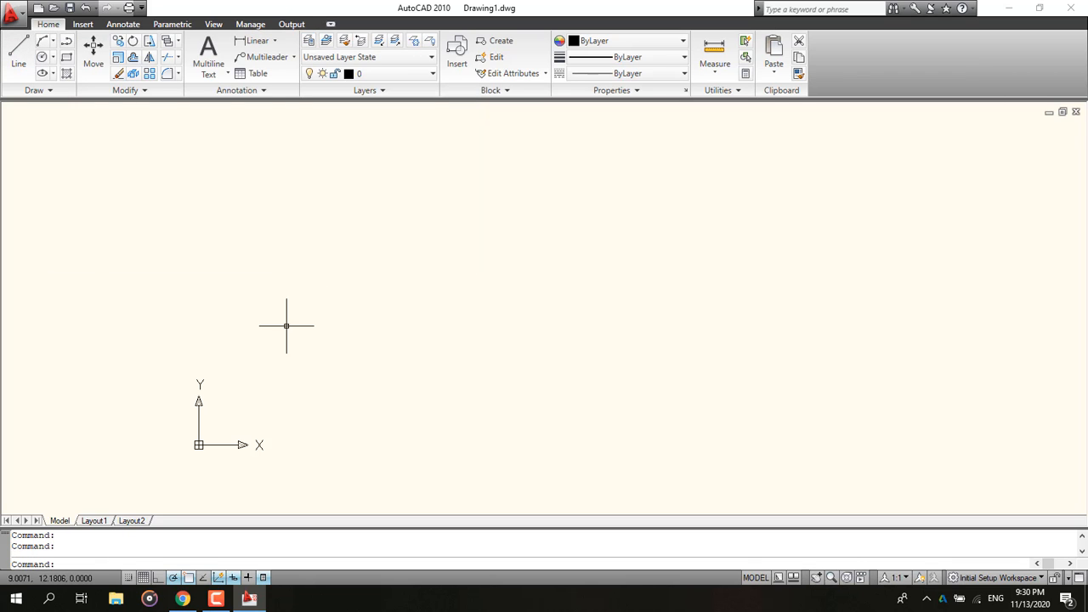
# Step: Draw a rectangle by dimensions with length 6.6 and width 12 in the drawing area
pyautogui.click(182, 598)
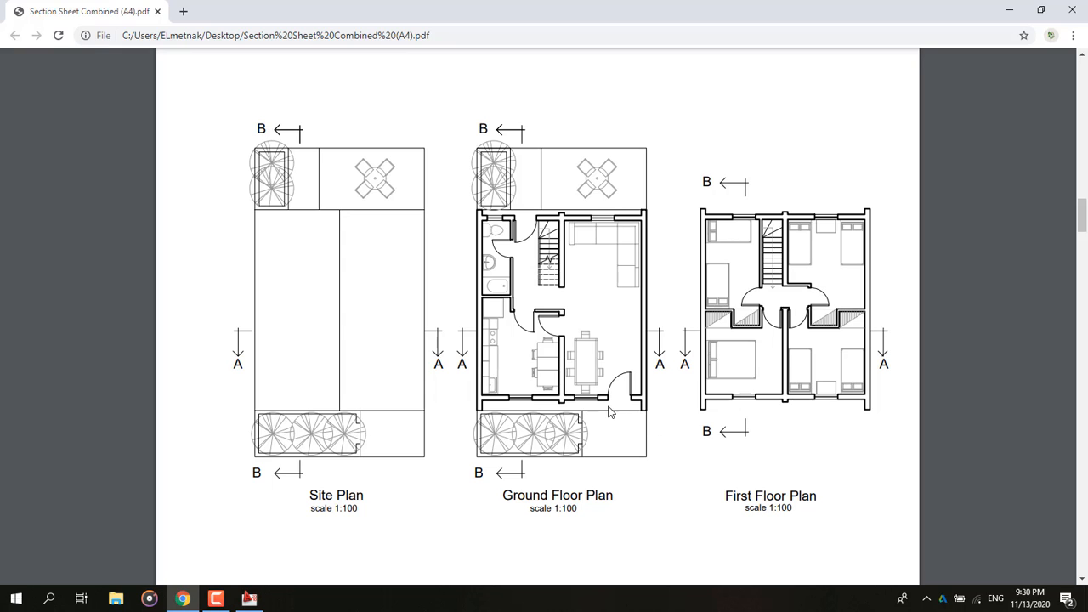
pyautogui.click(1012, 3)
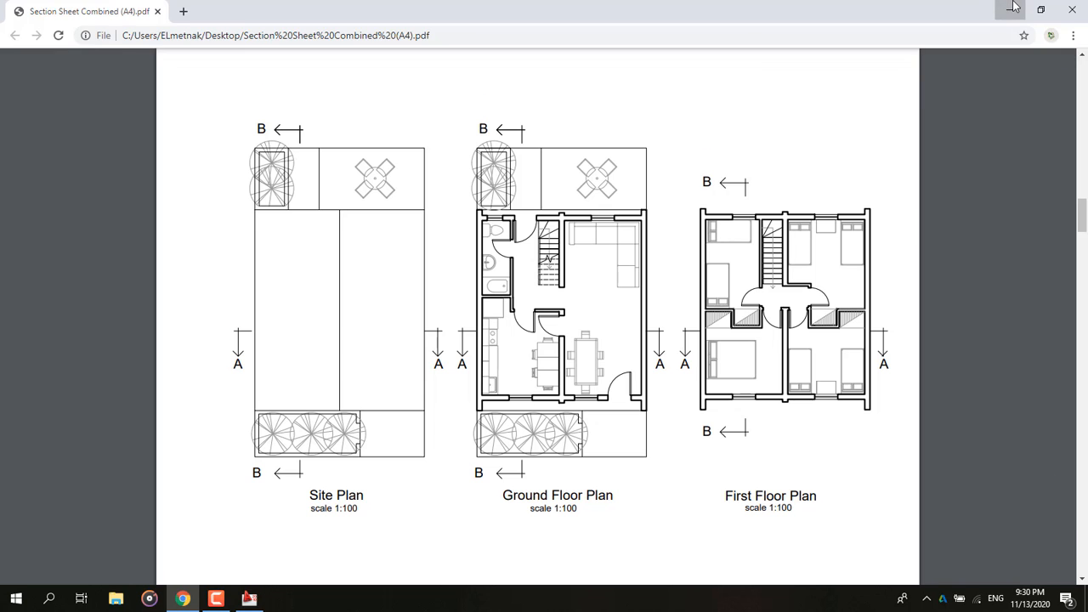
pyautogui.click(184, 598)
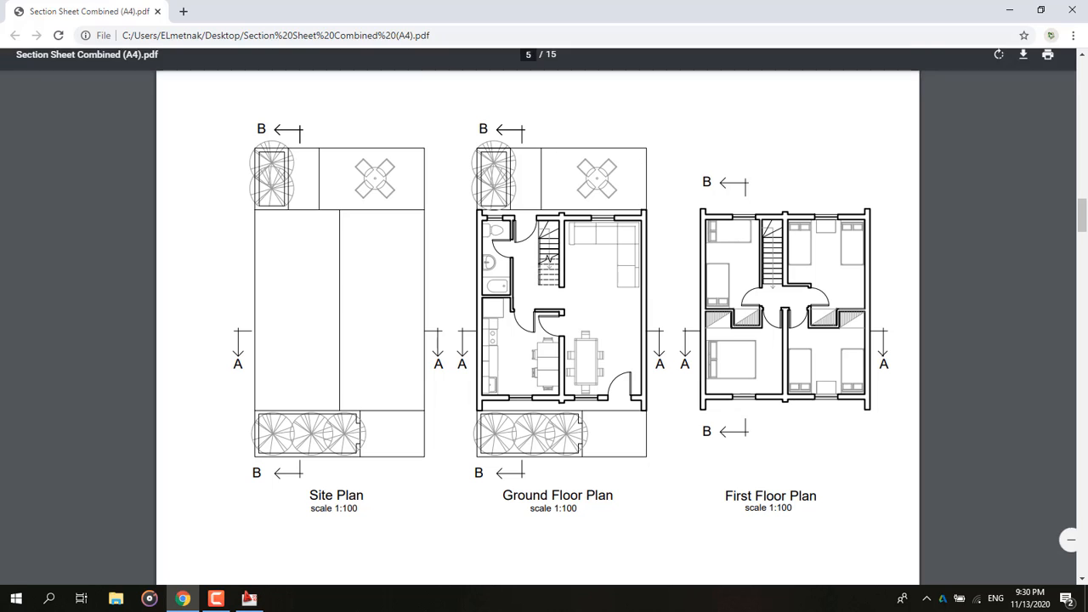
pyautogui.click(1008, 6)
pyautogui.click(67, 57)
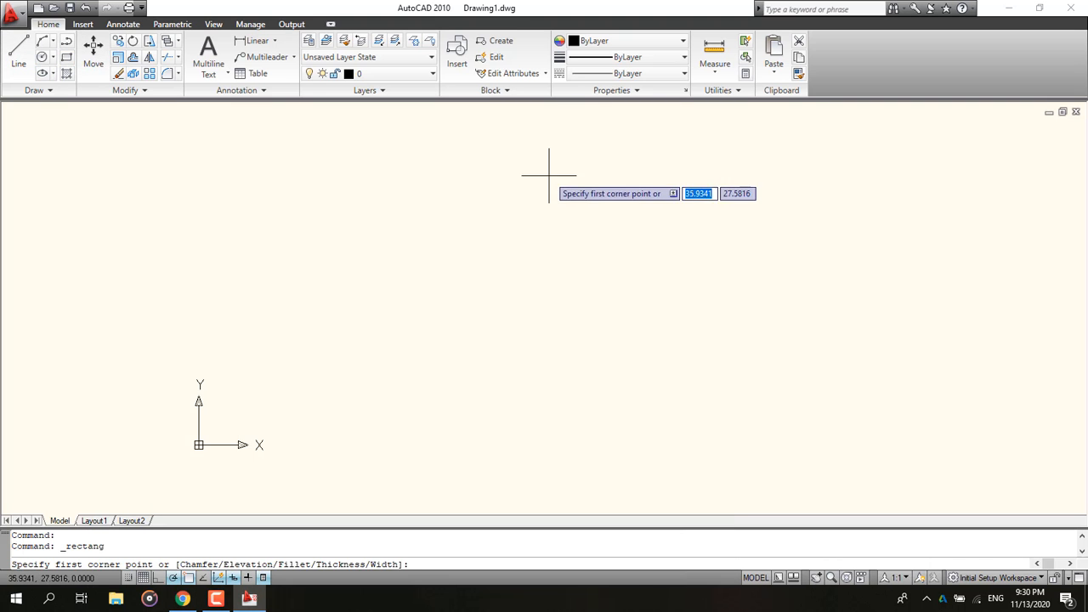
pyautogui.click(553, 165)
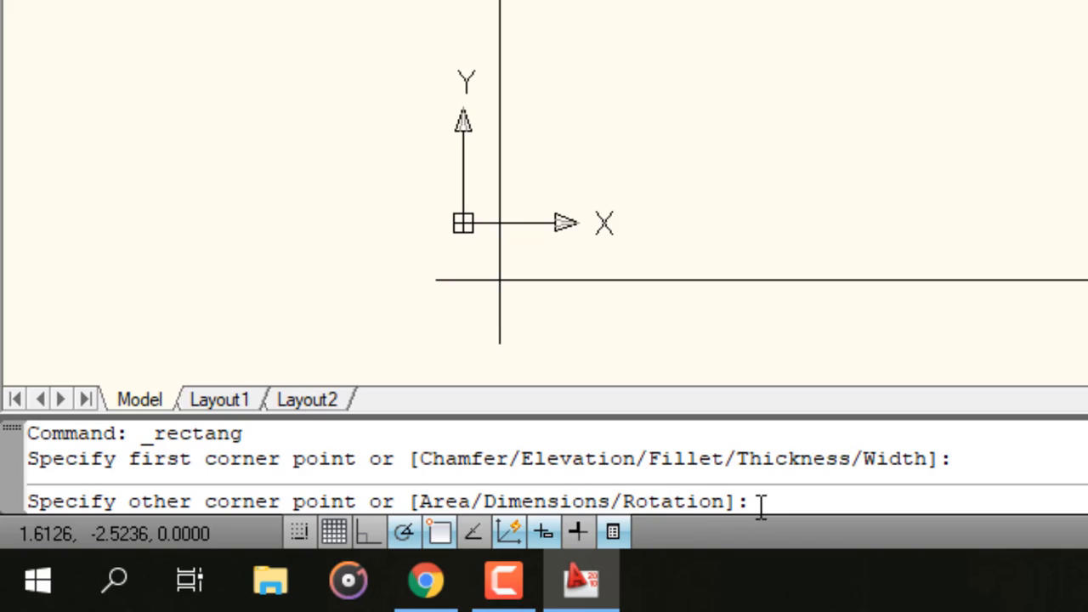
pyautogui.write('d')
pyautogui.press('Return')
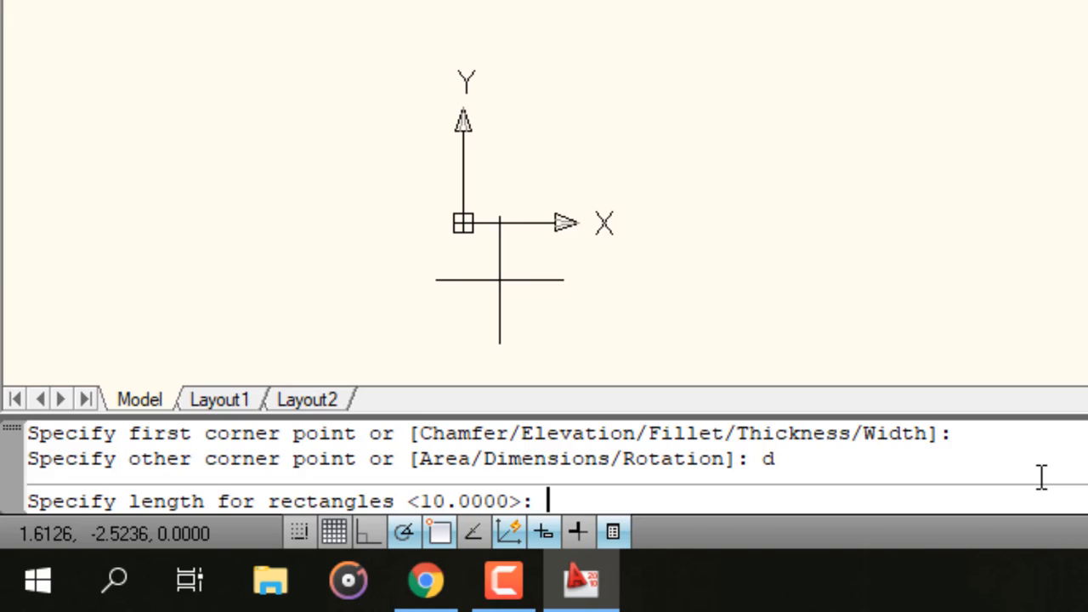
pyautogui.write('6.6')
pyautogui.press('Return')
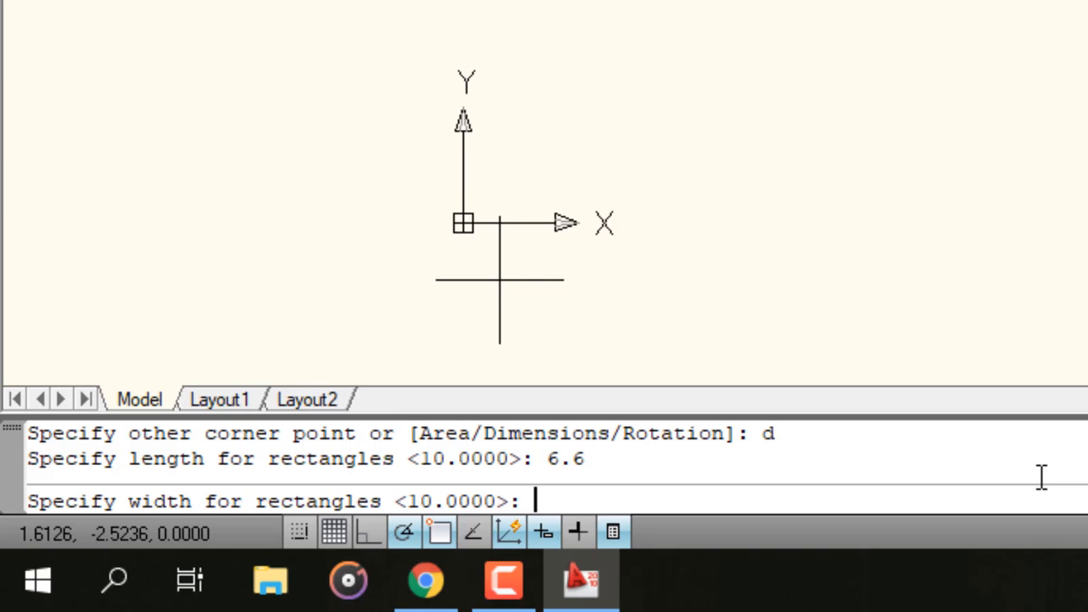
pyautogui.write('12')
pyautogui.press('Return')
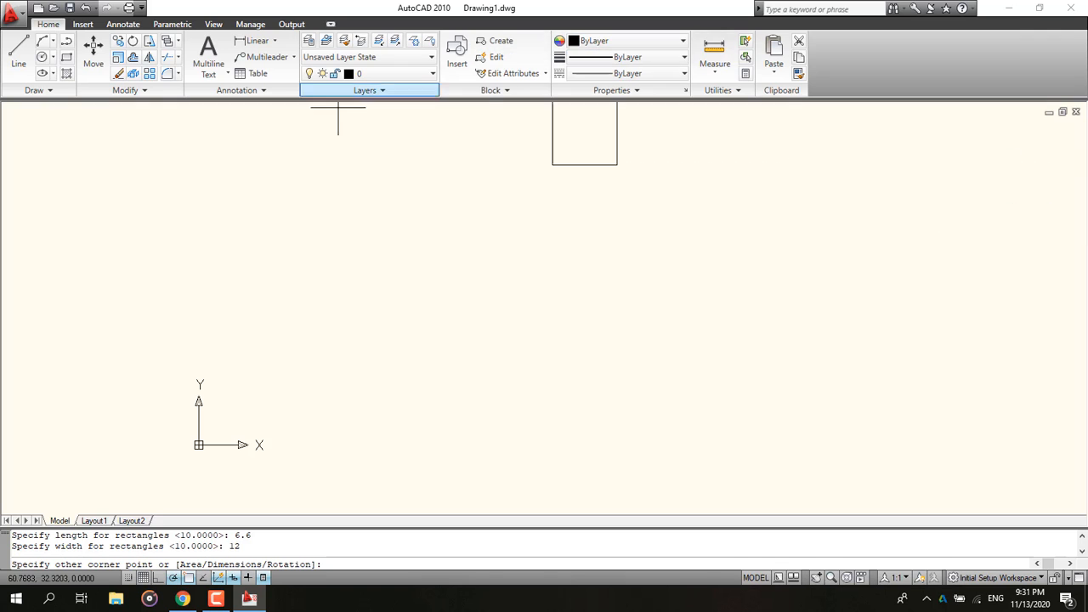
pyautogui.click(460, 287)
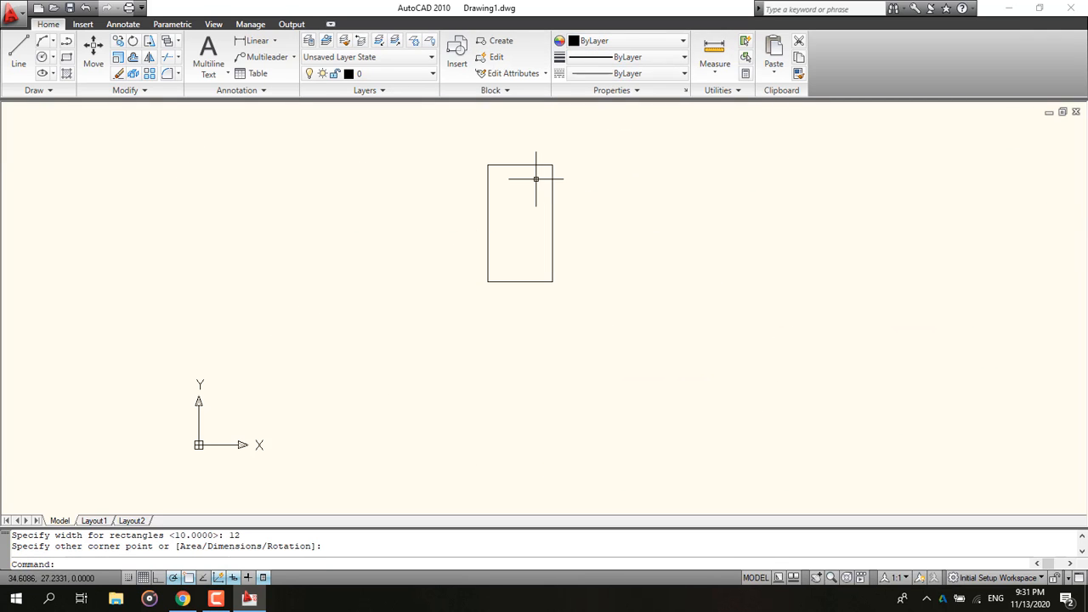
# Step: Draw a horizontal line across the rectangle 1.8 above its bottom edge, starting from the lower-right corner
pyautogui.scroll(3, 537, 178)
pyautogui.moveTo(492, 199)
pyautogui.mouseDown(button='middle')
pyautogui.moveTo(402, 226)
pyautogui.moveTo(313, 271)
pyautogui.mouseUp(button='middle')
pyautogui.scroll(2, 340, 382)
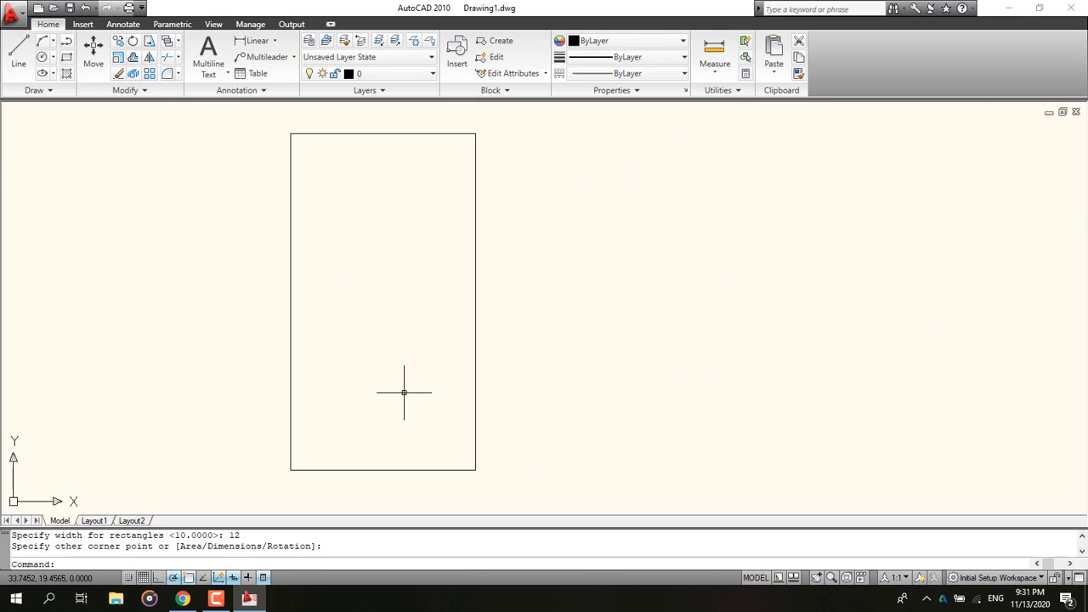
pyautogui.click(181, 598)
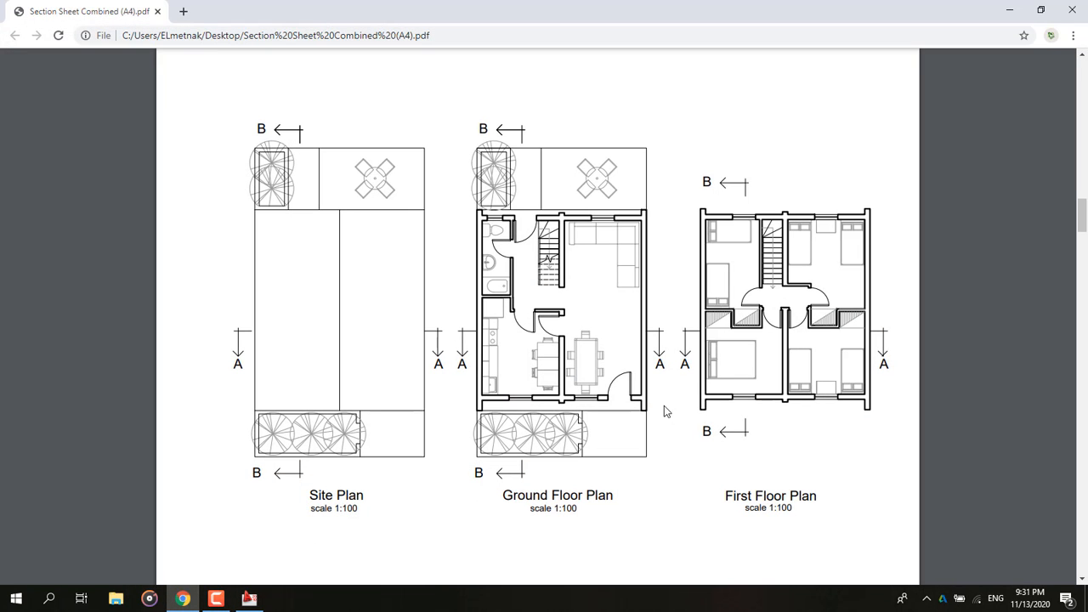
pyautogui.click(249, 599)
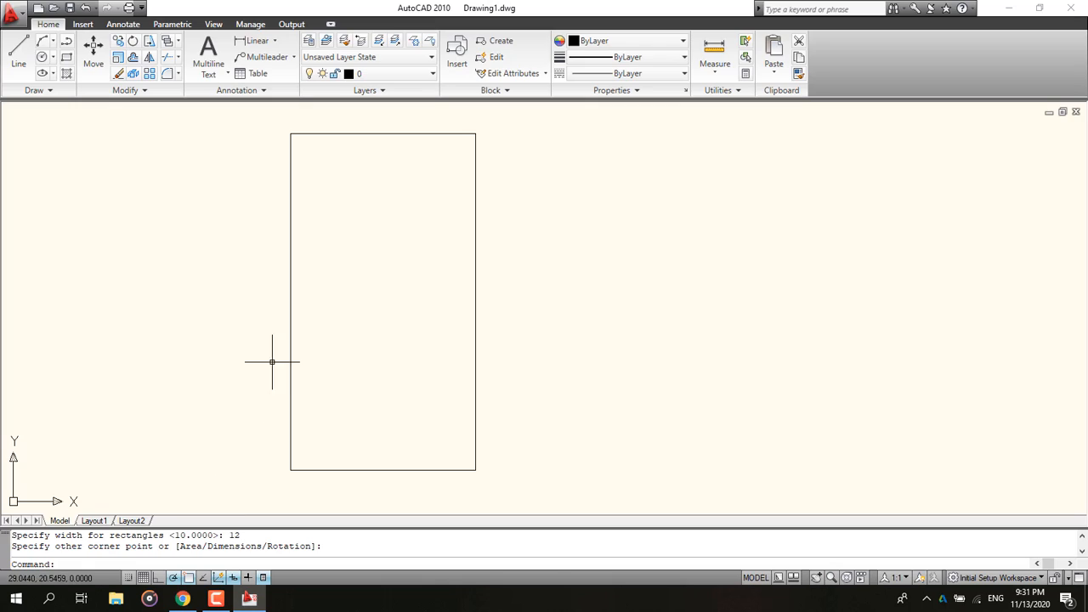
pyautogui.click(18, 51)
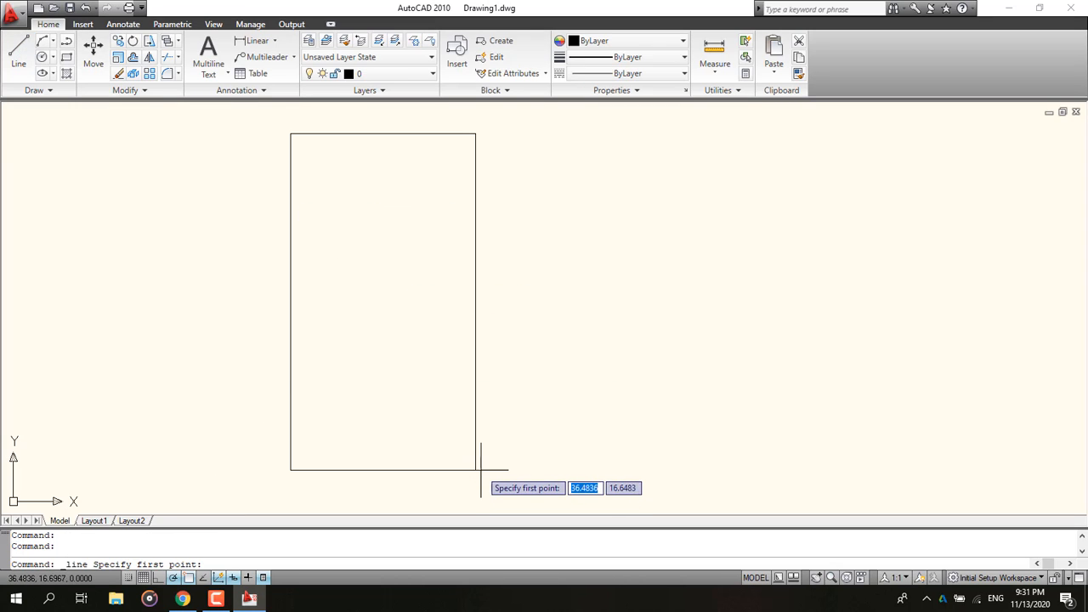
pyautogui.click(475, 469)
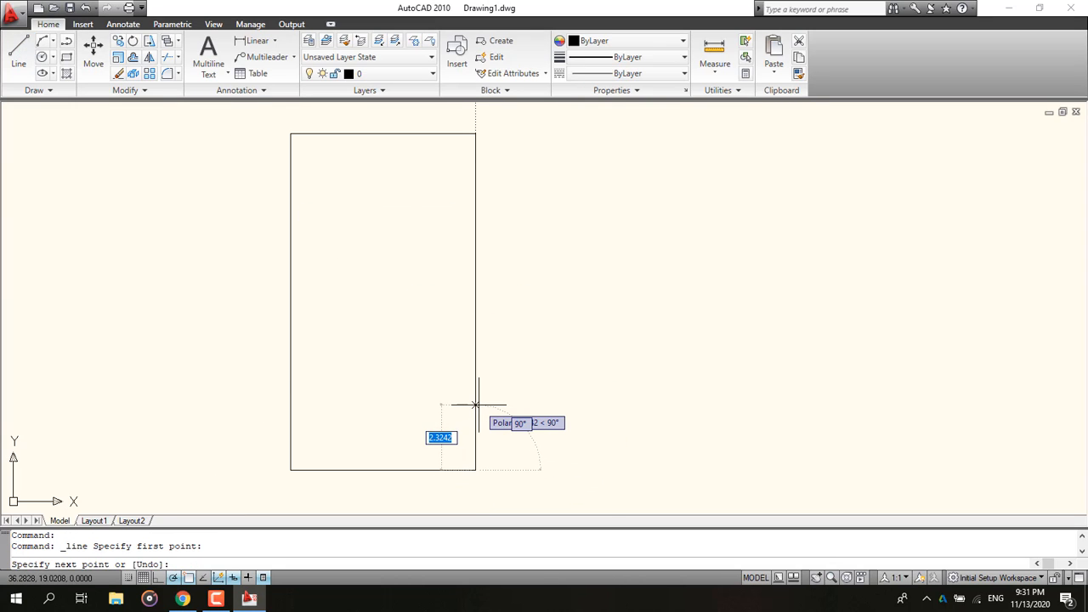
pyautogui.write('1.')
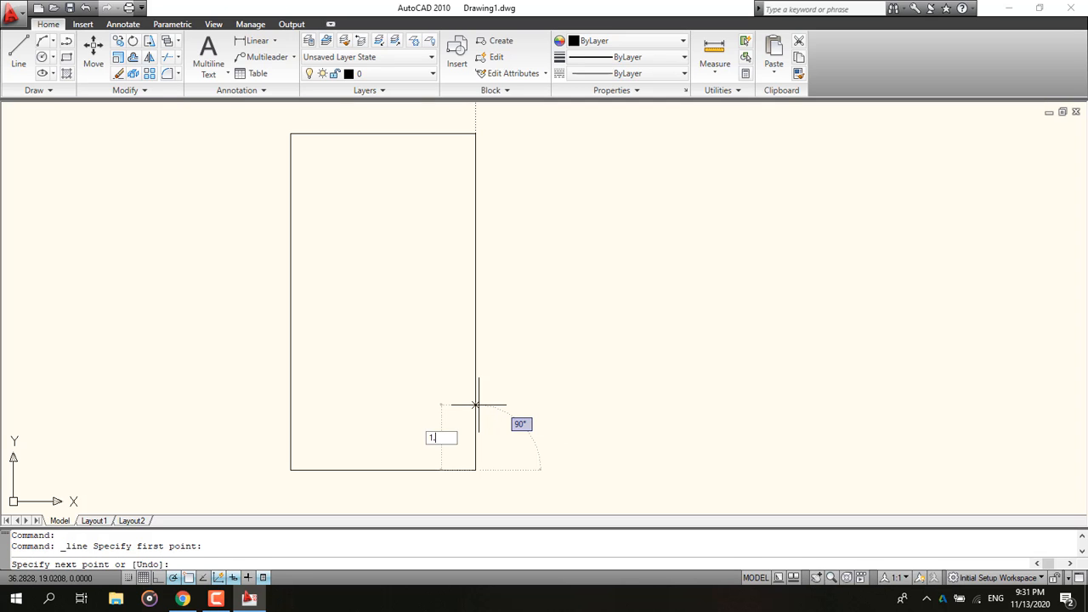
pyautogui.write('8')
pyautogui.press('Return')
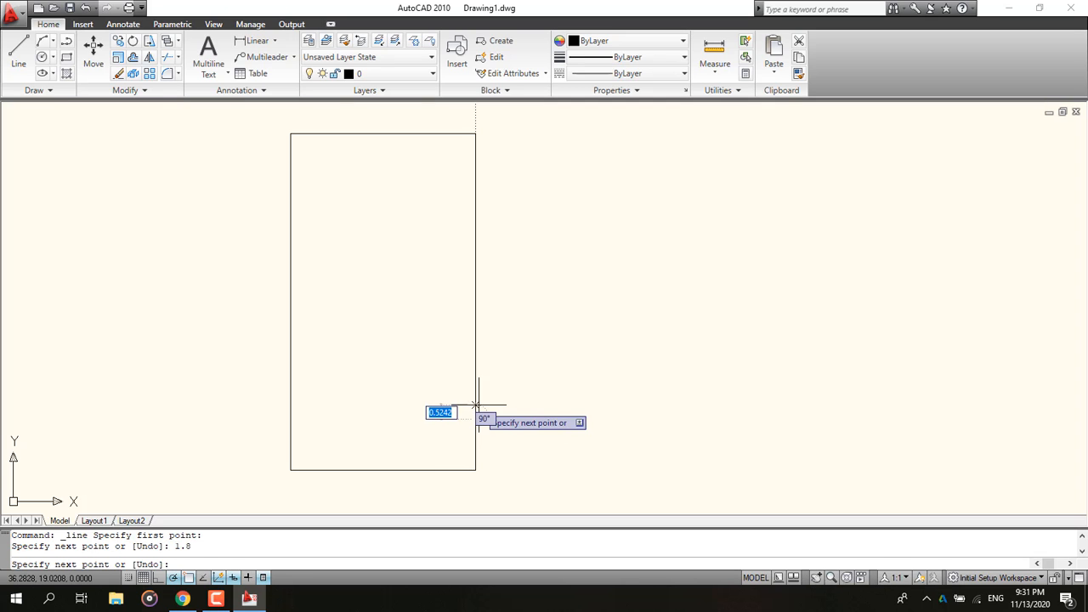
pyautogui.click(291, 419)
pyautogui.press('Escape')
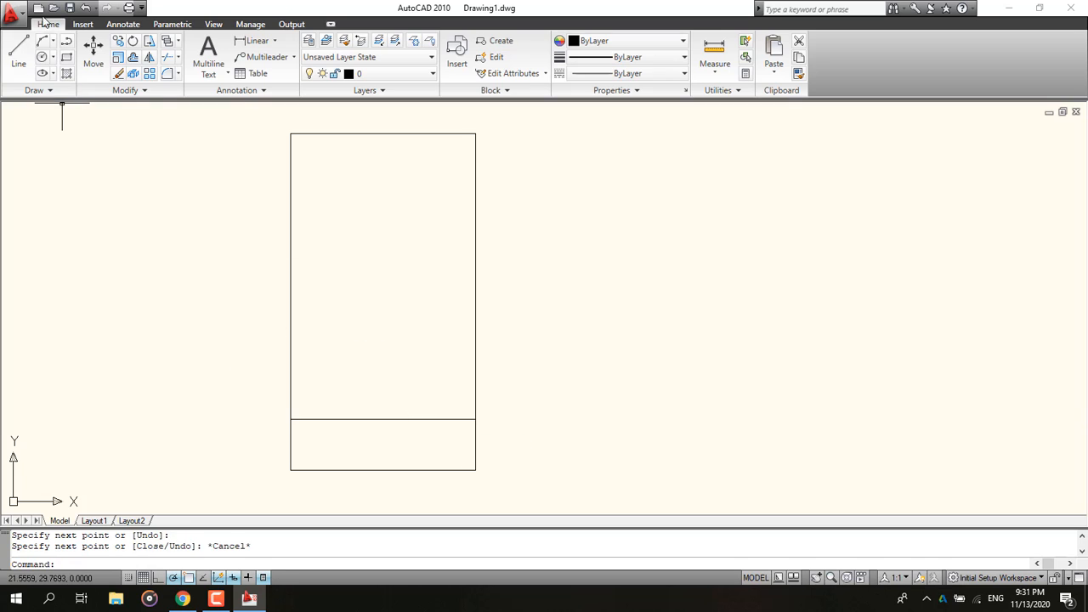
# Step: Draw a horizontal line across the rectangle 2.3 below its top edge, starting from the upper-right corner
pyautogui.click(18, 53)
pyautogui.click(475, 133)
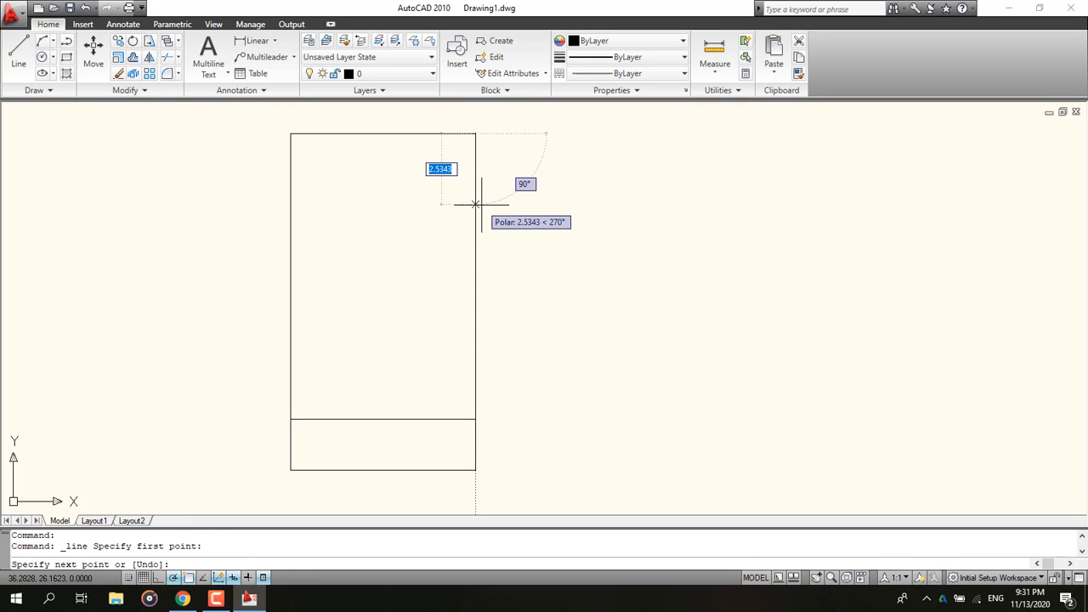
pyautogui.write('2')
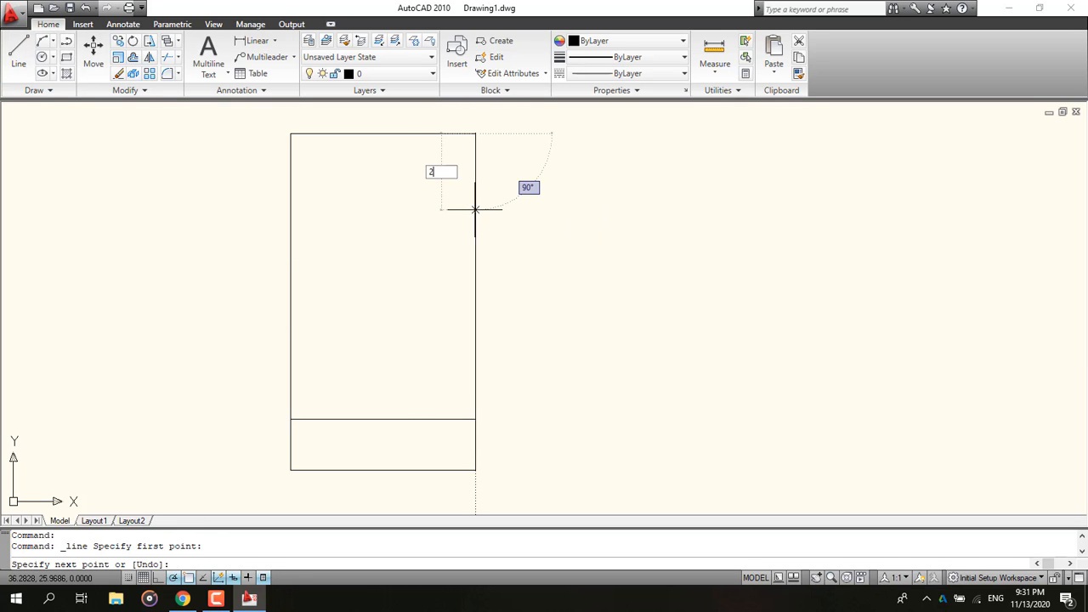
pyautogui.write('.3')
pyautogui.press('Return')
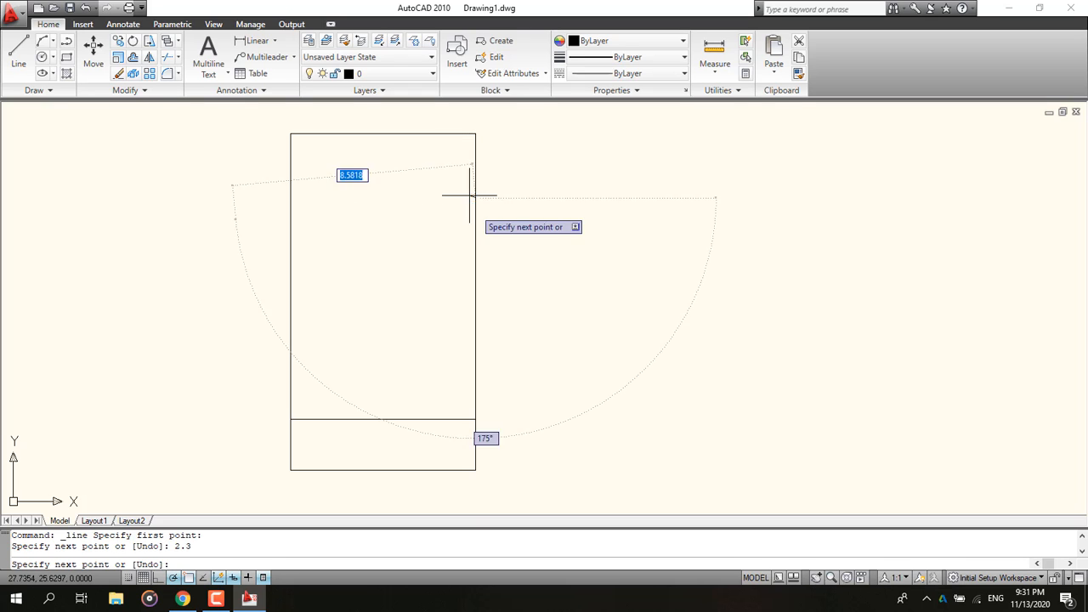
pyautogui.click(290, 197)
pyautogui.press('Escape')
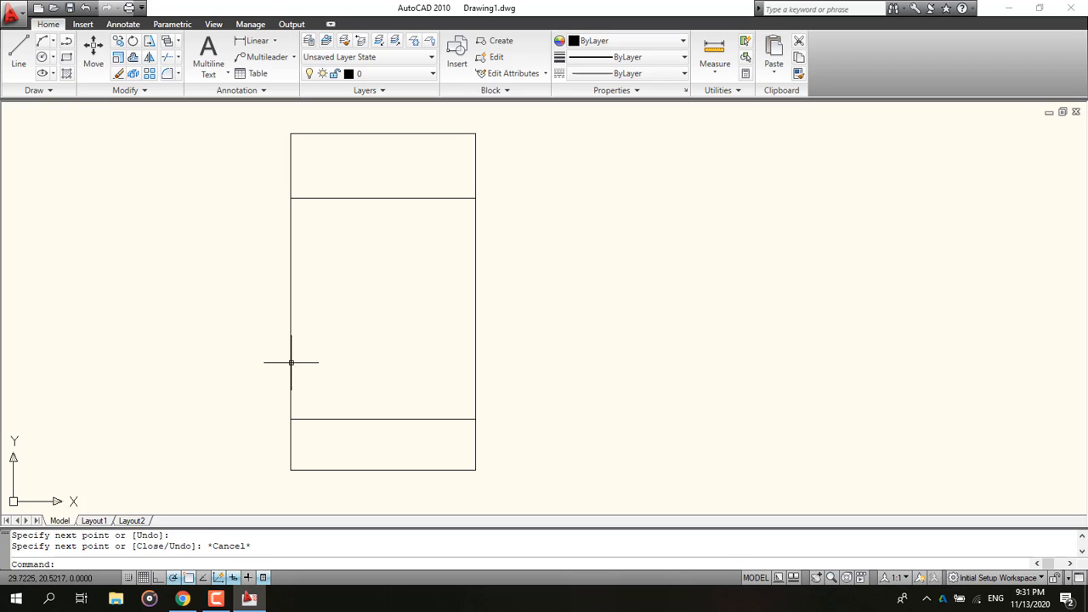
# Step: Make wall the current layer and draw a short test line beside the rectangle
pyautogui.click(412, 74)
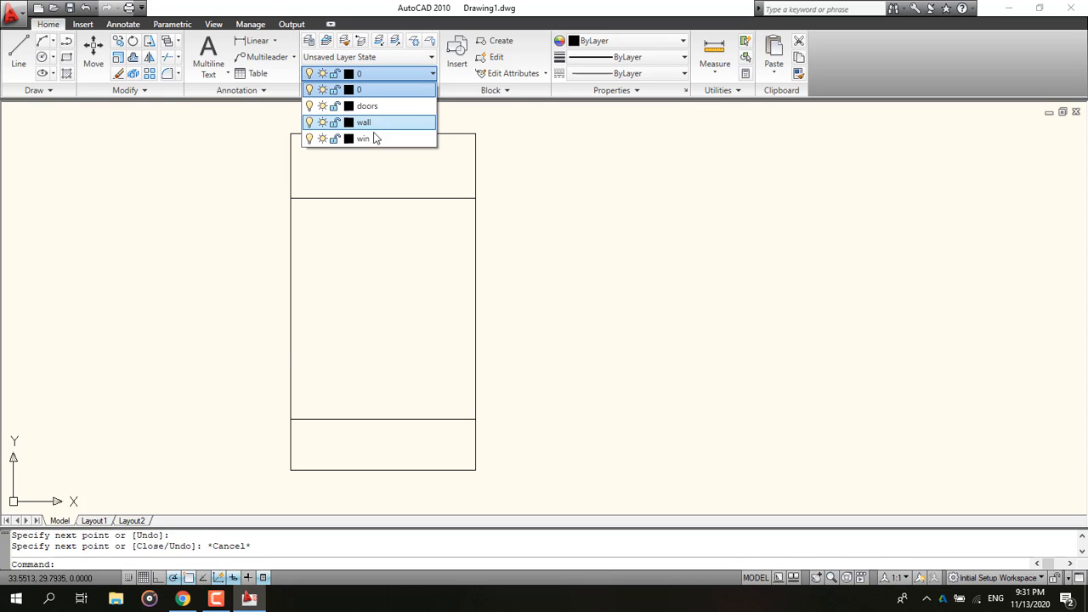
pyautogui.click(379, 124)
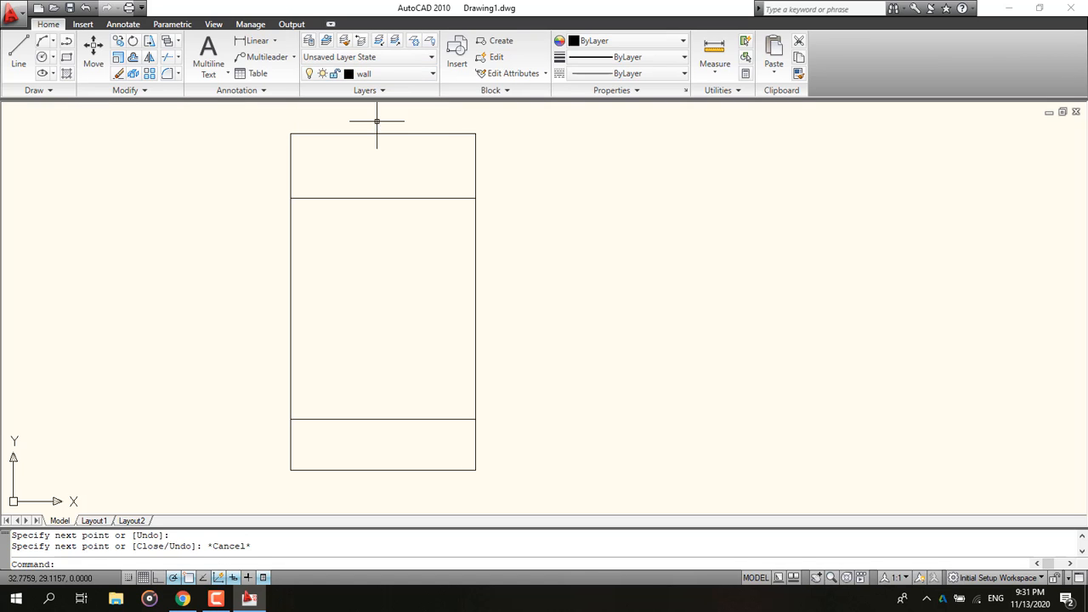
pyautogui.click(18, 53)
pyautogui.click(16, 232)
pyautogui.click(111, 199)
pyautogui.press('Escape')
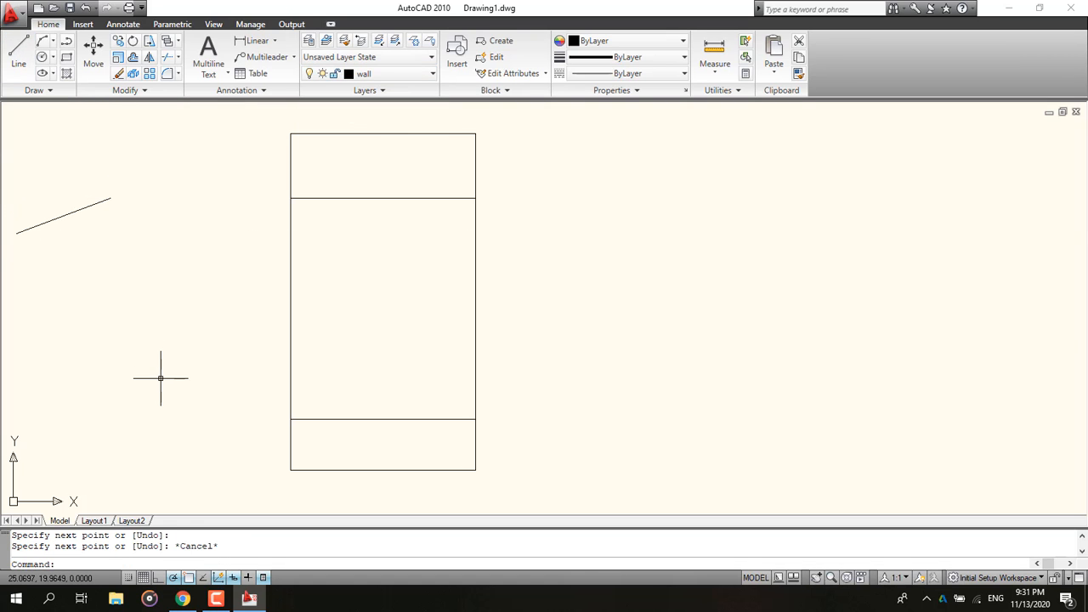
# Step: Turn on lineweight display and delete the test line
pyautogui.click(259, 579)
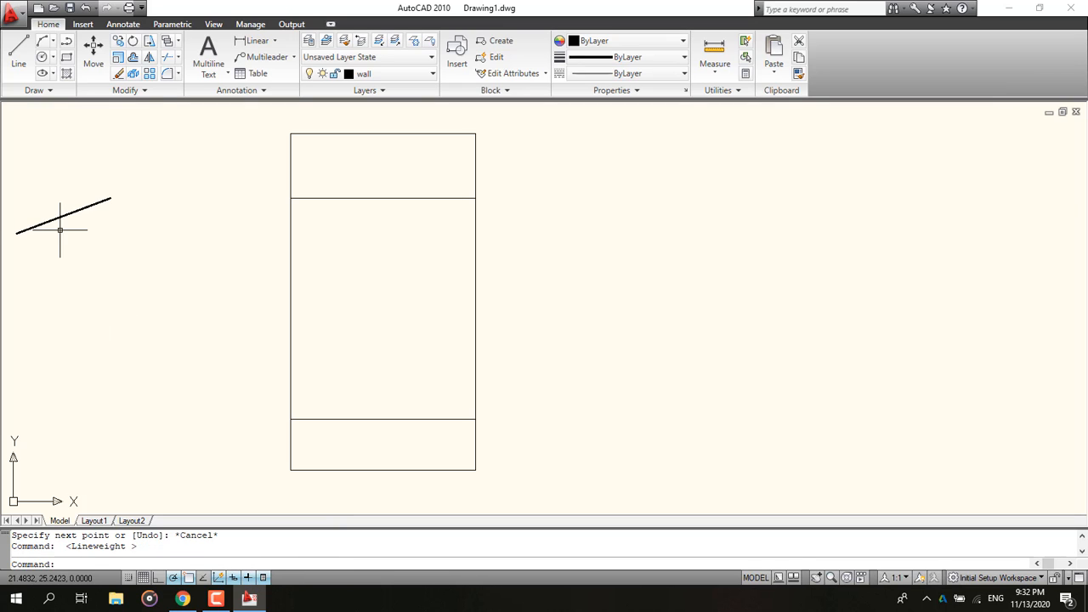
pyautogui.click(114, 250)
pyautogui.click(46, 182)
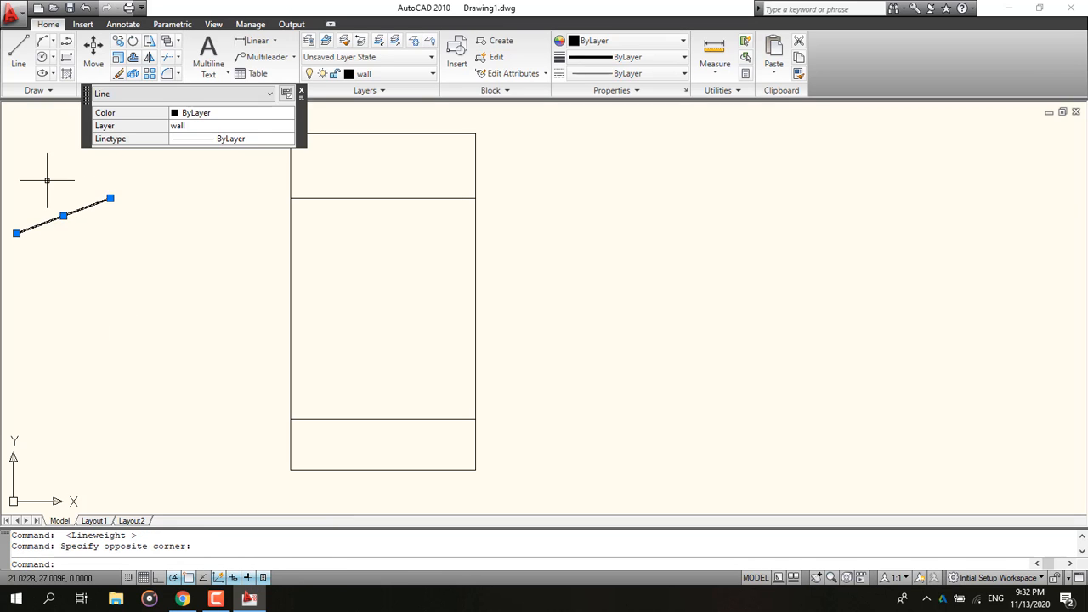
pyautogui.press('Delete')
# Step: Compare the drawing with the ground floor plan in the reference PDF
pyautogui.click(182, 598)
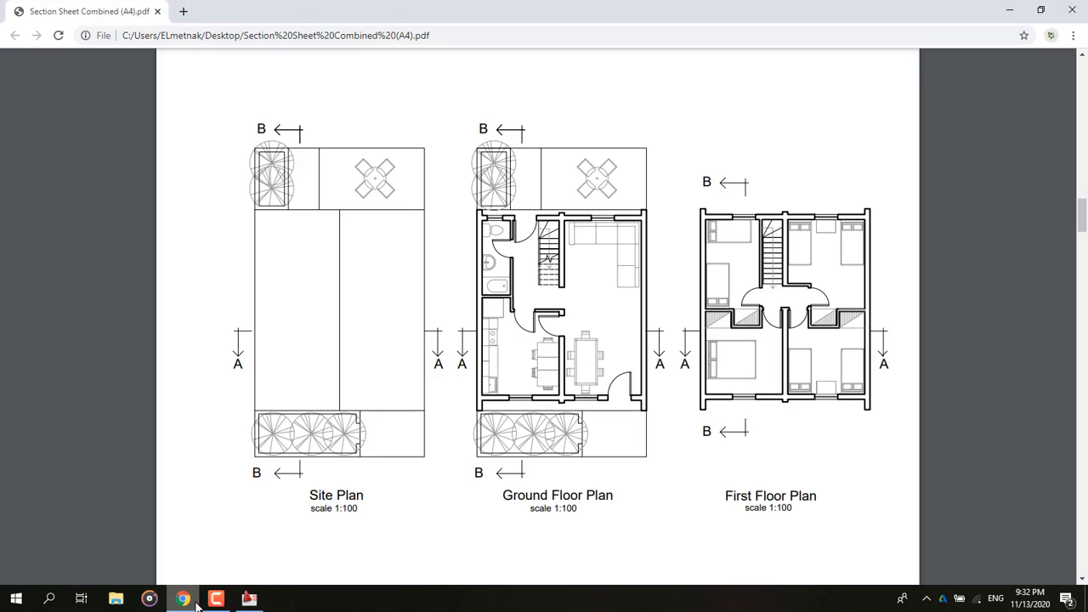
pyautogui.click(1009, 10)
pyautogui.click(249, 598)
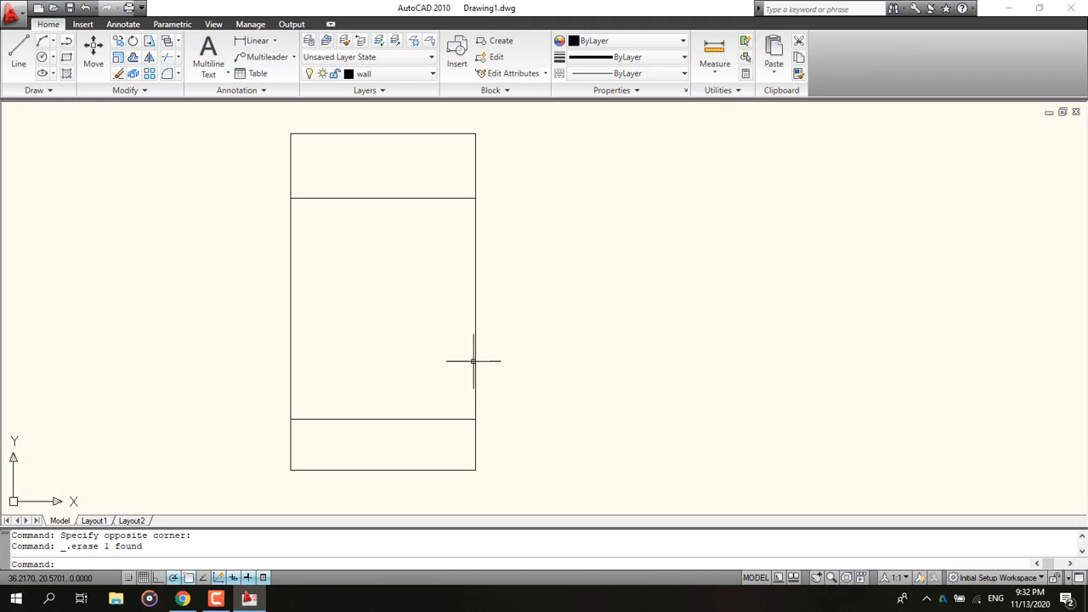
pyautogui.write('ml')
pyautogui.press('Return')
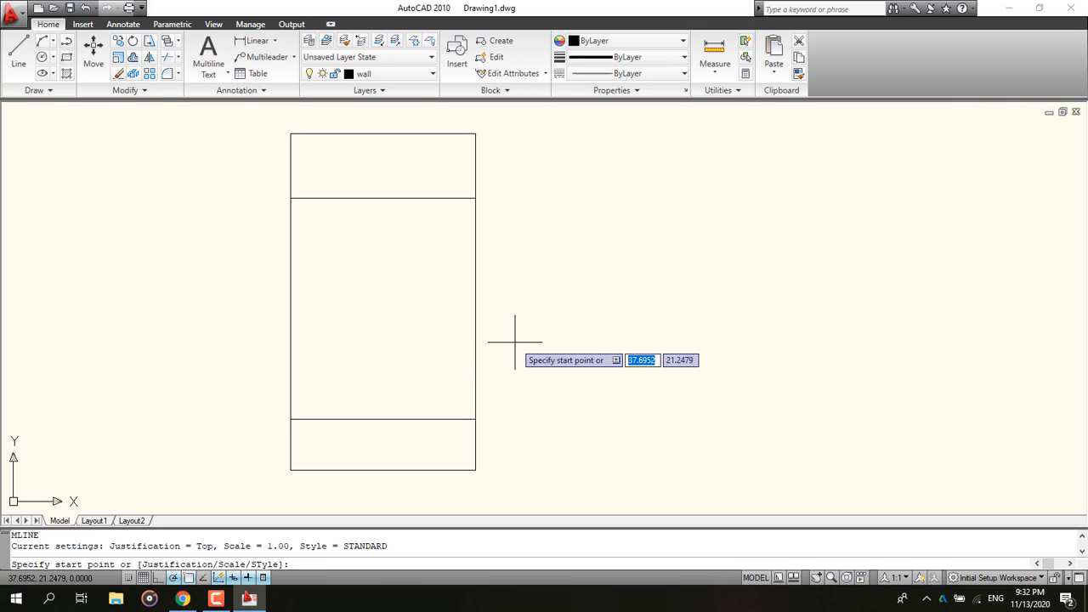
pyautogui.click(182, 598)
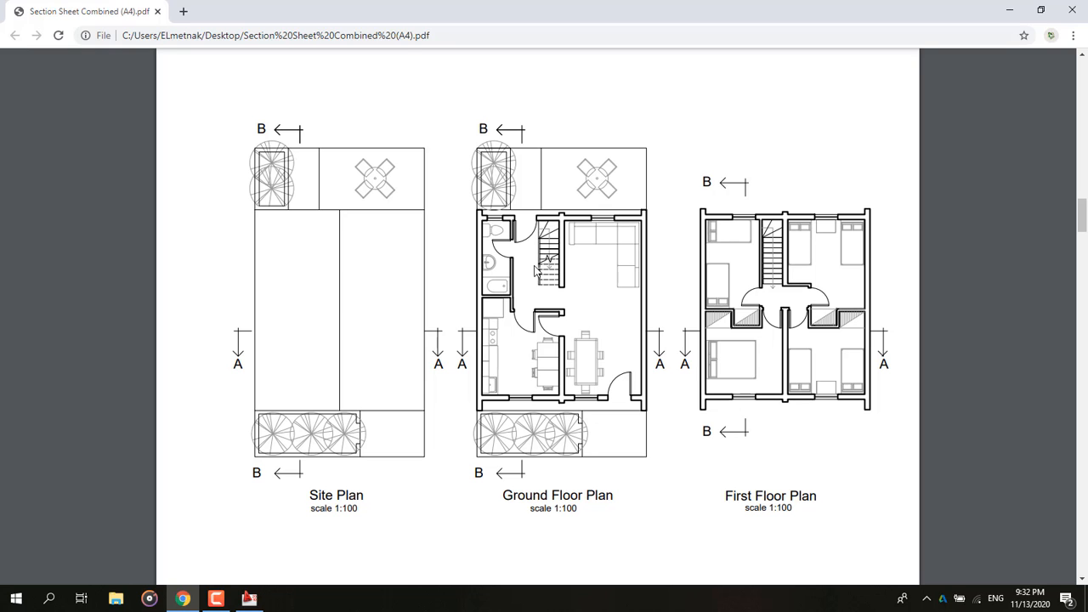
pyautogui.click(1008, 10)
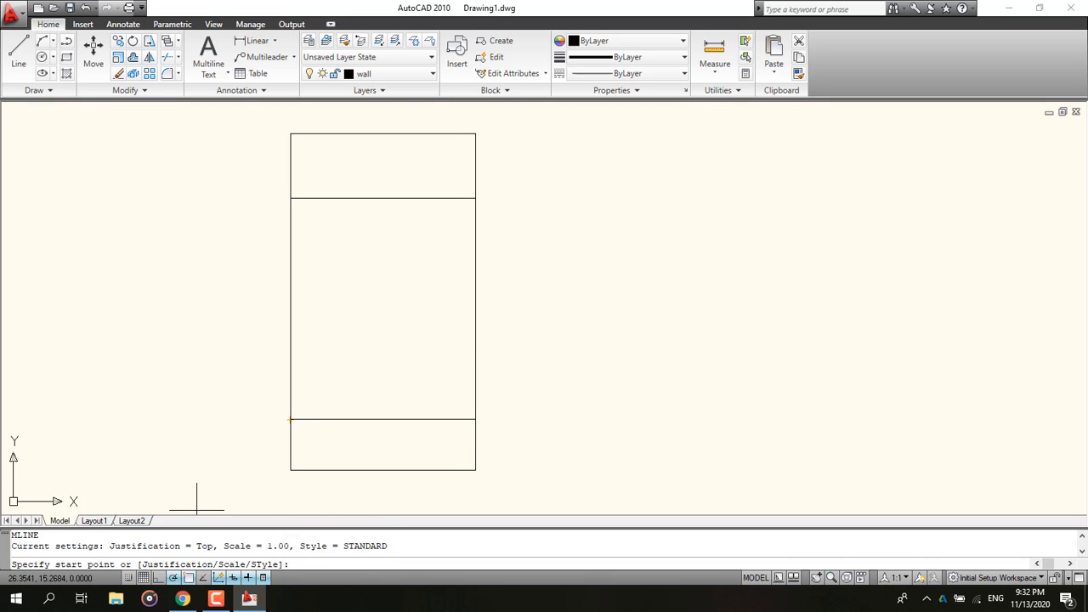
pyautogui.press('Escape')
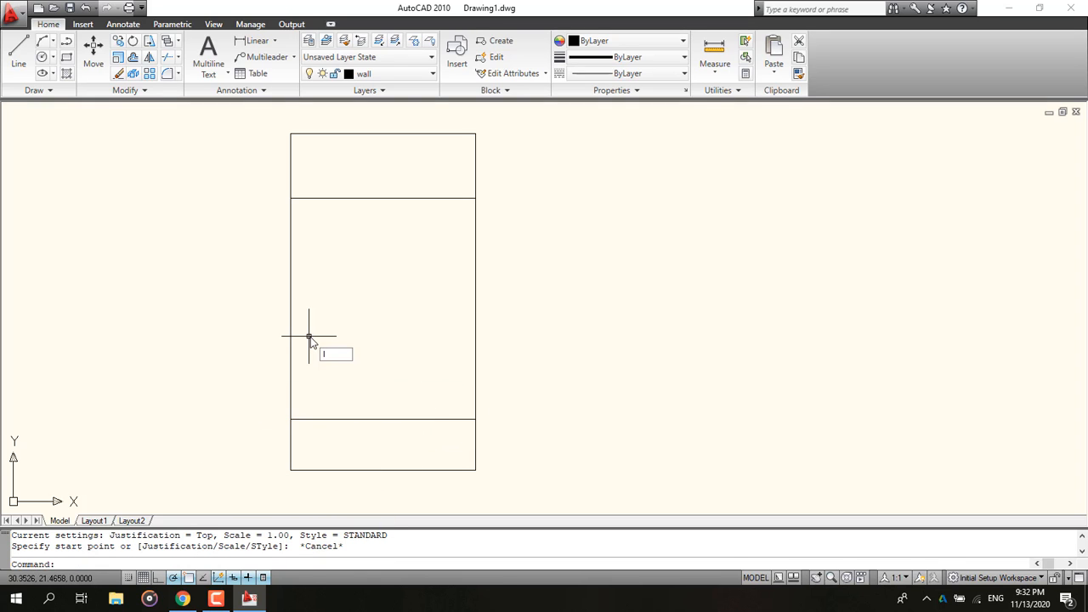
# Step: Draw a multiline wall at scale 0.2 along the rectangle's left edge between the two cross lines
pyautogui.write('ml')
pyautogui.press('Return')
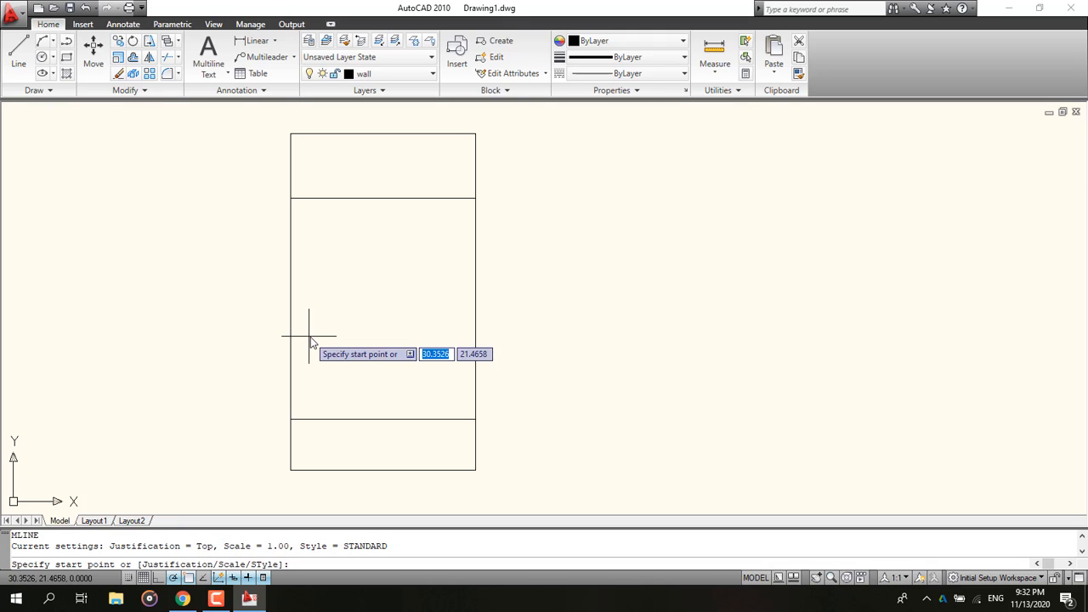
pyautogui.write('s')
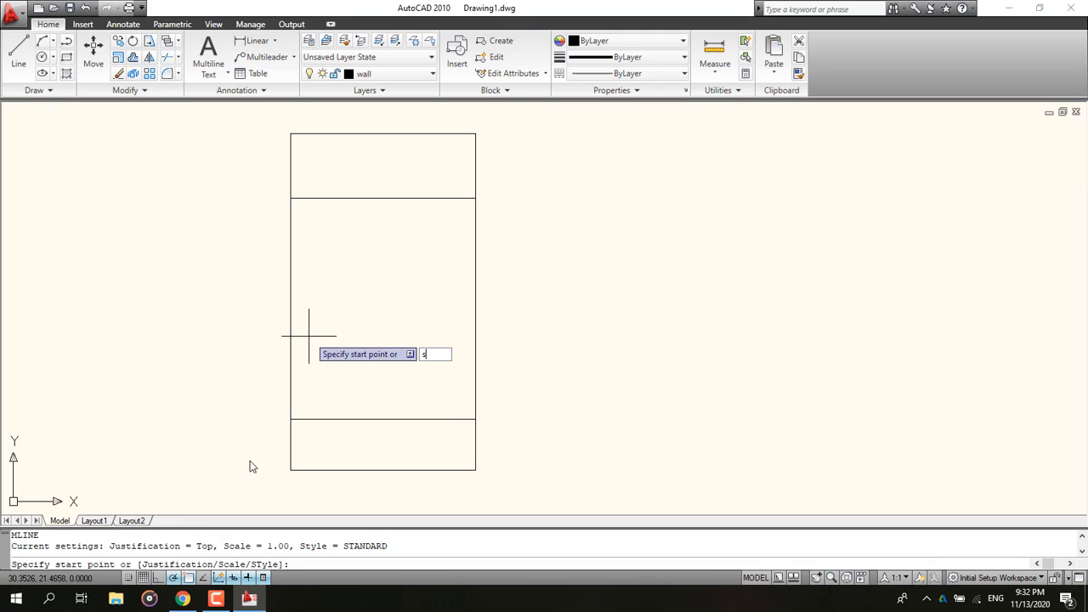
pyautogui.press('Return')
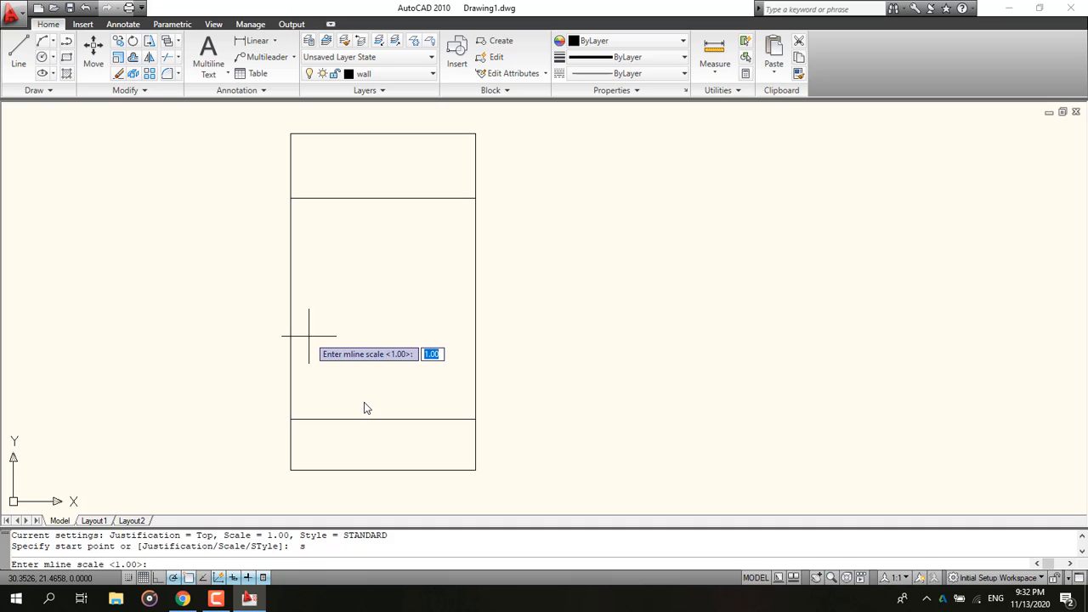
pyautogui.write('.2')
pyautogui.press('Return')
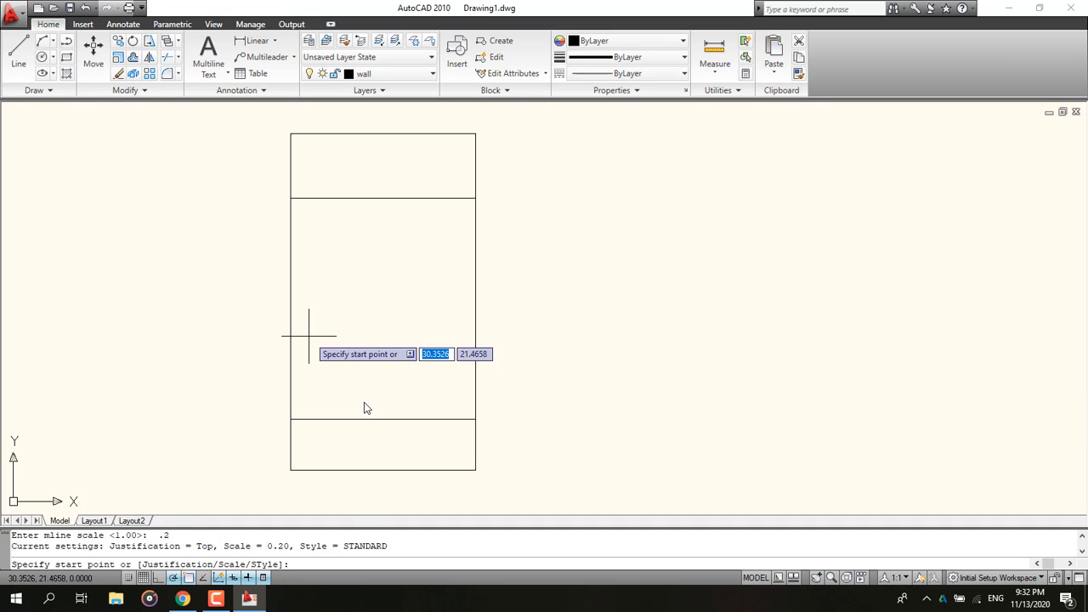
pyautogui.click(289, 198)
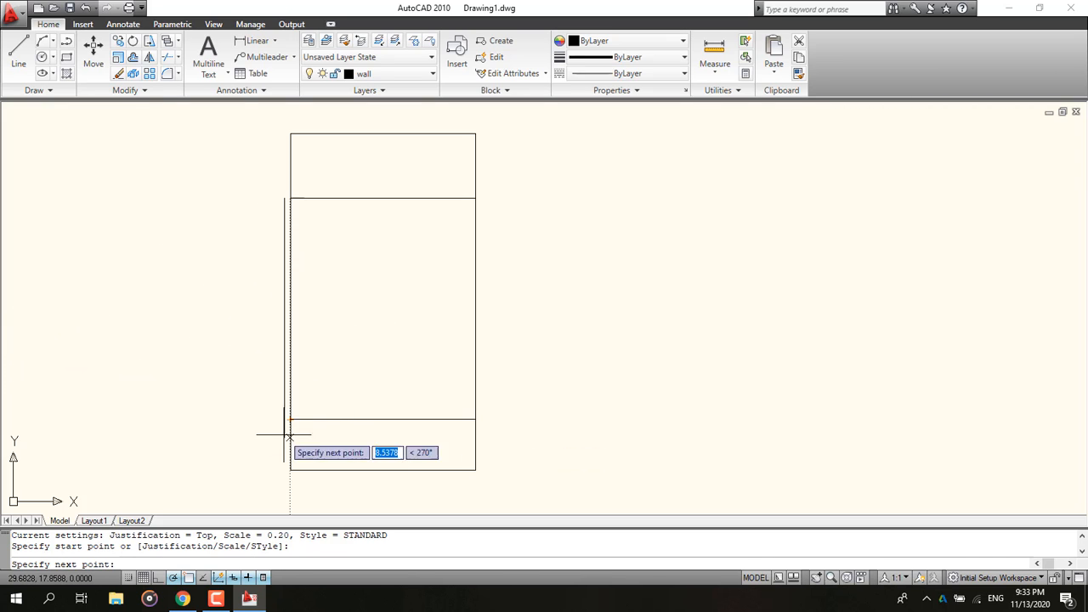
pyautogui.press('Escape')
pyautogui.write('ml')
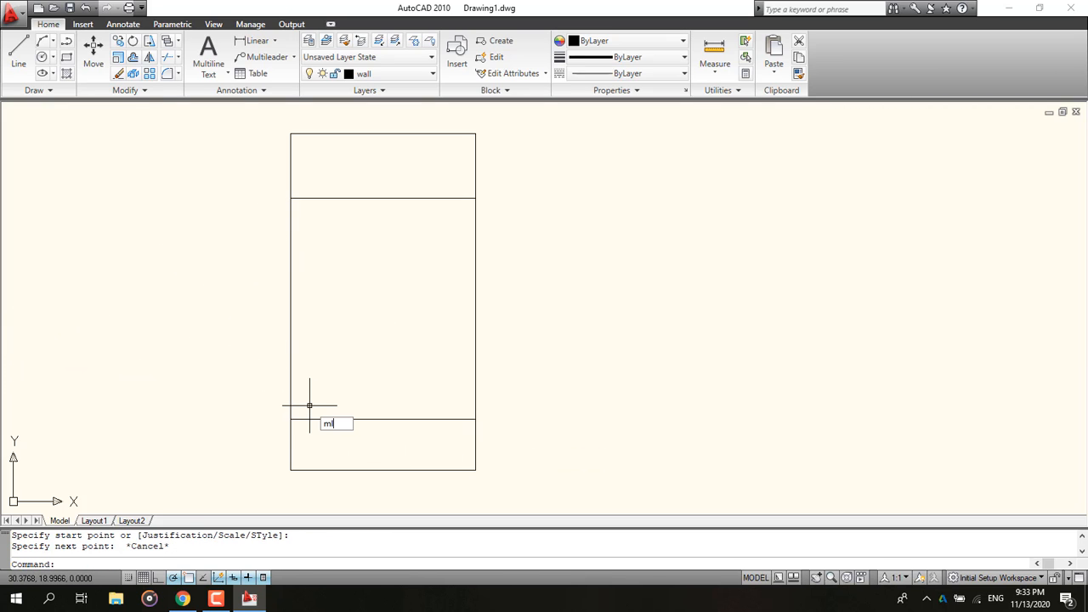
pyautogui.press('Return')
pyautogui.click(291, 419)
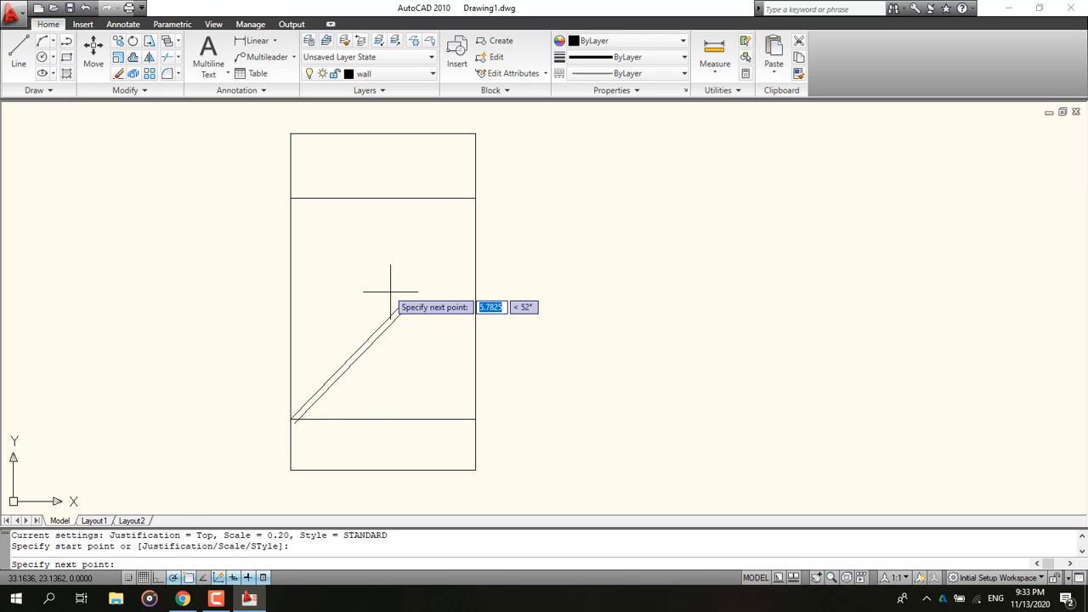
pyautogui.click(289, 198)
pyautogui.press('Escape')
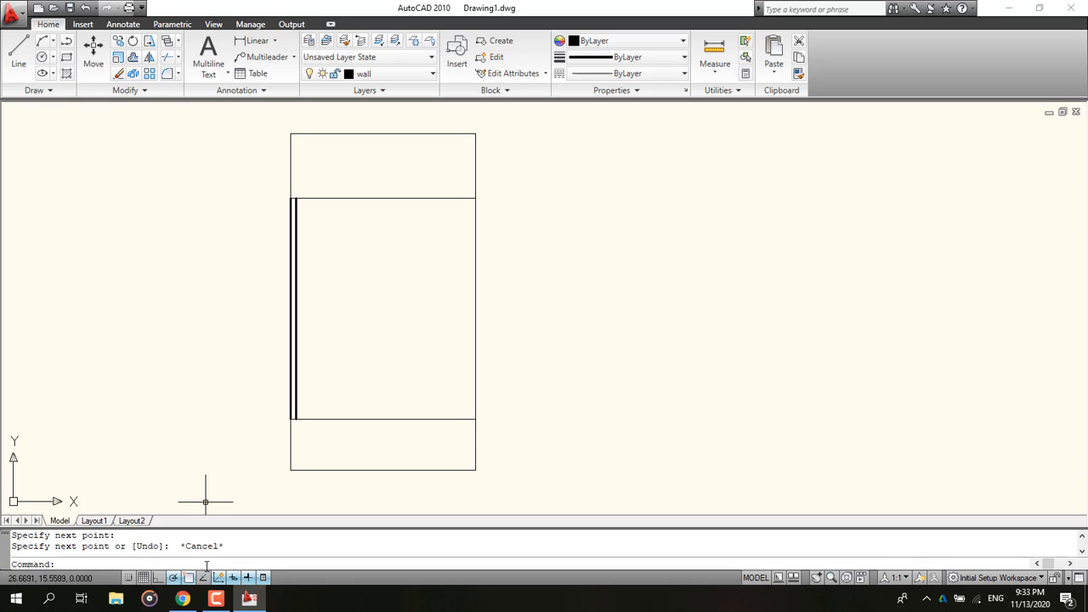
# Step: Draw a multiline wall along the rectangle's right edge between the two cross lines
pyautogui.press('Return')
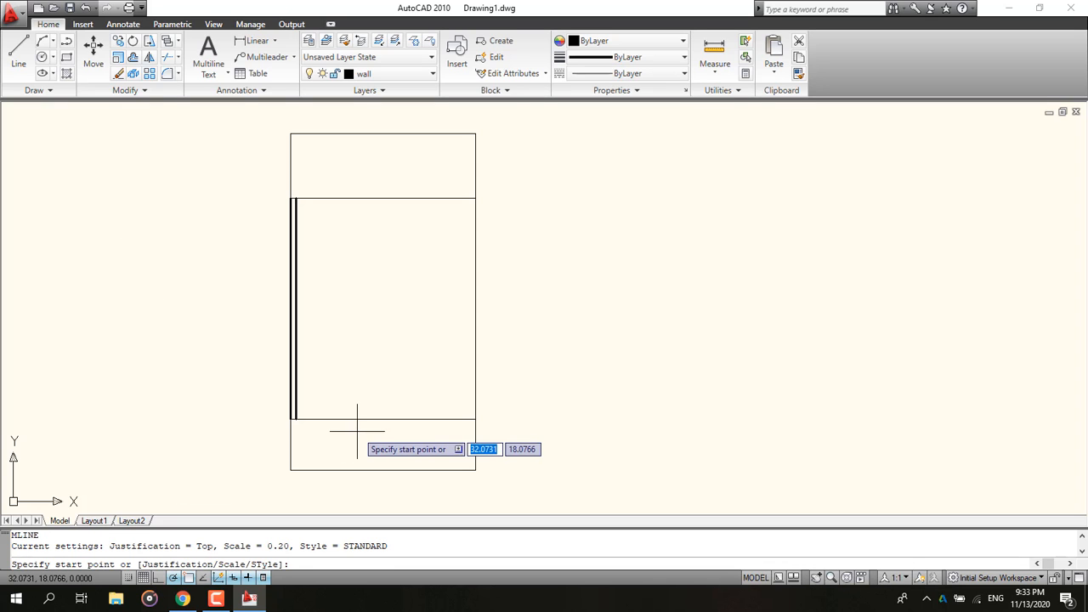
pyautogui.click(475, 191)
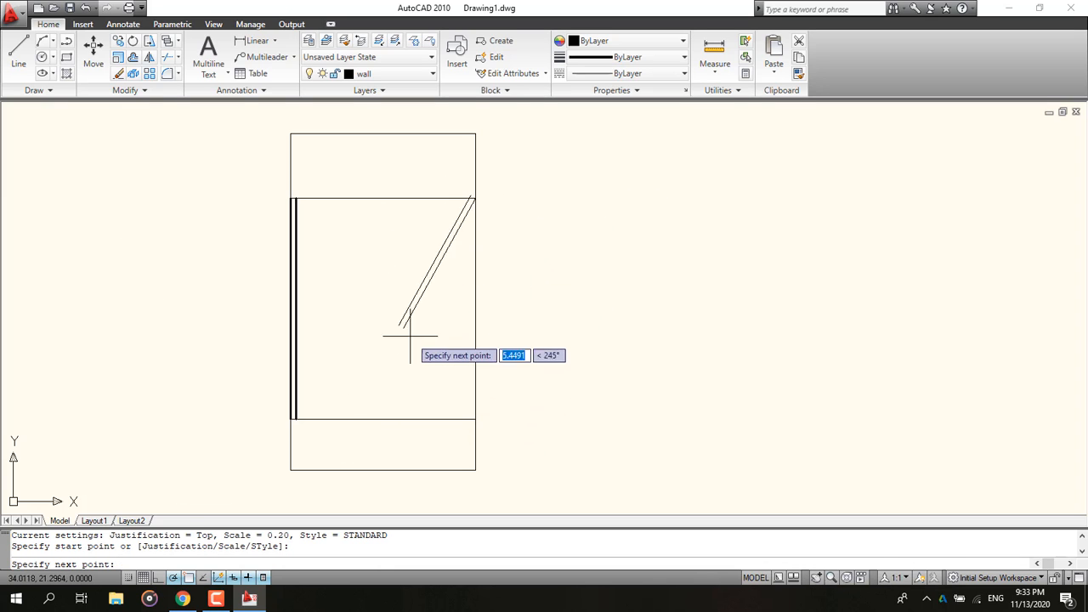
pyautogui.click(475, 419)
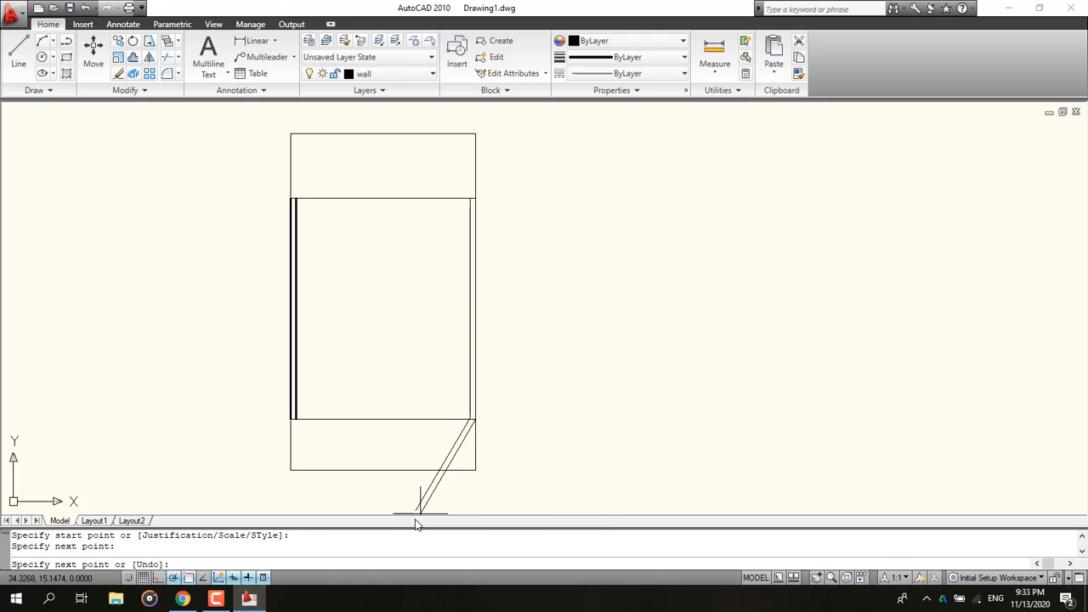
pyautogui.press('Escape')
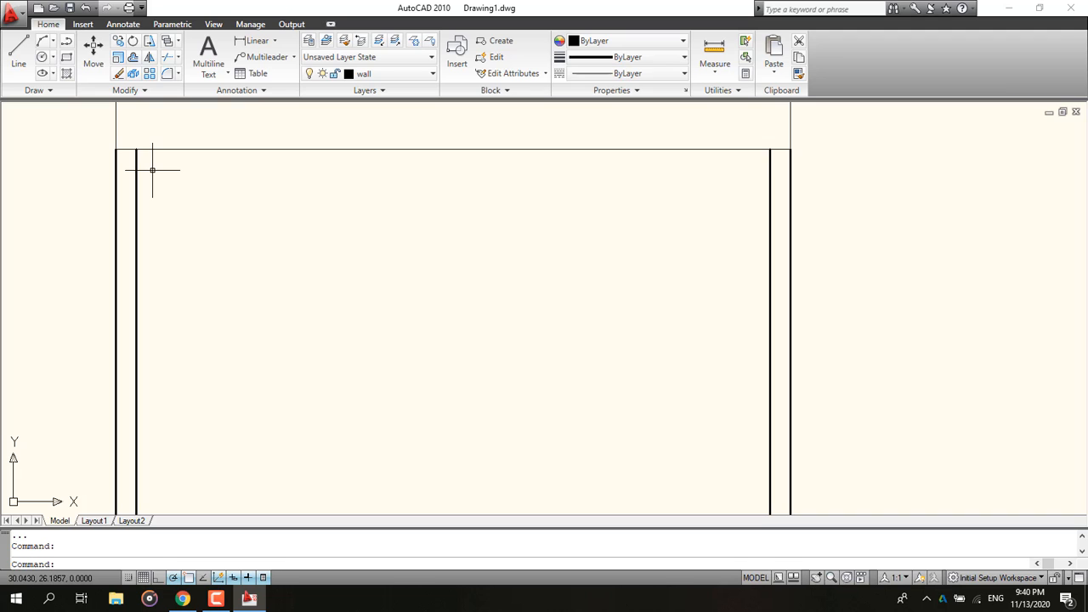
pyautogui.click(183, 598)
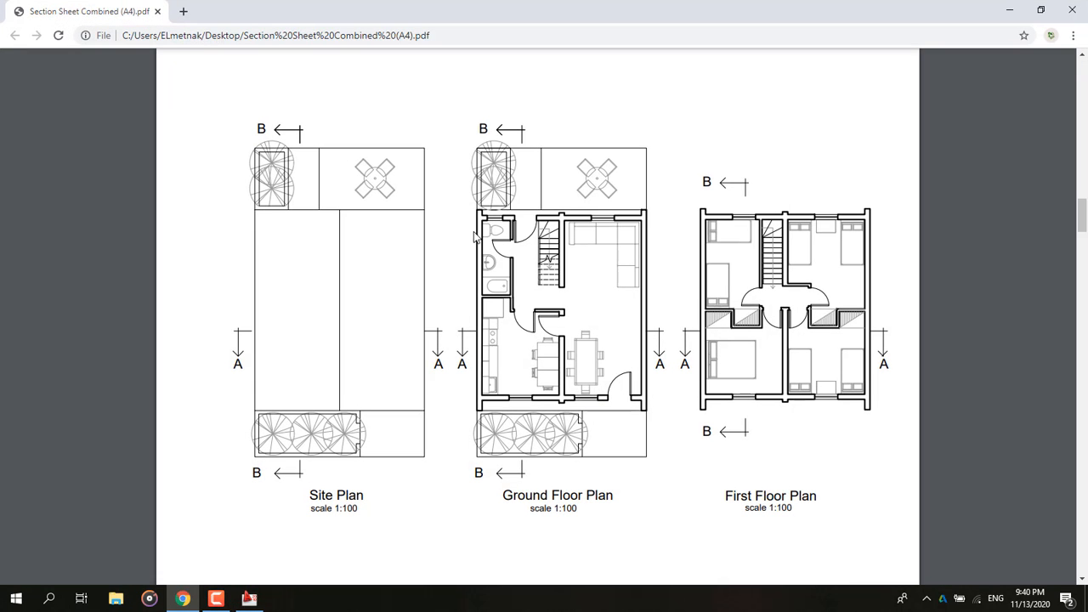
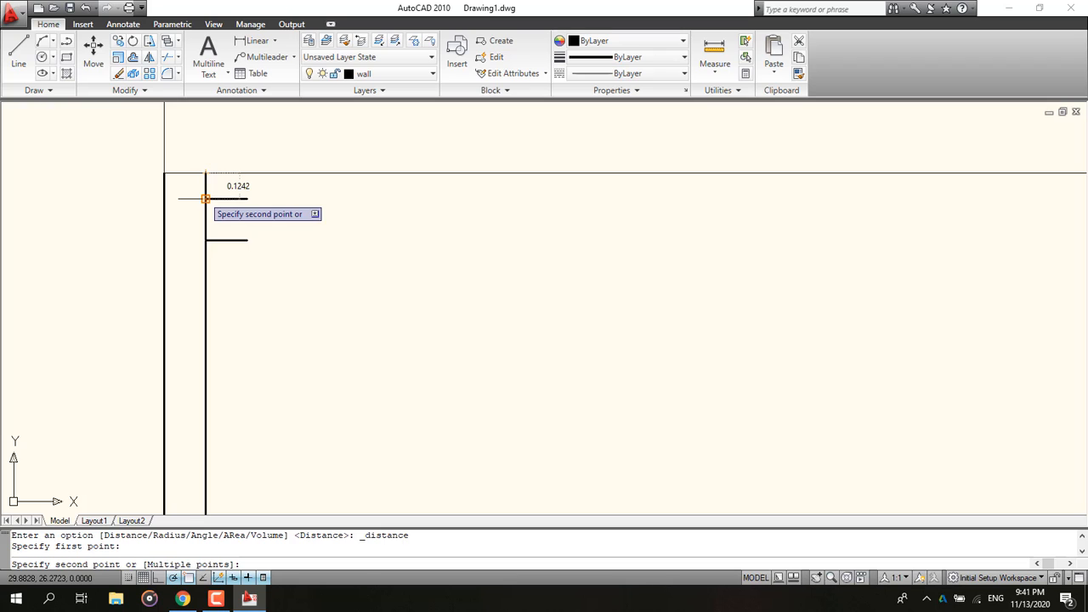
# Step: Cancel the measurement and undo the last multiline wall segment
pyautogui.press('Escape')
pyautogui.hotkey('ctrl', 'z')
pyautogui.hotkey('ctrl', 'z')
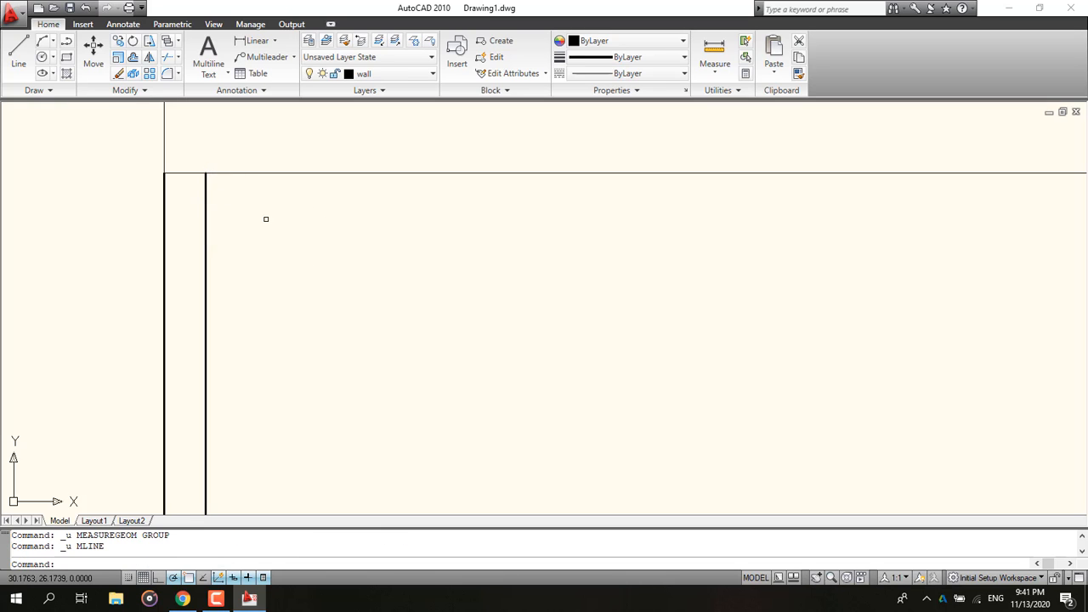
# Step: Draw a 0.2-long multiline wall stub from the left wall's inner edge along the top
pyautogui.write('ml')
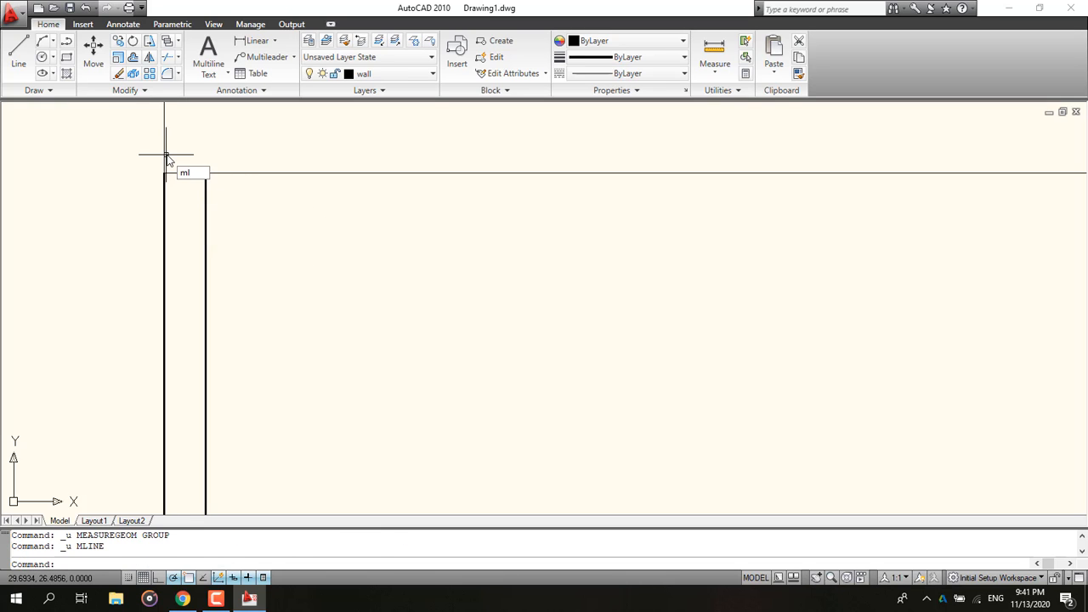
pyautogui.press('Return')
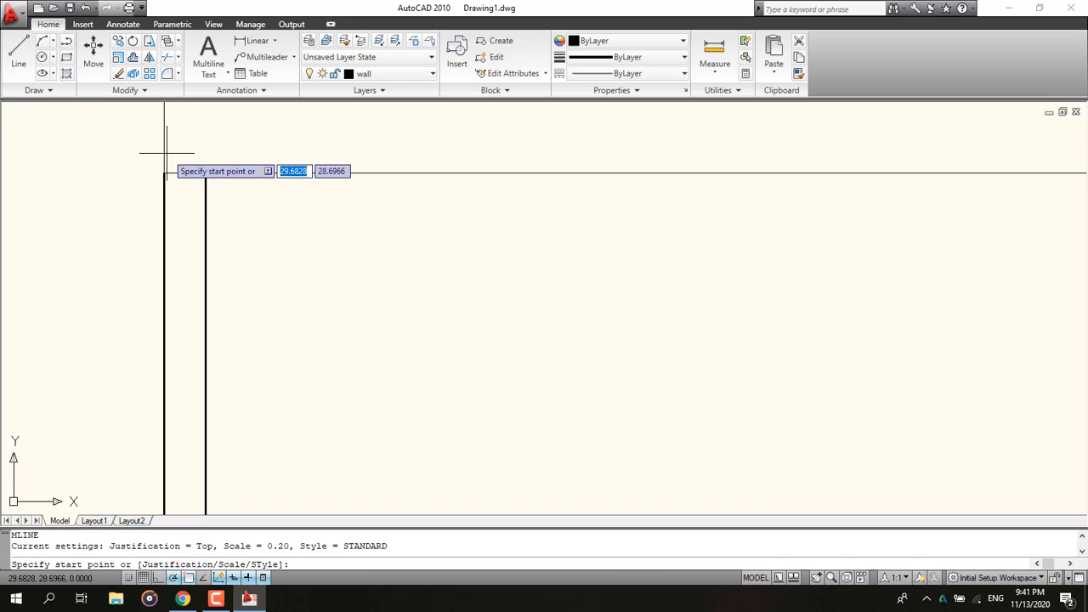
pyautogui.click(206, 217)
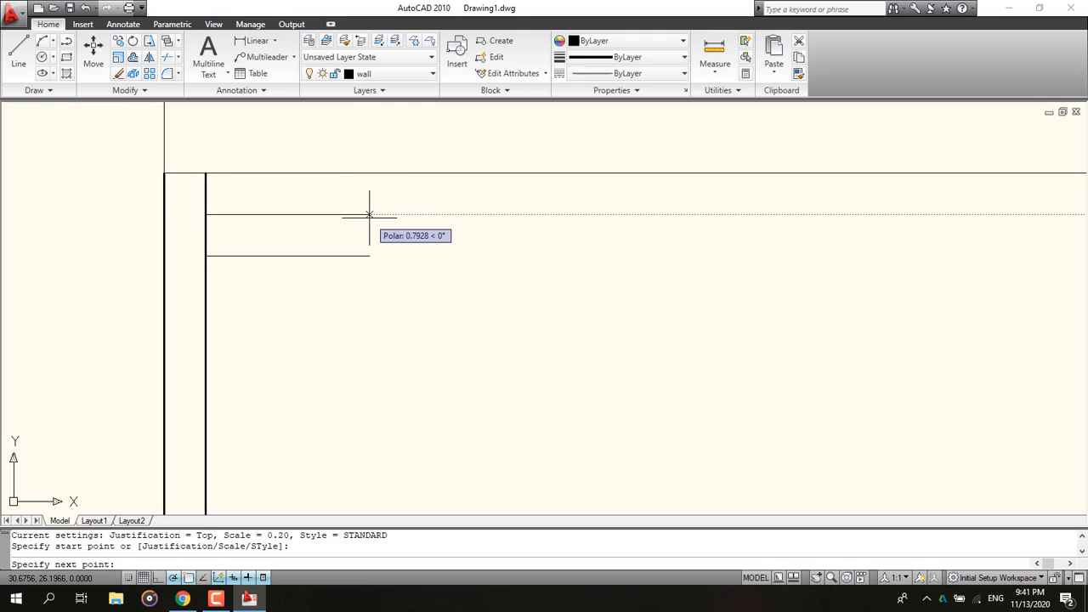
pyautogui.write('.2')
pyautogui.press('Return')
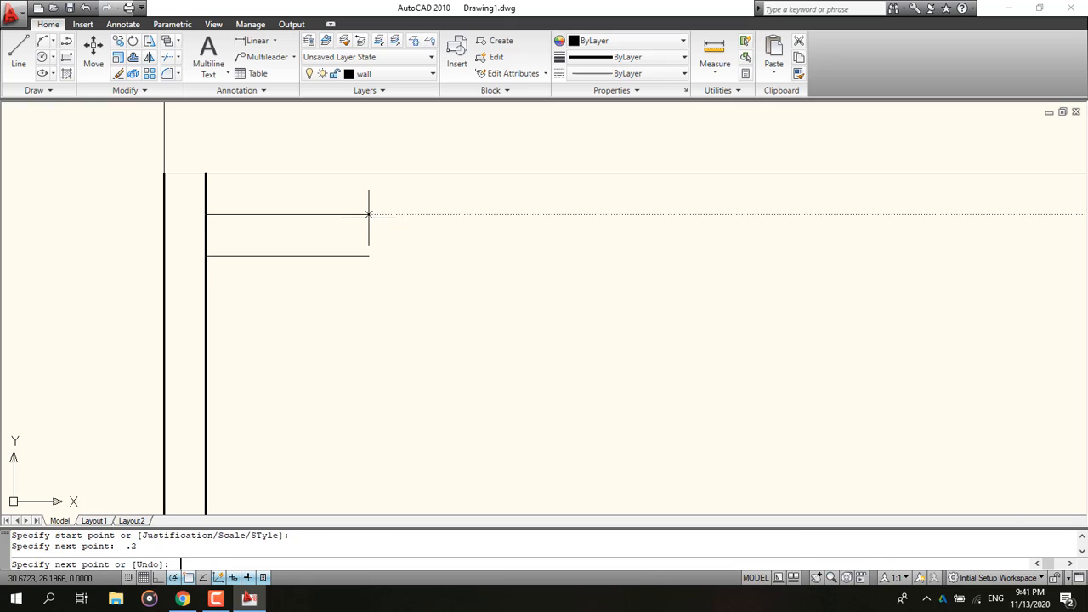
pyautogui.press('Escape')
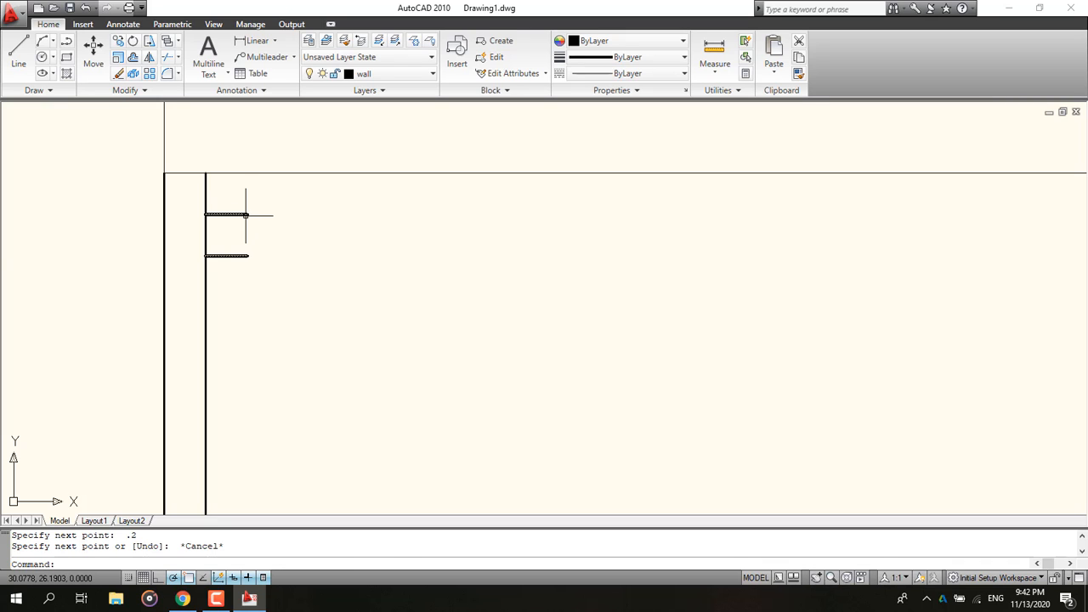
# Step: Draw a 0.6 × 0.2 rectangle starting at the end of the wall stub
pyautogui.click(67, 57)
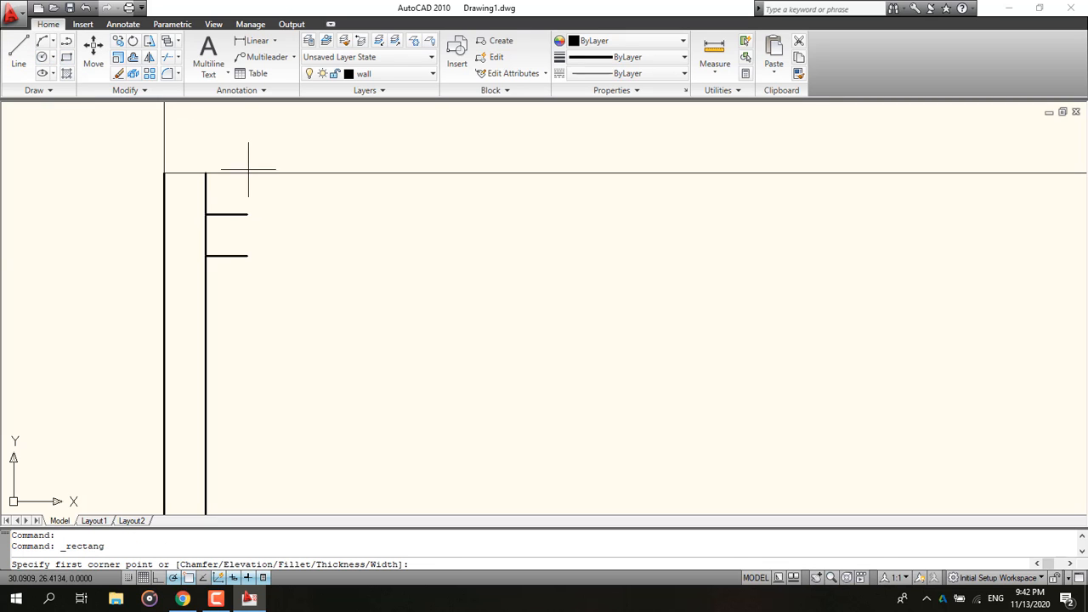
pyautogui.click(247, 214)
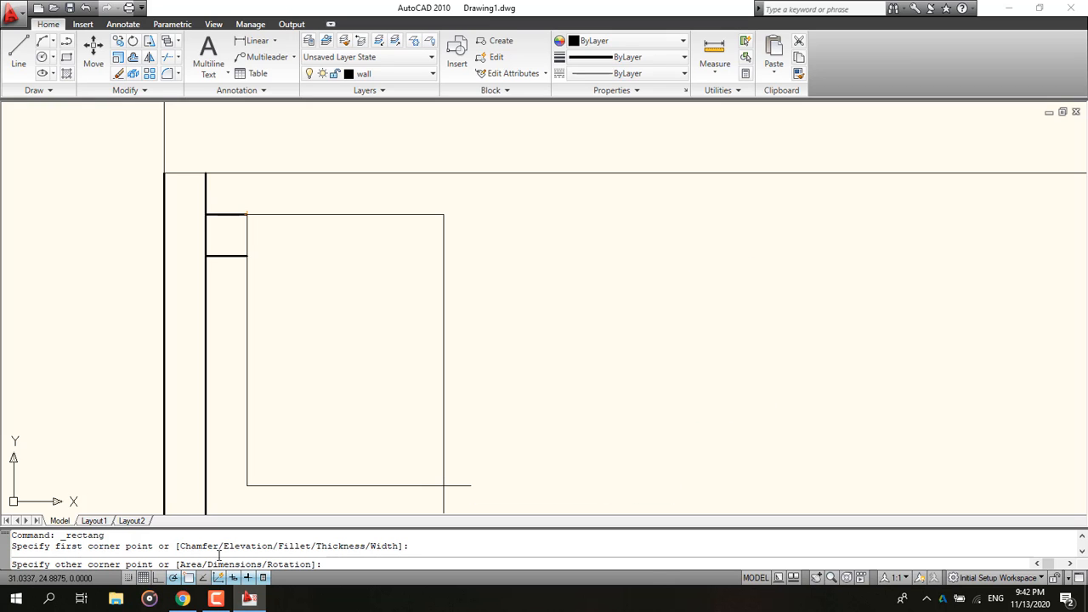
pyautogui.write('d')
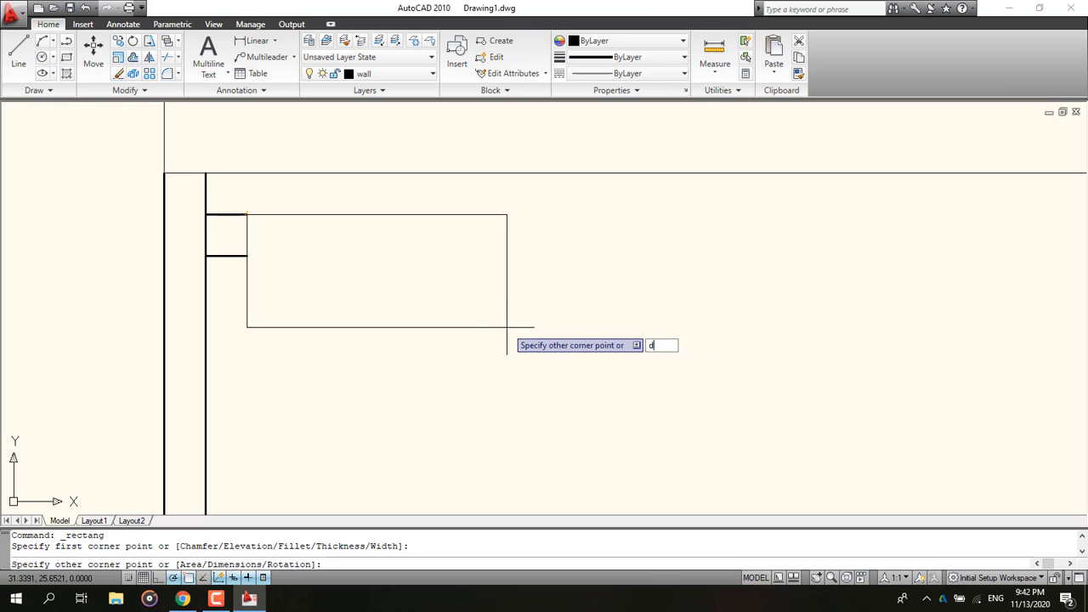
pyautogui.press('Return')
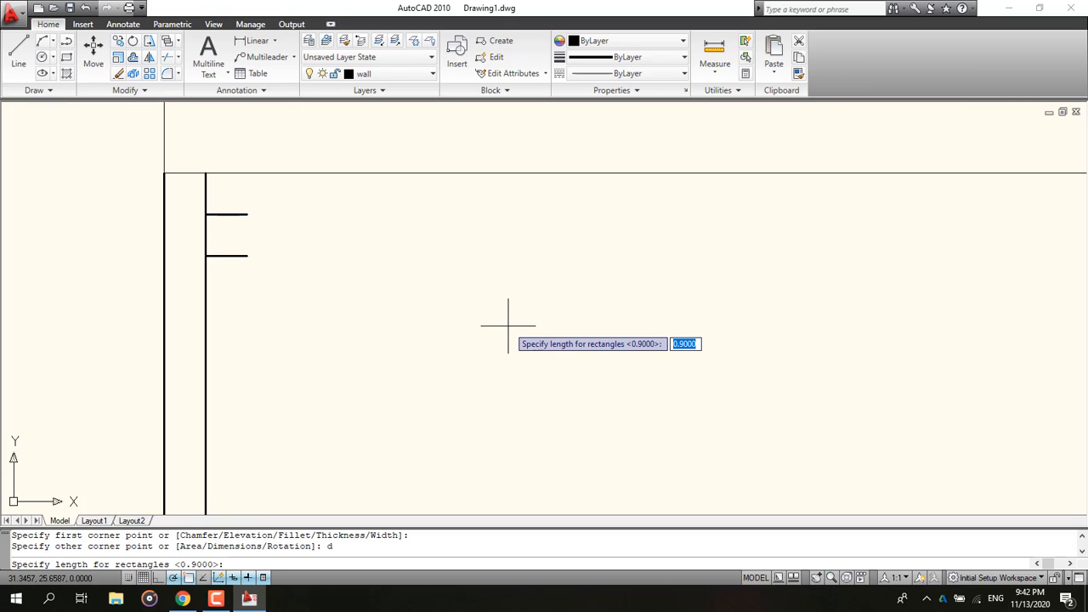
pyautogui.write('.6')
pyautogui.press('Return')
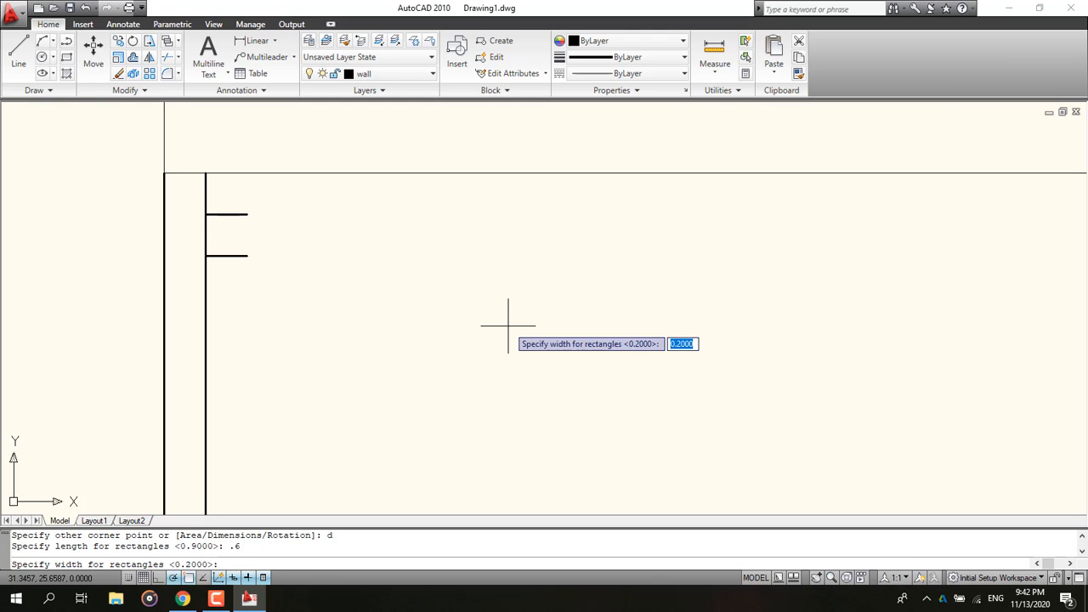
pyautogui.write('.2')
pyautogui.press('Return')
pyautogui.click(508, 325)
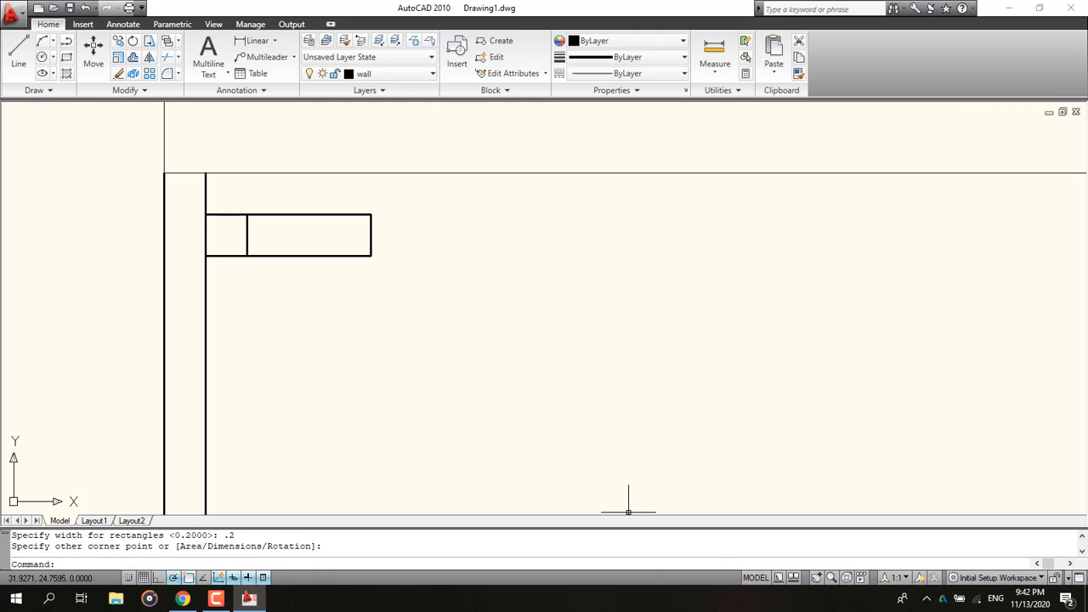
# Step: Check the reference plan, then draw a 0.5-long multiline wall from the rectangle's right end
pyautogui.click(183, 599)
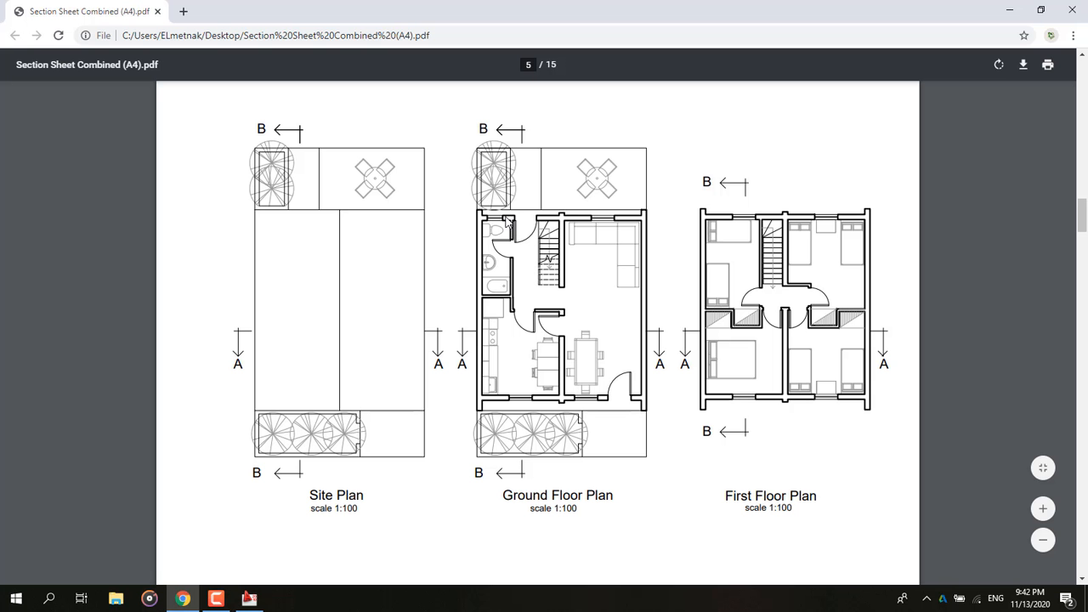
pyautogui.click(1010, 10)
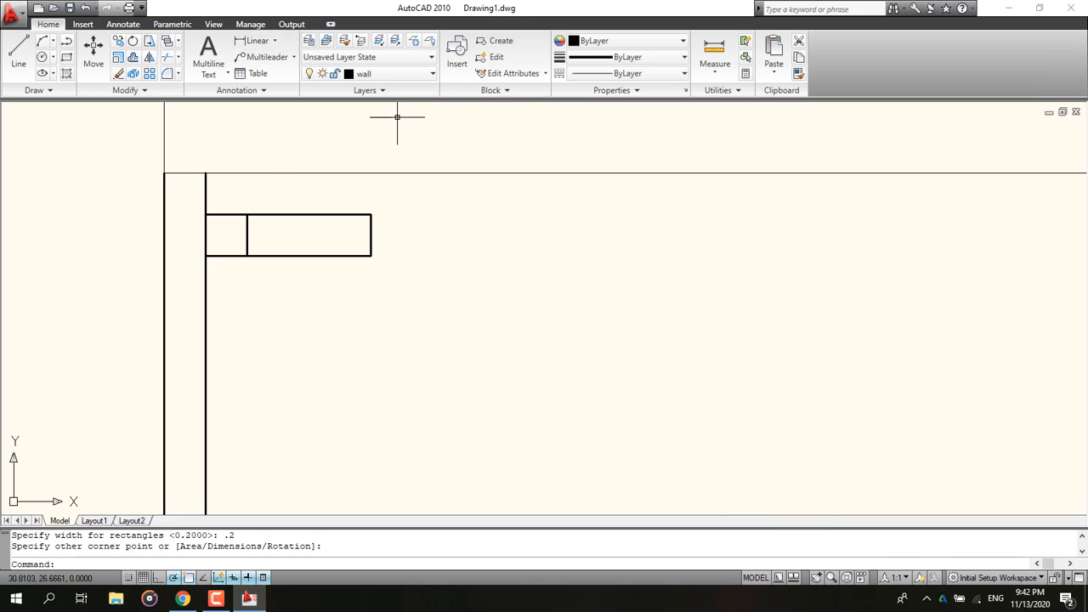
pyautogui.write('ml')
pyautogui.press('Return')
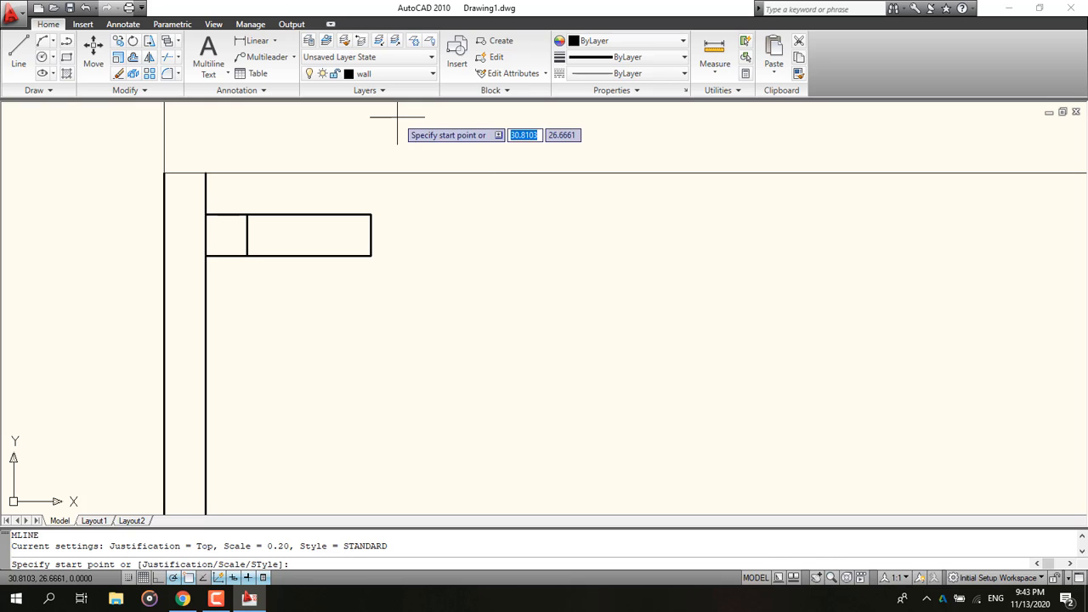
pyautogui.click(371, 214)
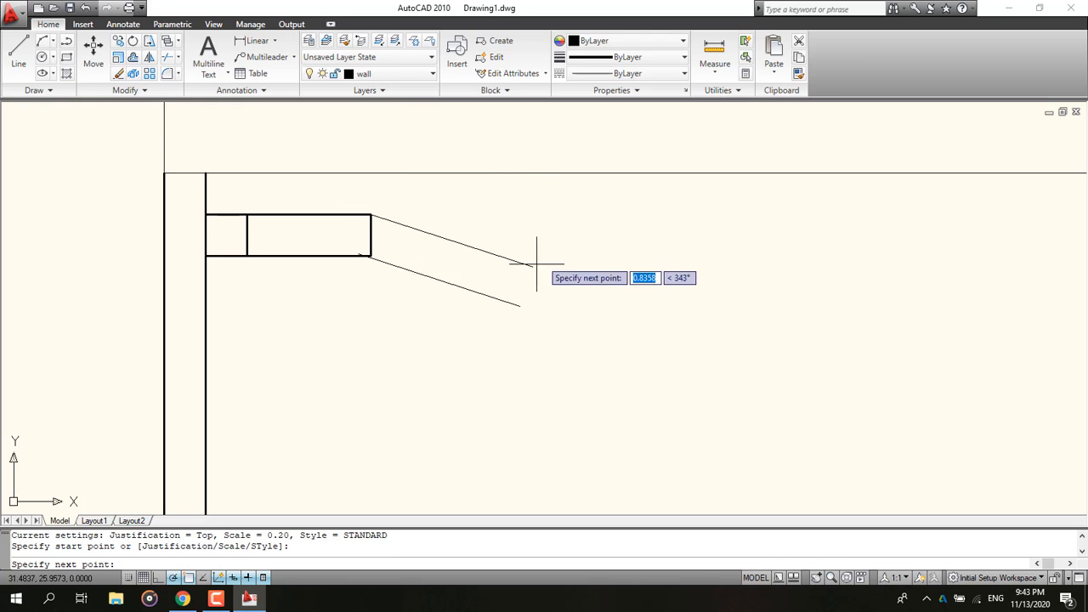
pyautogui.write('.')
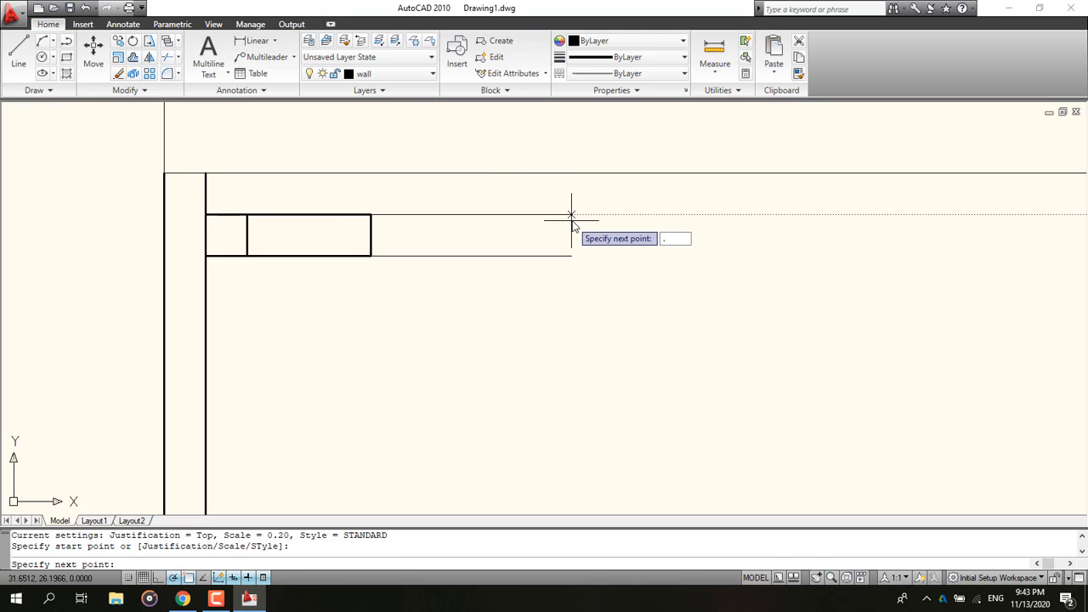
pyautogui.write('5')
pyautogui.press('Return')
pyautogui.press('Escape')
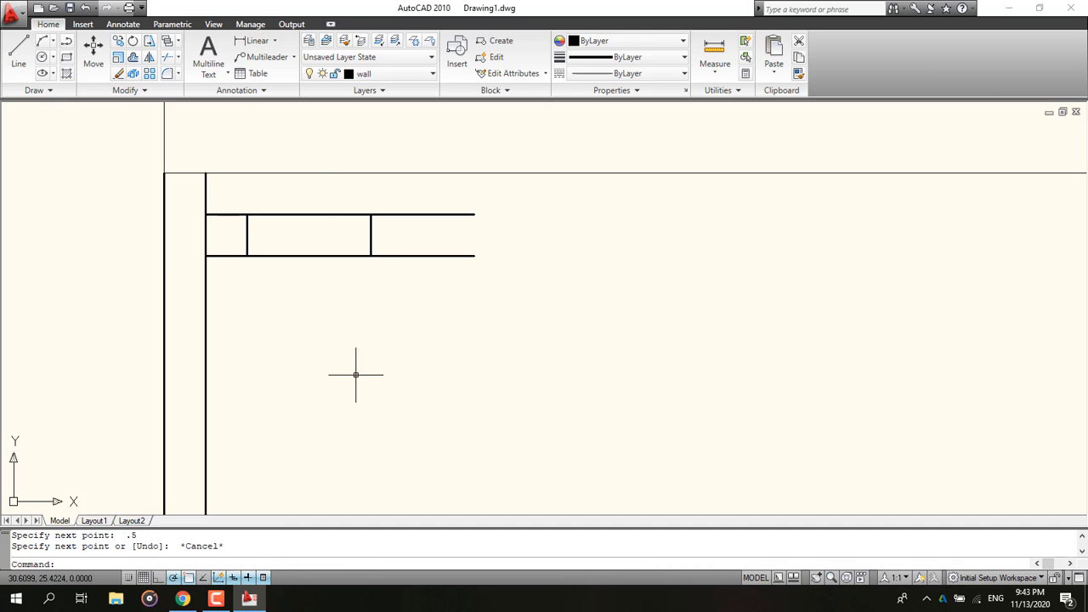
# Step: Draw a 0.8 × 0.2 rectangle starting at the end of the new wall segment
pyautogui.click(66, 57)
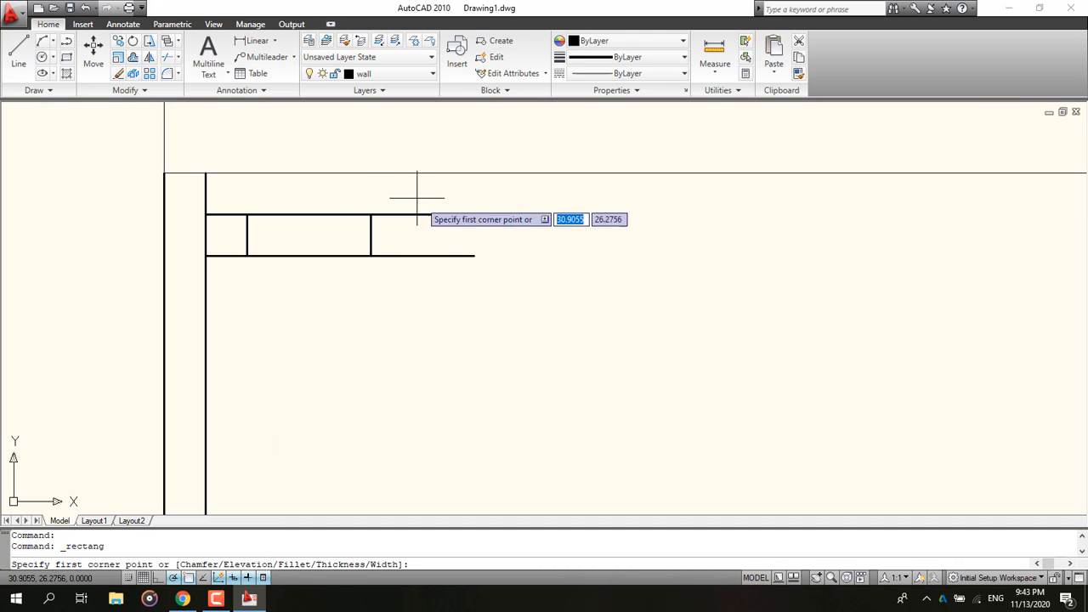
pyautogui.click(474, 215)
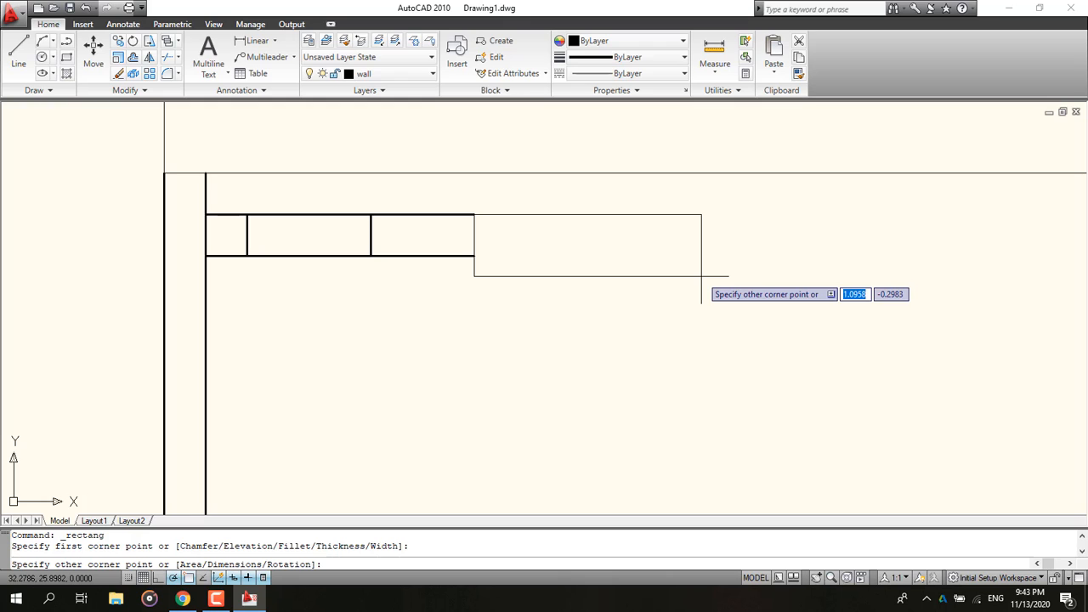
pyautogui.write('d')
pyautogui.press('Return')
pyautogui.write('.9')
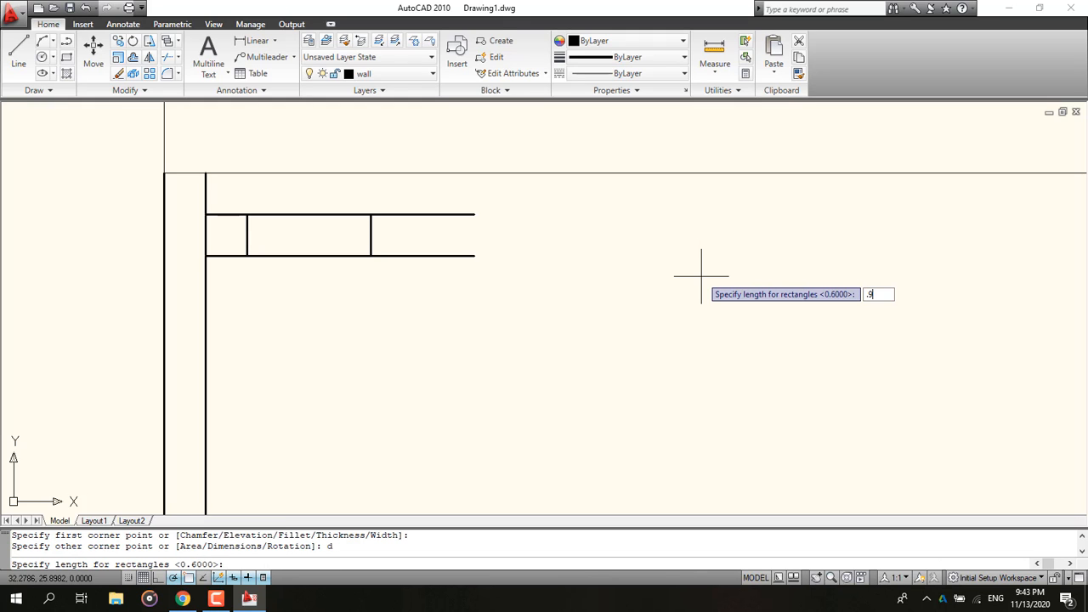
pyautogui.press('BackSpace')
pyautogui.press('BackSpace')
pyautogui.write('.8')
pyautogui.press('Return')
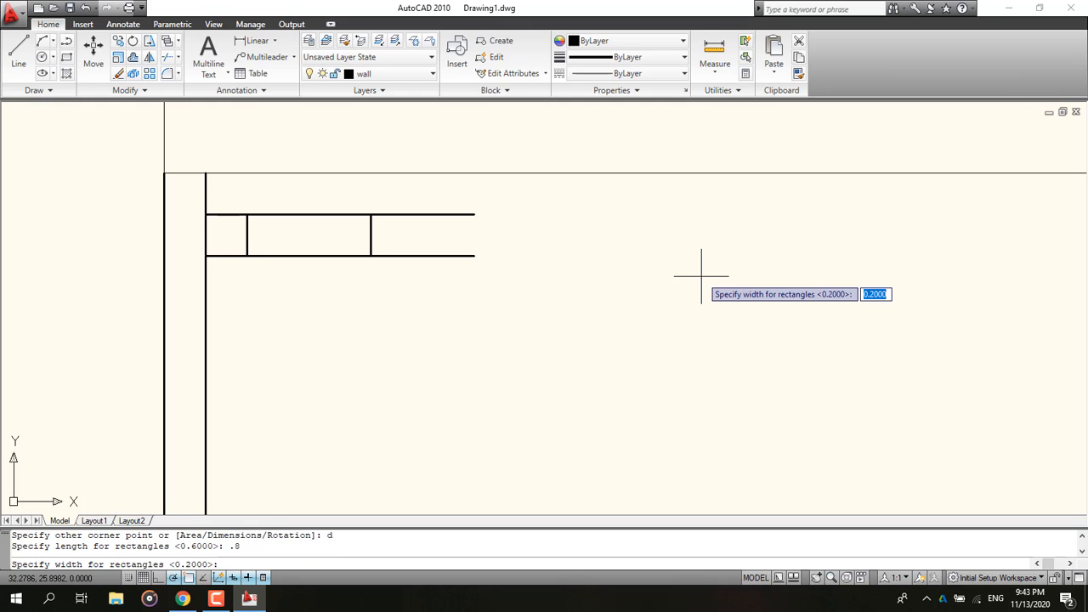
pyautogui.write('.2')
pyautogui.press('Return')
pyautogui.press('Return')
pyautogui.click(701, 276)
pyautogui.moveTo(801, 294); pyautogui.dragTo(634, 352, button='middle')
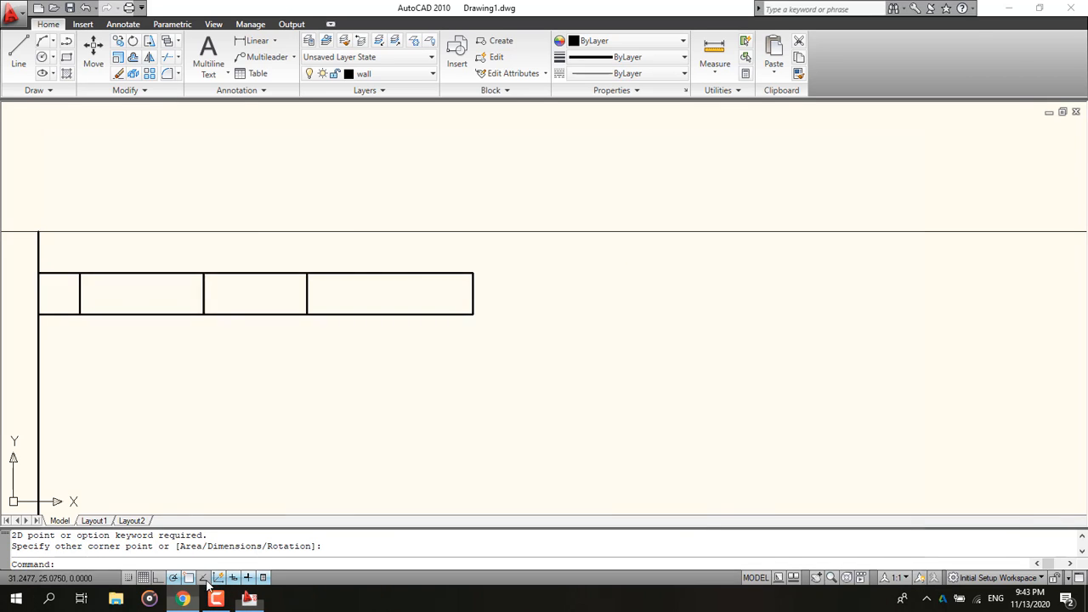
# Step: Draw a 2.2-long multiline wall from the second rectangle's right end
pyautogui.click(184, 599)
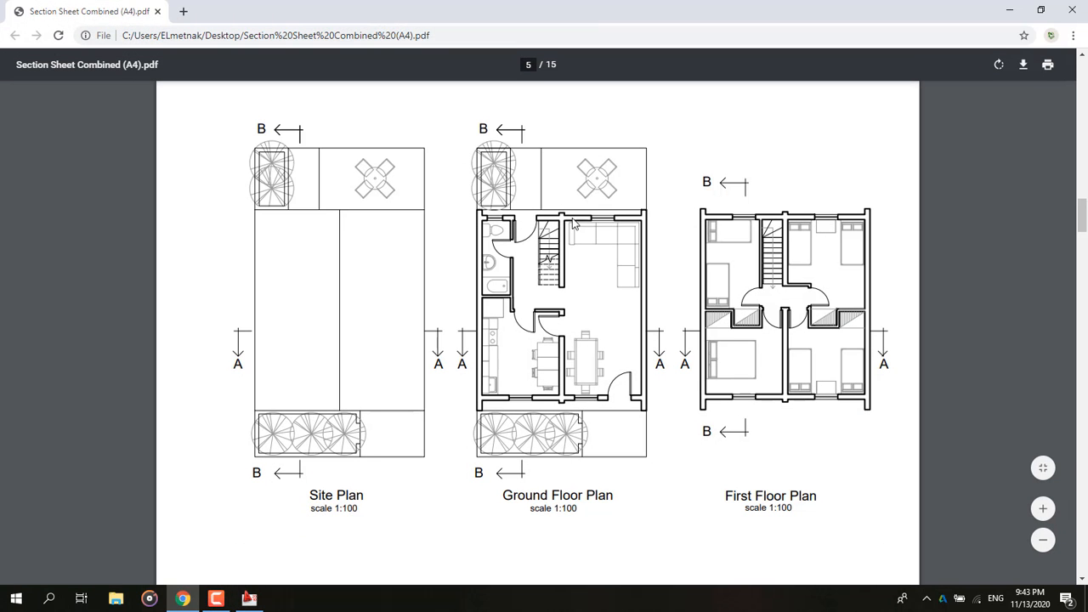
pyautogui.click(1008, 10)
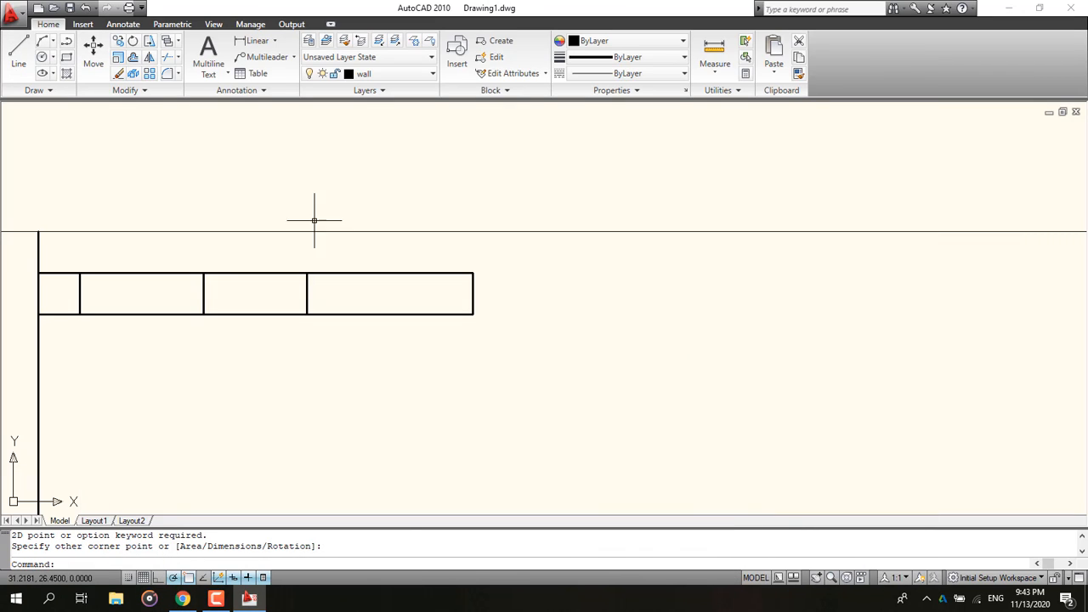
pyautogui.write('ml')
pyautogui.press('Return')
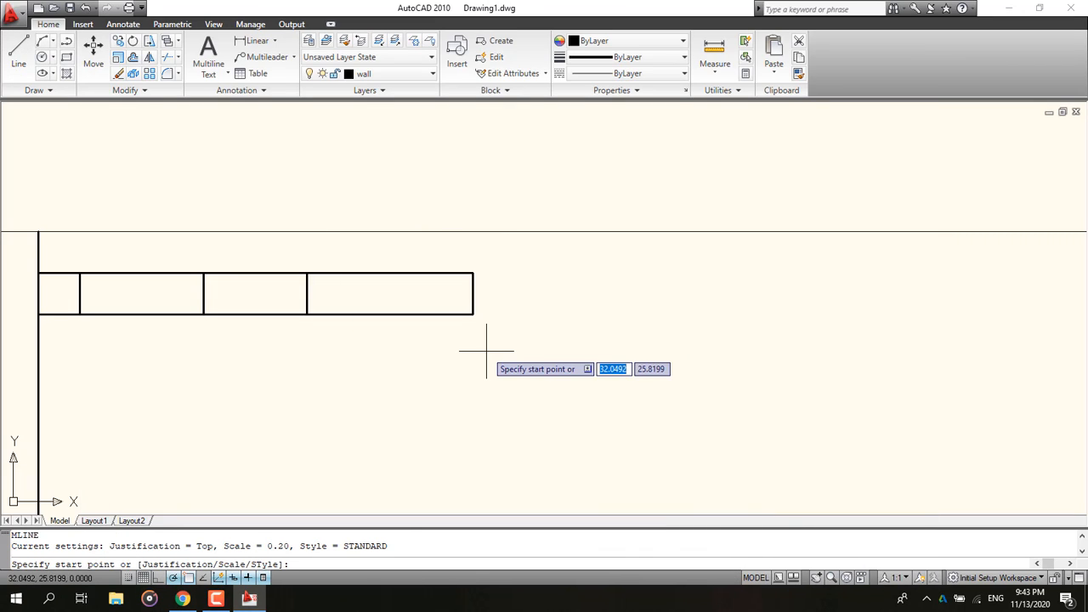
pyautogui.click(473, 272)
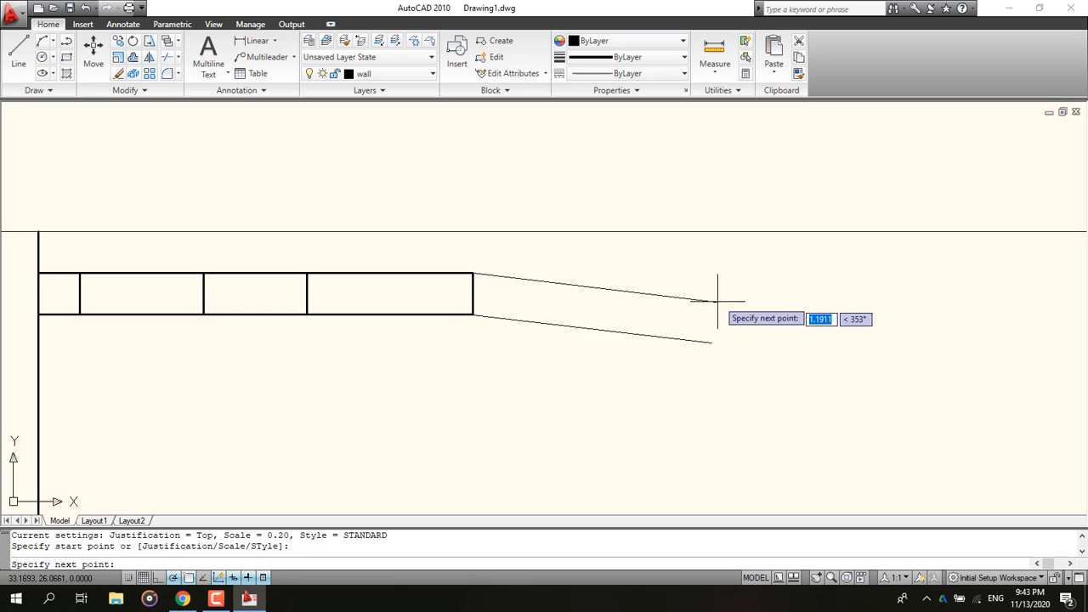
pyautogui.write('2.2')
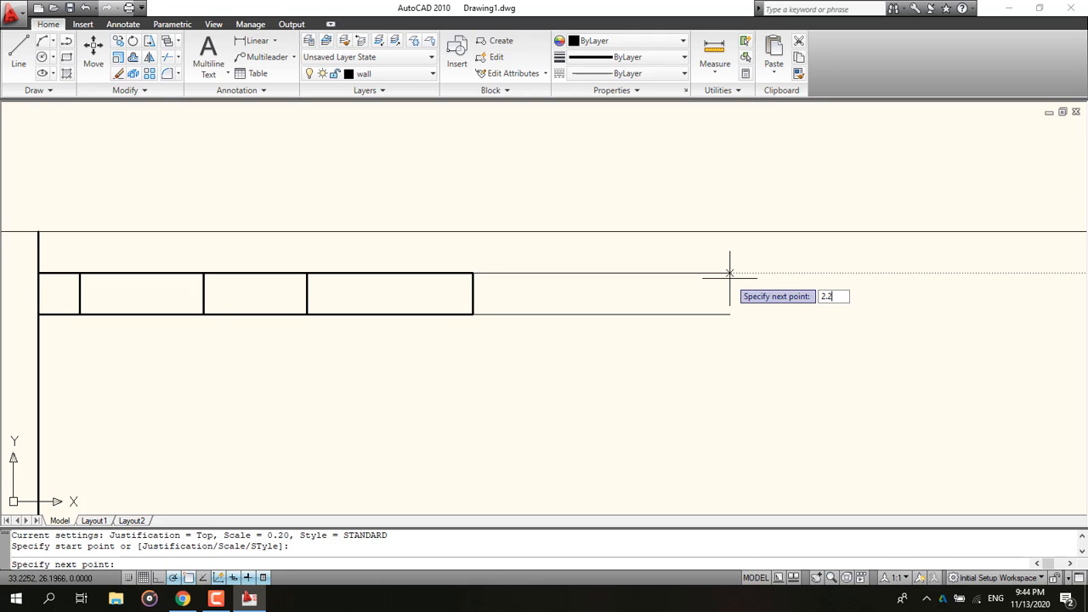
pyautogui.press('Return')
pyautogui.press('Escape')
pyautogui.scroll(-4, 695, 306)
pyautogui.moveTo(798, 309); pyautogui.dragTo(568, 348, button='middle')
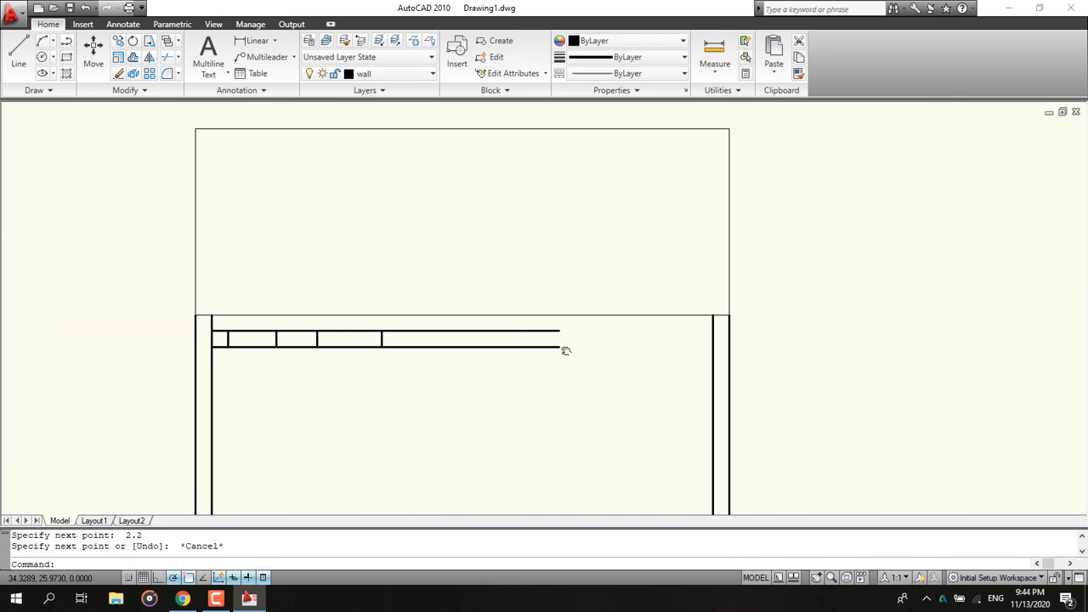
# Step: Check the reference plan, then draw a 0.9 × 0.2 rectangle starting at the end of the 2.2 wall
pyautogui.scroll(1, 596, 351)
pyautogui.click(185, 600)
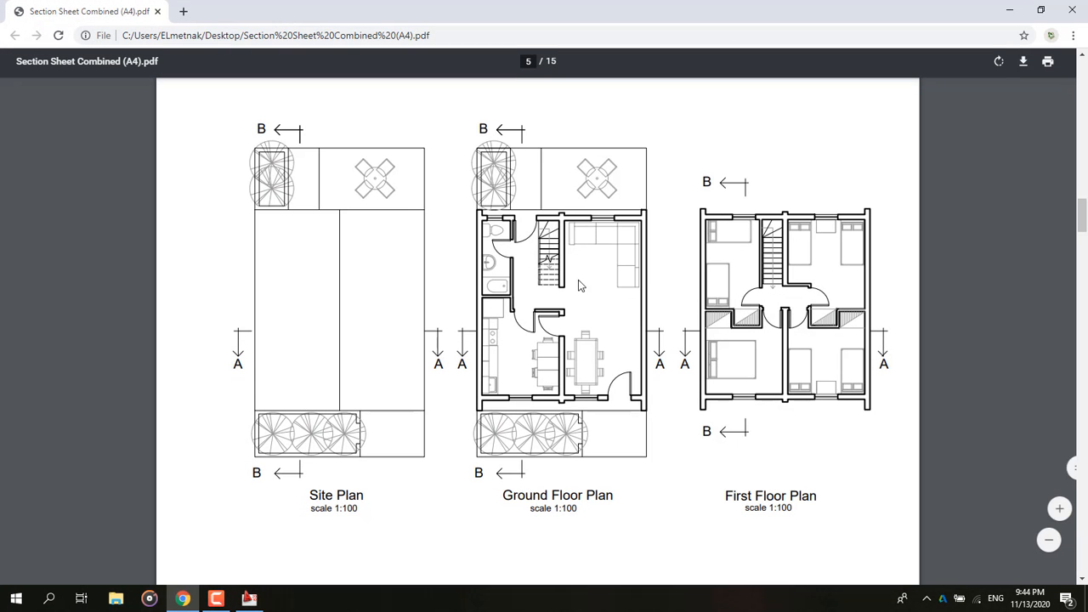
pyautogui.click(1005, 12)
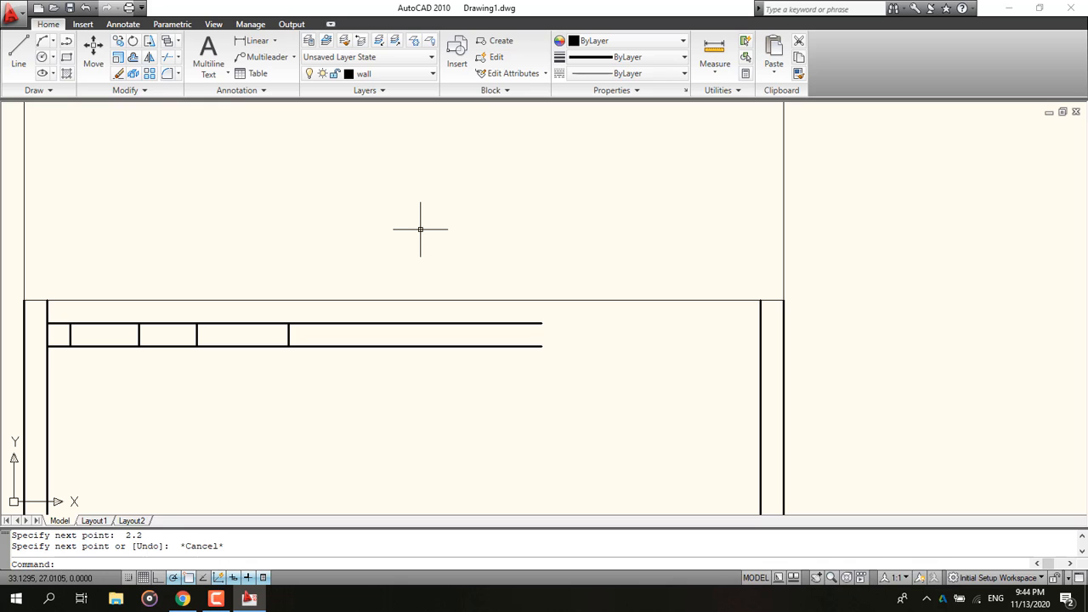
pyautogui.click(66, 57)
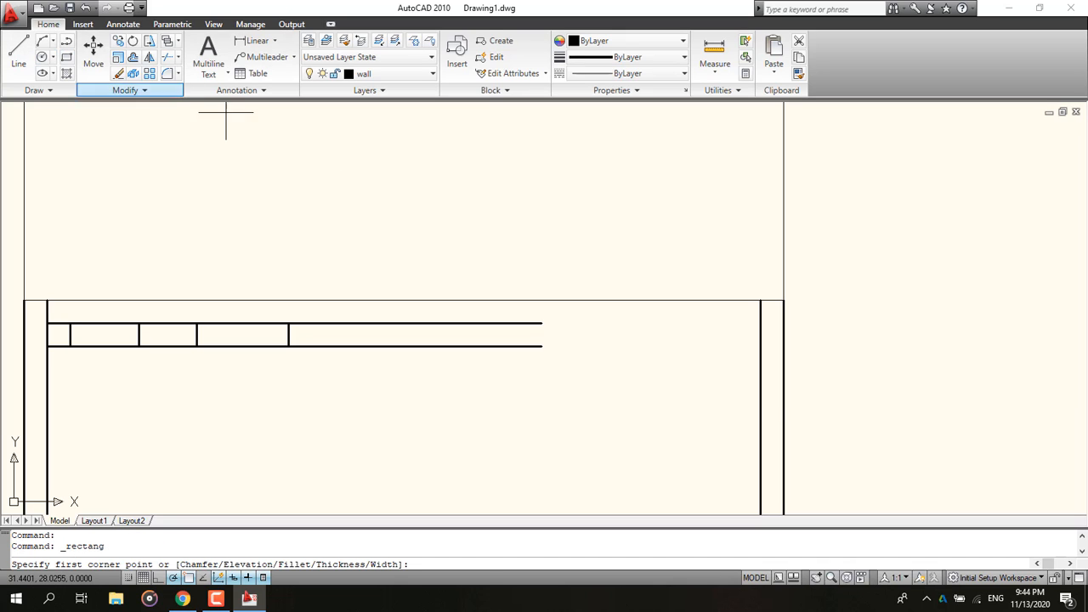
pyautogui.click(541, 323)
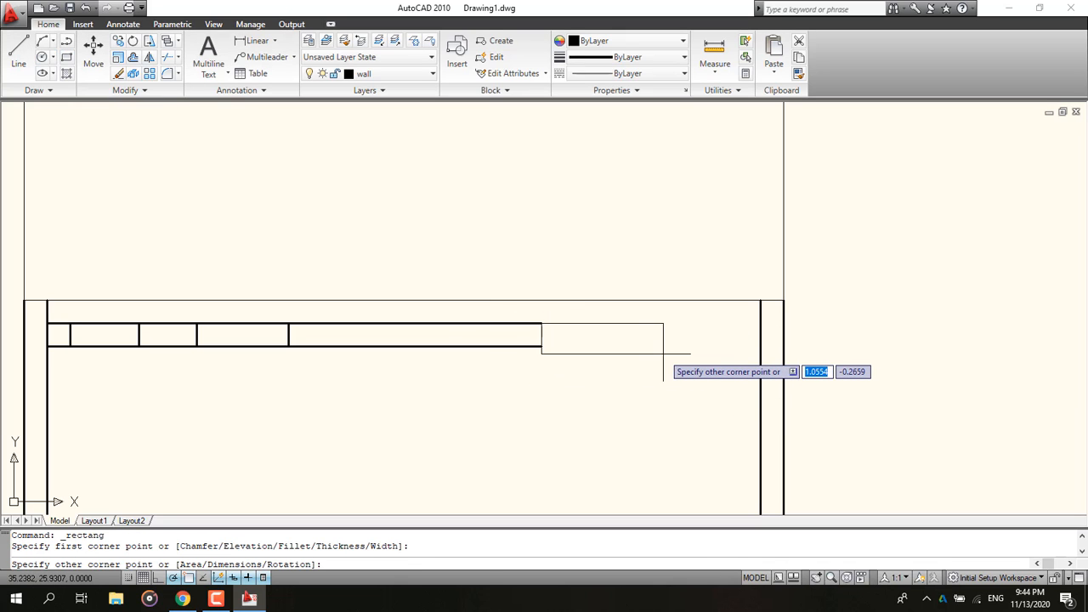
pyautogui.write('d')
pyautogui.press('Return')
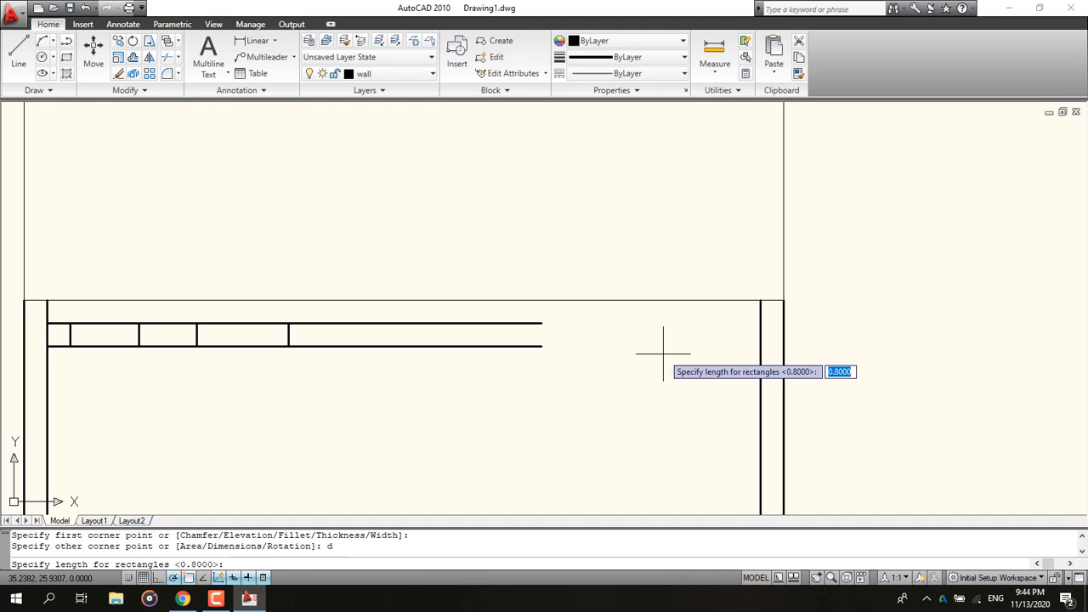
pyautogui.write('.9')
pyautogui.press('Return')
pyautogui.write('.2')
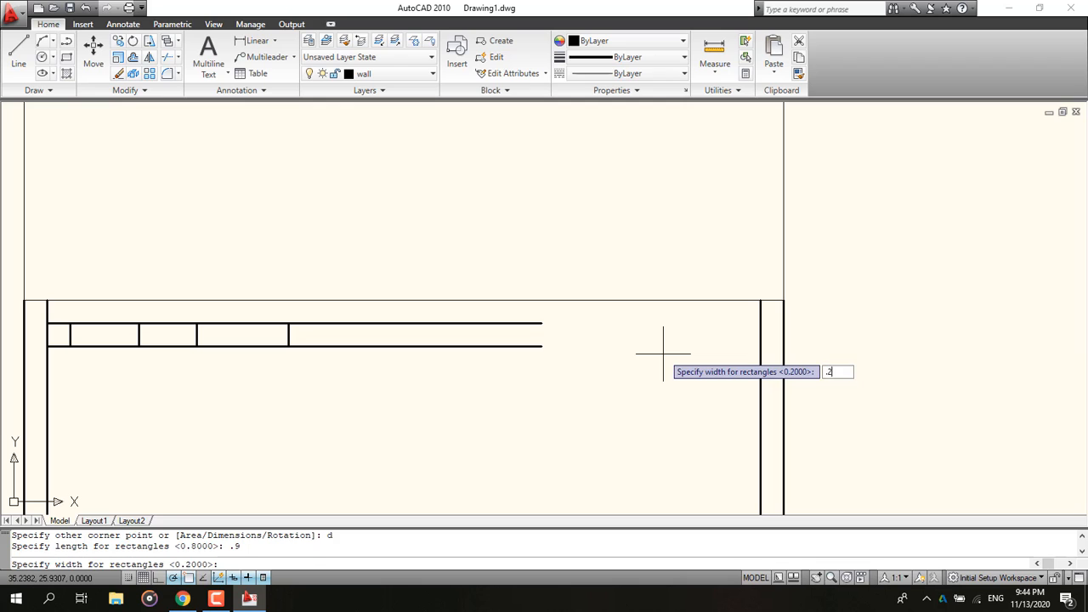
pyautogui.press('Return')
pyautogui.click(663, 354)
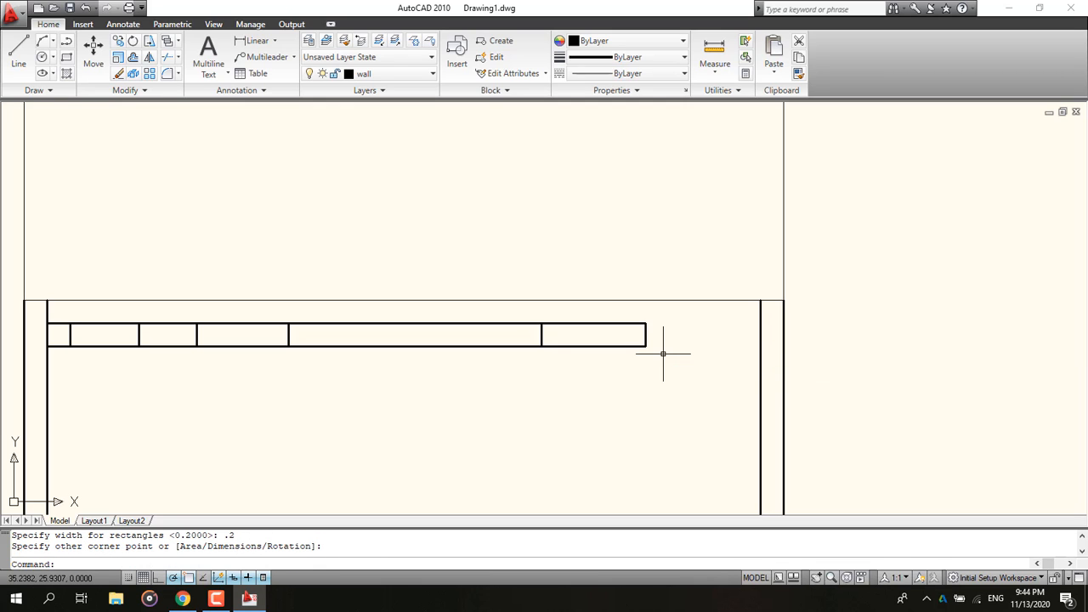
# Step: Draw a multiline wall from the rectangle's right end to the inner face of the right wall
pyautogui.write('ml')
pyautogui.press('Return')
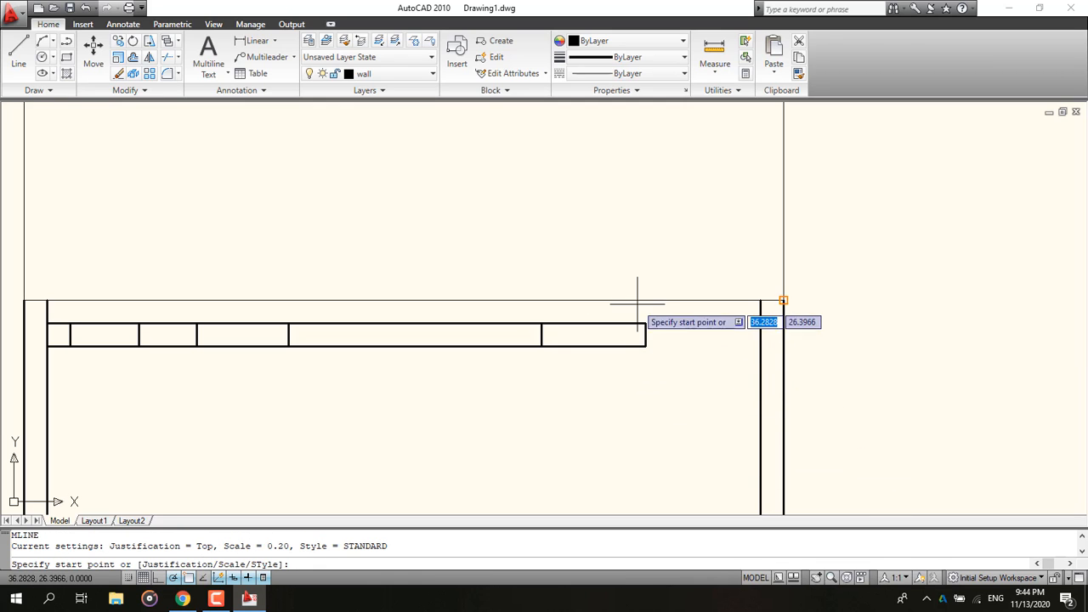
pyautogui.click(646, 322)
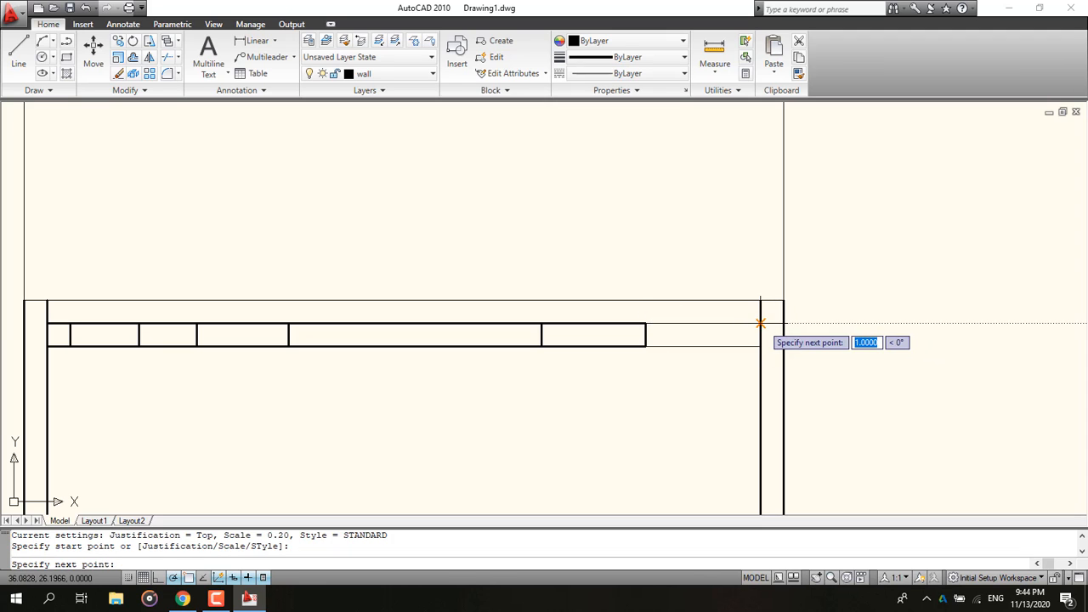
pyautogui.click(760, 323)
pyautogui.press('Escape')
# Step: Zoom out on the drawing and compare it with the reference ground floor plan
pyautogui.scroll(-2, 583, 437)
pyautogui.moveTo(583, 437); pyautogui.dragTo(549, 304, button='middle')
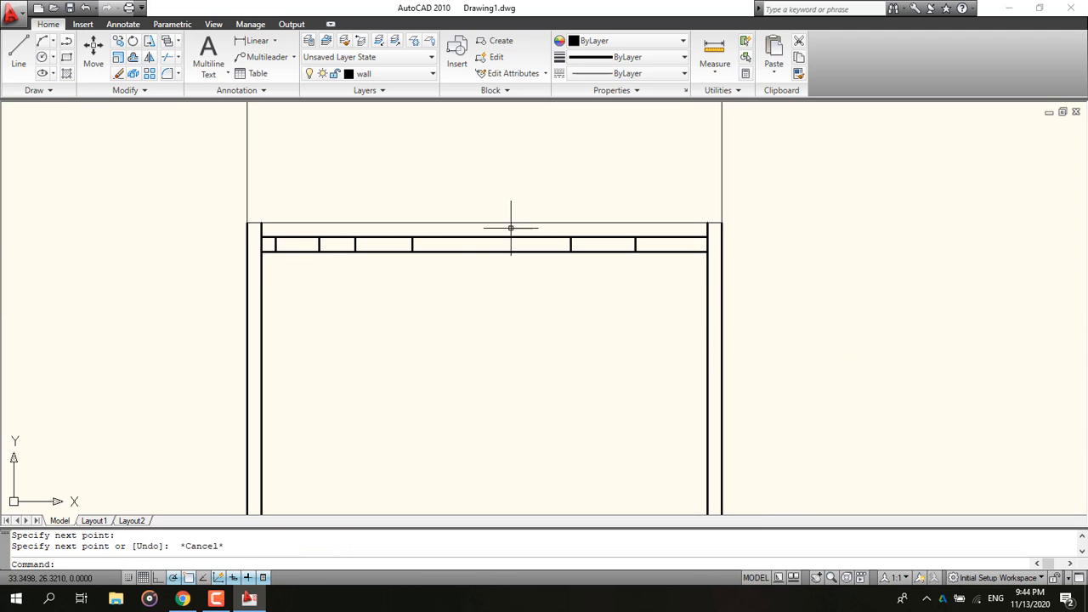
pyautogui.scroll(-2, 485, 311)
pyautogui.click(202, 605)
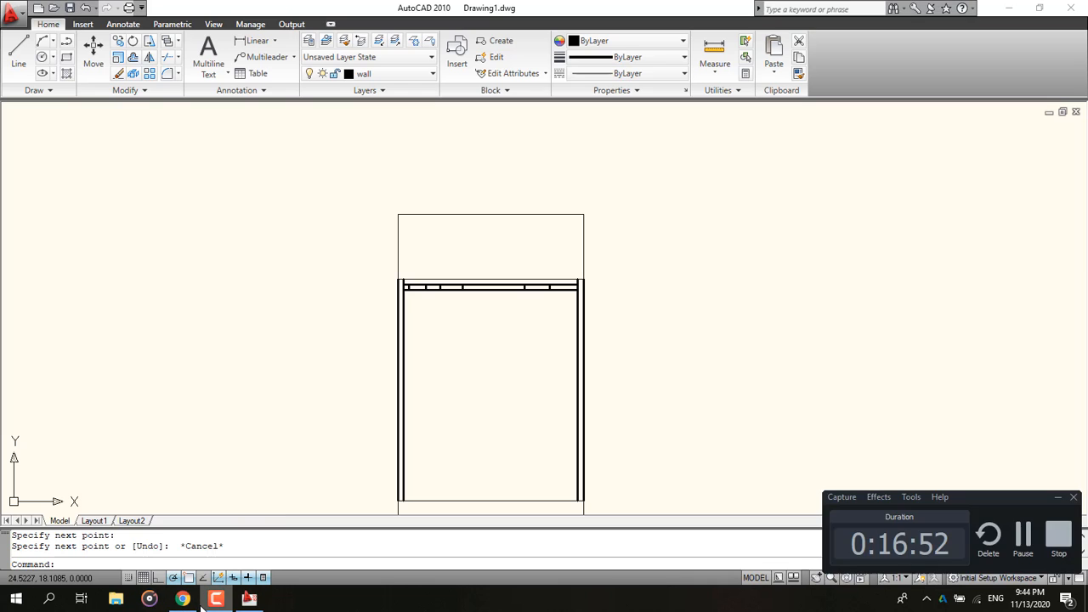
pyautogui.click(183, 598)
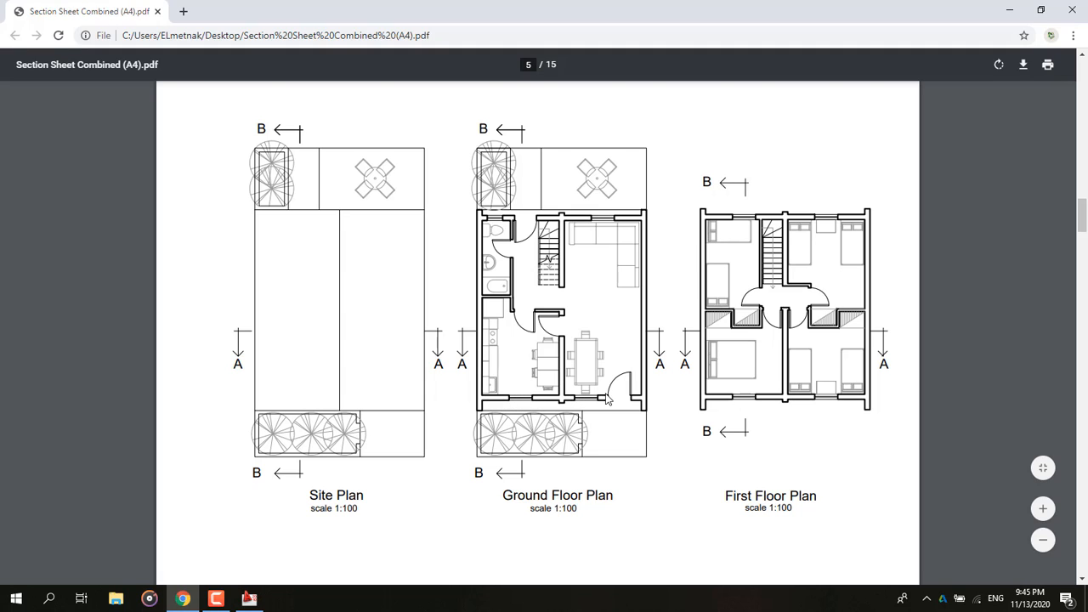
pyautogui.click(1008, 10)
pyautogui.scroll(-4, 453, 404)
pyautogui.moveTo(464, 434); pyautogui.dragTo(465, 376, button='middle')
pyautogui.scroll(3, 465, 375)
pyautogui.scroll(2, 446, 422)
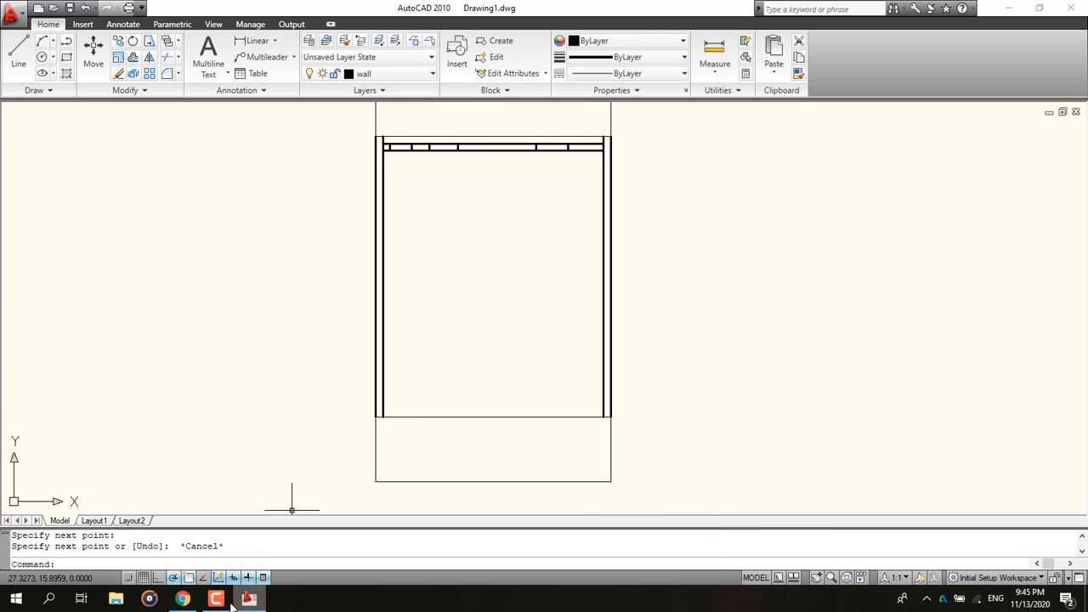
pyautogui.click(184, 598)
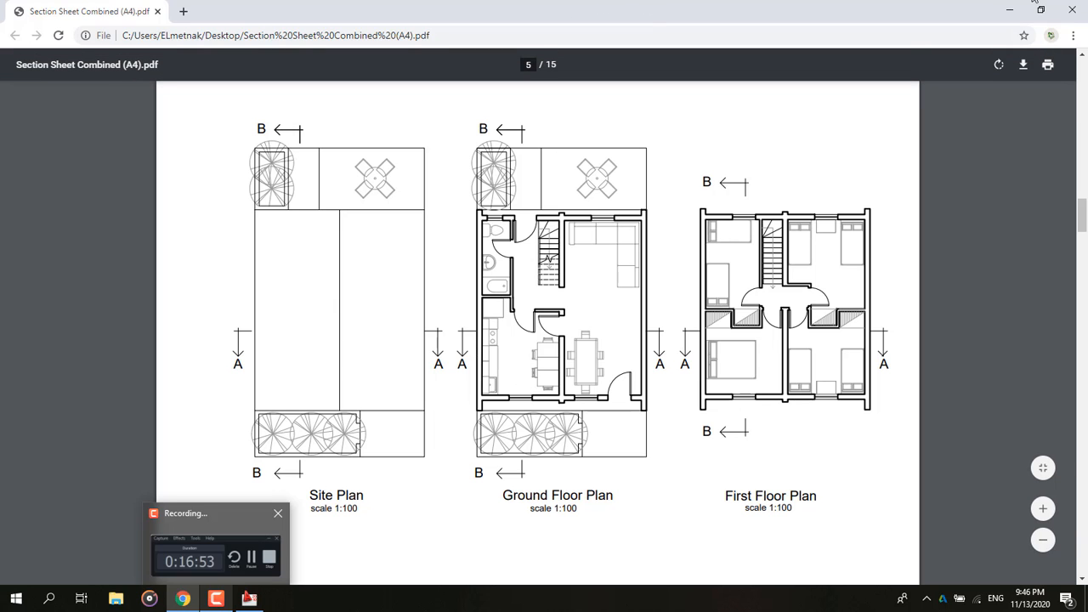
pyautogui.click(1009, 9)
# Step: Draw a 0.4-long vertical guide line up from the inner bottom-left corner of the walls
pyautogui.click(18, 51)
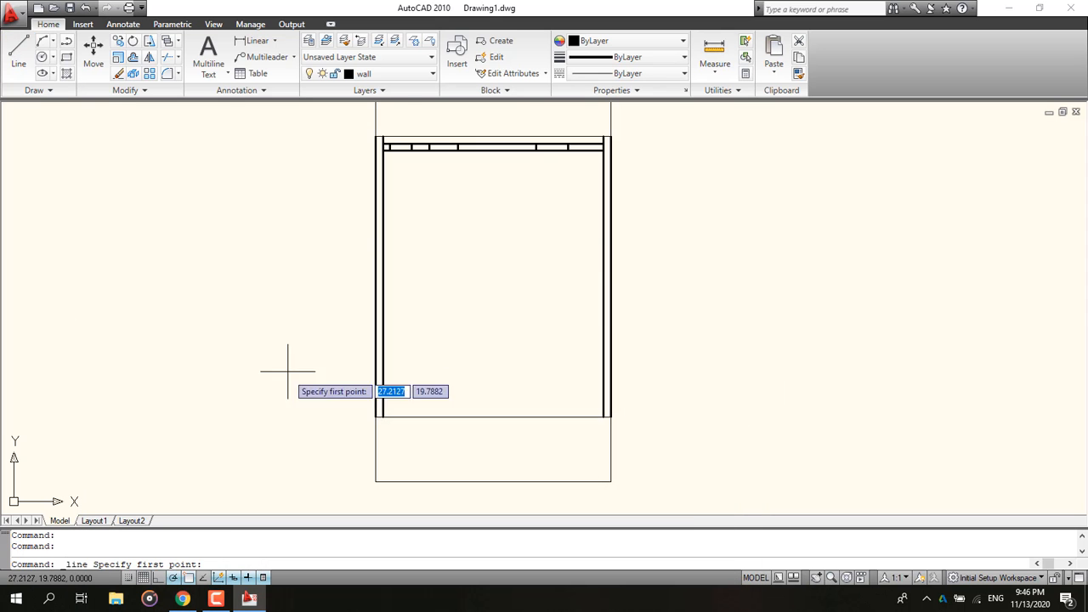
pyautogui.scroll(3, 292, 391)
pyautogui.moveTo(290, 424); pyautogui.dragTo(254, 418, button='middle')
pyautogui.click(362, 388)
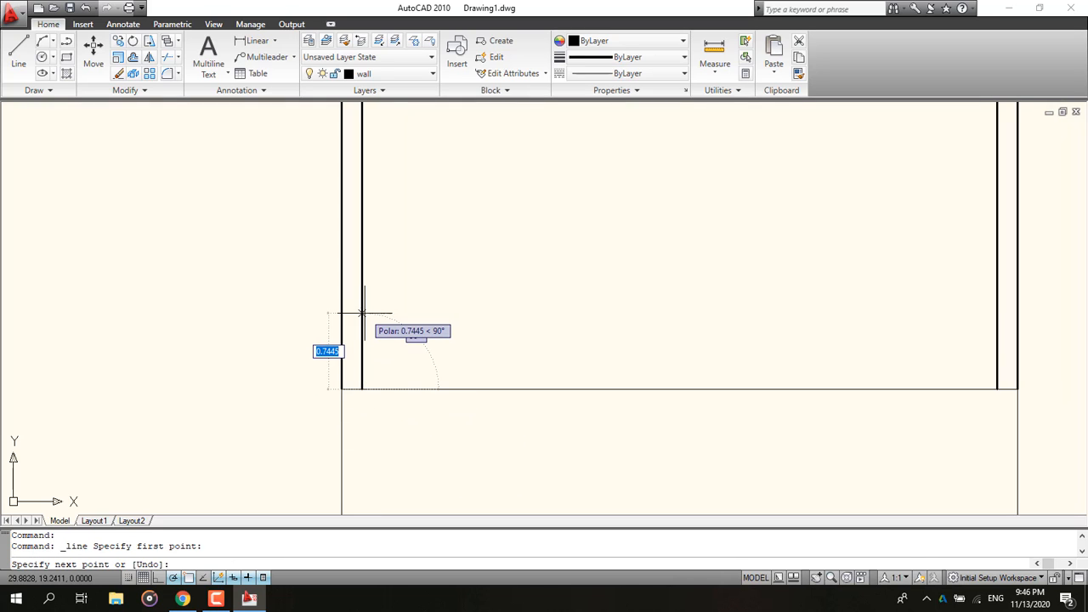
pyautogui.press('BackSpace')
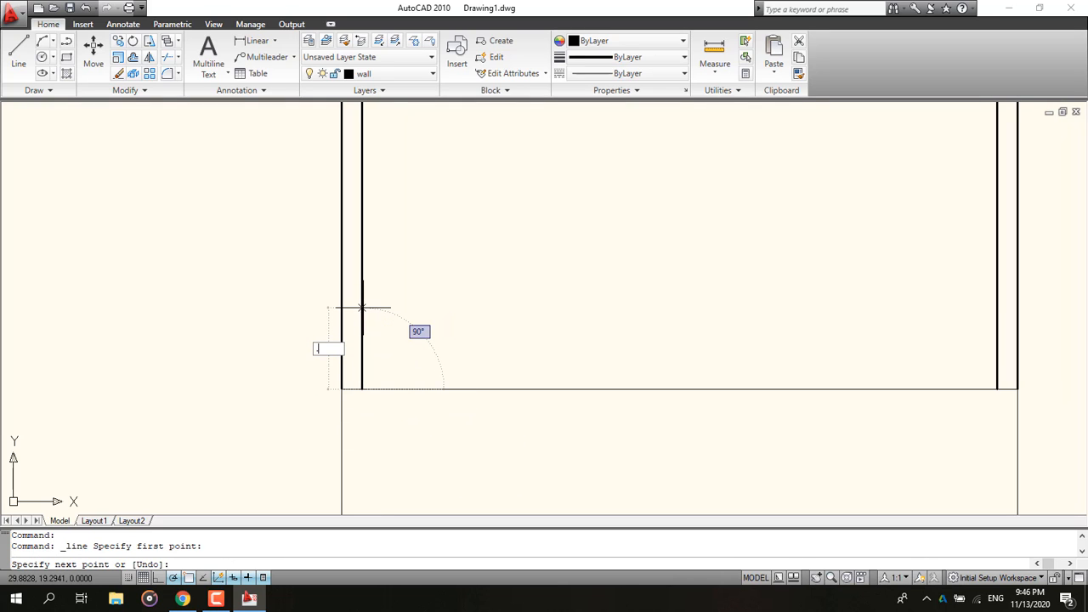
pyautogui.write('.4')
pyautogui.press('Return')
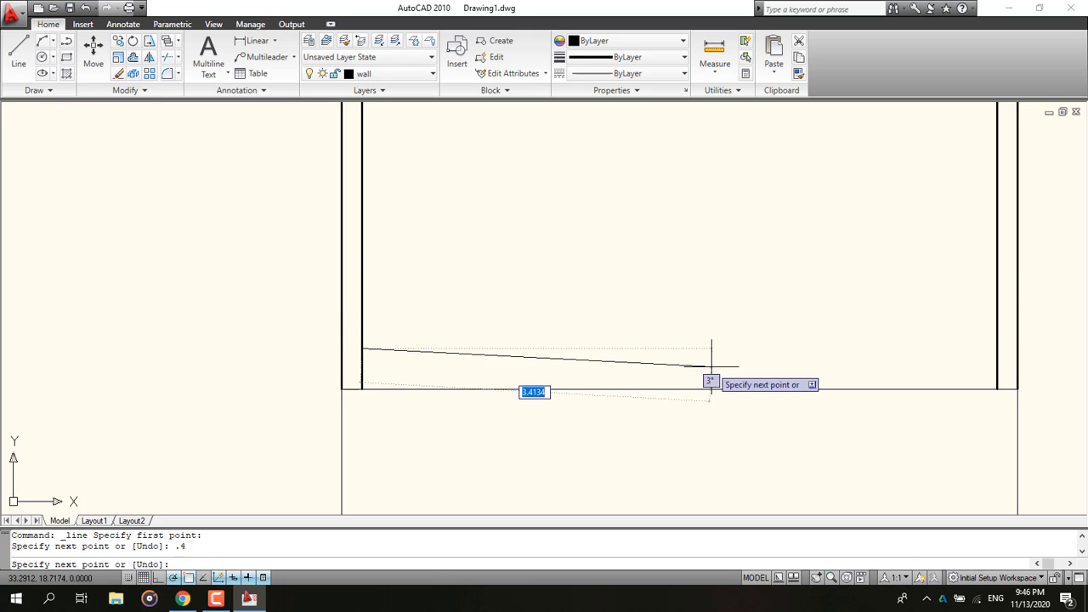
pyautogui.press('Escape')
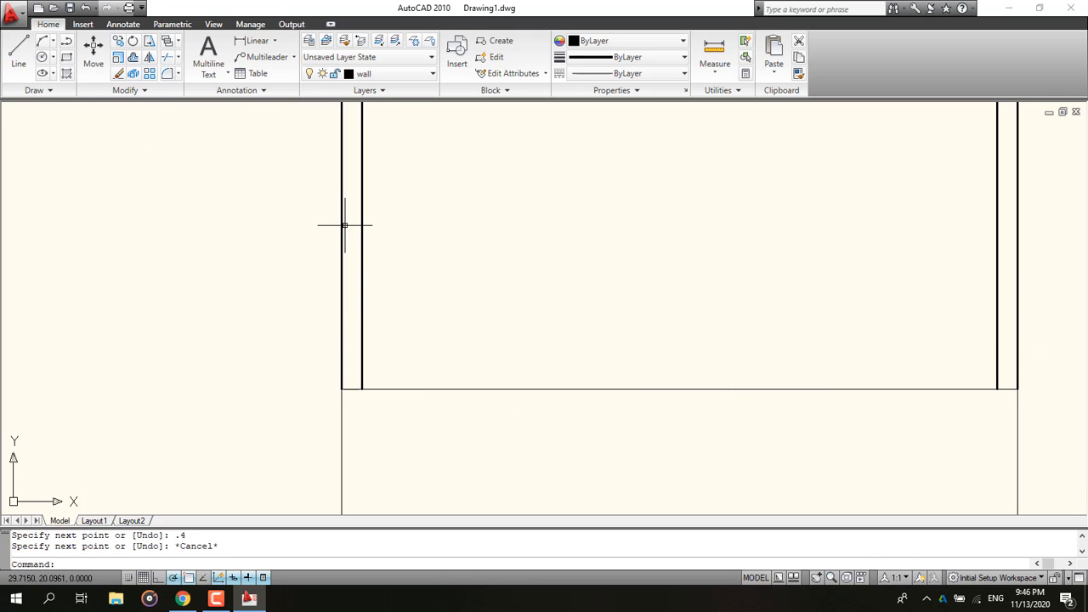
pyautogui.write('ml')
pyautogui.press('Return')
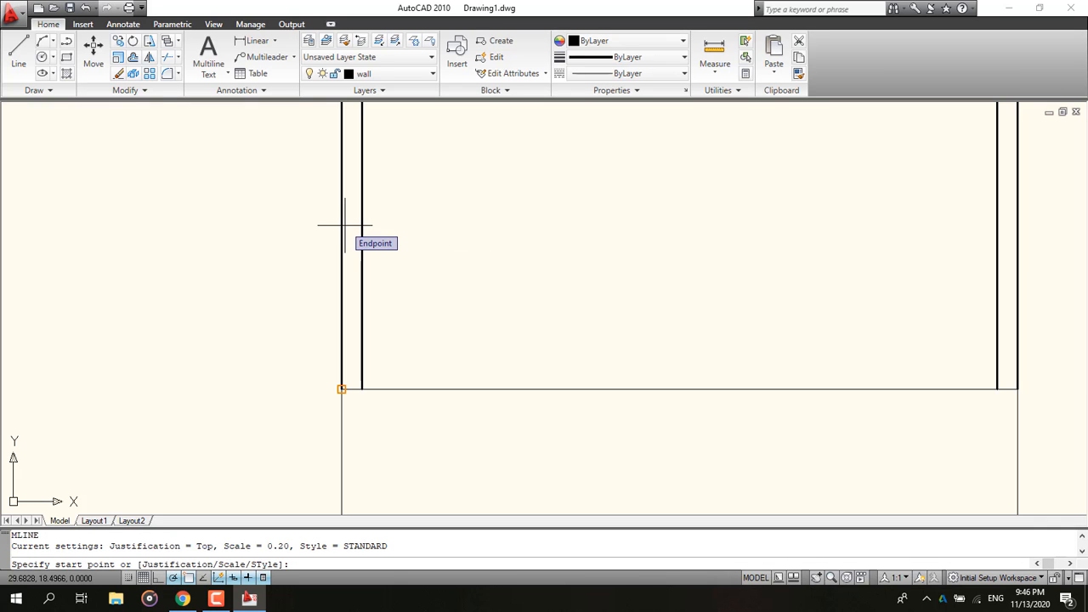
pyautogui.click(362, 348)
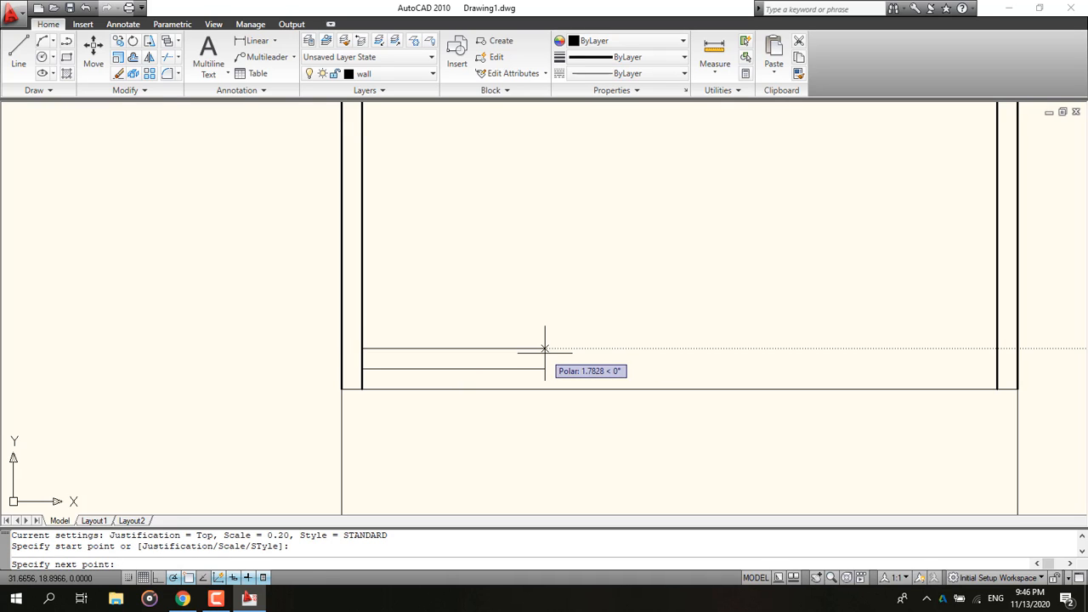
pyautogui.press('Escape')
# Step: Set multiline justification to Bottom and draw a 1-long wall rightward from the top of the guide line
pyautogui.write('m')
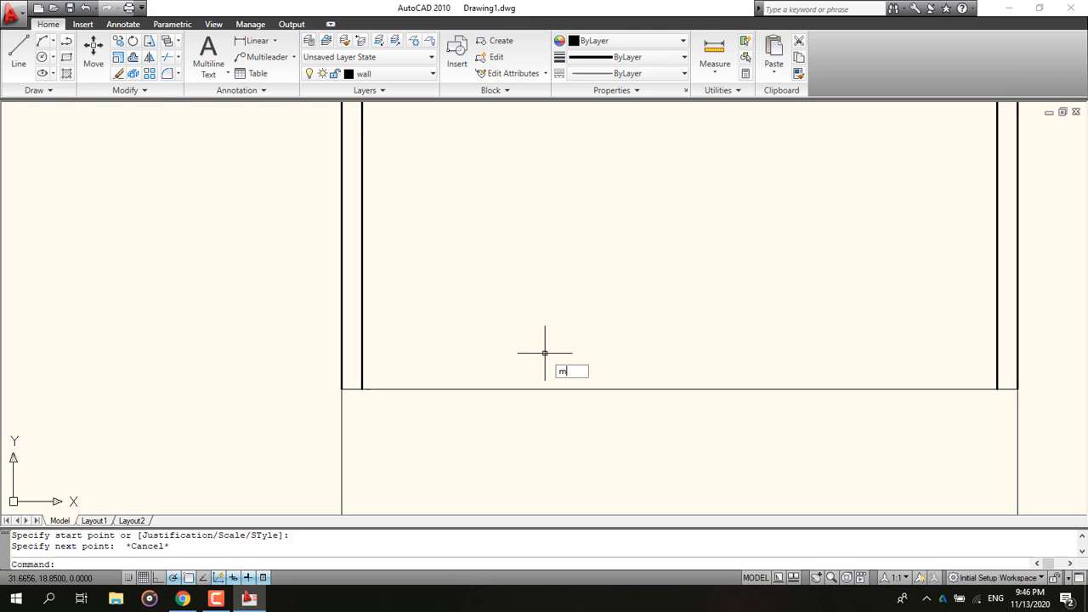
pyautogui.write('l')
pyautogui.press('Return')
pyautogui.write('j')
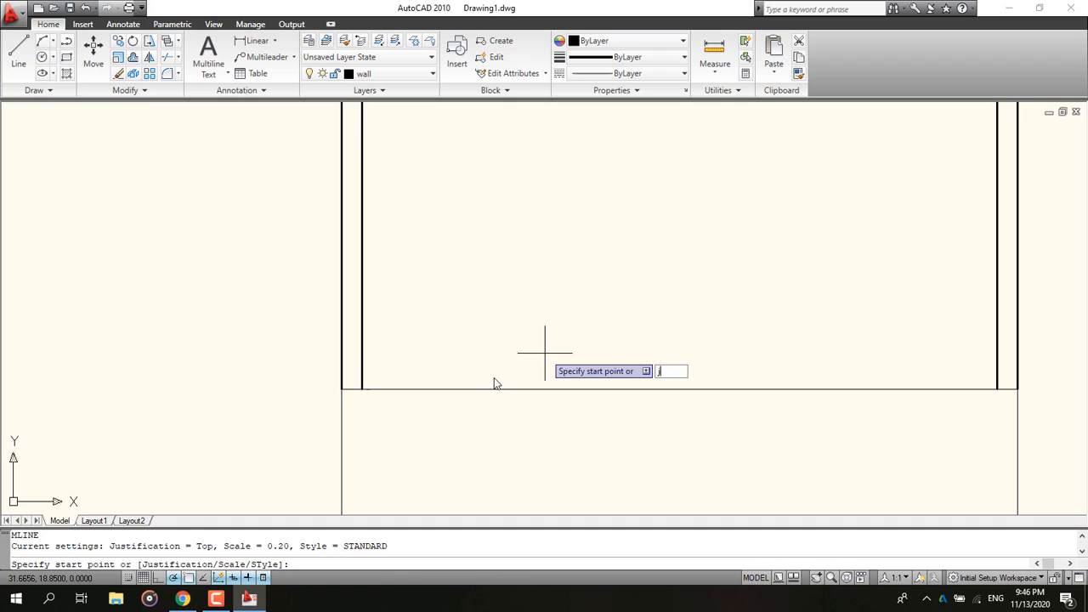
pyautogui.press('Return')
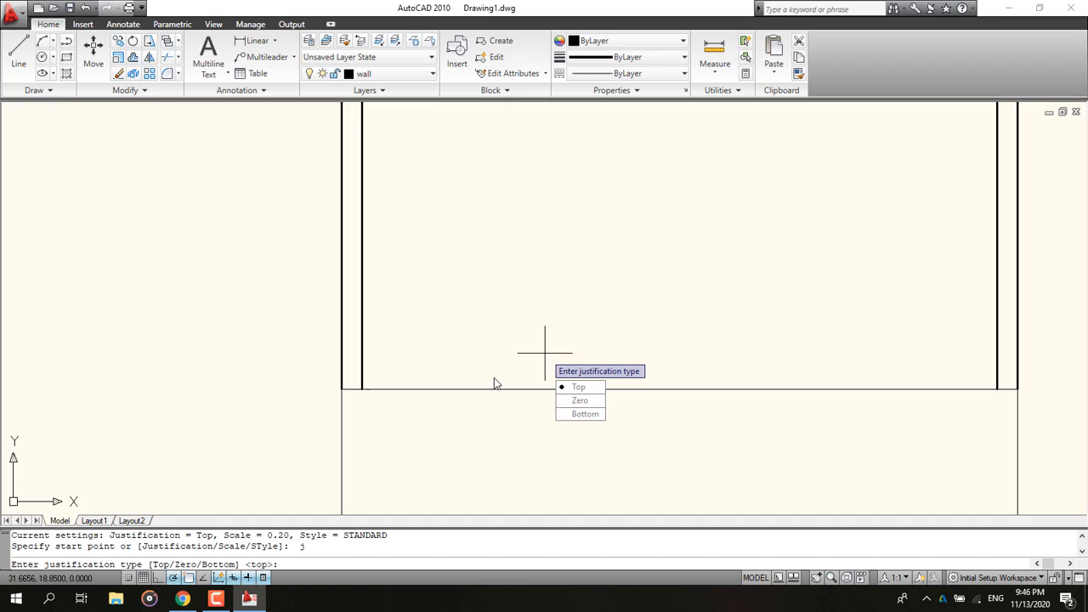
pyautogui.click(582, 414)
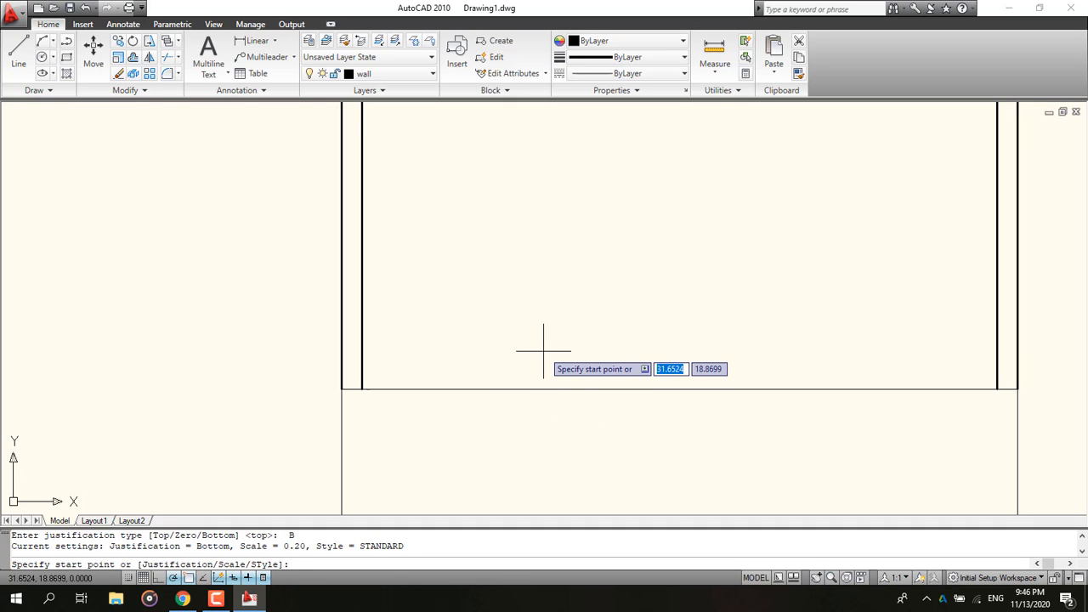
pyautogui.click(362, 348)
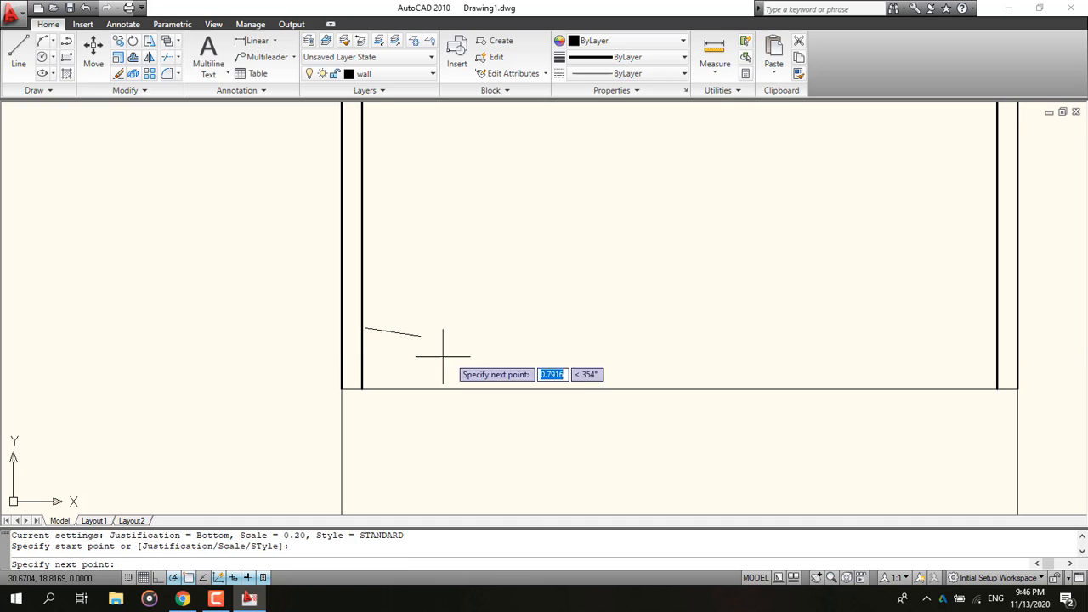
pyautogui.write('1')
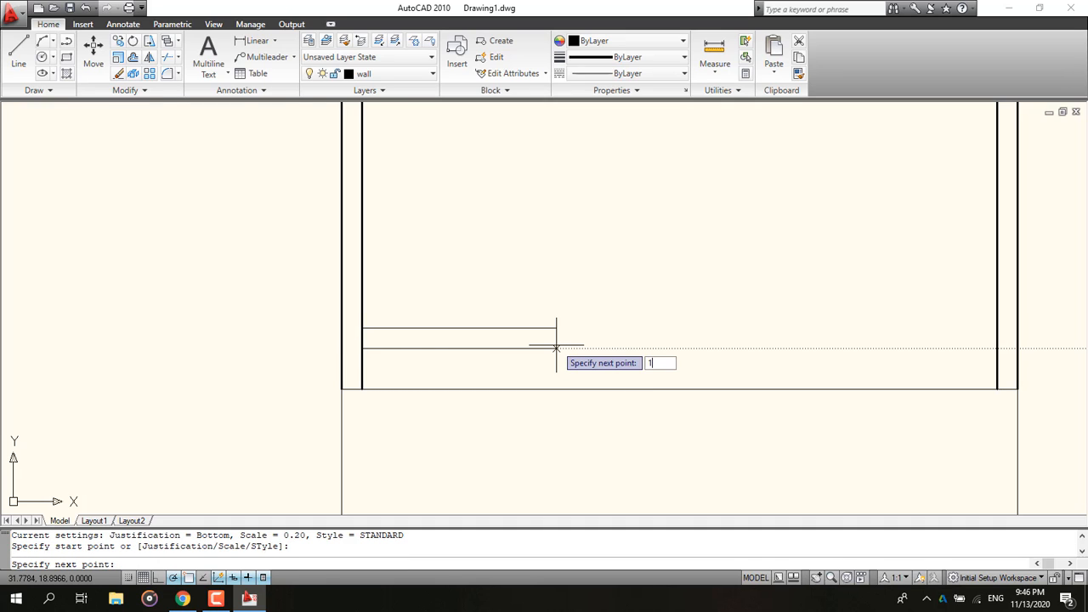
pyautogui.press('Return')
pyautogui.press('Escape')
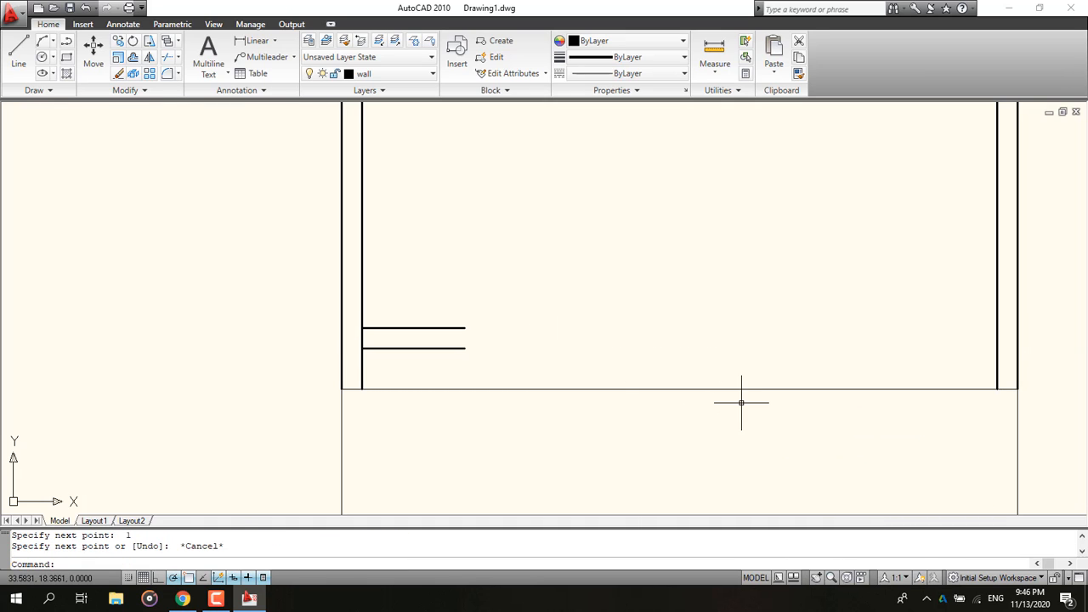
# Step: Draw a 0.9 × 0.2 rectangle starting at the end of the new 1-long wall
pyautogui.click(189, 601)
pyautogui.click(1007, 9)
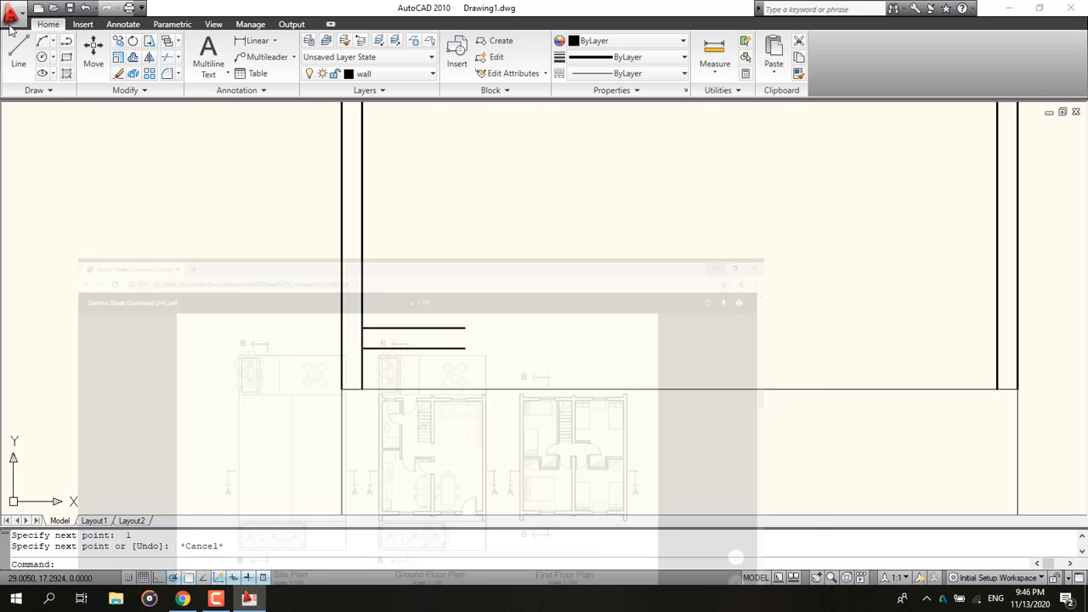
pyautogui.click(465, 328)
pyautogui.write('d')
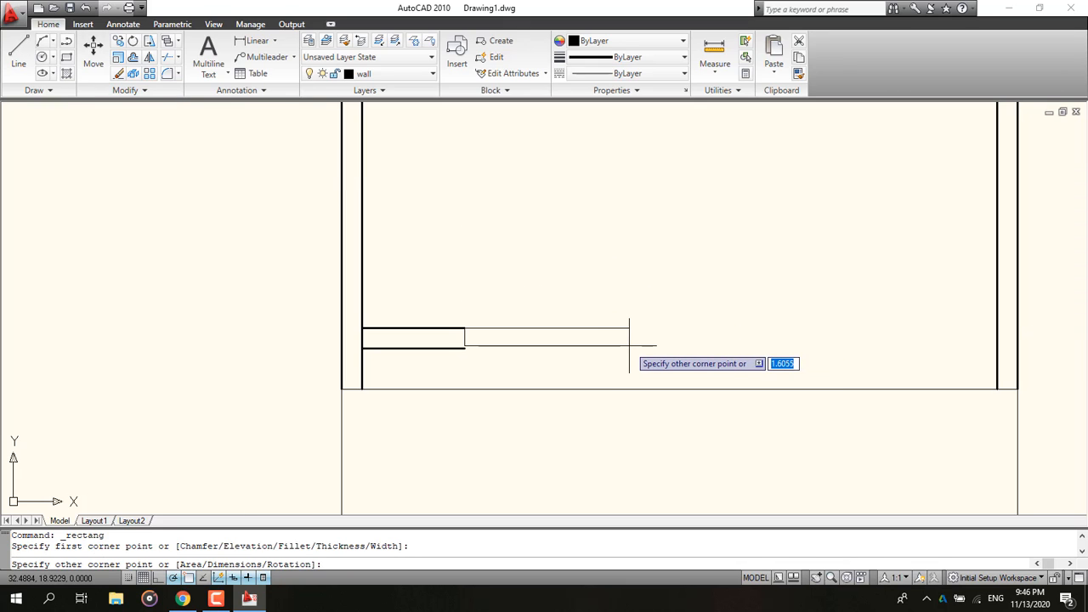
pyautogui.press('Return')
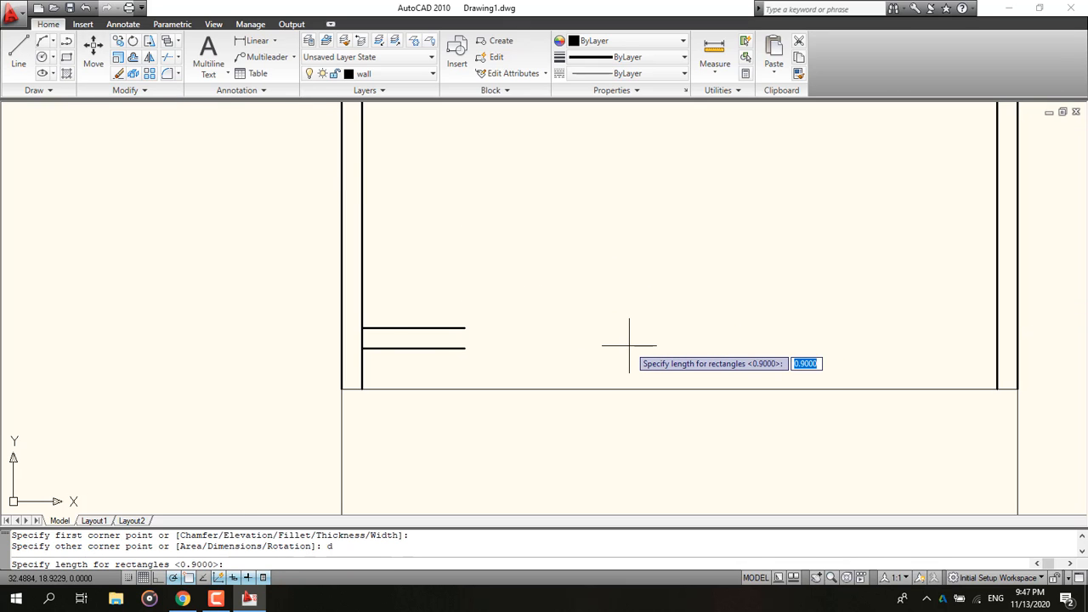
pyautogui.write('.')
pyautogui.press('Return')
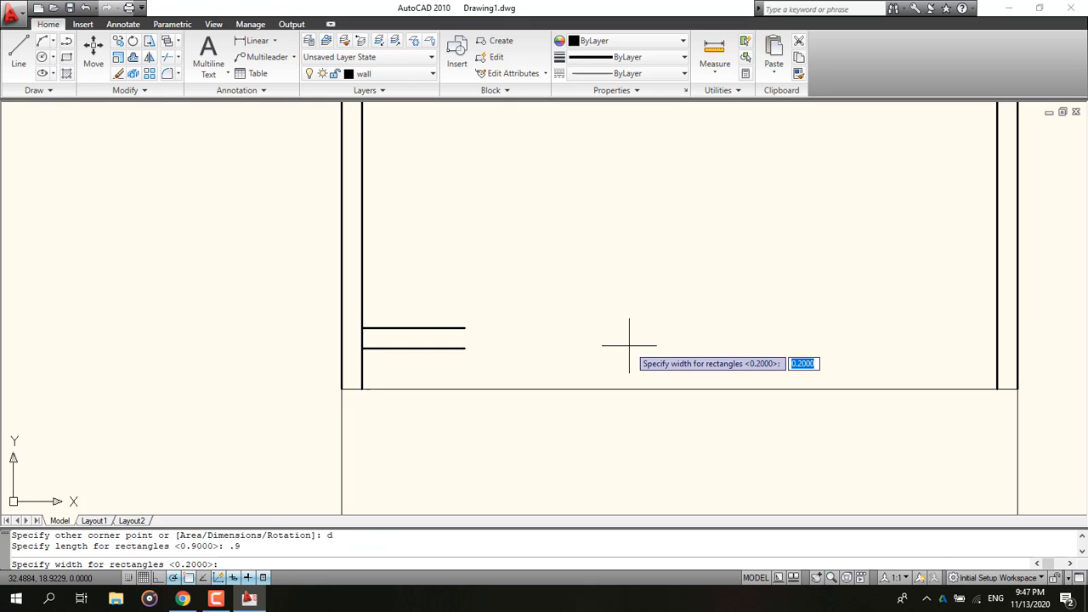
pyautogui.press('Return')
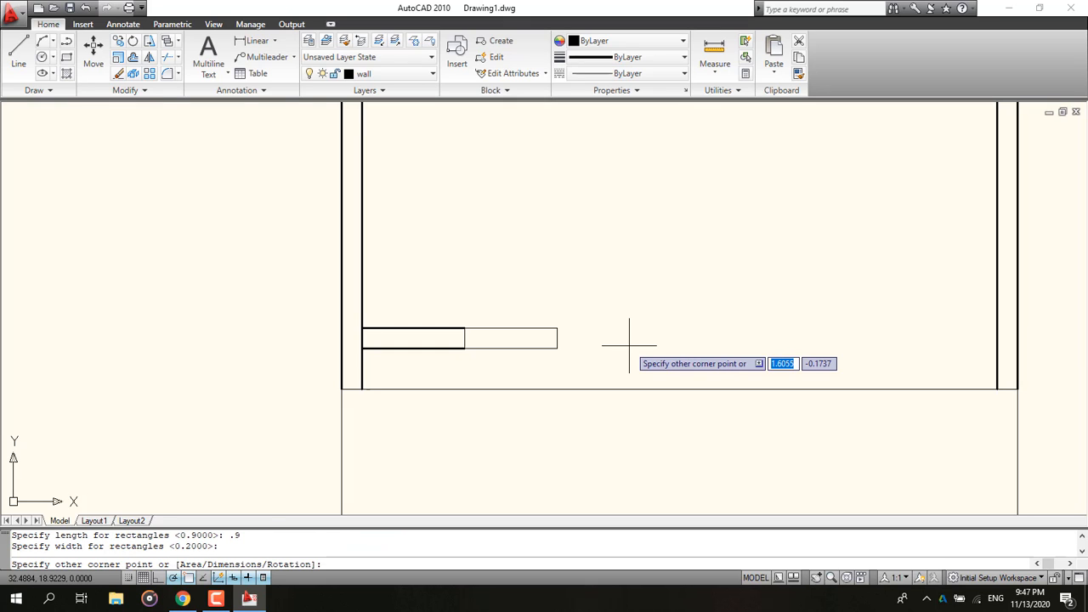
pyautogui.click(633, 342)
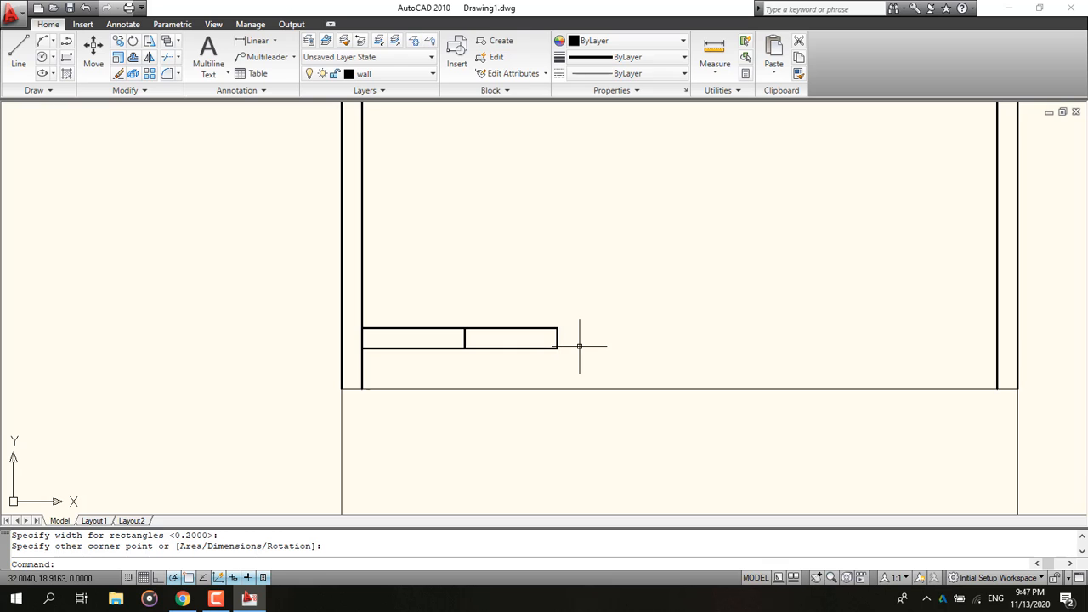
# Step: Check the reference ground floor plan
pyautogui.moveTo(507, 340); pyautogui.dragTo(447, 340, button='middle')
pyautogui.hotkey('alt', 'Tab')
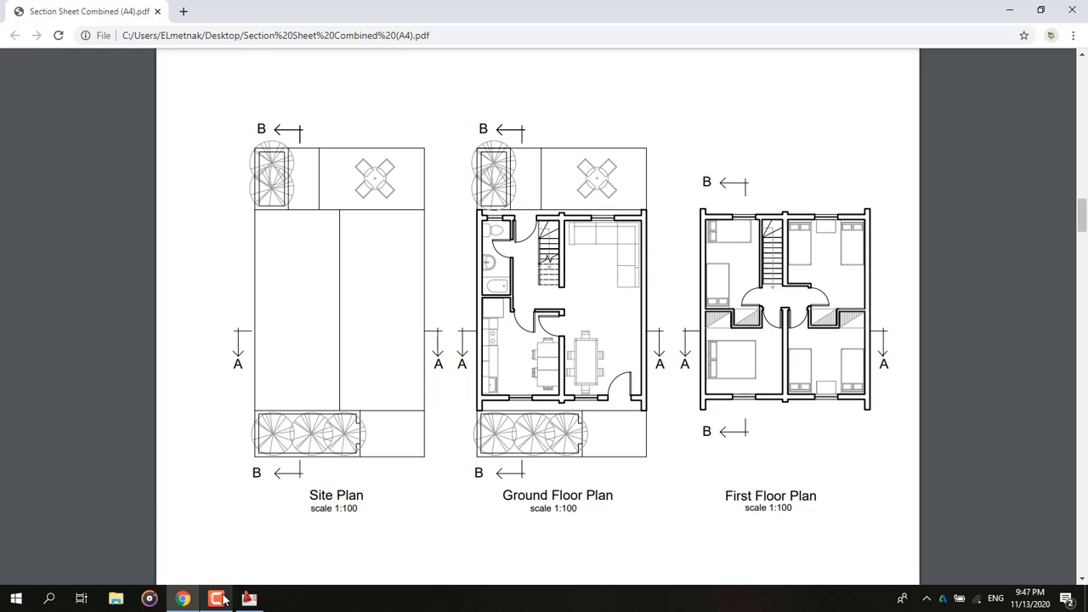
pyautogui.click(249, 599)
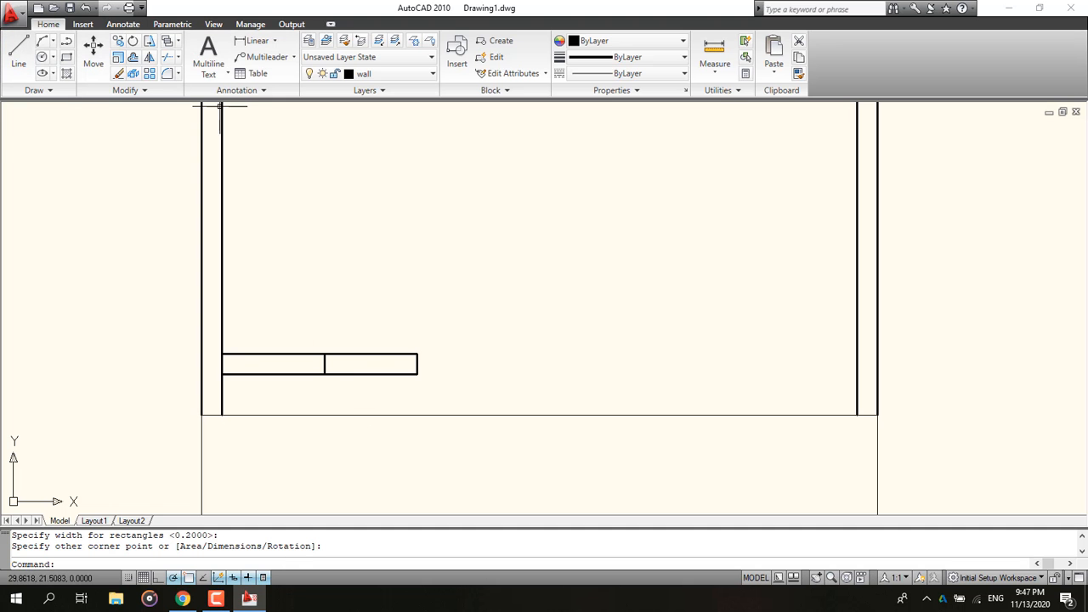
pyautogui.write('ml')
pyautogui.press('Return')
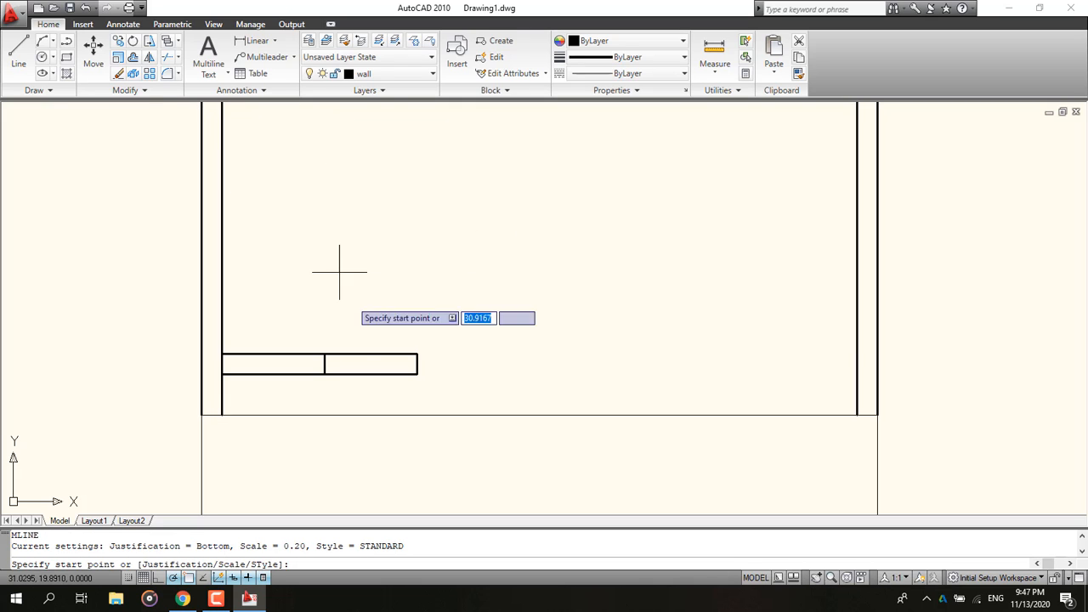
pyautogui.click(418, 355)
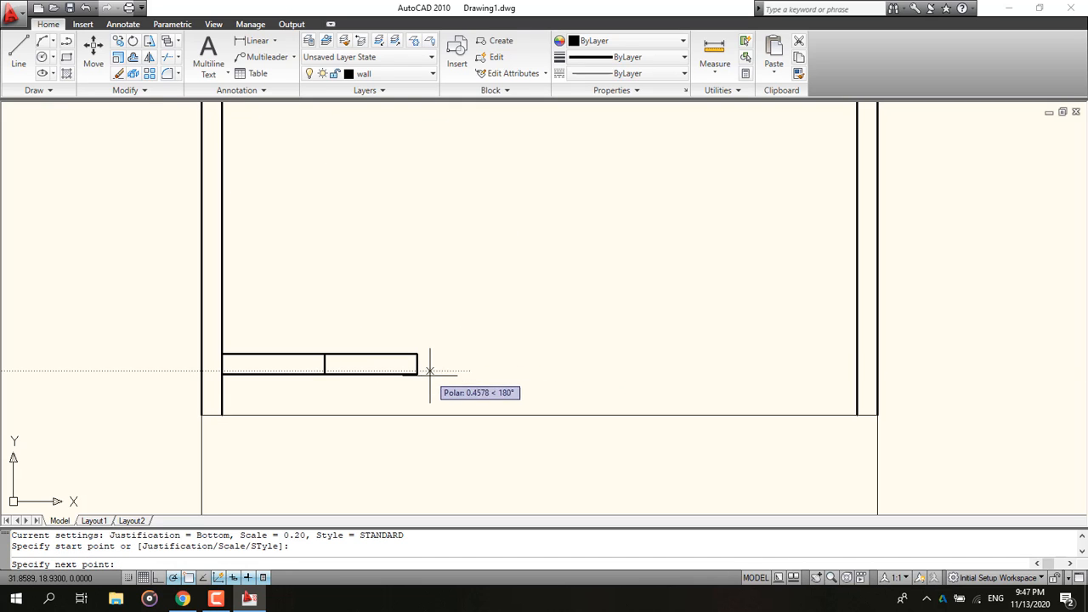
pyautogui.press('Escape')
# Step: Draw a 1.8-long multiline wall rightward from the bottom-right corner of the rectangle
pyautogui.write('ml')
pyautogui.press('Return')
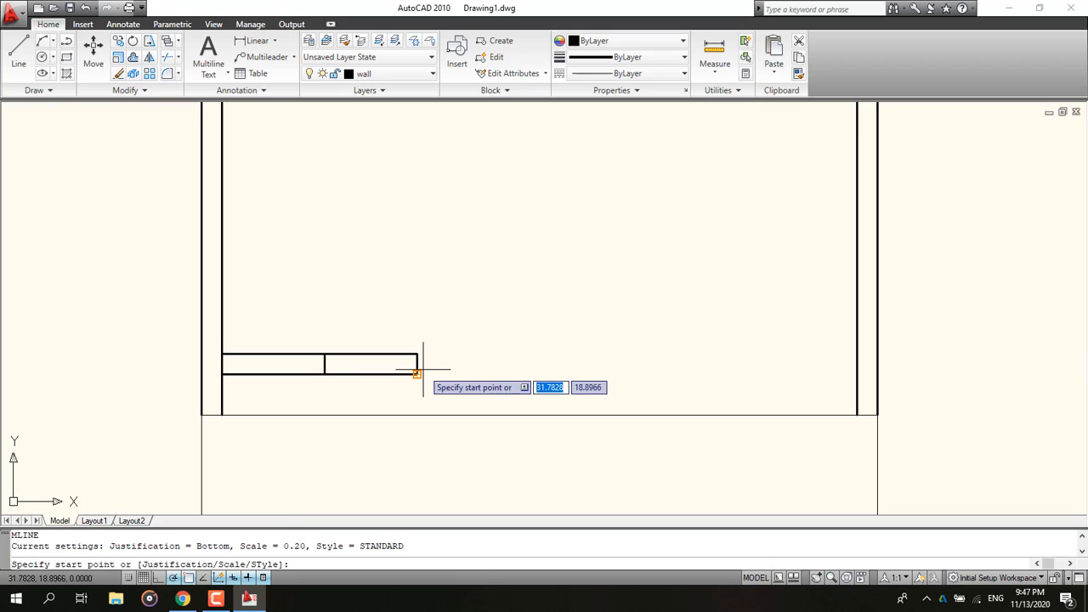
pyautogui.click(421, 372)
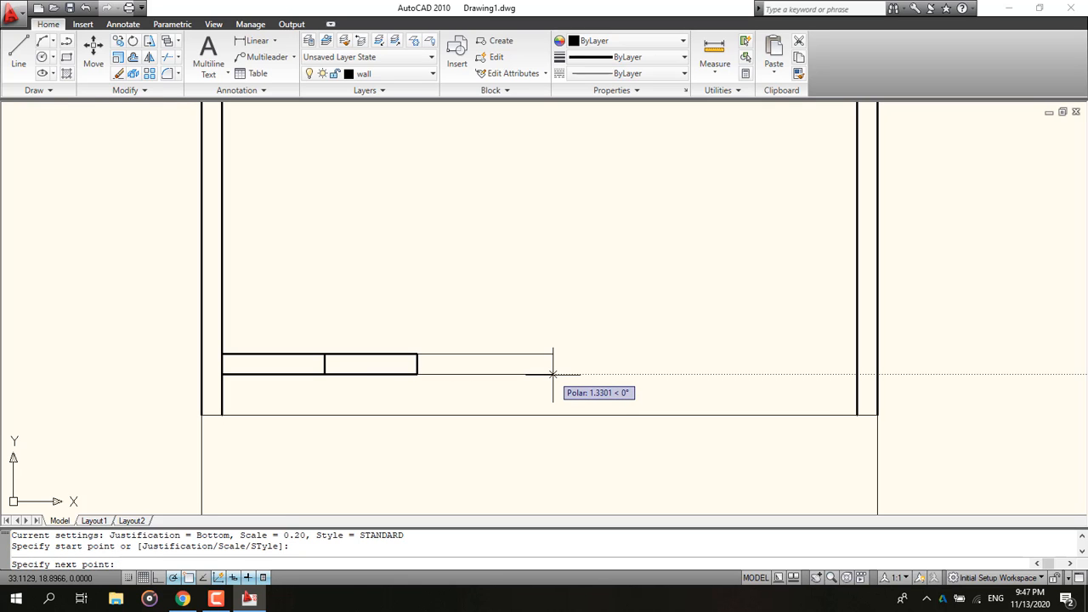
pyautogui.write('1.')
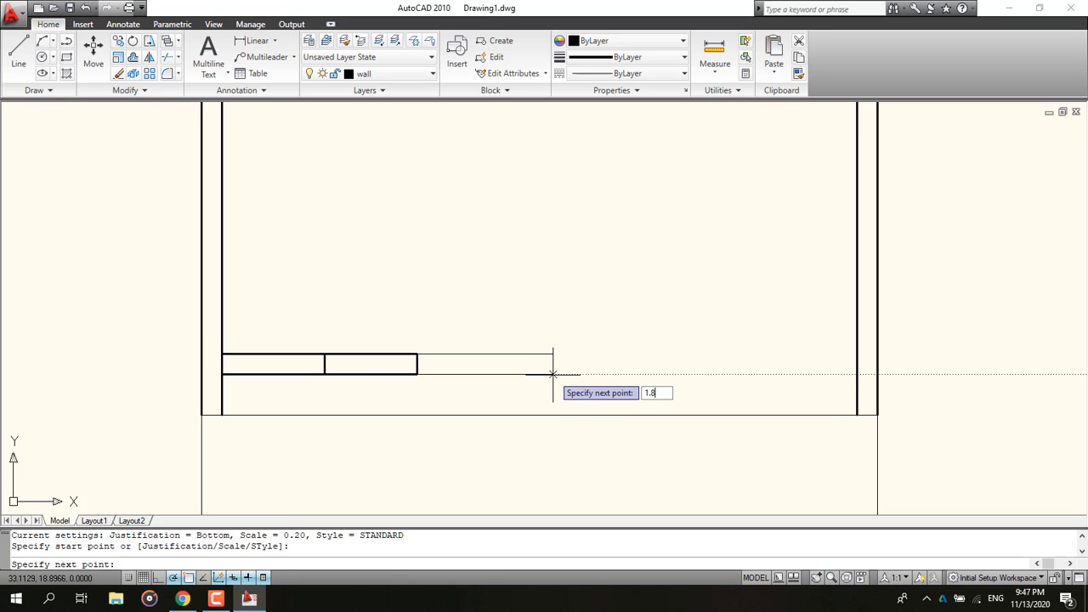
pyautogui.write('8')
pyautogui.press('Return')
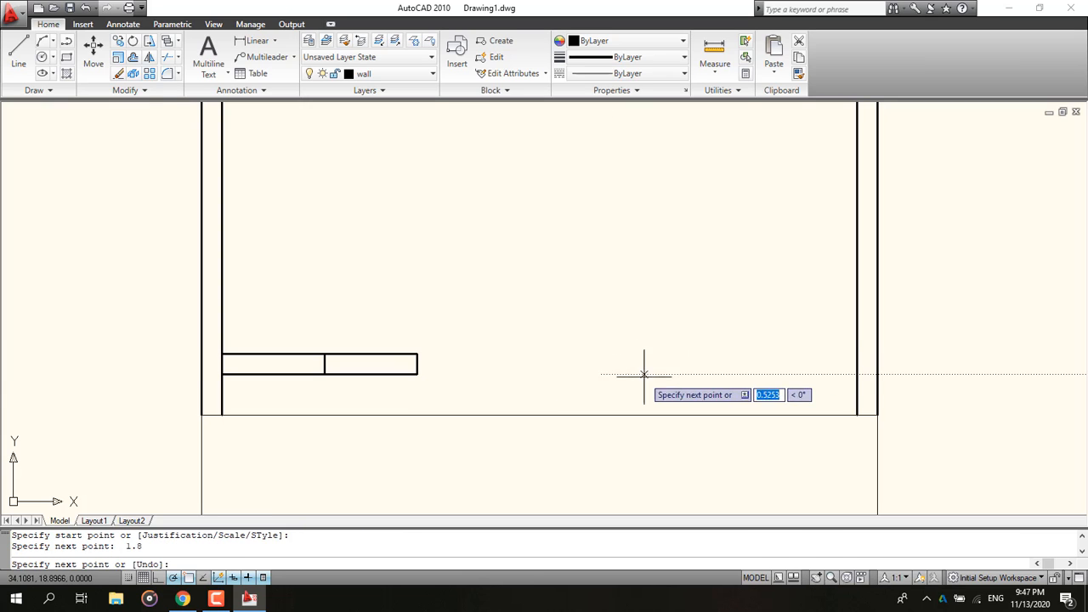
pyautogui.press('Escape')
# Step: Check the reference plan, then draw a 0.9 × 0.2 rectangle starting at the end of the 1.8-long wall
pyautogui.click(182, 598)
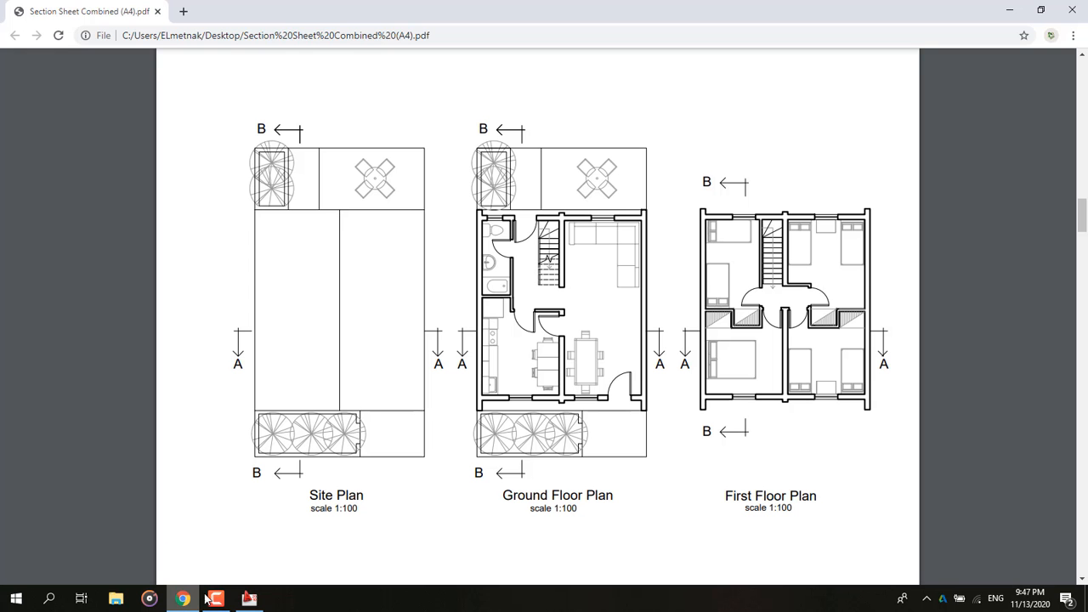
pyautogui.click(1010, 10)
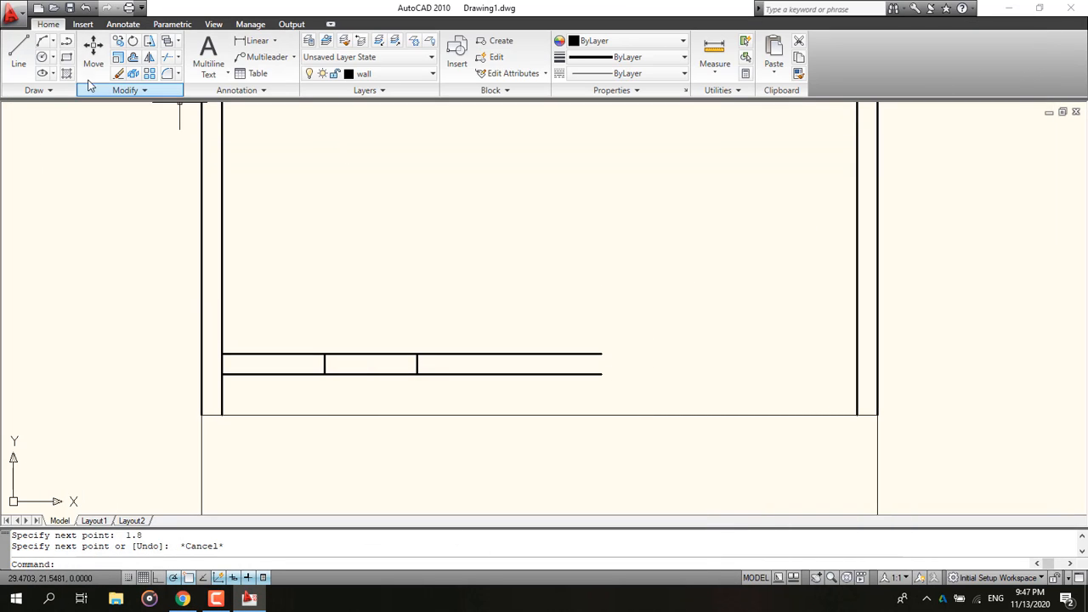
pyautogui.click(67, 57)
pyautogui.click(602, 353)
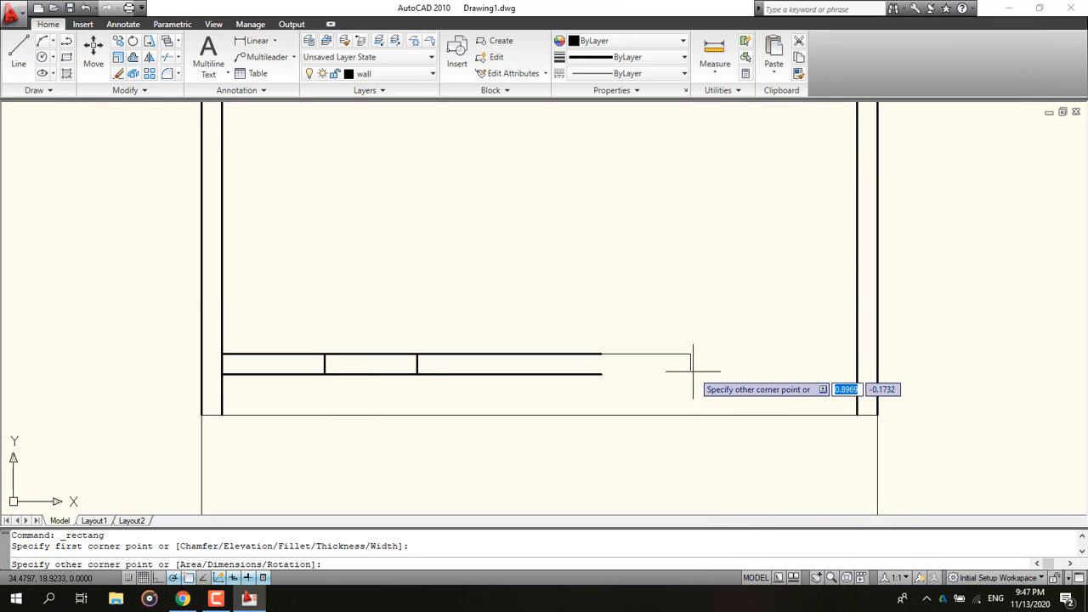
pyautogui.write('d')
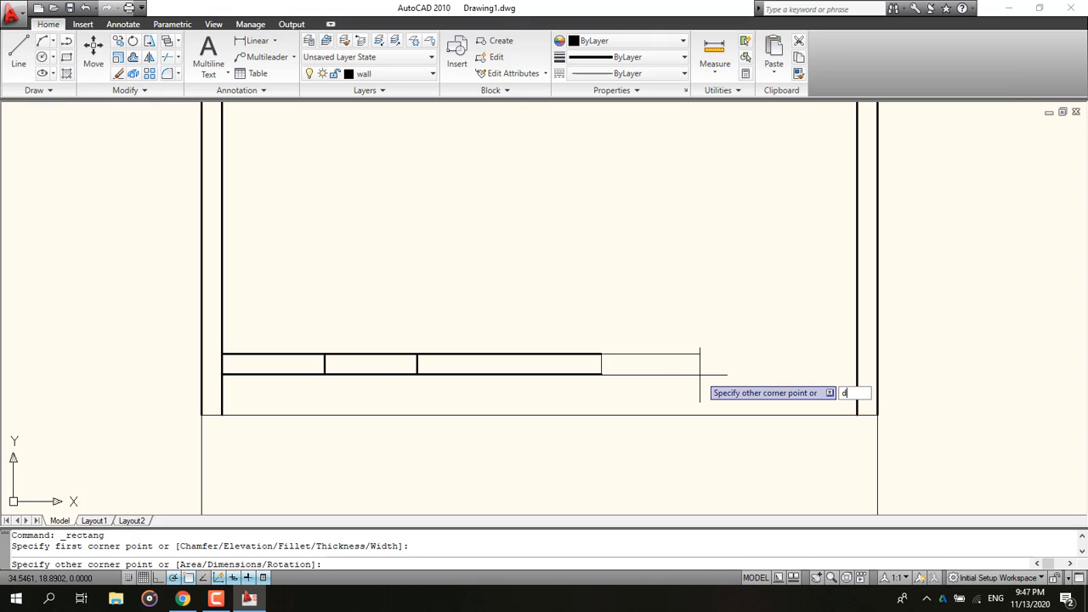
pyautogui.press('Return')
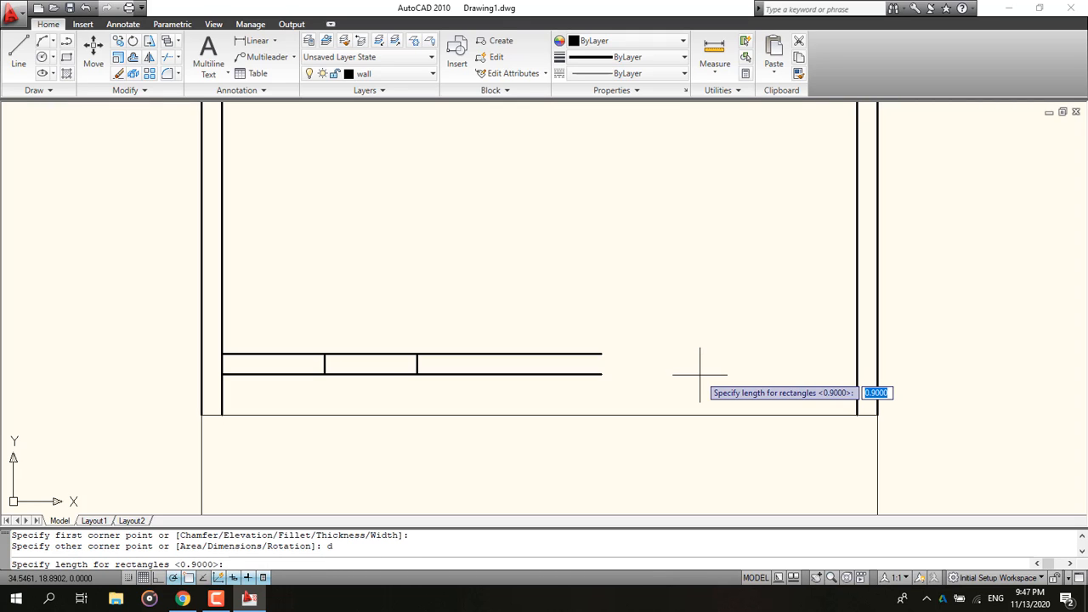
pyautogui.write('.9')
pyautogui.press('Return')
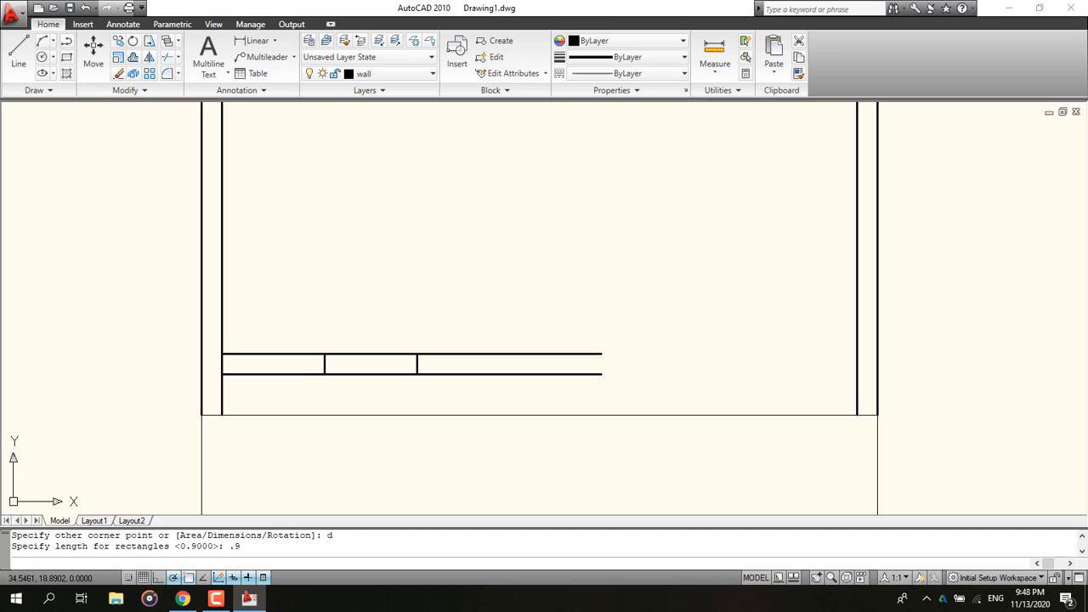
pyautogui.write('.2')
pyautogui.press('Return')
pyautogui.click(676, 372)
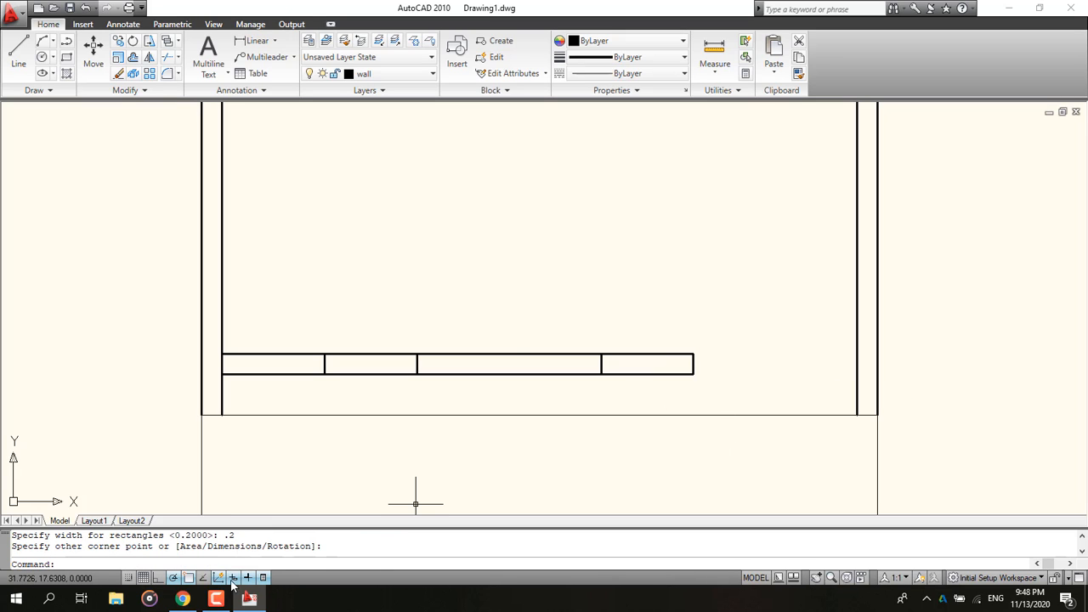
pyautogui.click(186, 600)
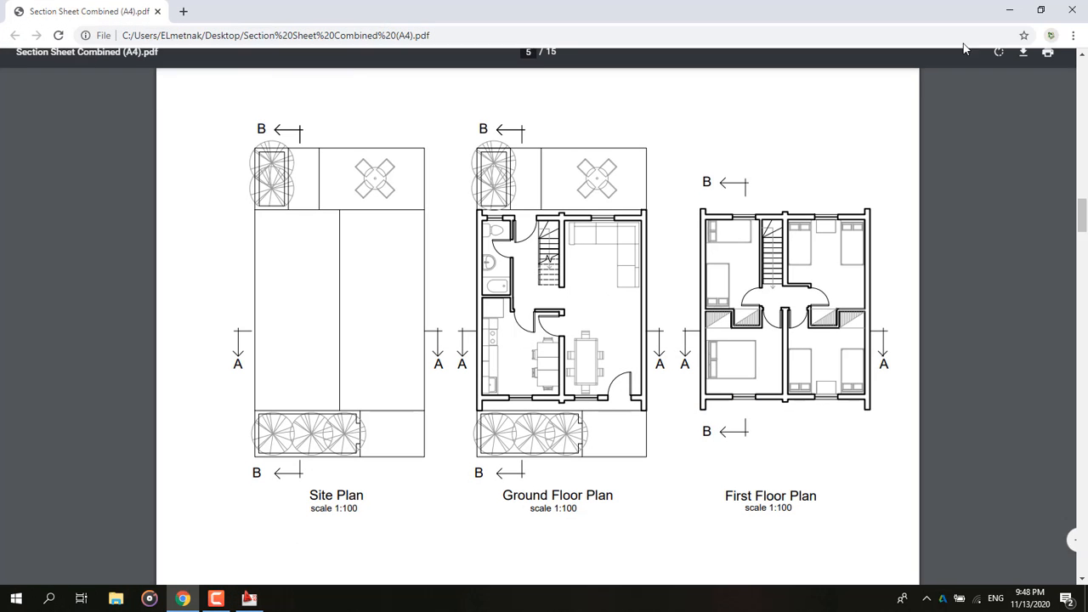
pyautogui.click(1010, 13)
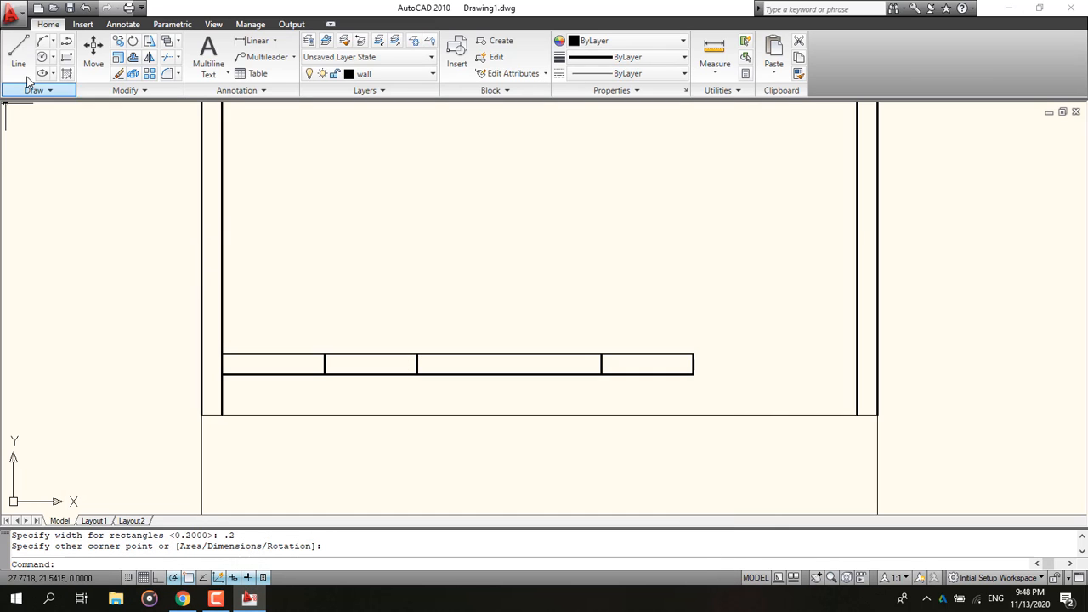
pyautogui.write('ml')
pyautogui.press('Return')
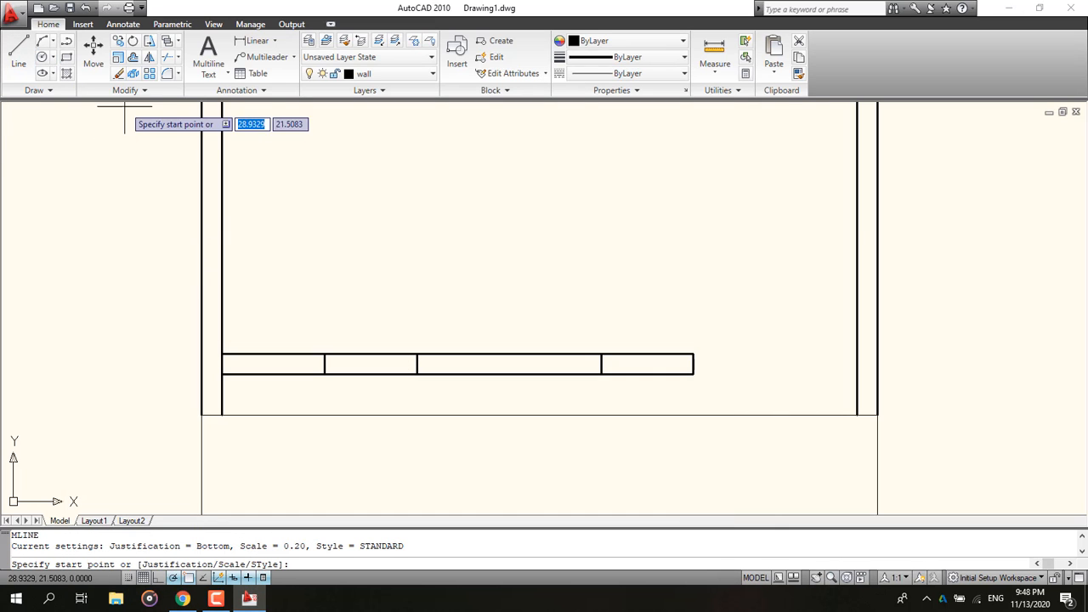
pyautogui.click(704, 356)
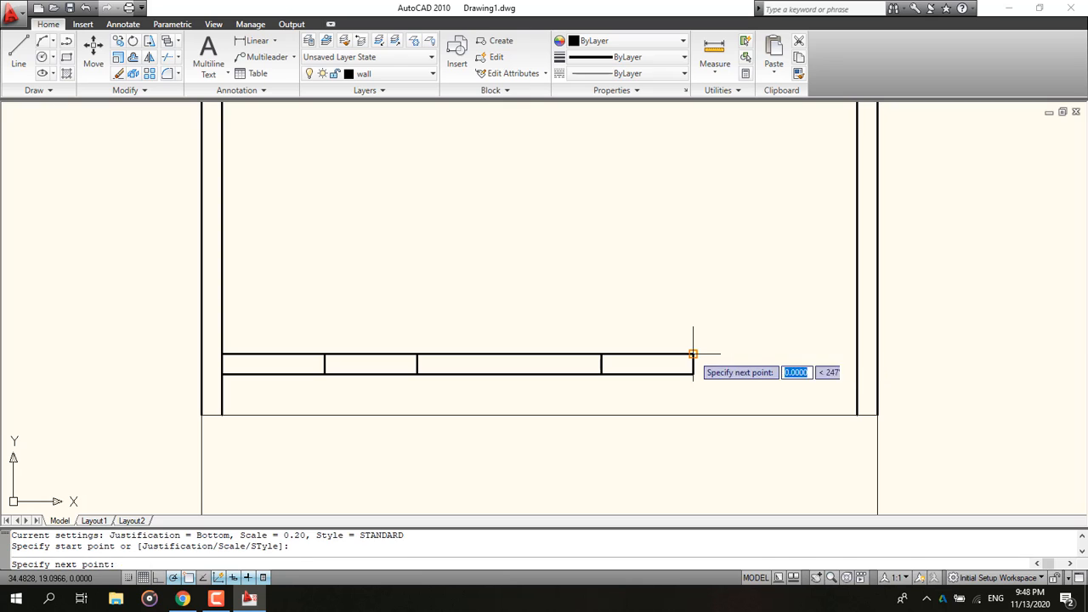
pyautogui.press('Escape')
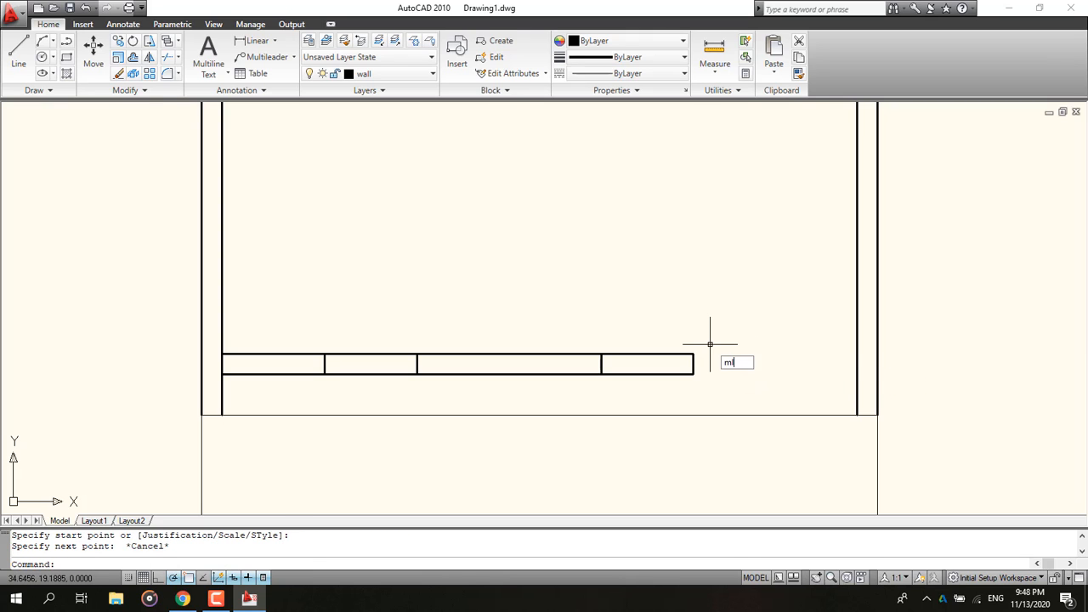
# Step: Draw a 0.4-long multiline wall rightward from the bottom-right corner of the new rectangle
pyautogui.write('ml')
pyautogui.press('Return')
pyautogui.click(693, 372)
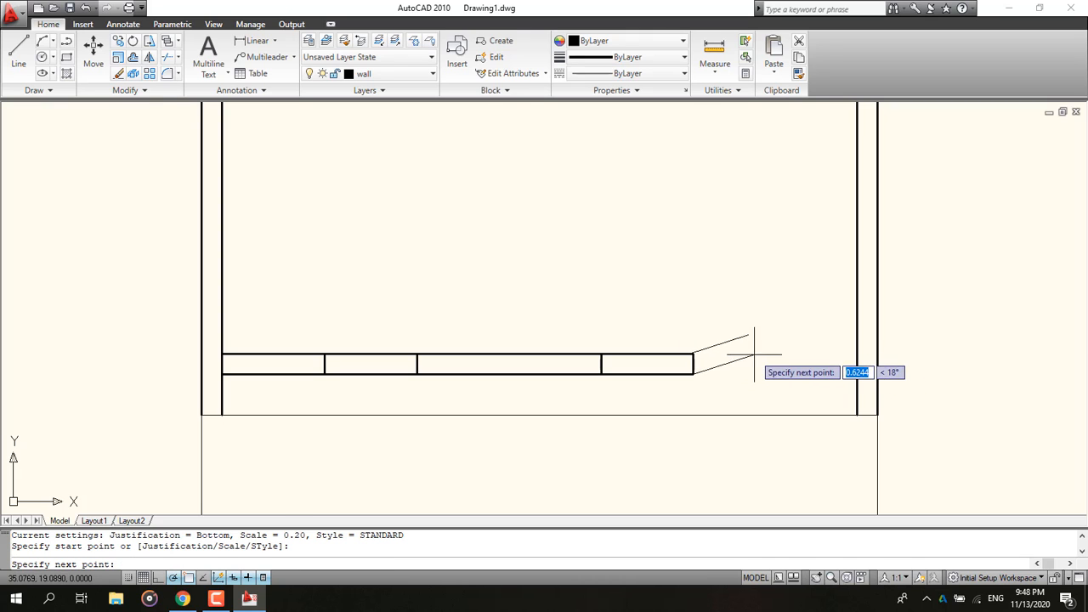
pyautogui.write('.')
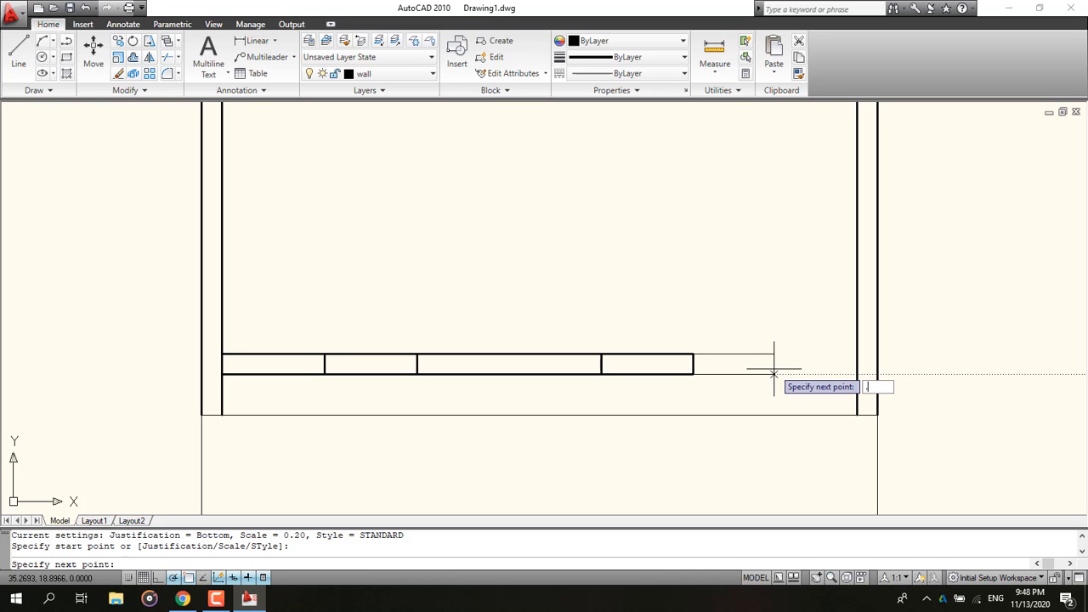
pyautogui.write('4')
pyautogui.press('Return')
pyautogui.press('Escape')
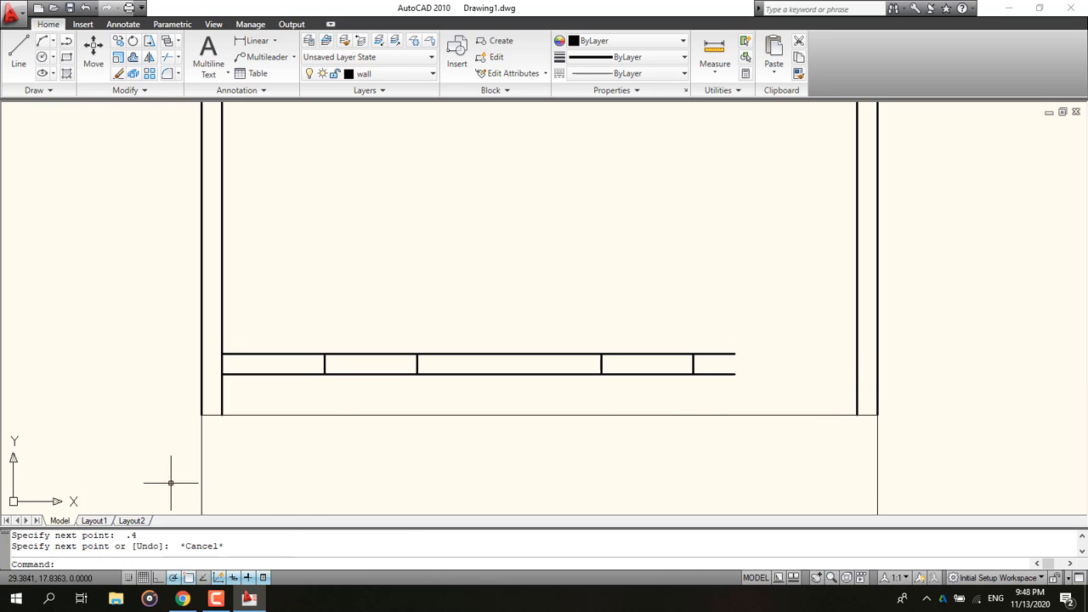
# Step: Draw another 0.9 × 0.2 rectangle starting at the end of the 0.4-long wall
pyautogui.click(182, 598)
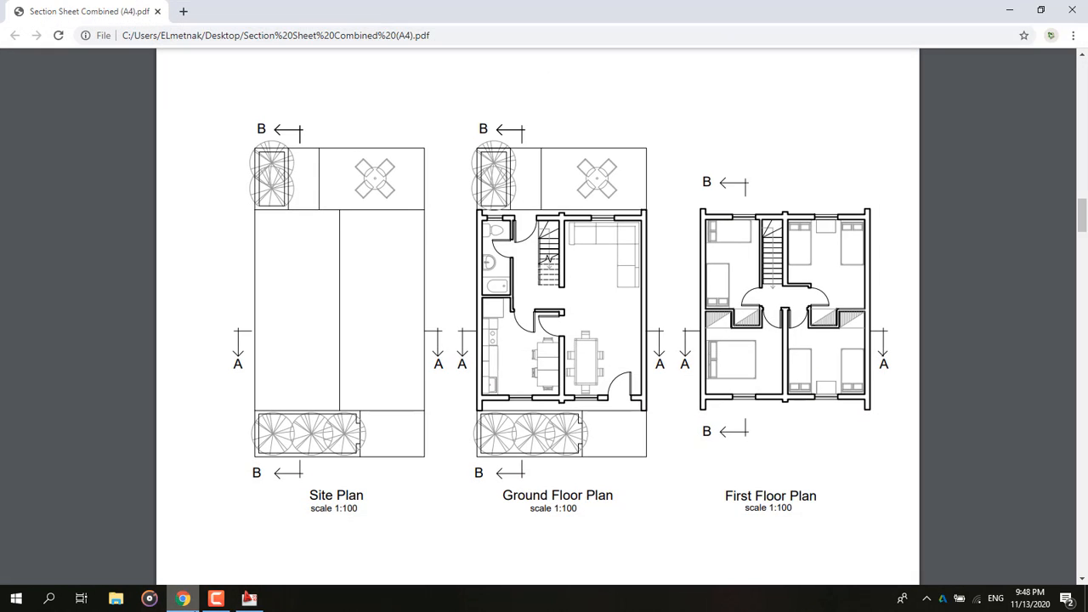
pyautogui.click(212, 600)
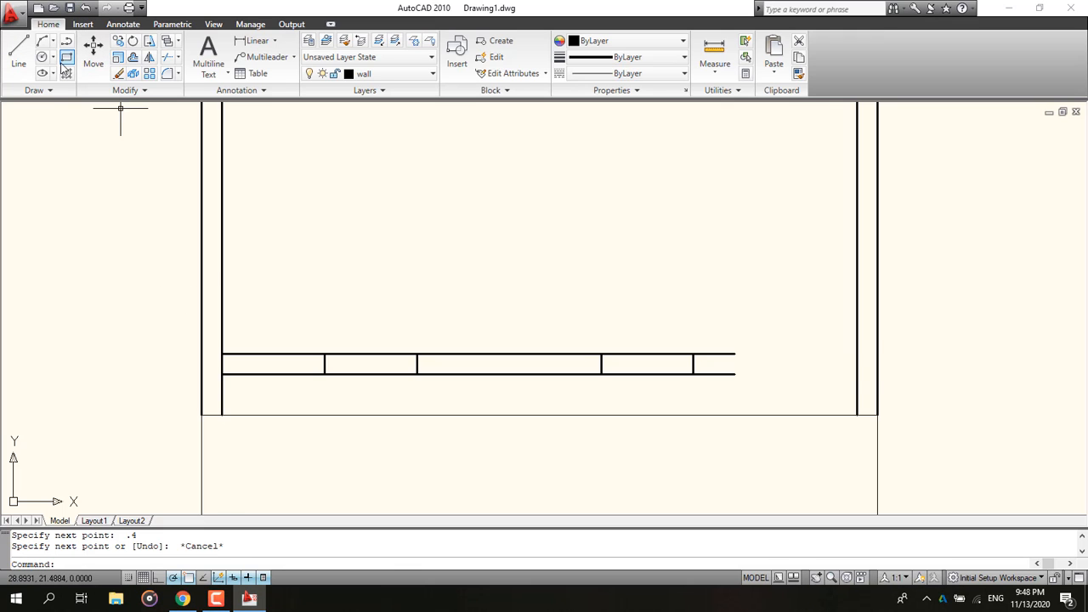
pyautogui.click(66, 56)
pyautogui.click(734, 354)
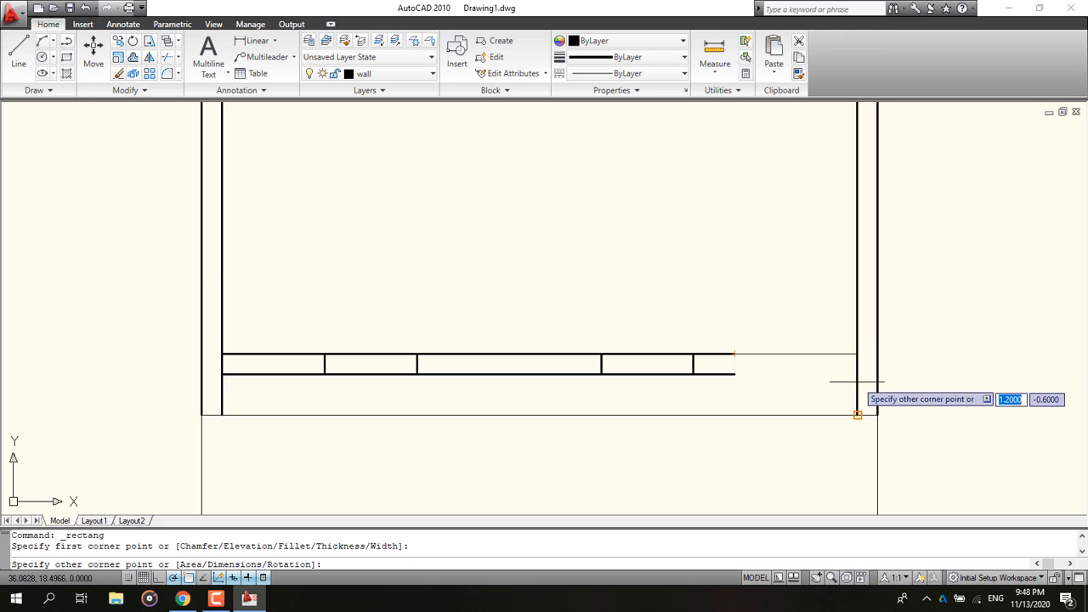
pyautogui.write('d')
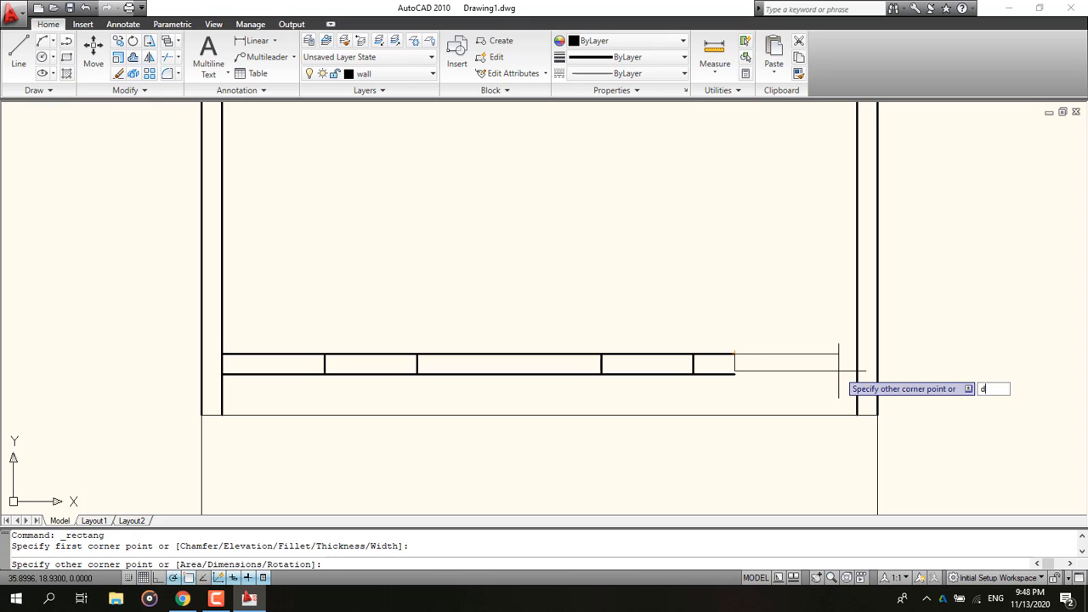
pyautogui.press('Return')
pyautogui.write('.')
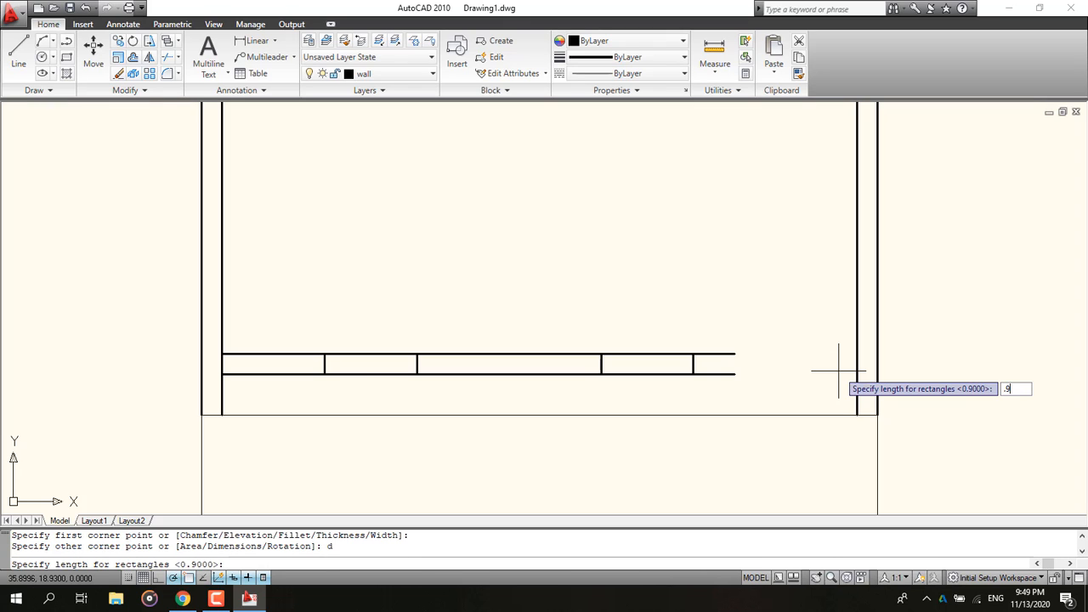
pyautogui.write('9')
pyautogui.press('Return')
pyautogui.write('.2')
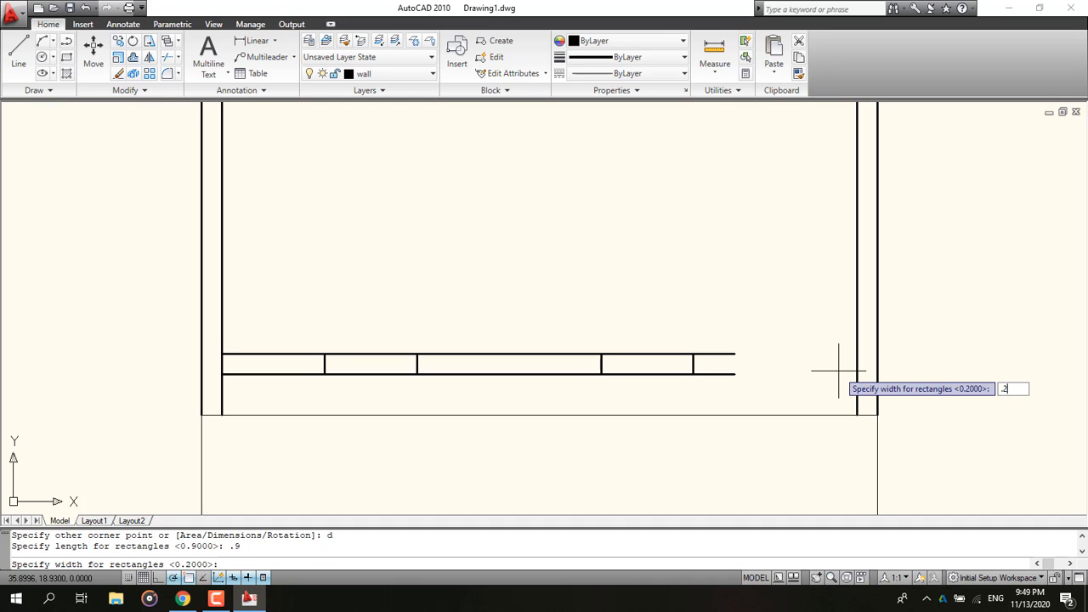
pyautogui.press('Return')
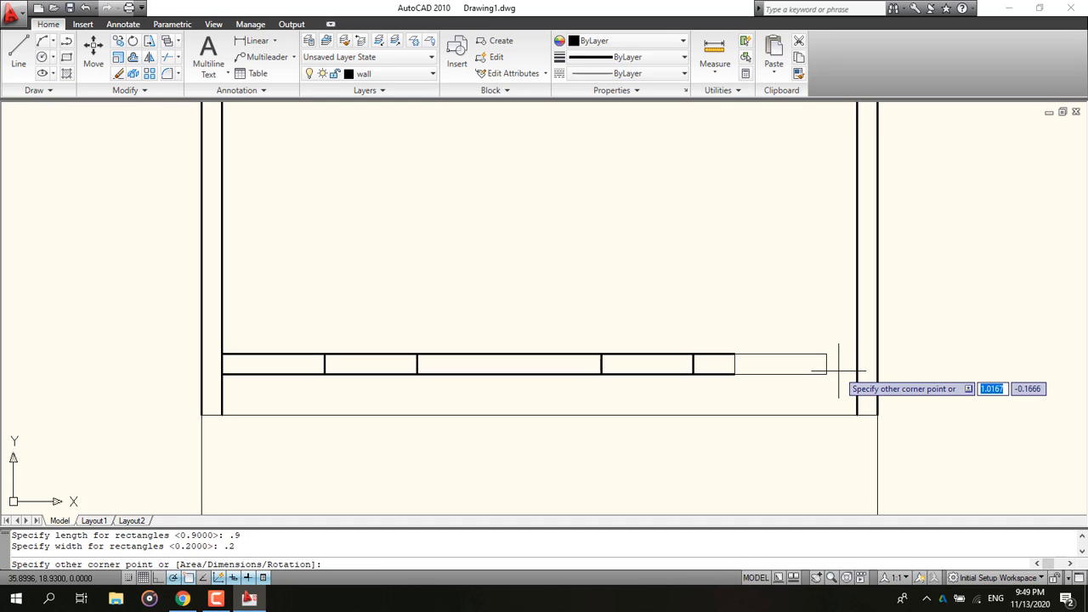
pyautogui.click(838, 371)
# Step: Draw a short multiline wall from the last rectangle's bottom-right corner to the inner right wall
pyautogui.write('ml')
pyautogui.press('Return')
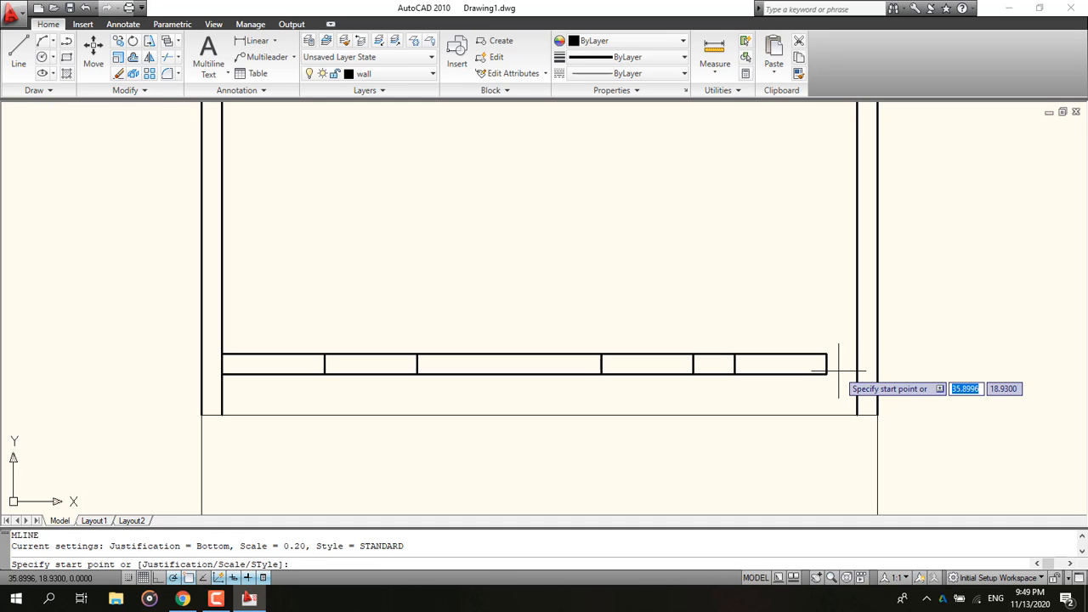
pyautogui.click(827, 371)
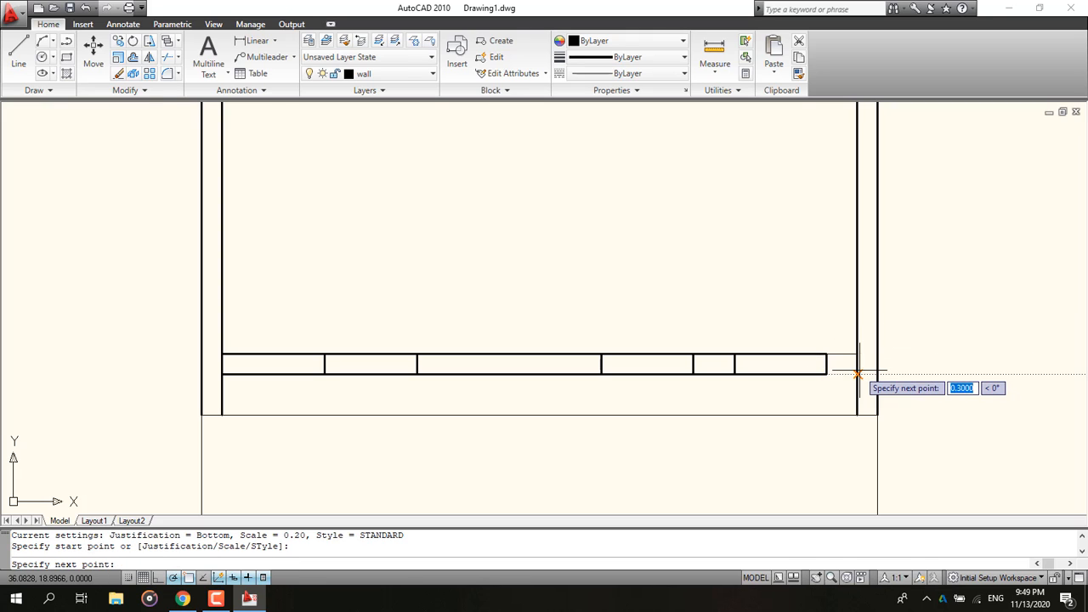
pyautogui.click(856, 367)
pyautogui.press('Escape')
# Step: Review the whole floor plan outline and compare it with the reference ground floor plan
pyautogui.scroll(-4, 773, 459)
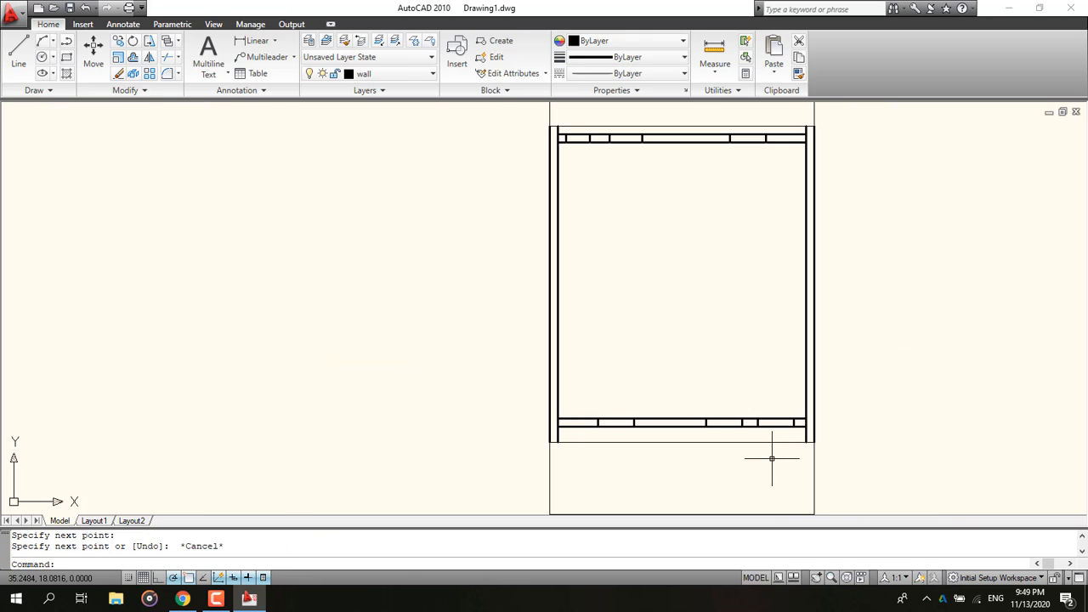
pyautogui.moveTo(772, 459); pyautogui.dragTo(683, 448, button='middle')
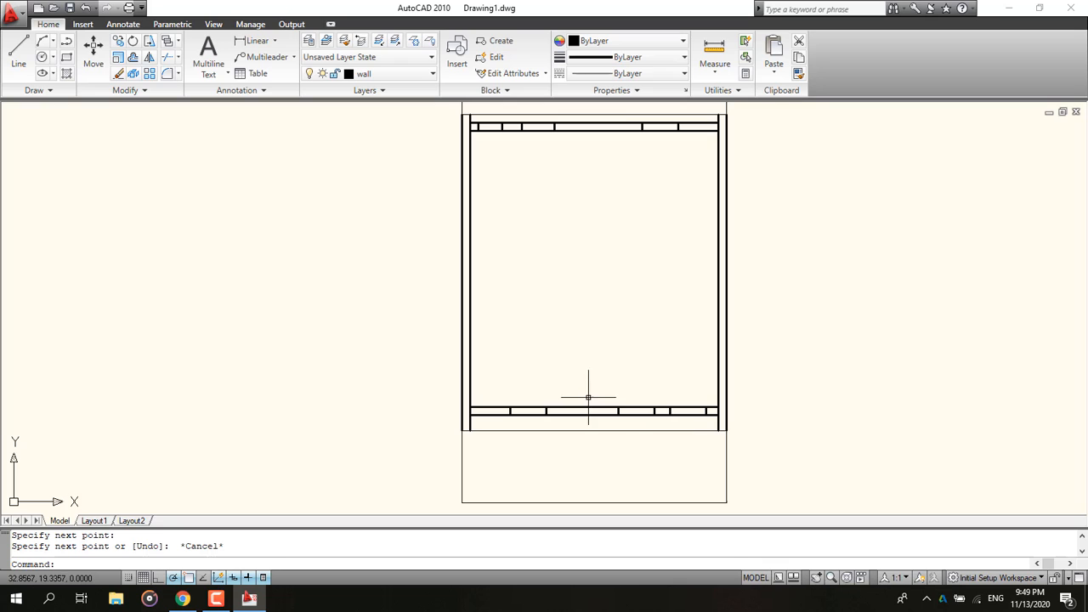
pyautogui.moveTo(588, 397); pyautogui.dragTo(430, 396, button='middle')
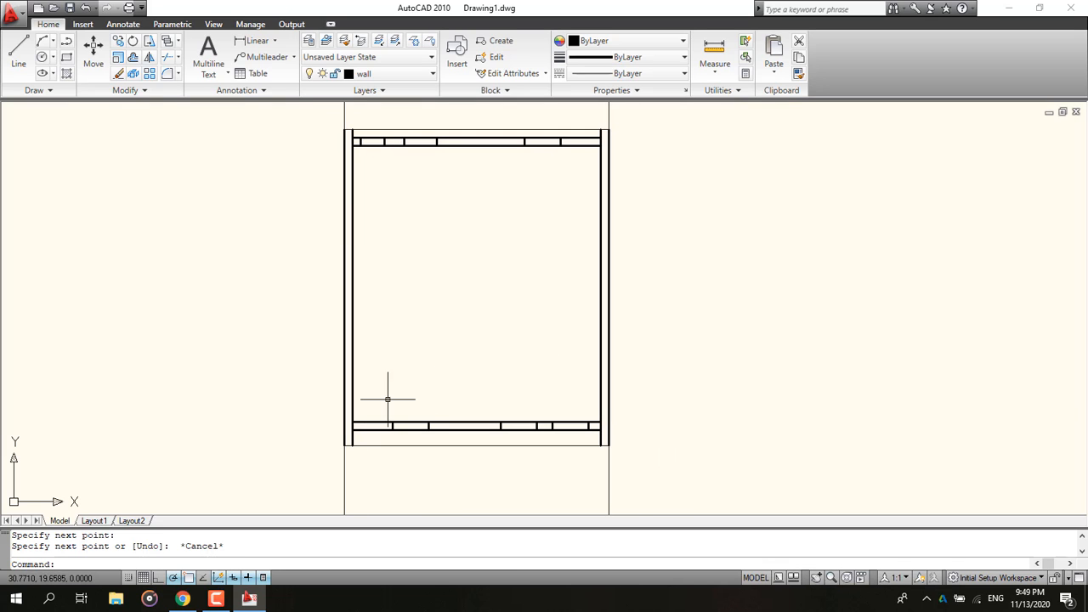
pyautogui.click(183, 599)
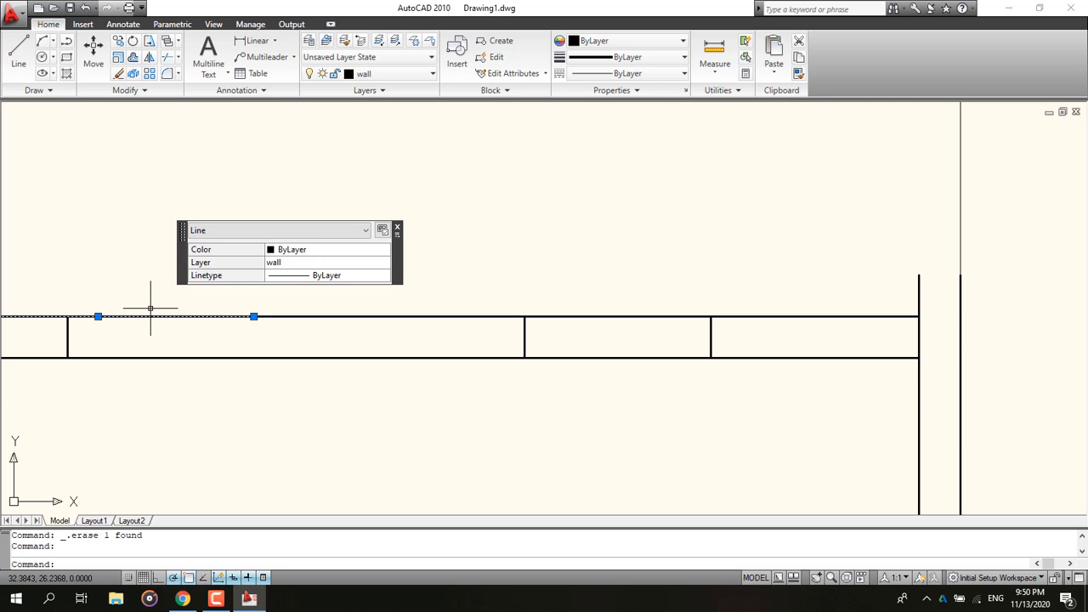
# Step: Erase the selected object and compare the drawing with the reference ground floor plan
pyautogui.press('Delete')
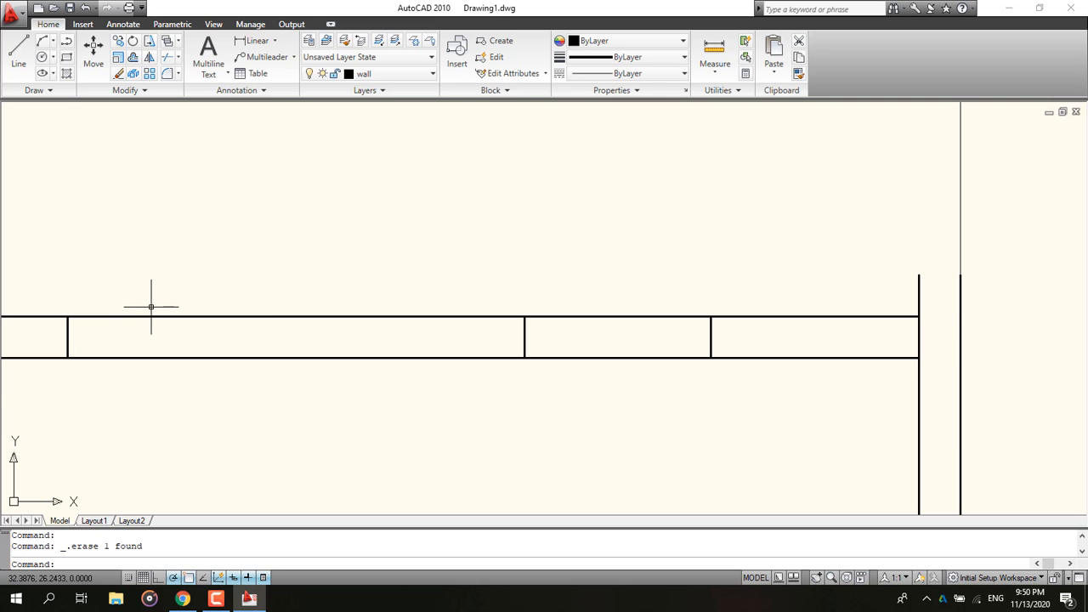
pyautogui.scroll(-2, 117, 327)
pyautogui.moveTo(146, 297); pyautogui.dragTo(335, 316, button='middle')
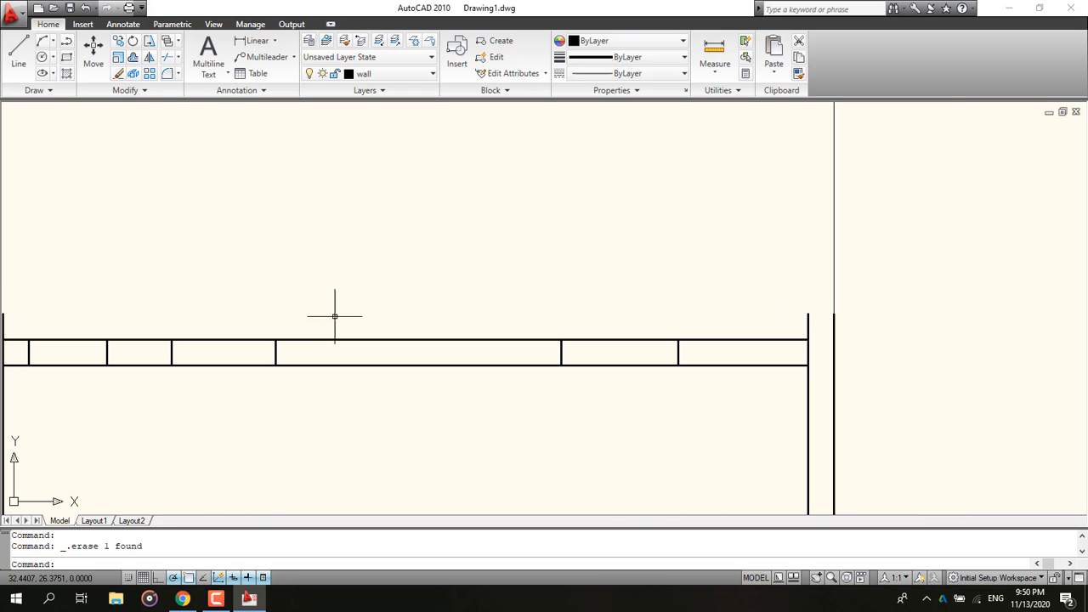
pyautogui.click(204, 599)
pyautogui.click(188, 600)
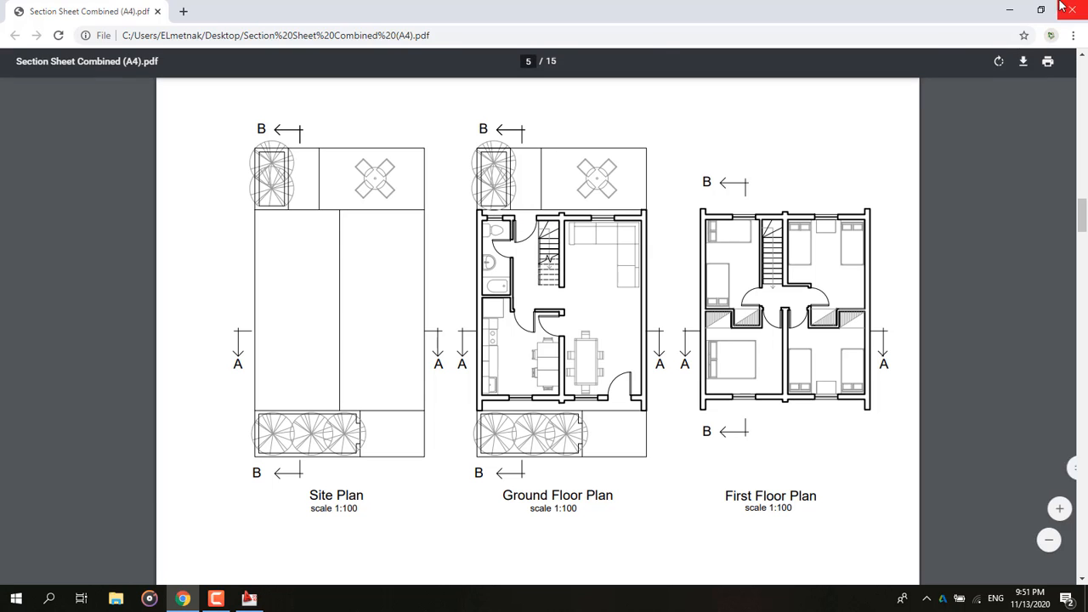
pyautogui.hotkey('alt', 'Tab')
# Step: Draw a guide line 3 units right along the top wall's inner edge, then 0.1 up
pyautogui.click(18, 51)
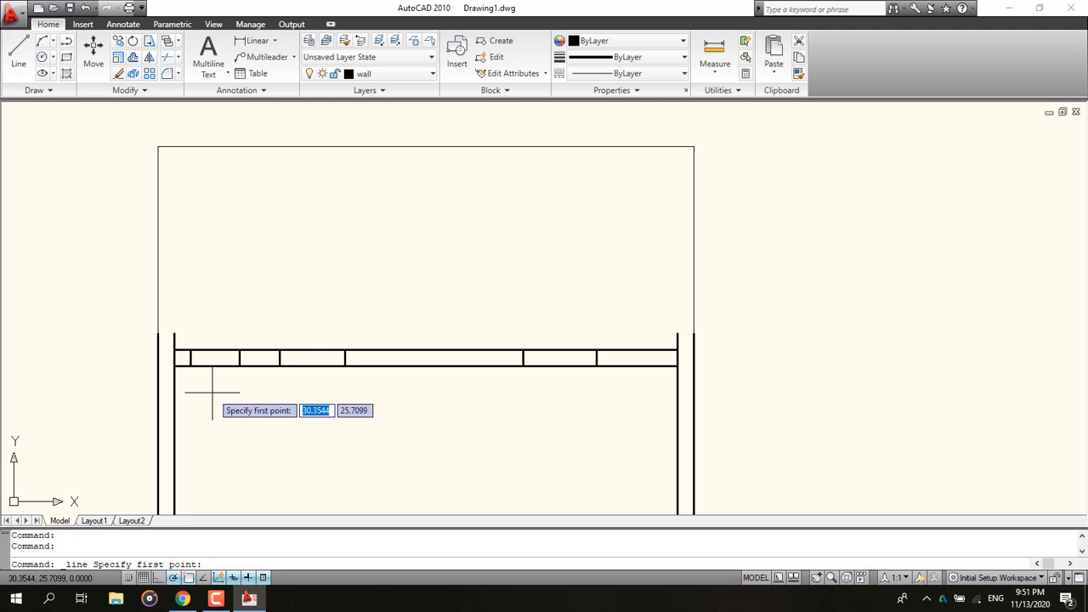
pyautogui.click(176, 347)
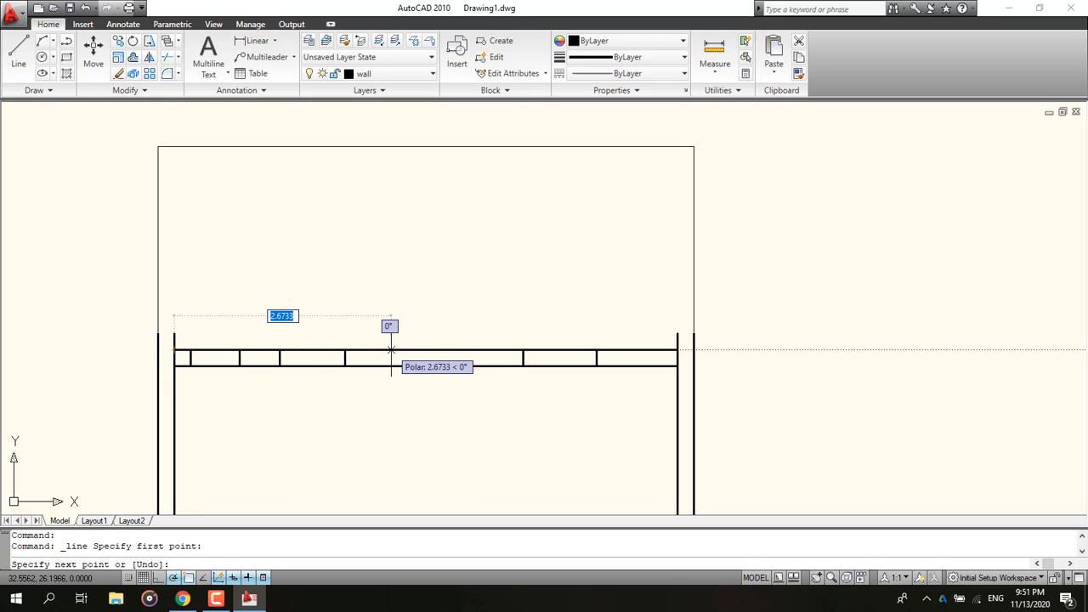
pyautogui.write('3')
pyautogui.press('Return')
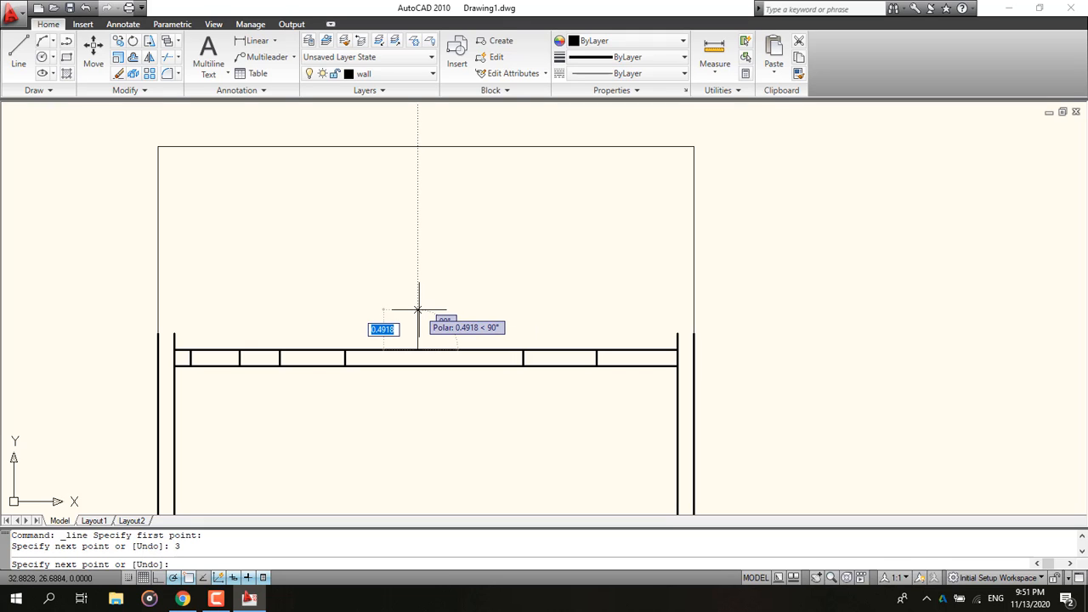
pyautogui.press('BackSpace')
pyautogui.write('.9')
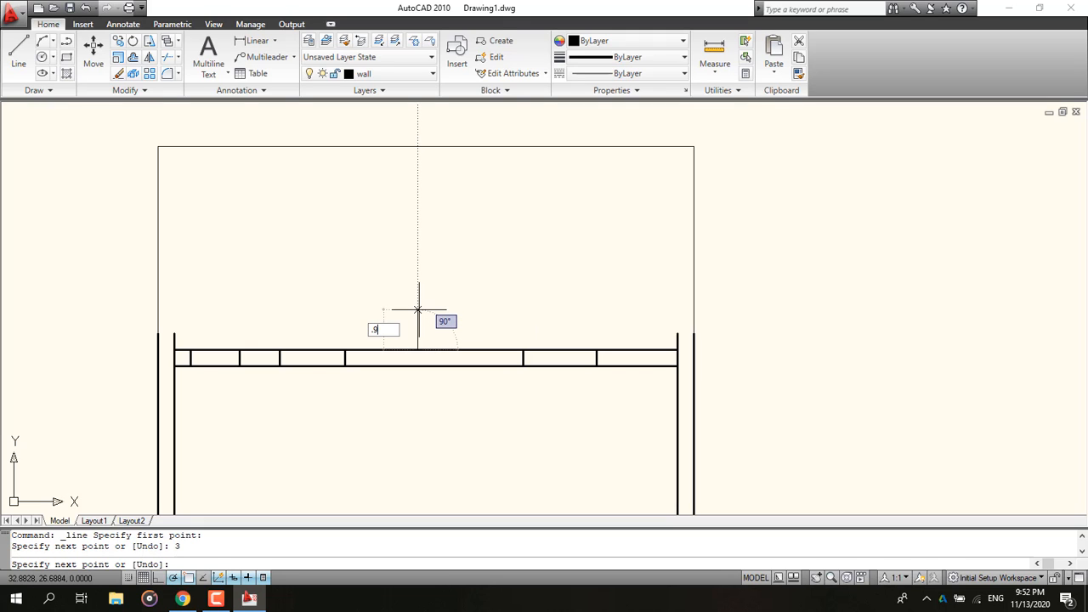
pyautogui.press('BackSpace')
pyautogui.write('1')
pyautogui.press('Return')
pyautogui.press('Escape')
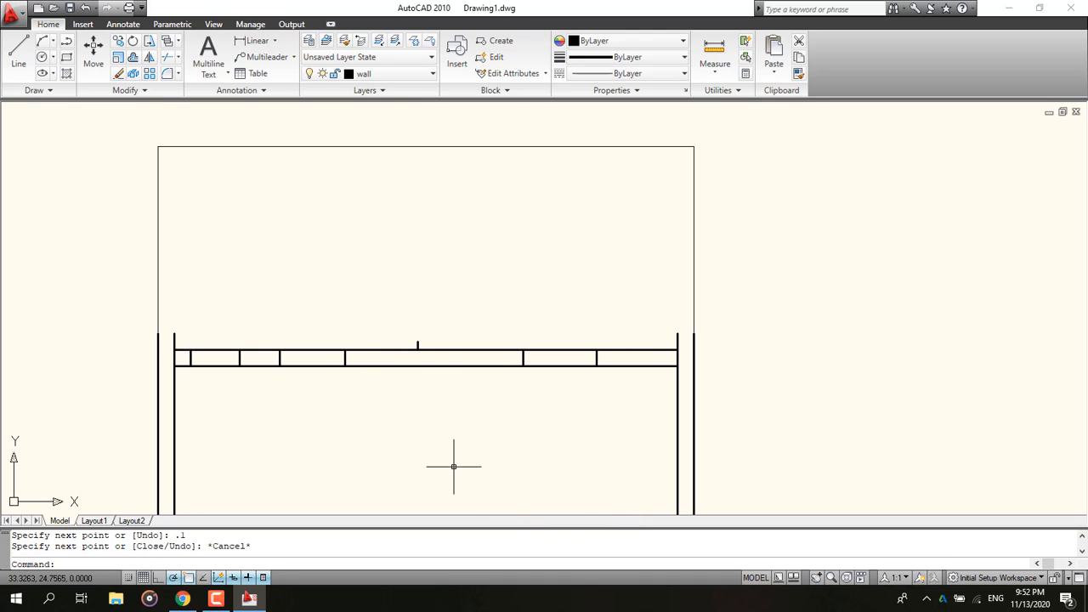
# Step: Draw a 2.9-long multiline interior wall downward from the end of the guide line
pyautogui.moveTo(401, 391)
pyautogui.mouseDown(button='middle')
pyautogui.moveTo(383, 388)
pyautogui.moveTo(376, 371)
pyautogui.mouseUp(button='middle')
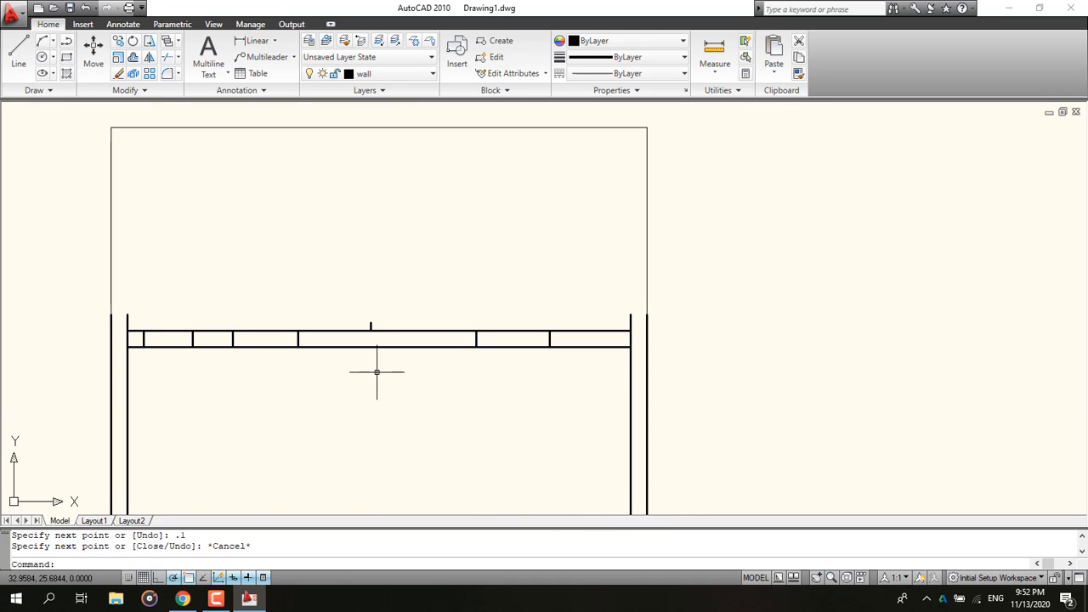
pyautogui.press('Return')
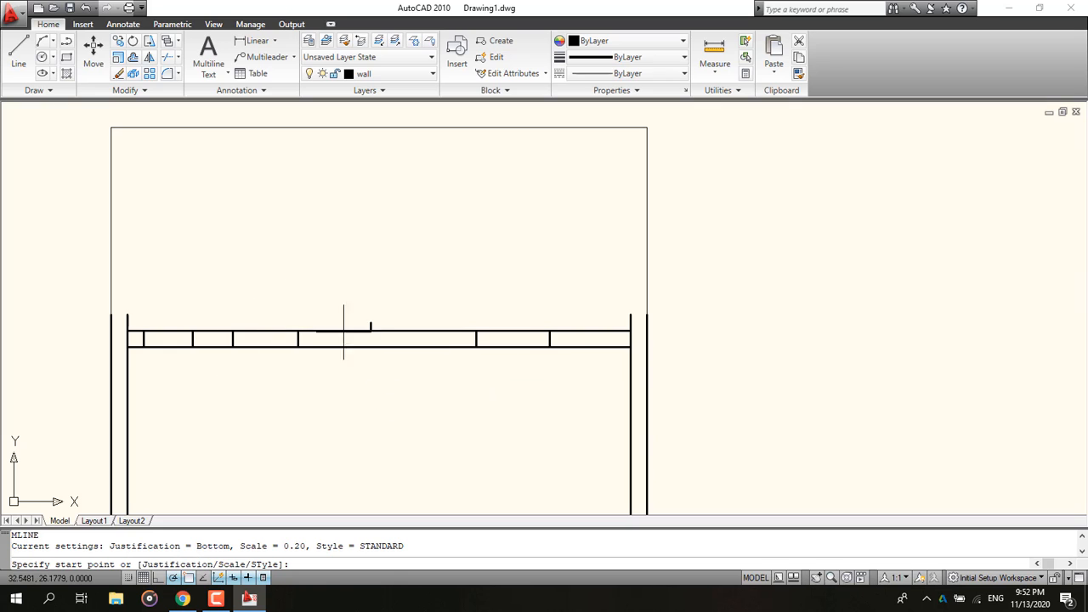
pyautogui.scroll(3, 368, 319)
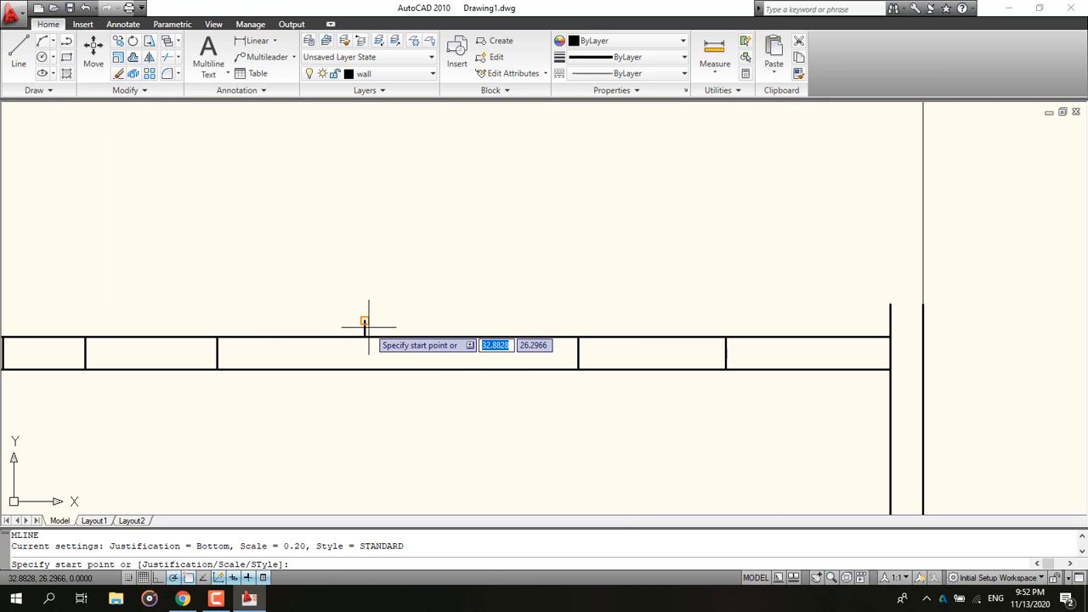
pyautogui.click(364, 322)
pyautogui.moveTo(365, 449); pyautogui.dragTo(359, 315, button='middle')
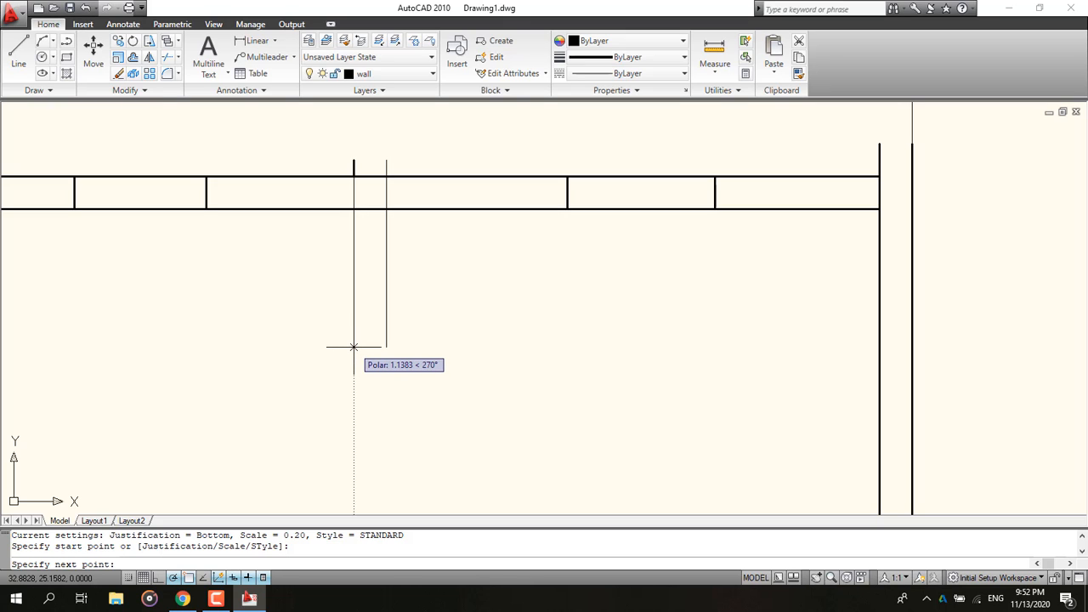
pyautogui.write('2.')
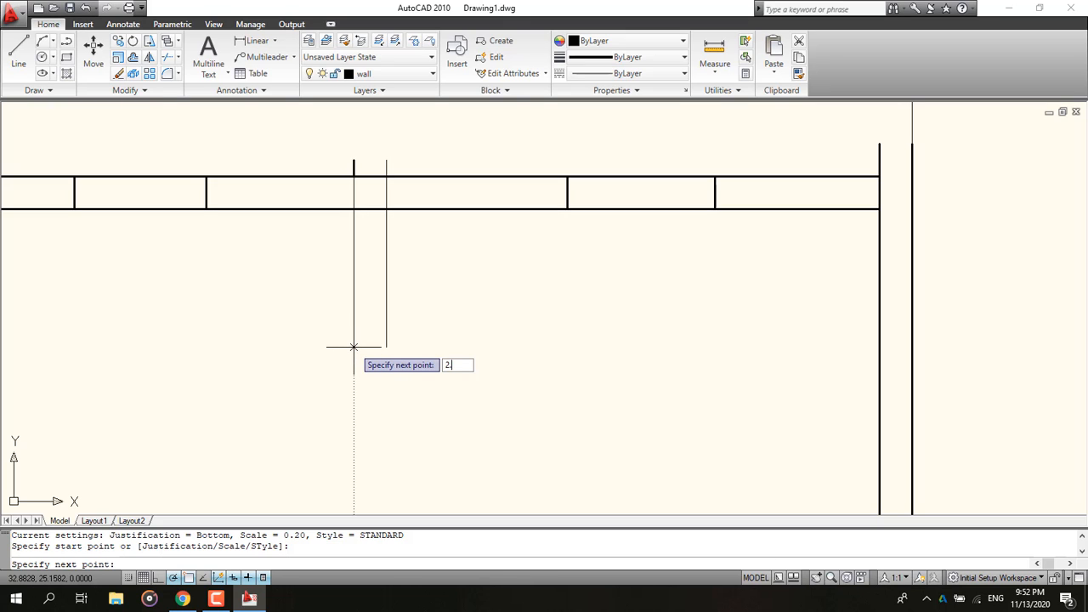
pyautogui.write('9')
pyautogui.press('Return')
pyautogui.press('Escape')
pyautogui.scroll(-5, 452, 453)
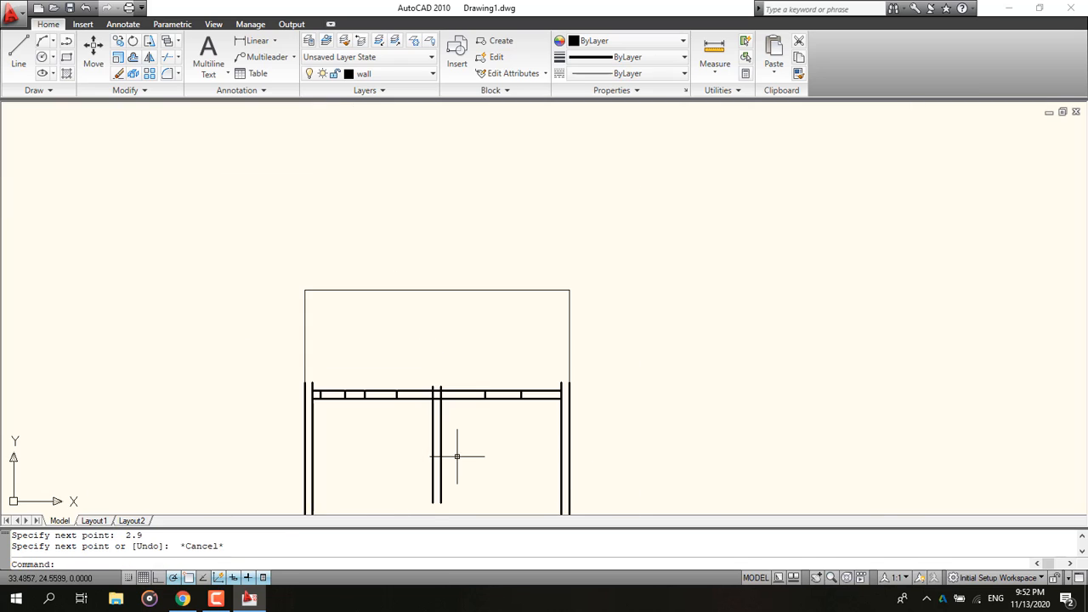
pyautogui.moveTo(442, 444); pyautogui.dragTo(361, 258, button='middle')
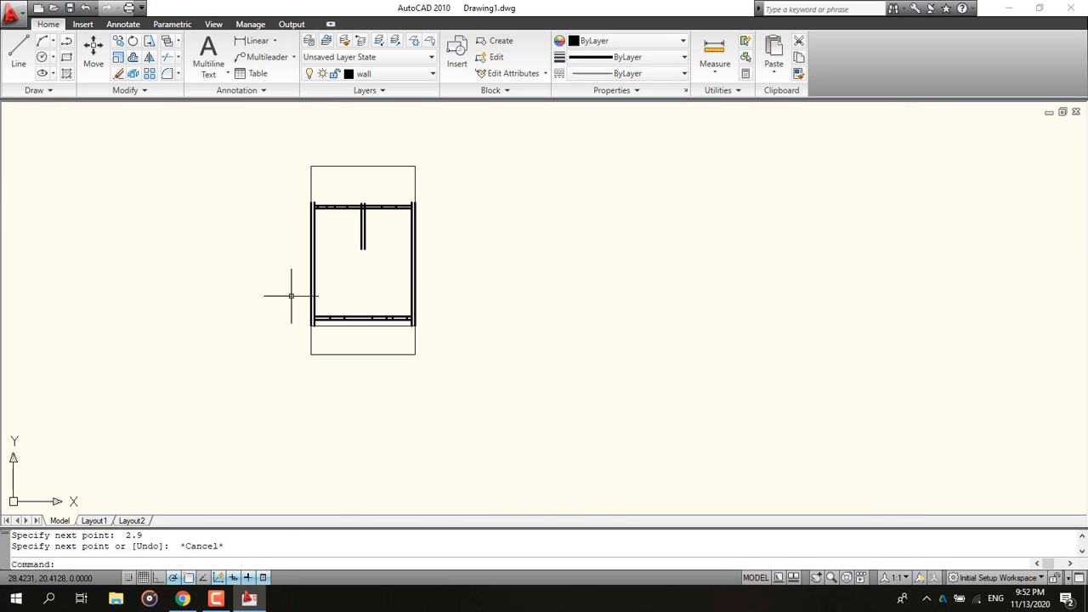
# Step: Draw a 0.2 × 0.8 rectangle opening below the end of the new interior wall
pyautogui.click(192, 599)
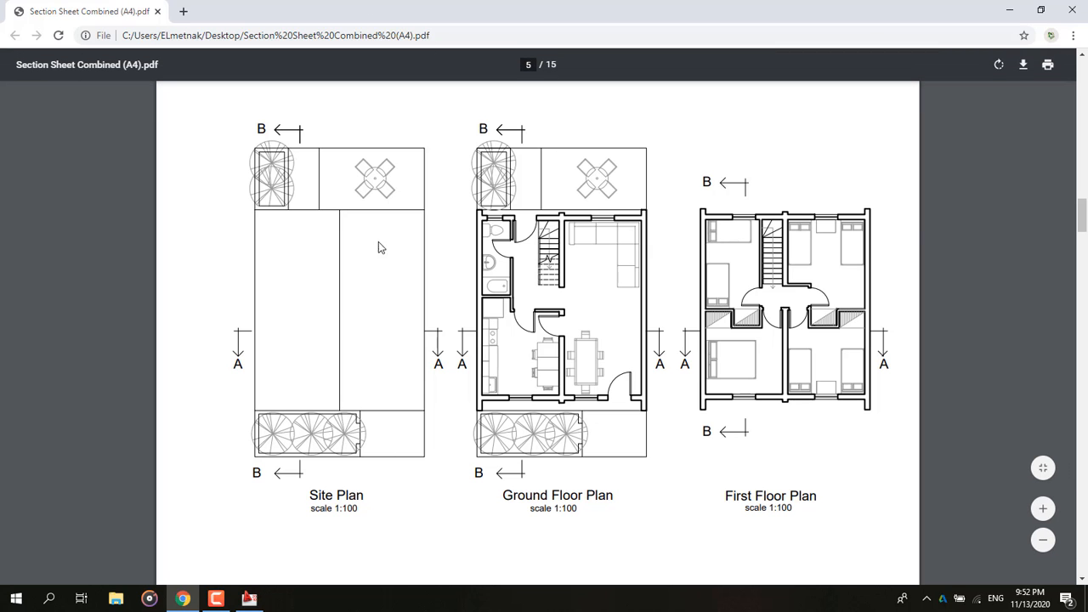
pyautogui.click(1009, 10)
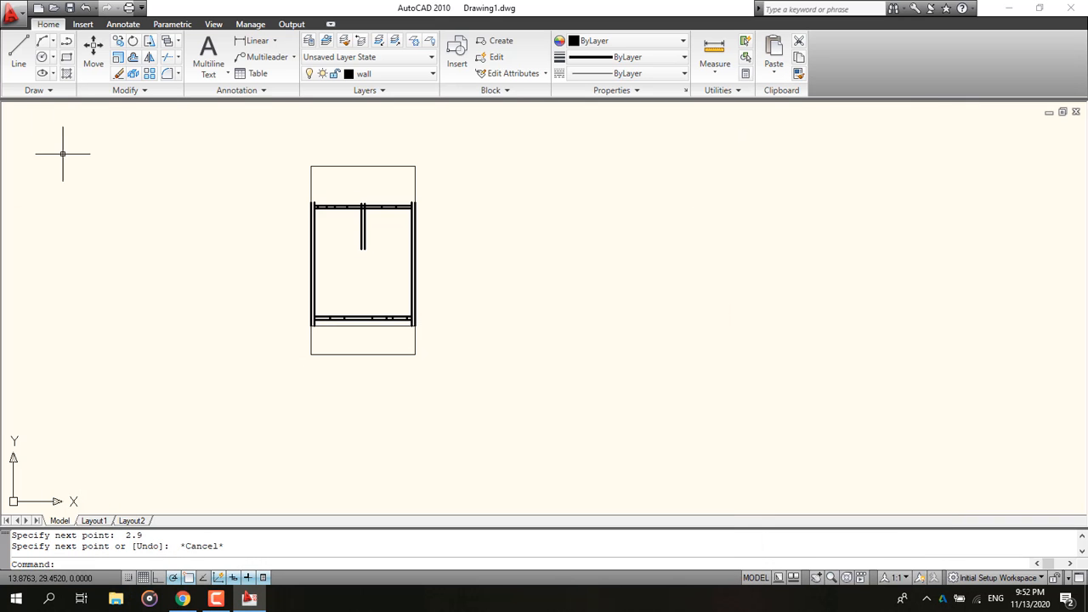
pyautogui.moveTo(158, 235); pyautogui.dragTo(169, 264, button='middle')
pyautogui.scroll(3, 353, 293)
pyautogui.click(66, 57)
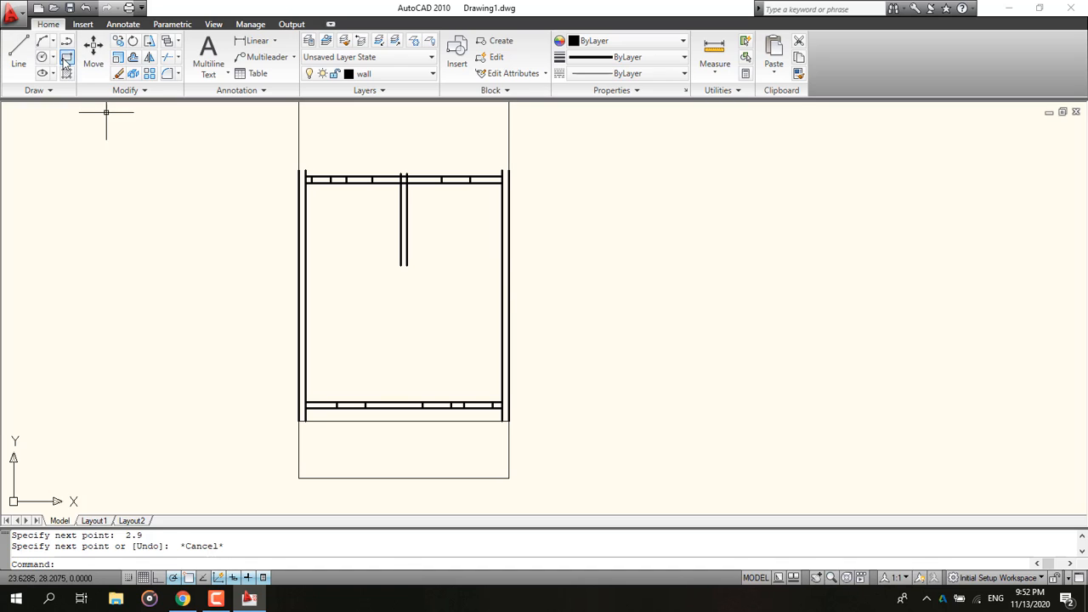
pyautogui.click(407, 265)
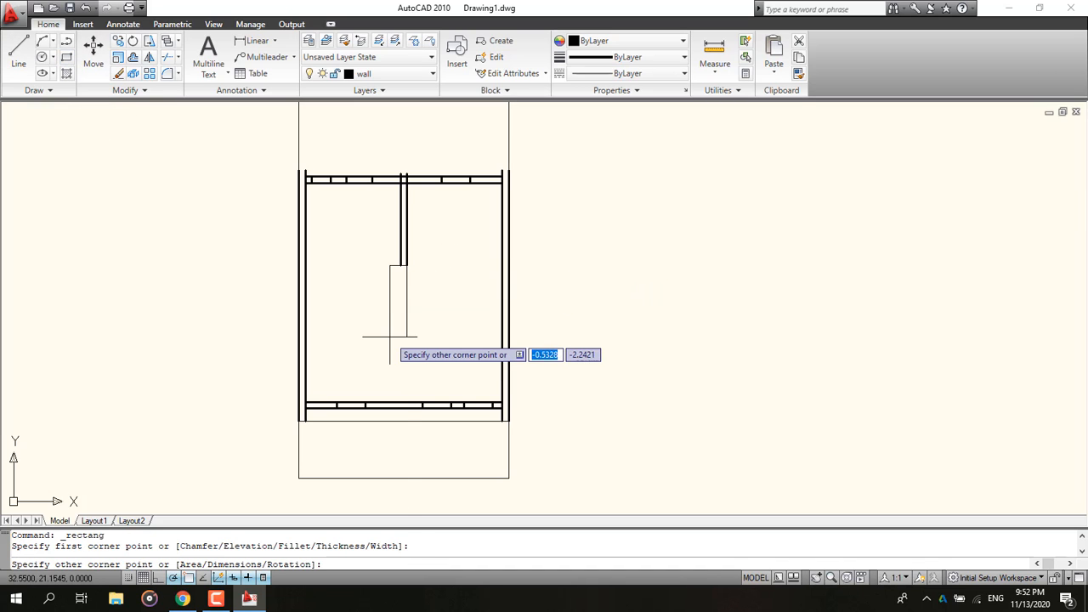
pyautogui.write('d')
pyautogui.press('Return')
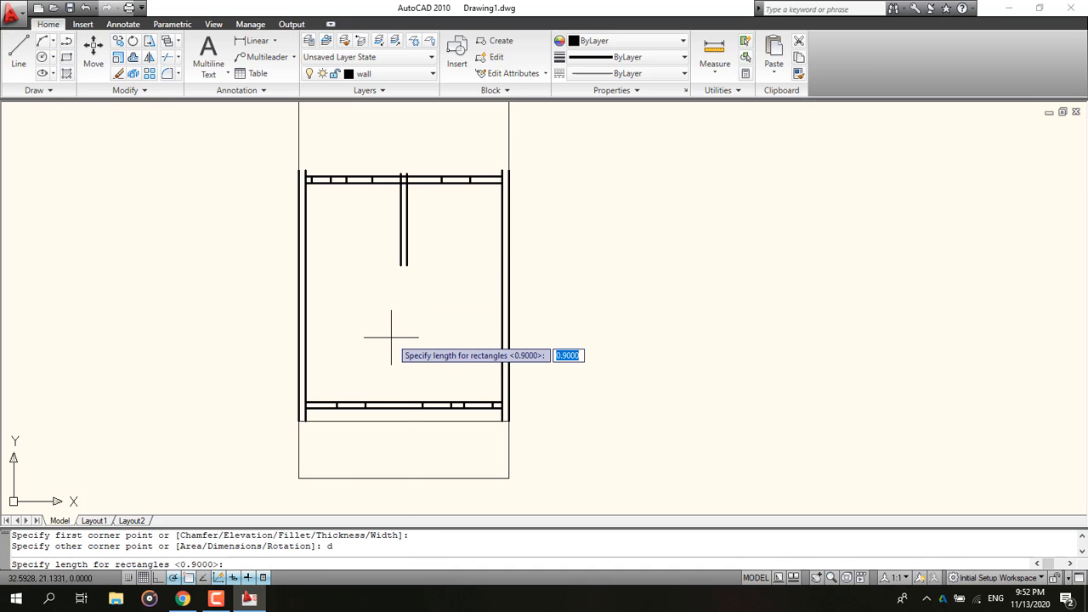
pyautogui.press('Return')
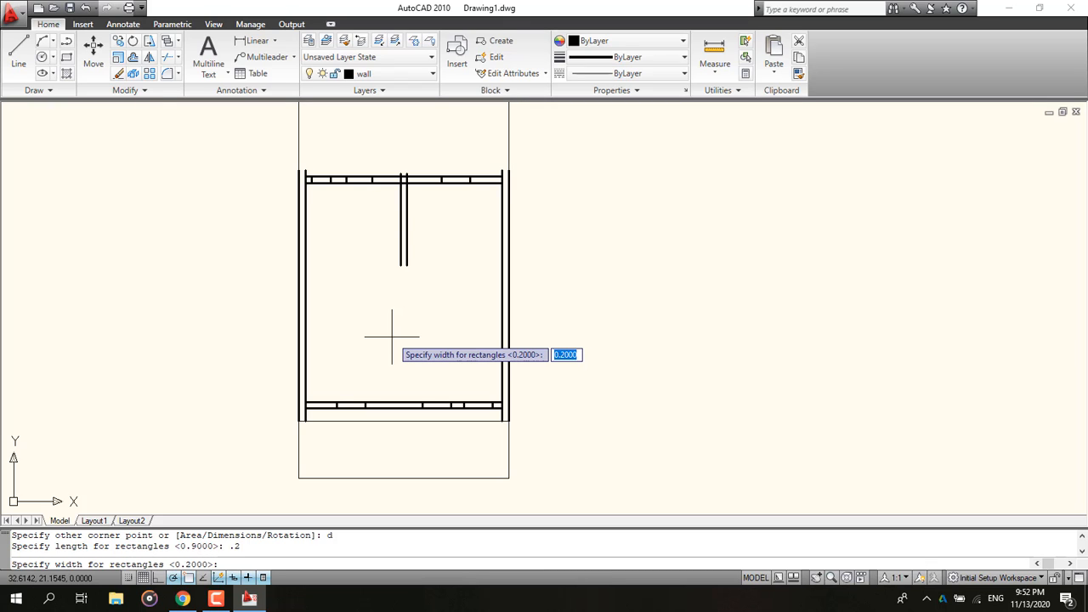
pyautogui.press('Return')
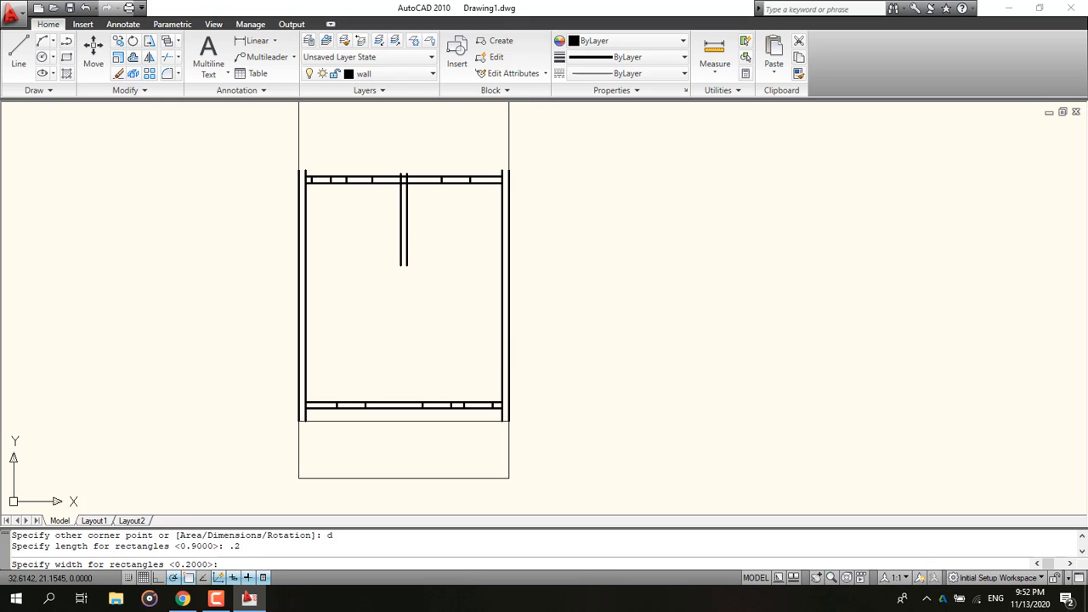
pyautogui.scroll(3, 382, 328)
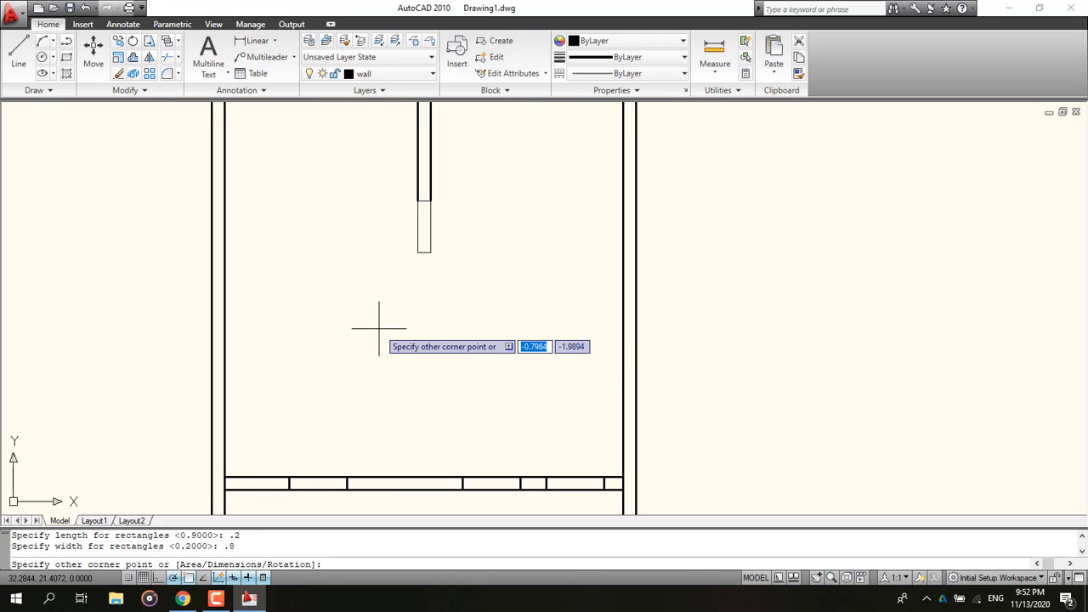
pyautogui.click(407, 355)
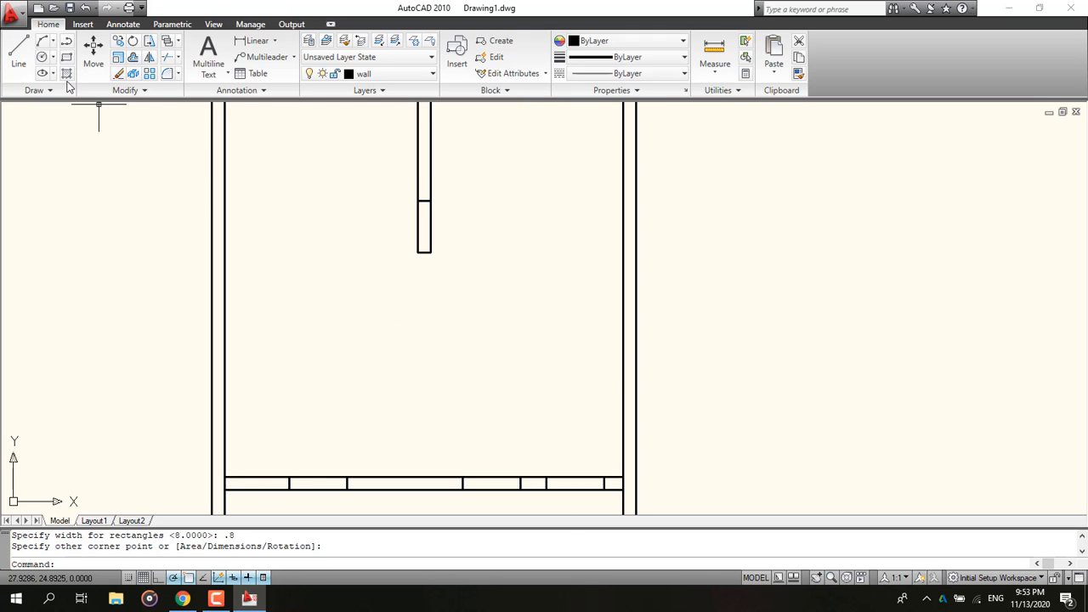
# Step: Draw a 0.2-long multiline wall downward from the bottom of the 0.8 rectangle
pyautogui.write('ml')
pyautogui.press('Return')
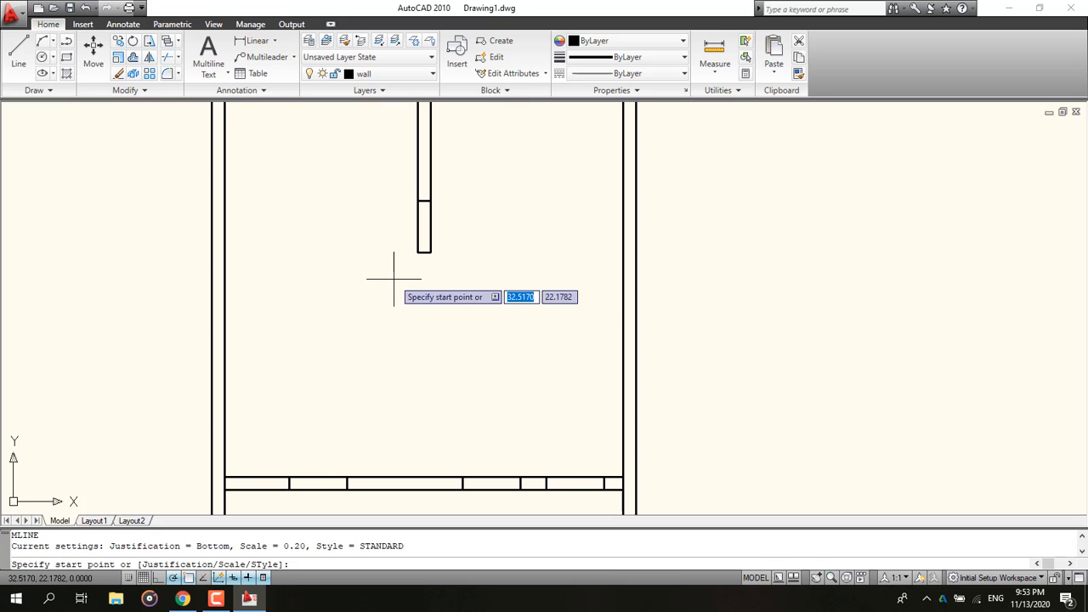
pyautogui.click(182, 598)
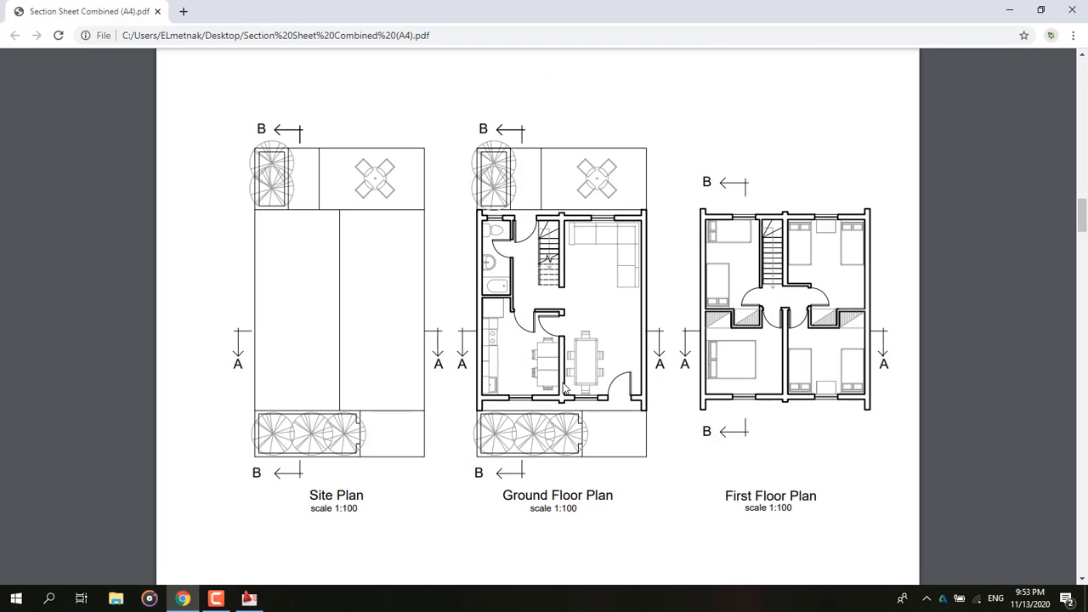
pyautogui.hotkey('alt', 'Tab')
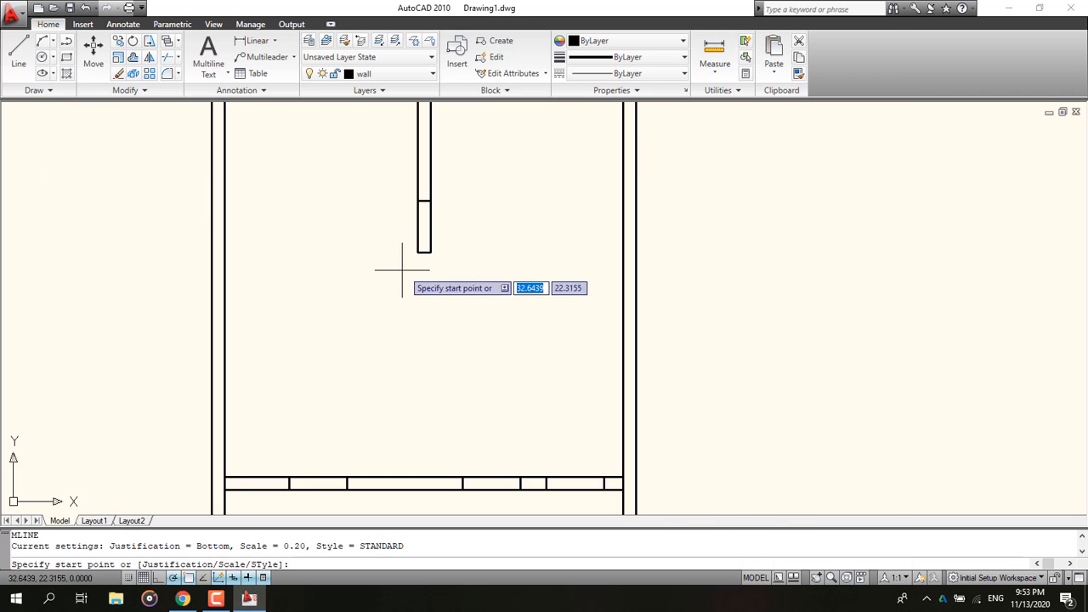
pyautogui.click(418, 252)
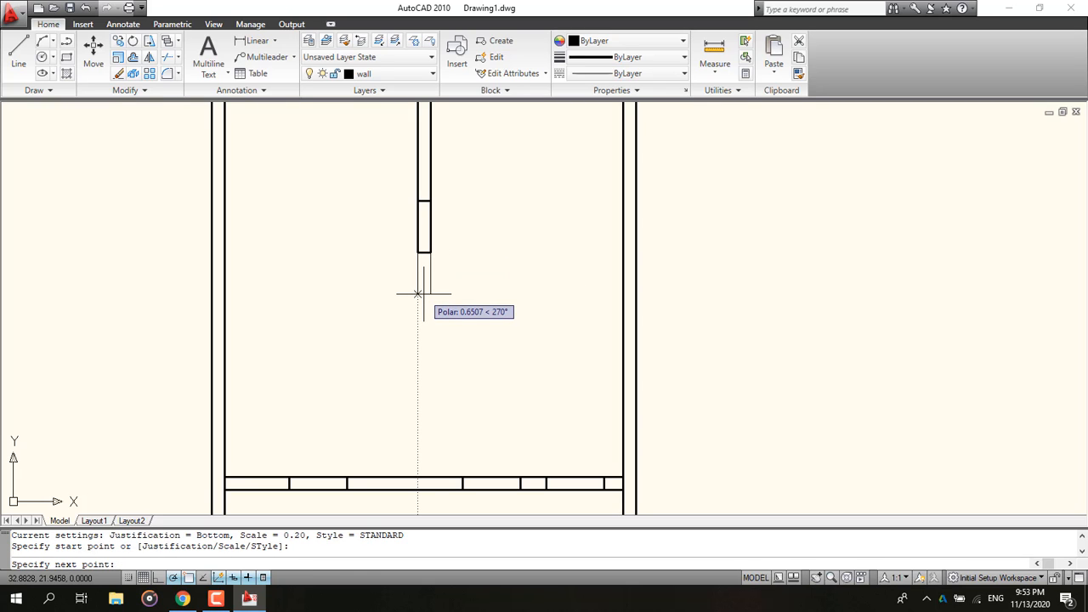
pyautogui.write('.2')
pyautogui.press('Return')
pyautogui.press('Escape')
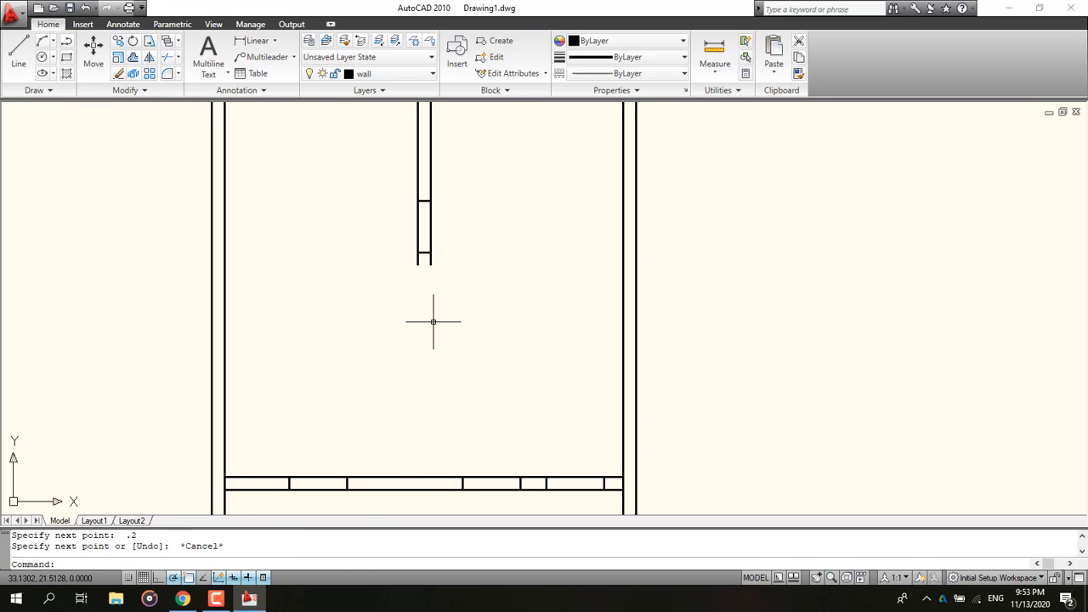
# Step: Check the reference plan and draw a 0.2 × 0.9 rectangle opening below the end of the short interior wall segment
pyautogui.click(183, 599)
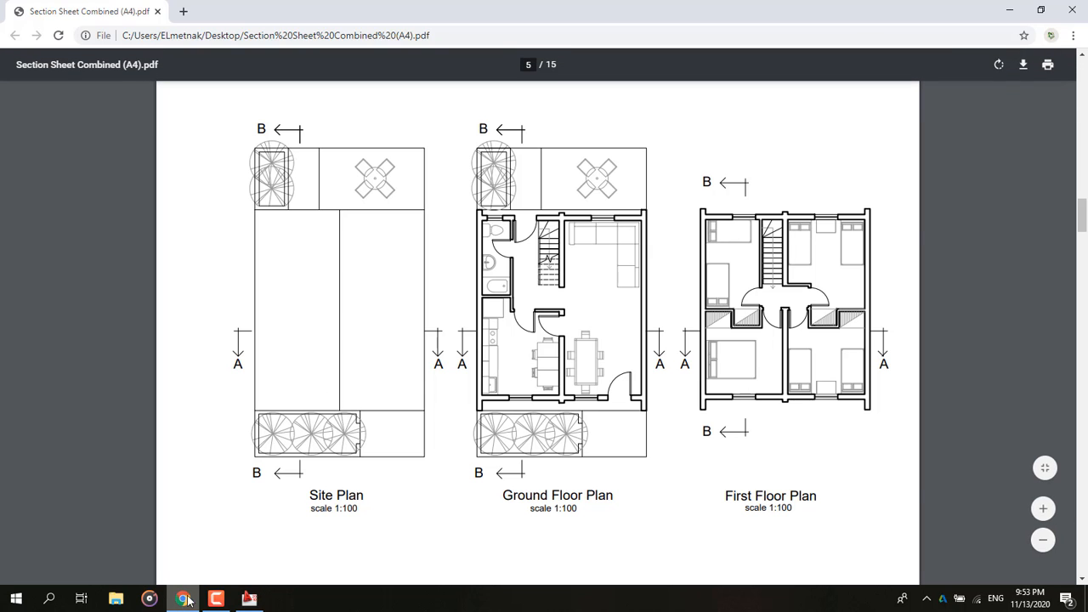
pyautogui.click(248, 599)
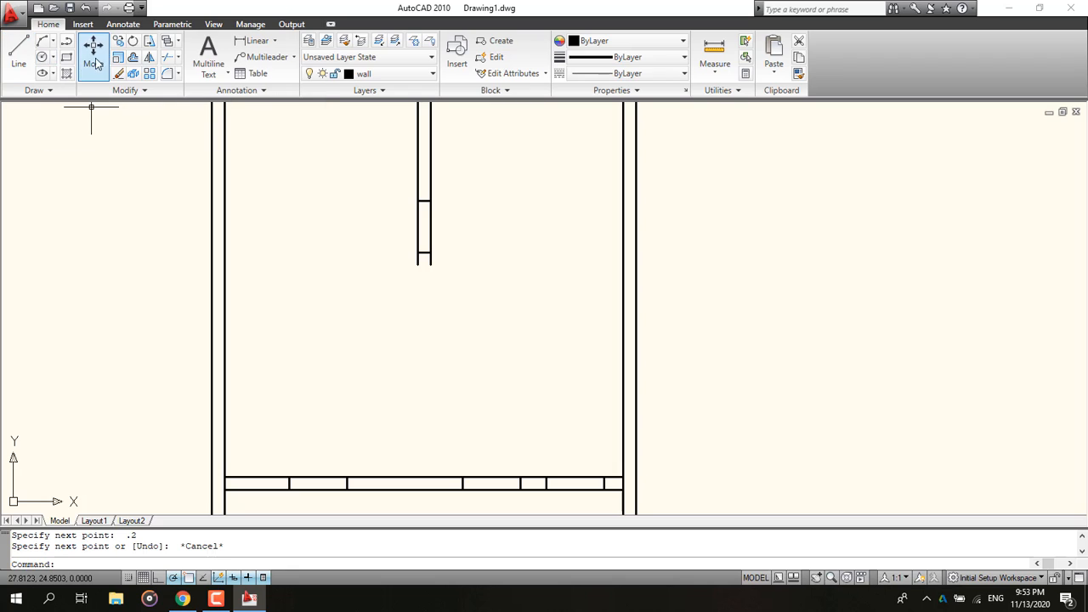
pyautogui.click(67, 57)
pyautogui.click(437, 264)
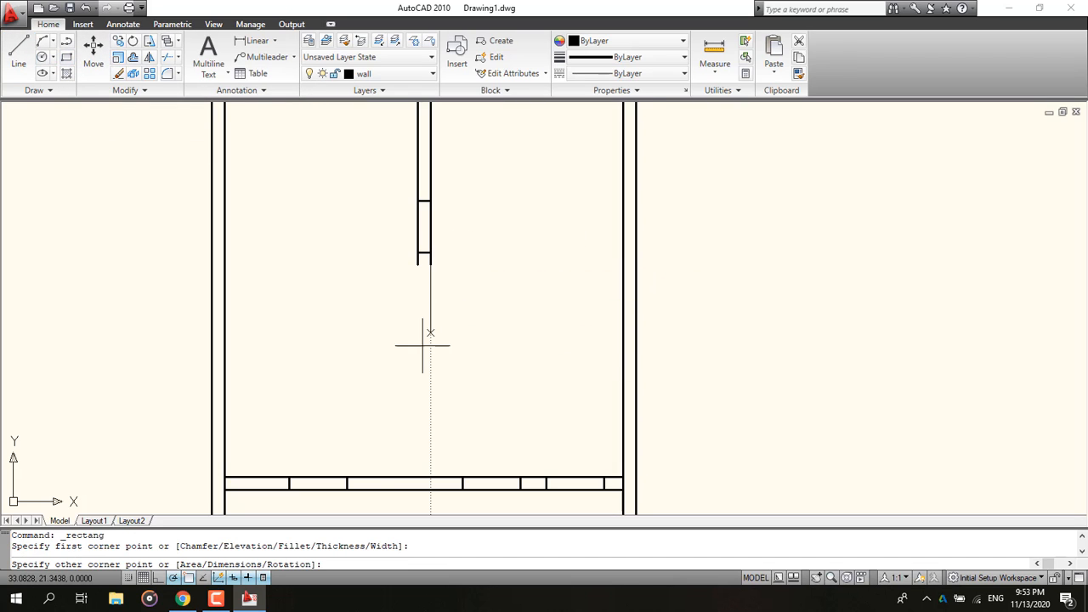
pyautogui.write('d')
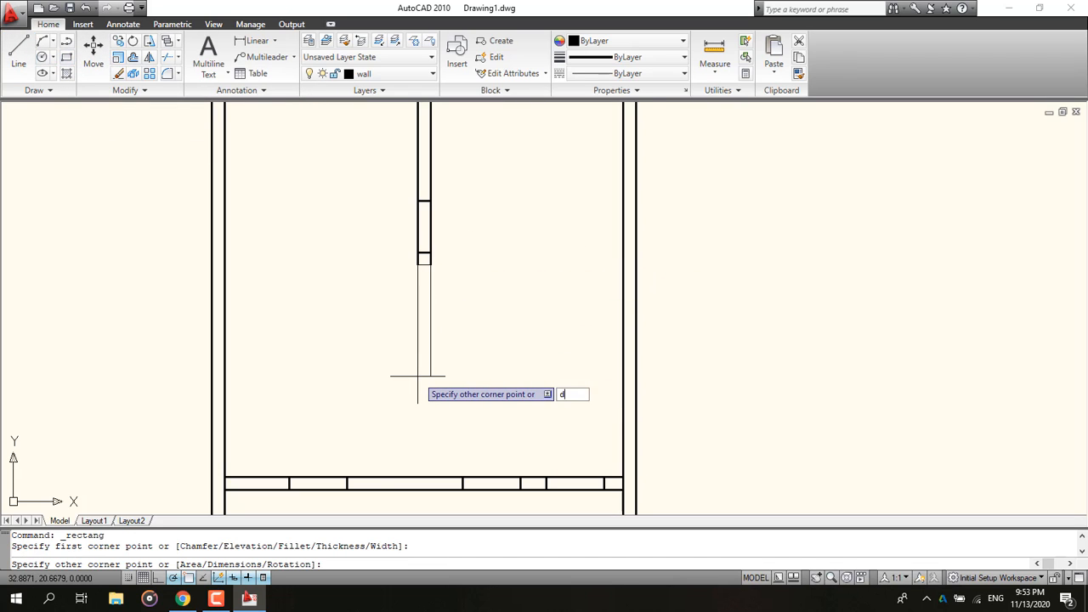
pyautogui.press('Return')
pyautogui.write('.2')
pyautogui.press('Return')
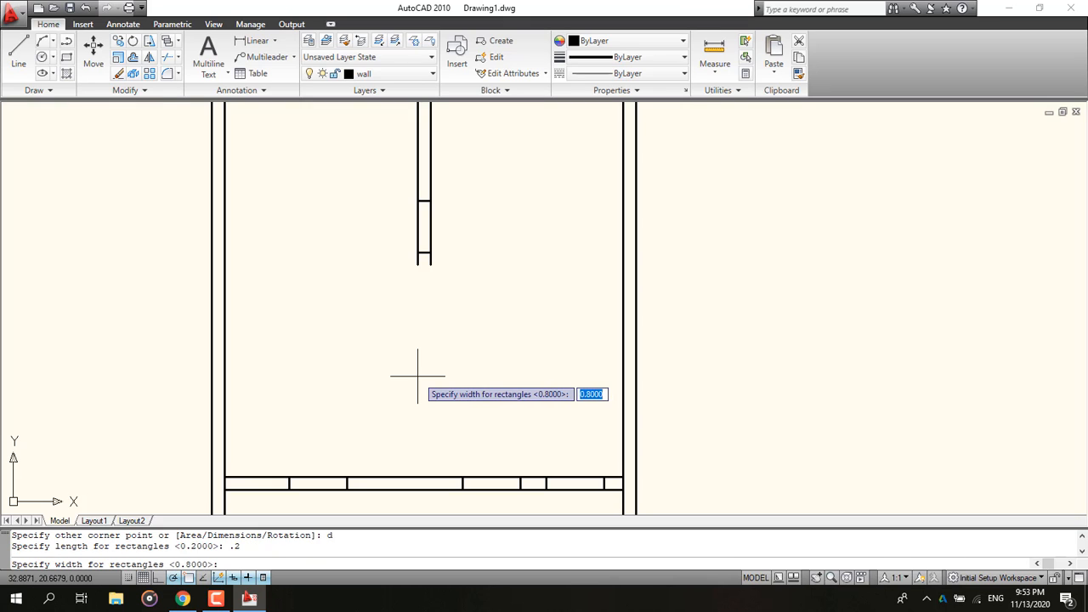
pyautogui.write('.9')
pyautogui.press('Return')
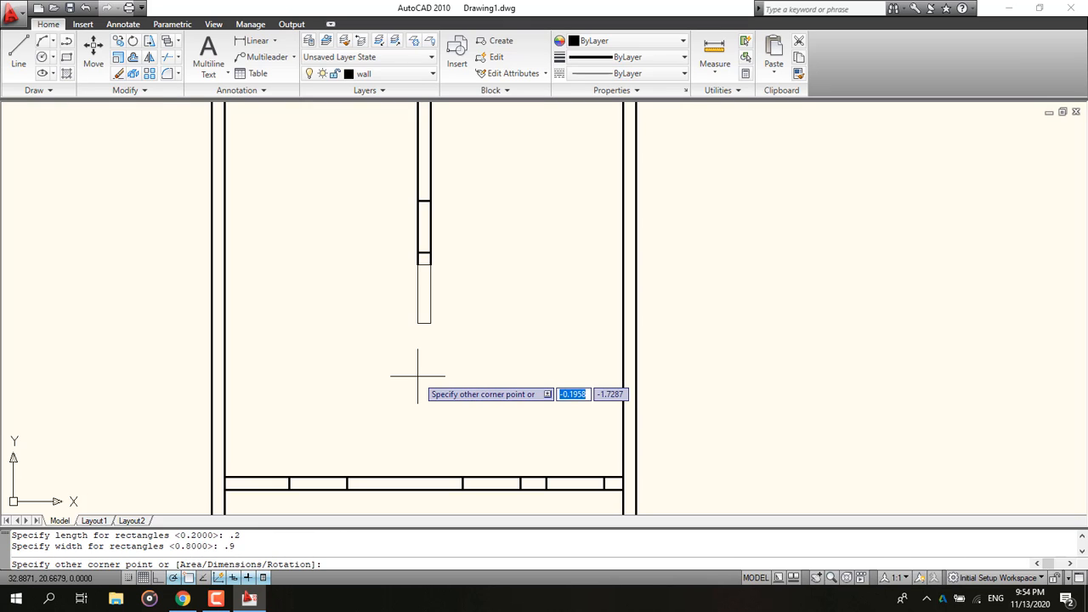
pyautogui.click(418, 374)
pyautogui.moveTo(418, 366)
pyautogui.mouseDown(button='middle')
pyautogui.moveTo(439, 202)
pyautogui.moveTo(389, 183)
pyautogui.mouseUp(button='middle')
pyautogui.click(183, 599)
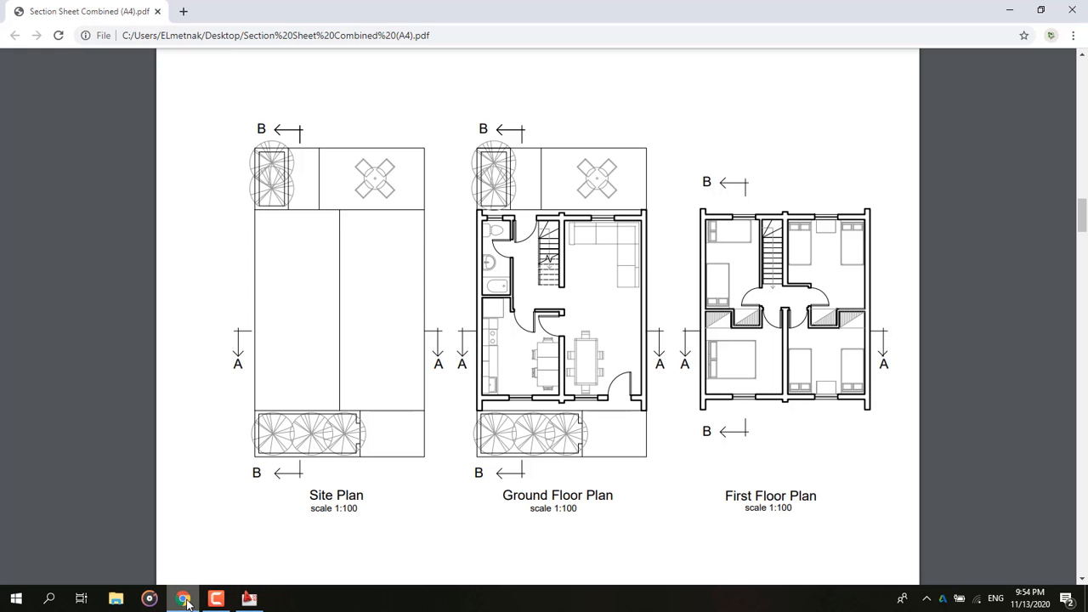
pyautogui.click(249, 599)
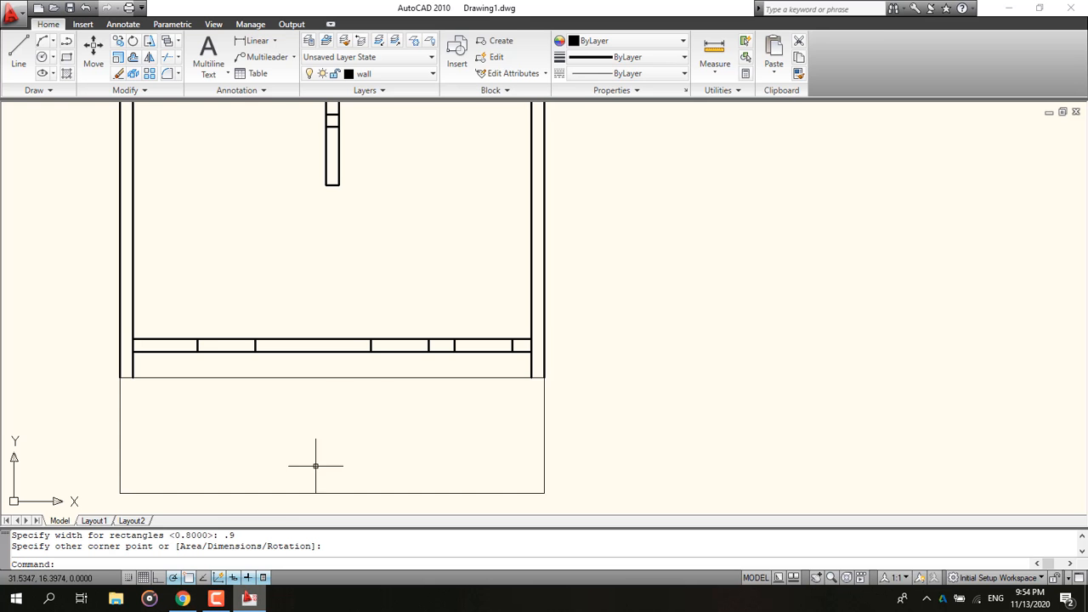
pyautogui.click(18, 53)
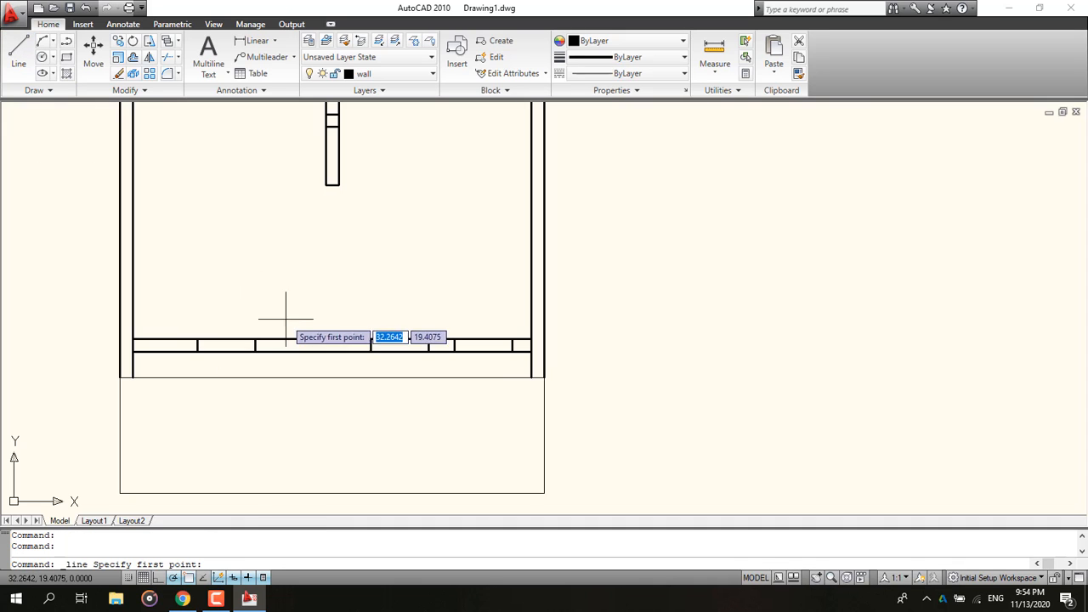
pyautogui.scroll(2, 344, 367)
pyautogui.scroll(1, 344, 368)
pyautogui.moveTo(347, 365); pyautogui.dragTo(398, 405, button='middle')
pyautogui.scroll(-2, 398, 405)
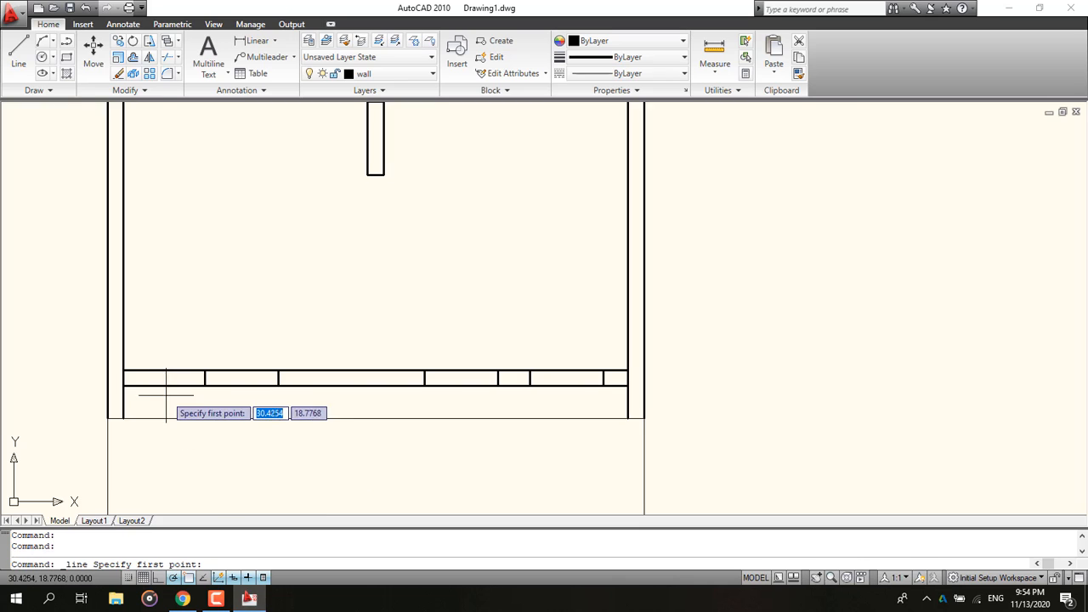
pyautogui.scroll(1, 133, 394)
pyautogui.click(17, 52)
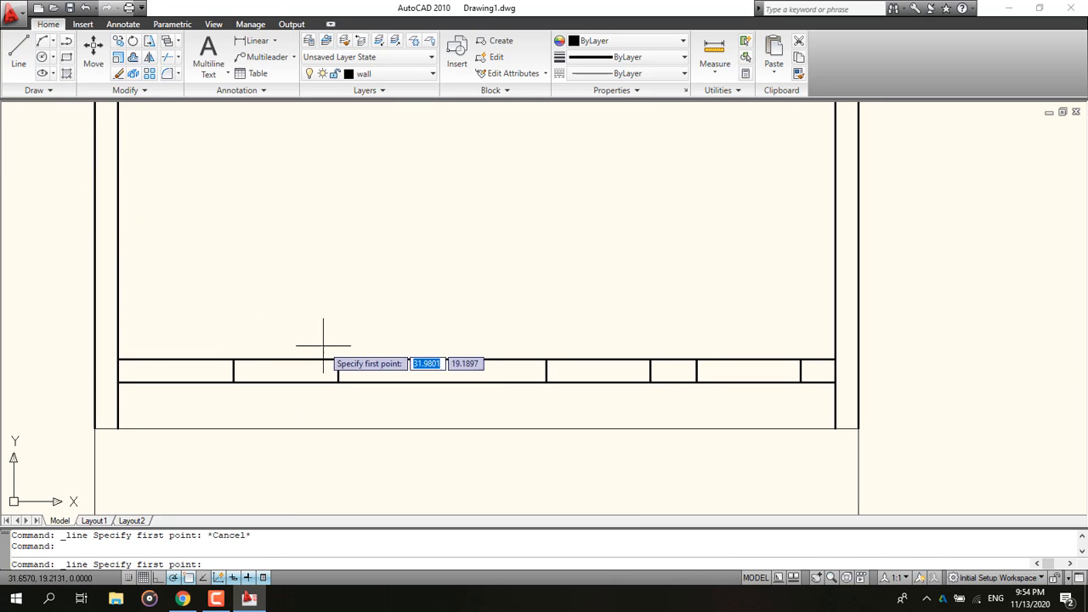
pyautogui.moveTo(385, 241)
pyautogui.mouseDown(button='middle')
pyautogui.moveTo(367, 305)
pyautogui.moveTo(318, 352)
pyautogui.mouseUp(button='middle')
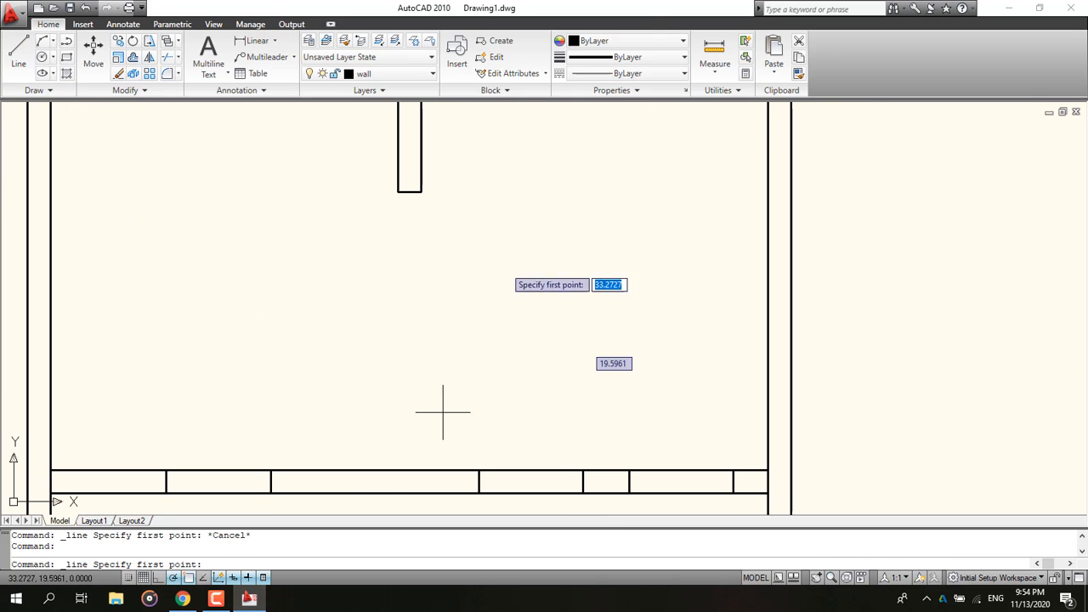
# Step: Measure the distance from the bottom of the 0.9 rectangle to the bottom wall's inner edge
pyautogui.click(714, 54)
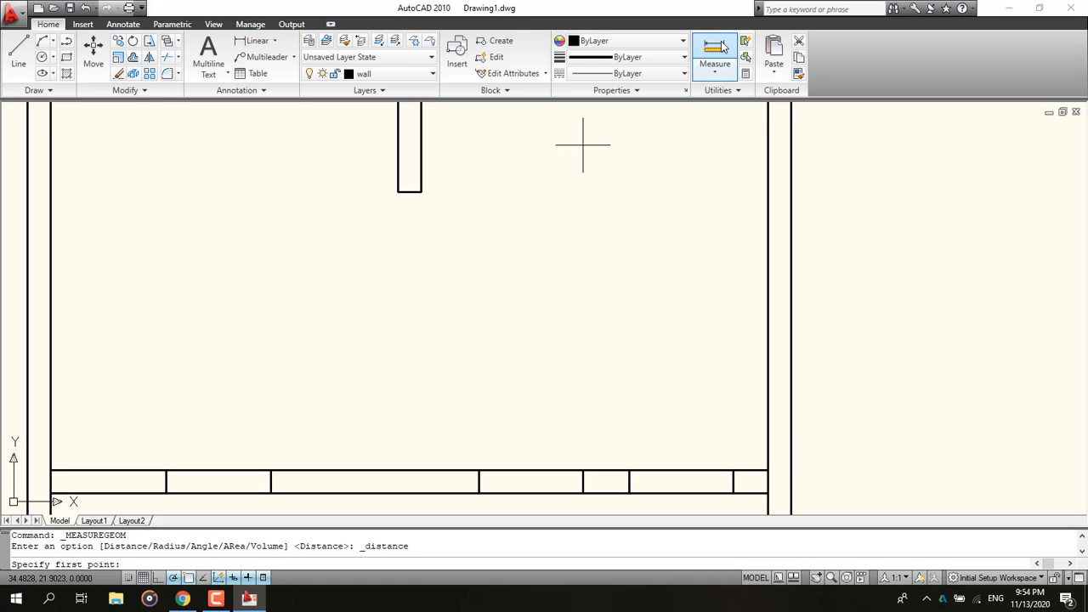
pyautogui.click(398, 191)
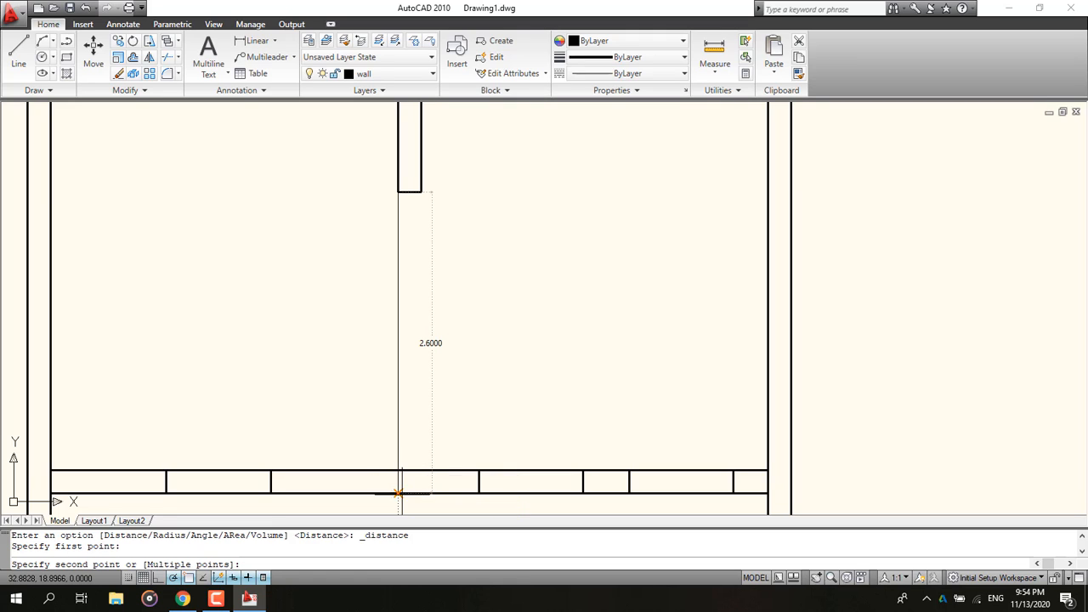
pyautogui.press('Escape')
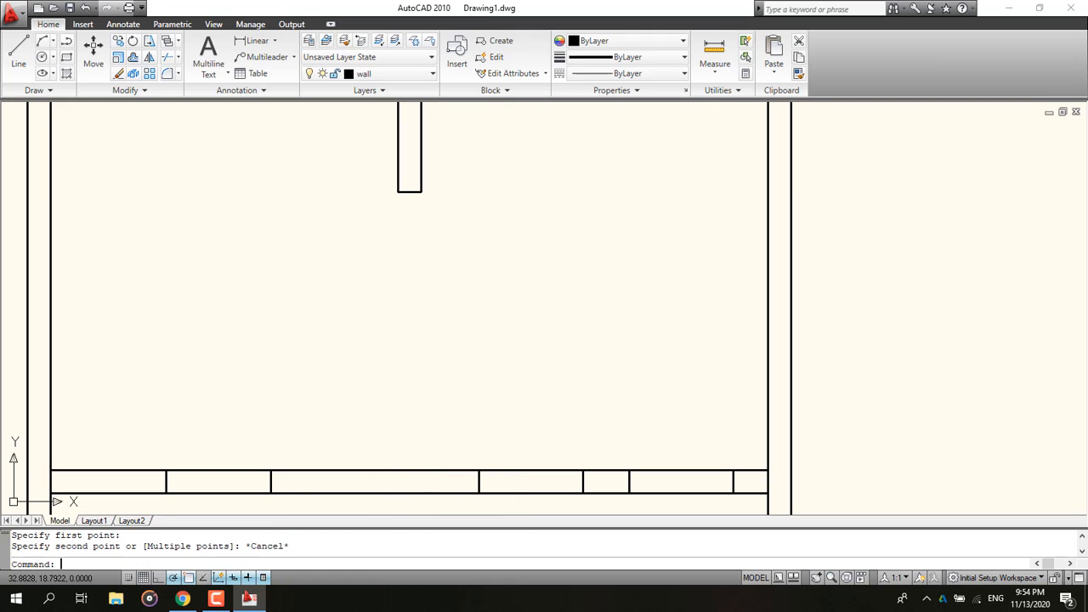
# Step: Draw a 2.7-long multiline wall downward from the bottom of the 0.9 rectangle to the bottom wall
pyautogui.scroll(-1, 433, 368)
pyautogui.moveTo(361, 352); pyautogui.dragTo(279, 302, button='middle')
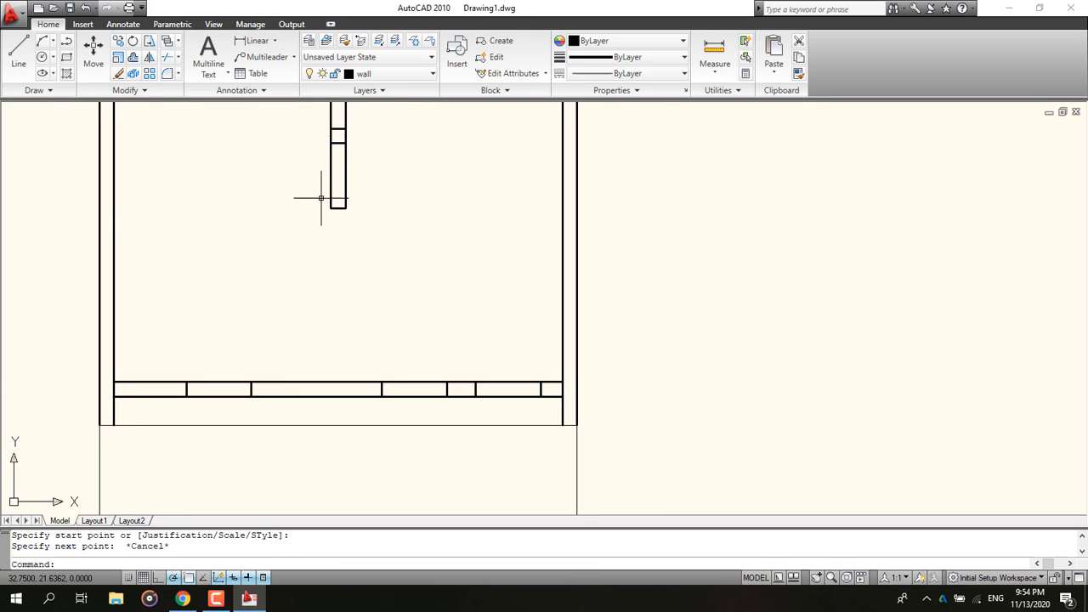
pyautogui.write('ml')
pyautogui.press('Return')
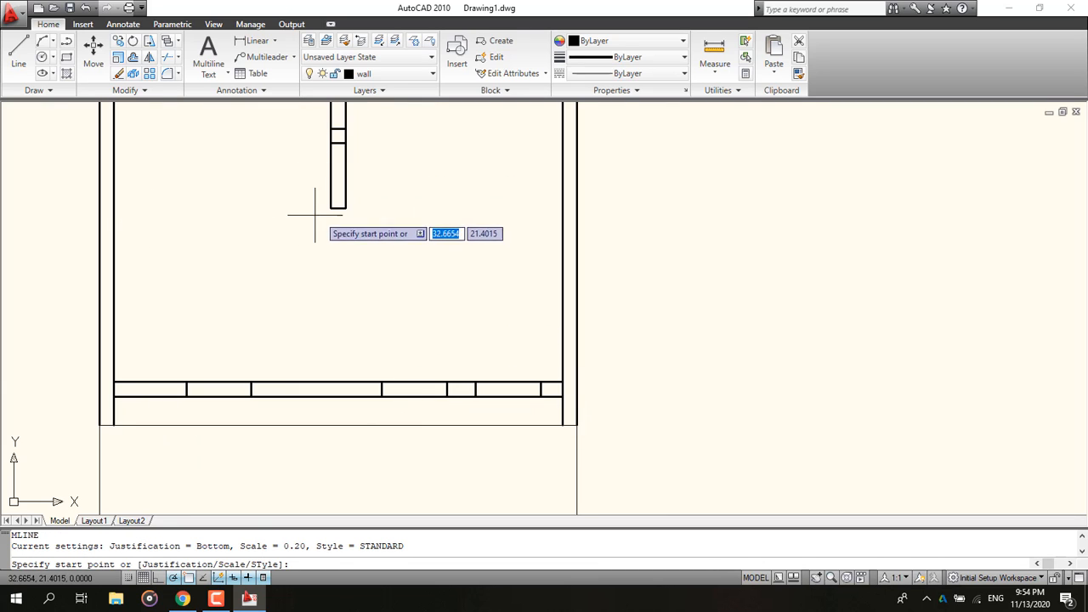
pyautogui.click(331, 207)
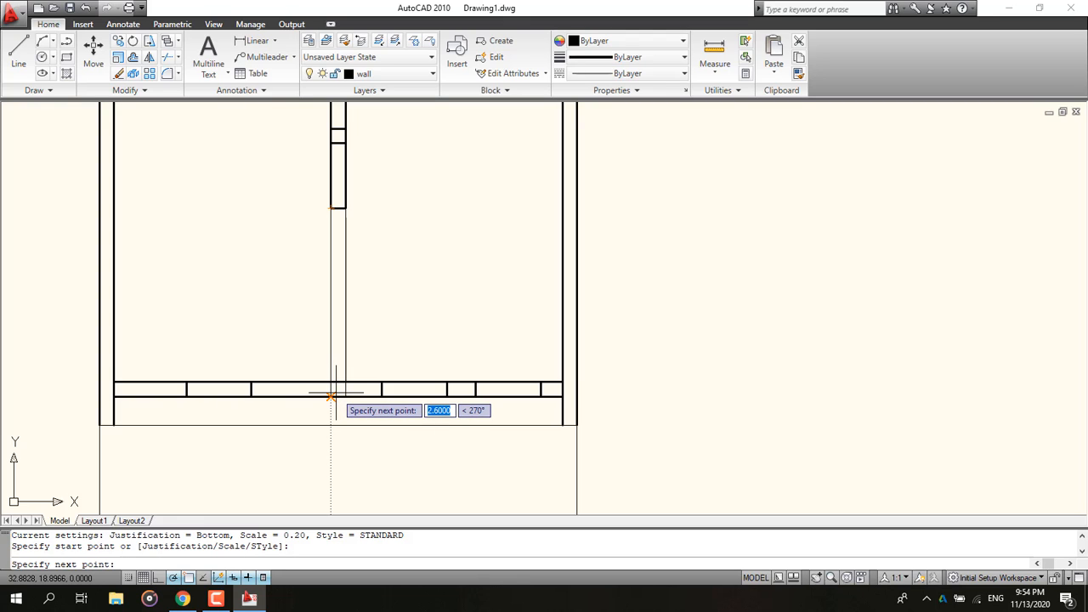
pyautogui.write('2.7')
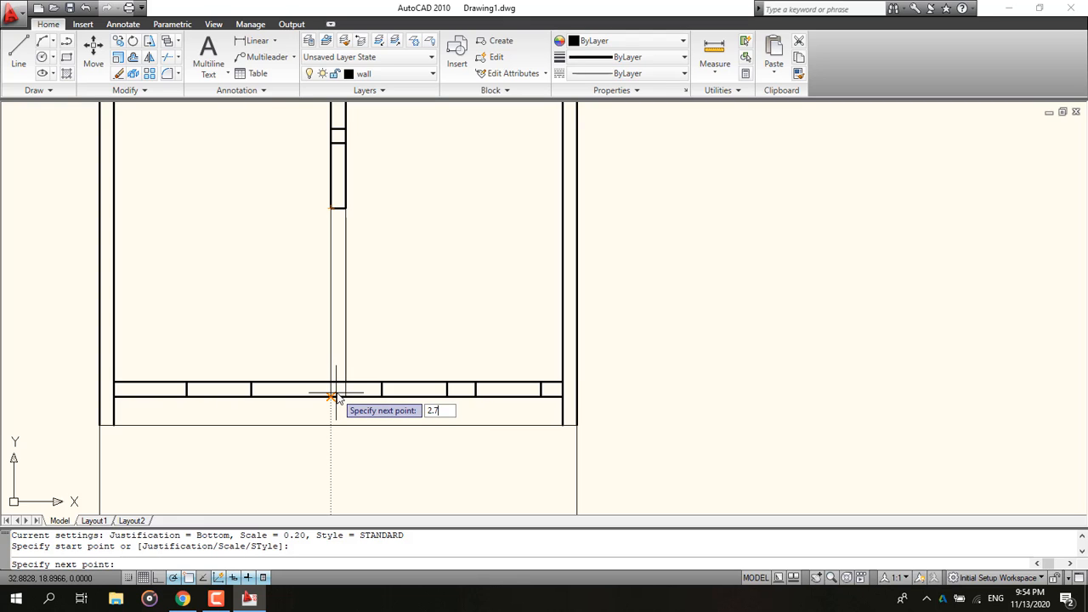
pyautogui.press('Return')
pyautogui.press('Escape')
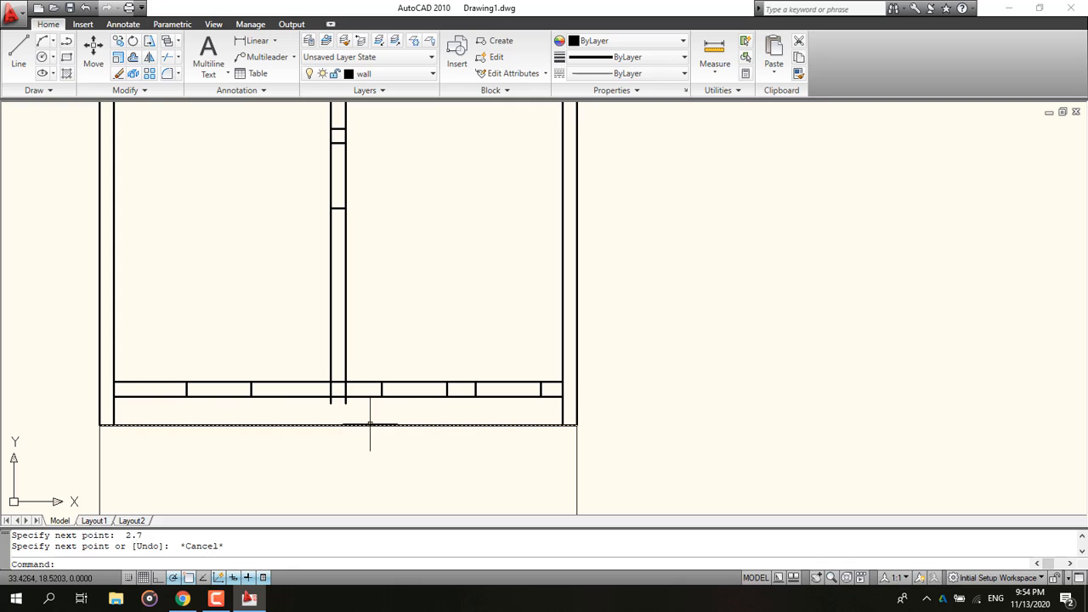
# Step: Check the reference plan and draw a 0.3-long guide line rightward along the top wall's inner edge from a window jamb
pyautogui.scroll(-4, 340, 408)
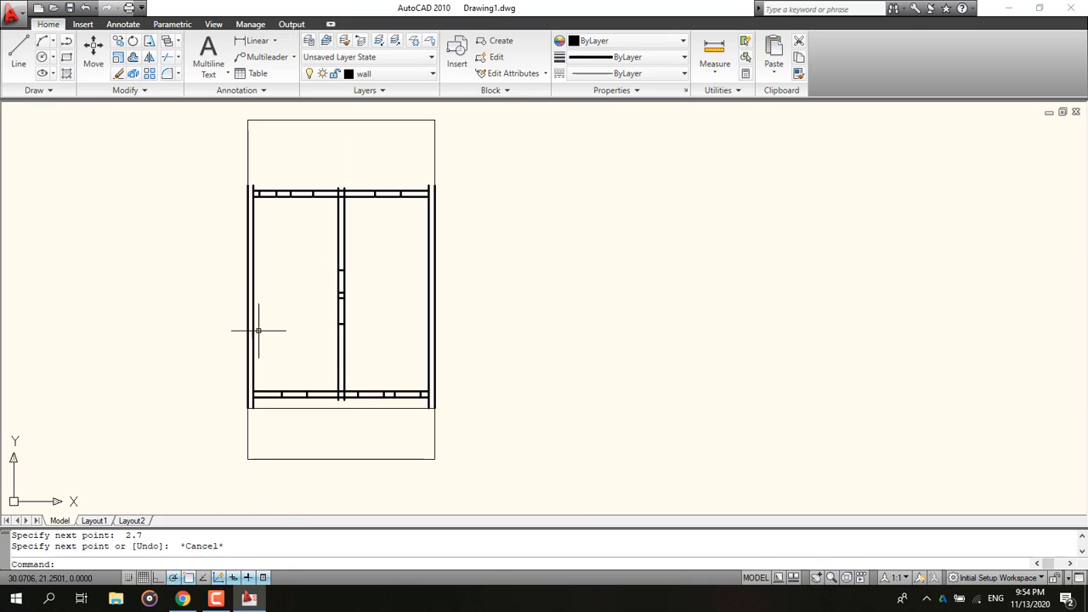
pyautogui.click(183, 599)
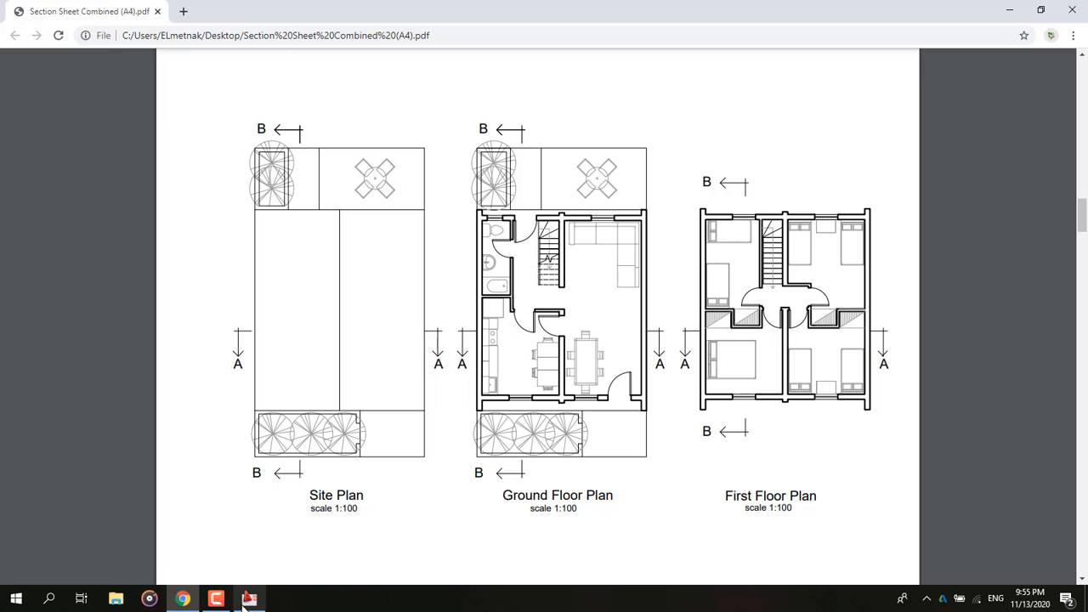
pyautogui.click(216, 598)
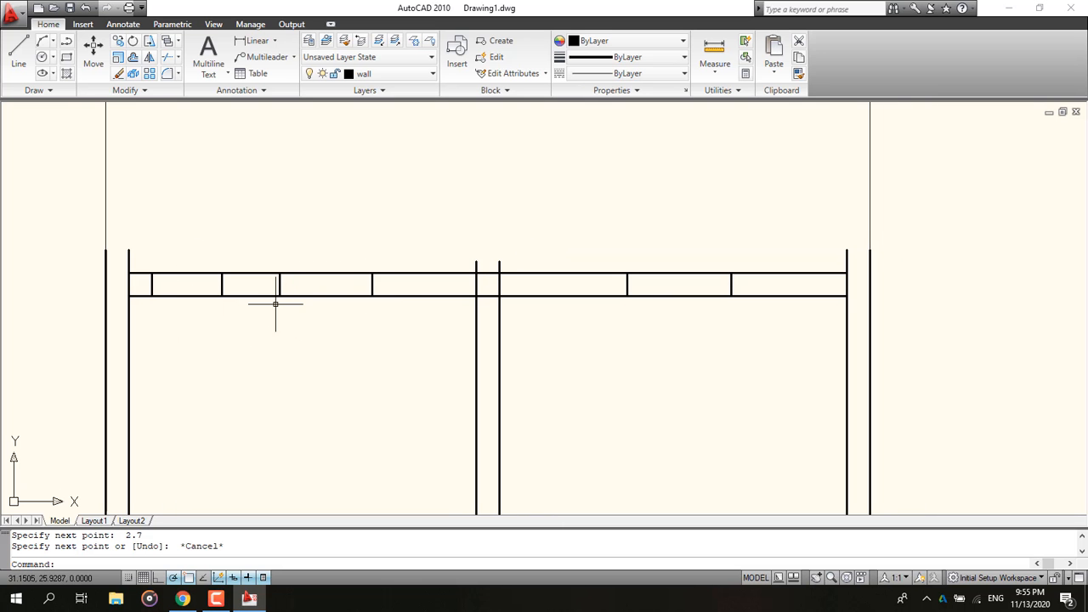
pyautogui.scroll(3, 301, 325)
pyautogui.moveTo(302, 329); pyautogui.dragTo(298, 316, button='middle')
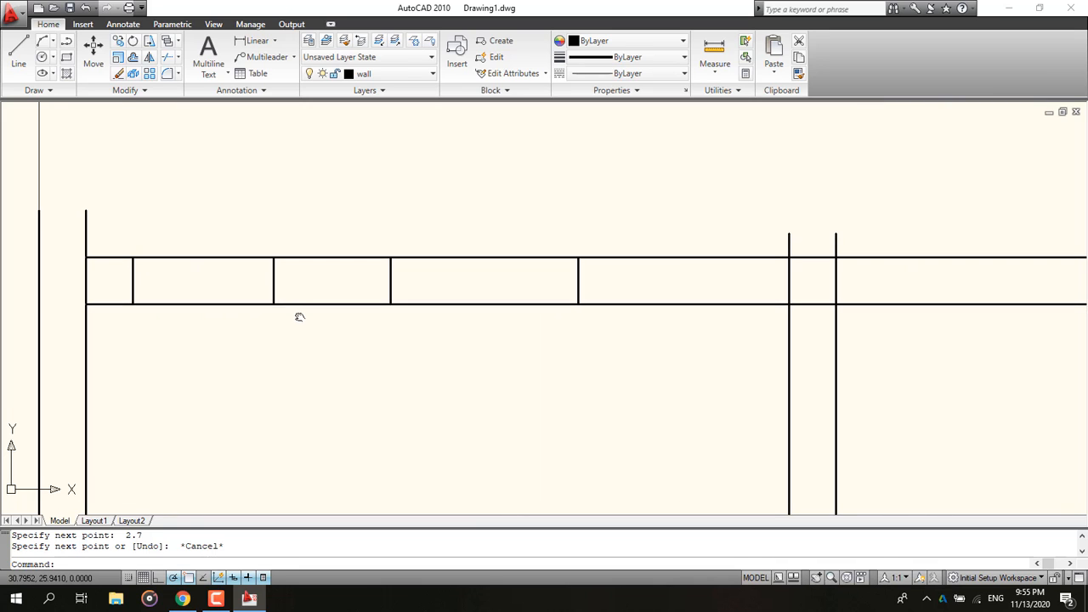
pyautogui.click(18, 51)
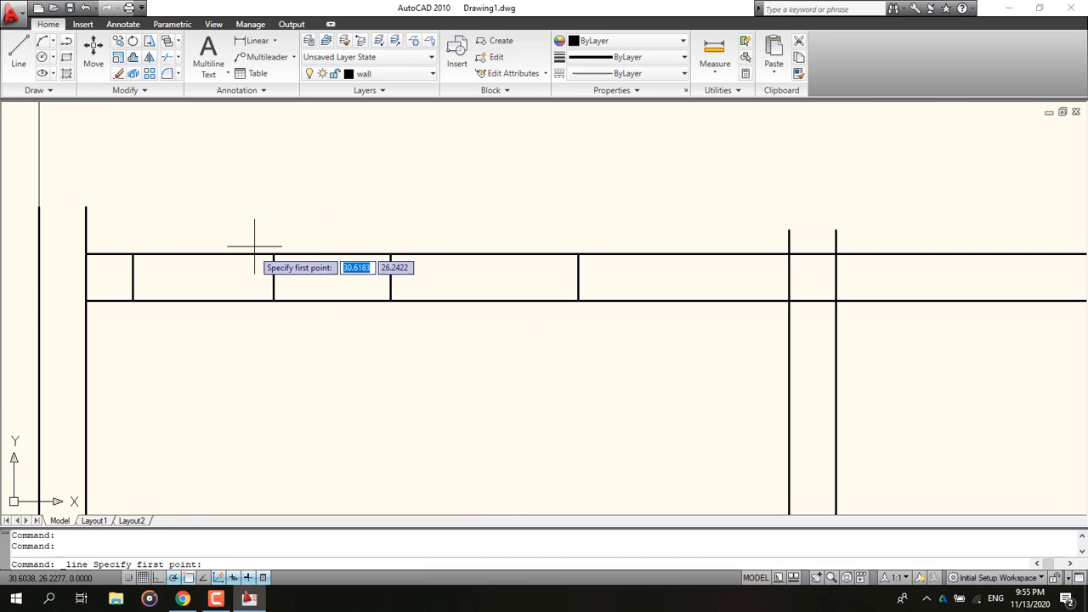
pyautogui.click(274, 300)
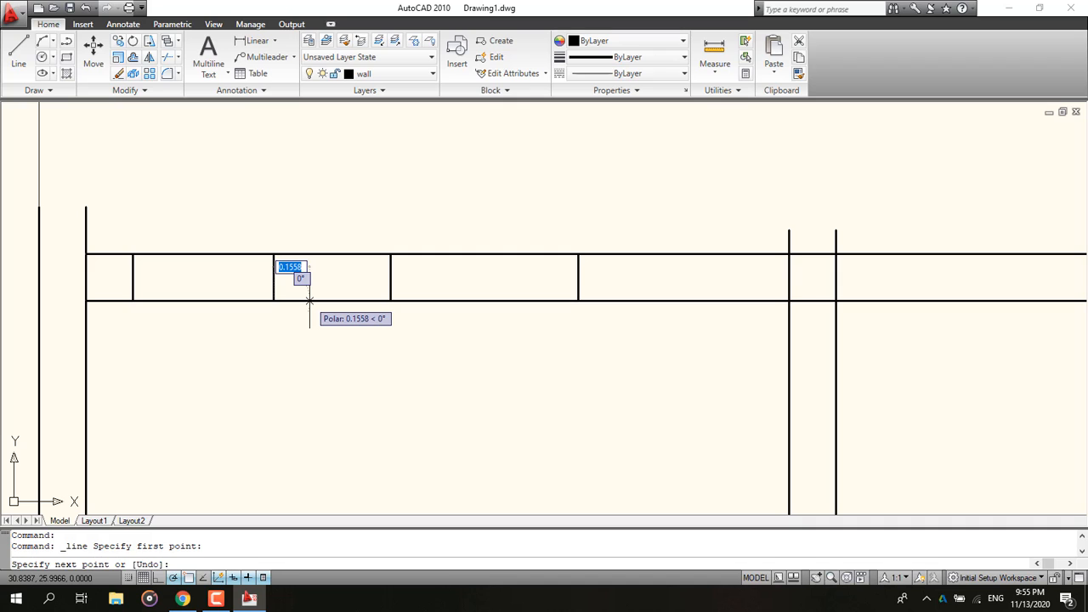
pyautogui.write('.3')
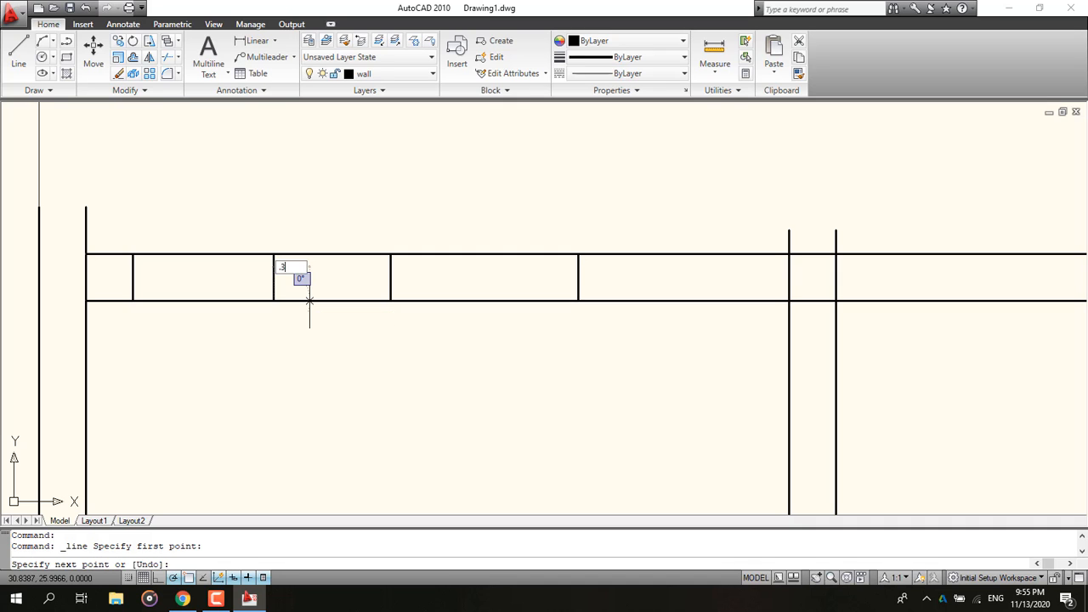
pyautogui.press('Return')
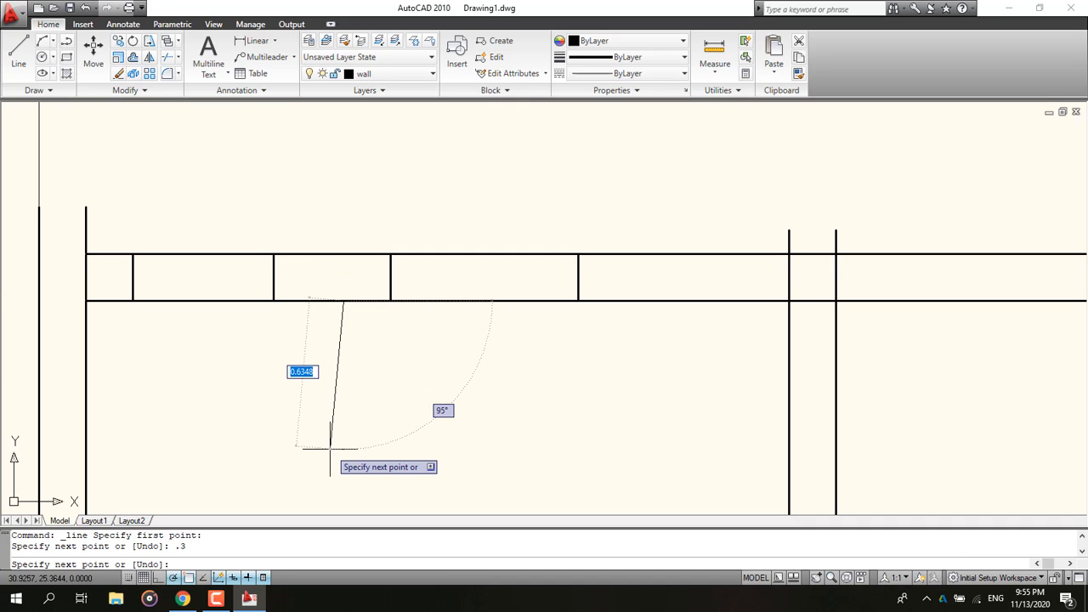
pyautogui.press('Escape')
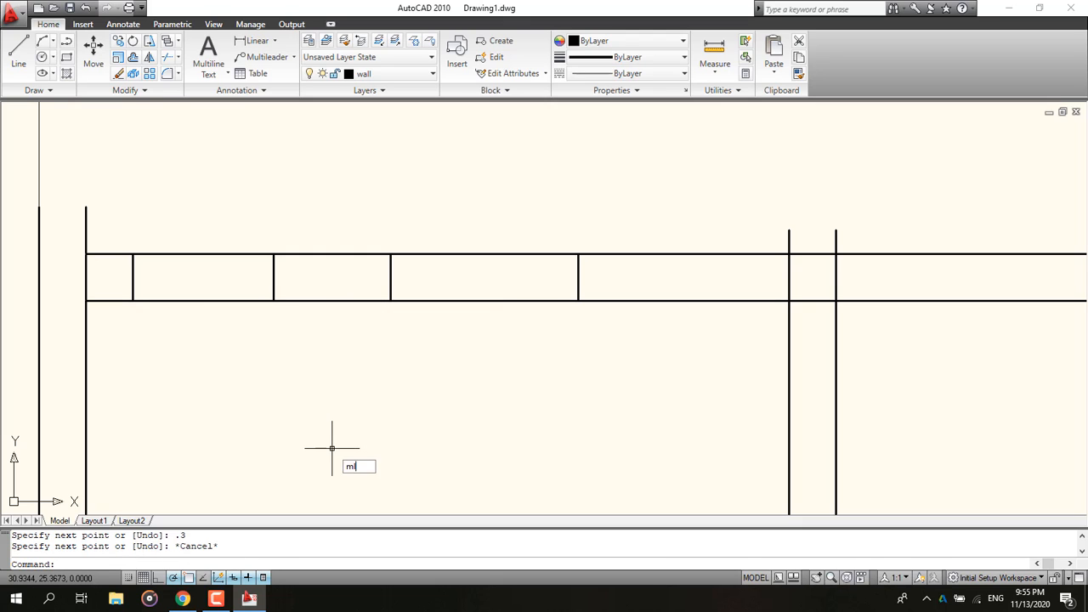
# Step: Set the multiline scale to 0.1 and draw a 0.8-long multiline wall downward from the guide line's end
pyautogui.write('ml')
pyautogui.press('Return')
pyautogui.write('s')
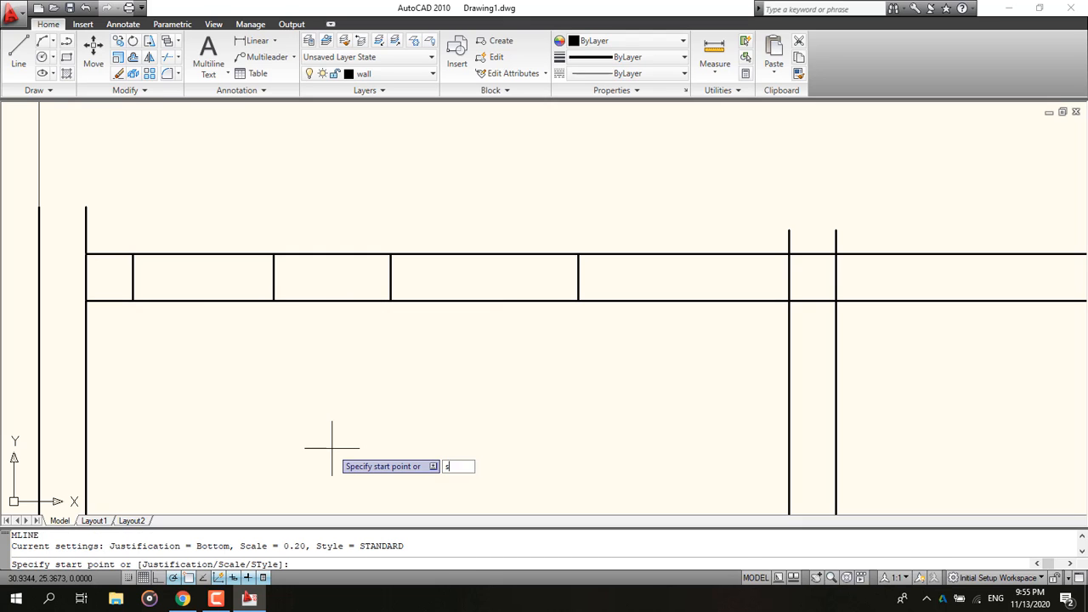
pyautogui.press('Return')
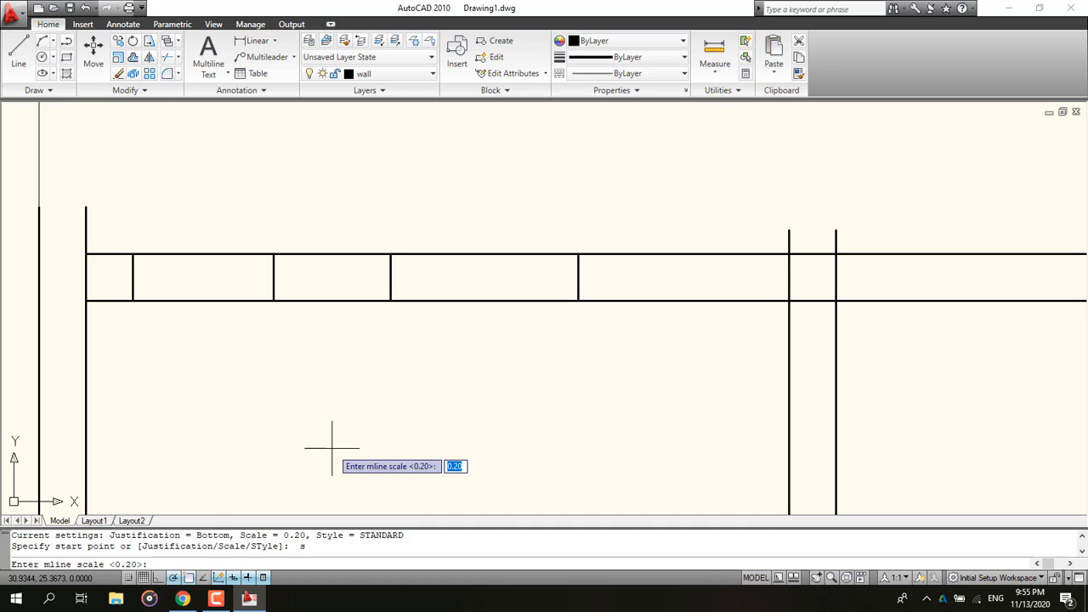
pyautogui.write('.1')
pyautogui.press('Return')
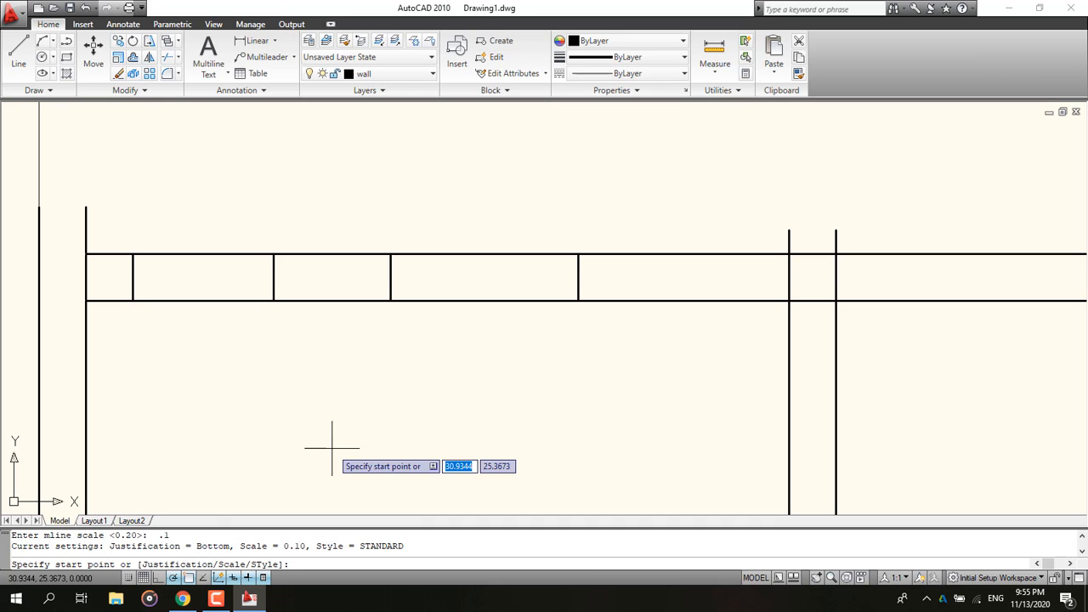
pyautogui.click(344, 300)
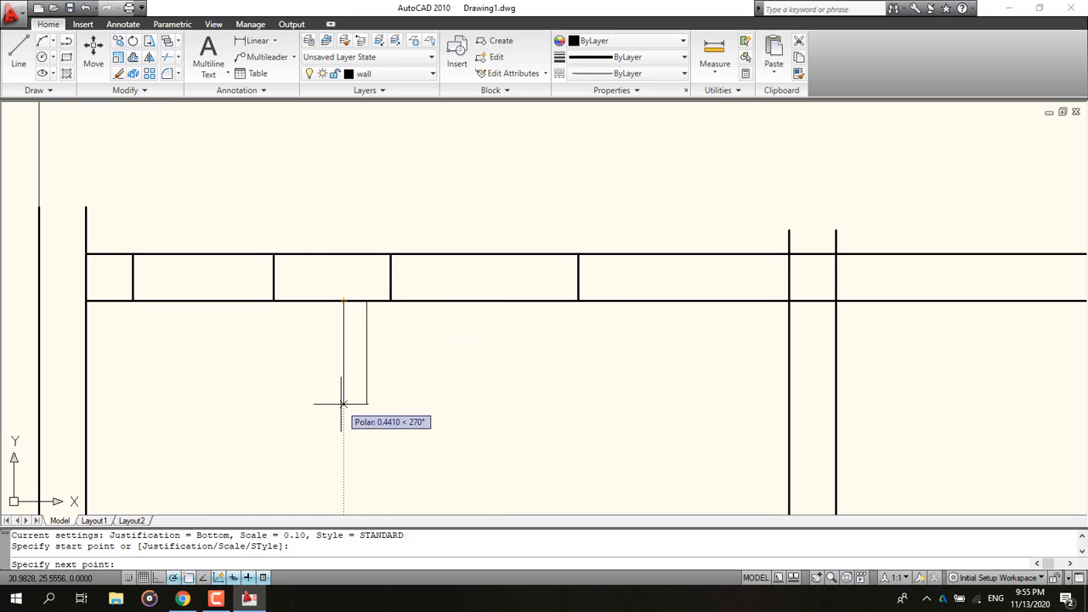
pyautogui.write('.8')
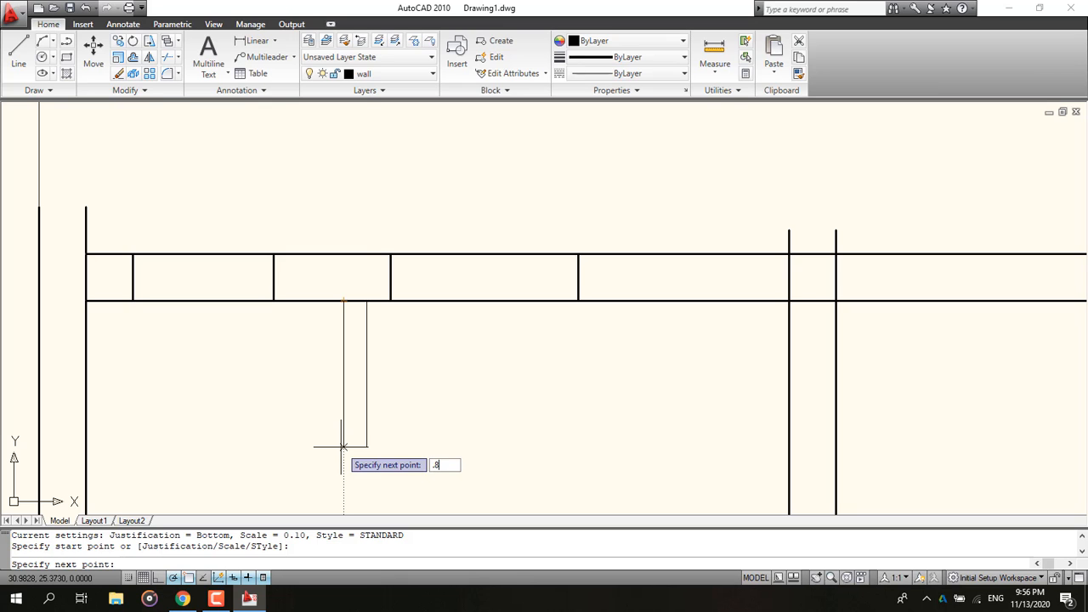
pyautogui.press('Return')
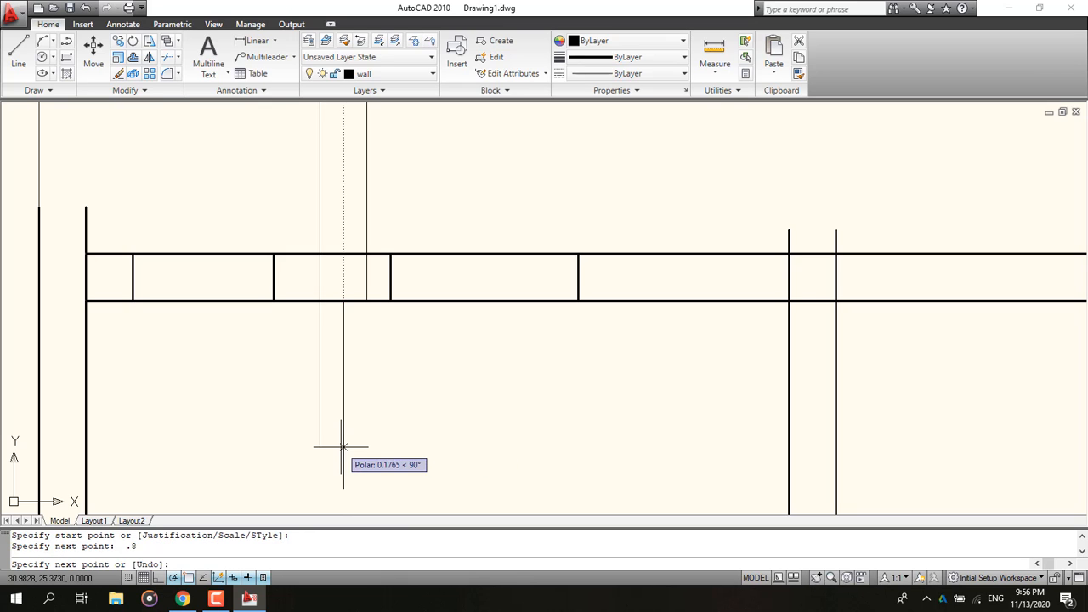
# Step: Review the overall plan layout and compare it with the reference ground floor plan PDF
pyautogui.press('Escape')
pyautogui.scroll(-4, 381, 437)
pyautogui.scroll(-1, 339, 313)
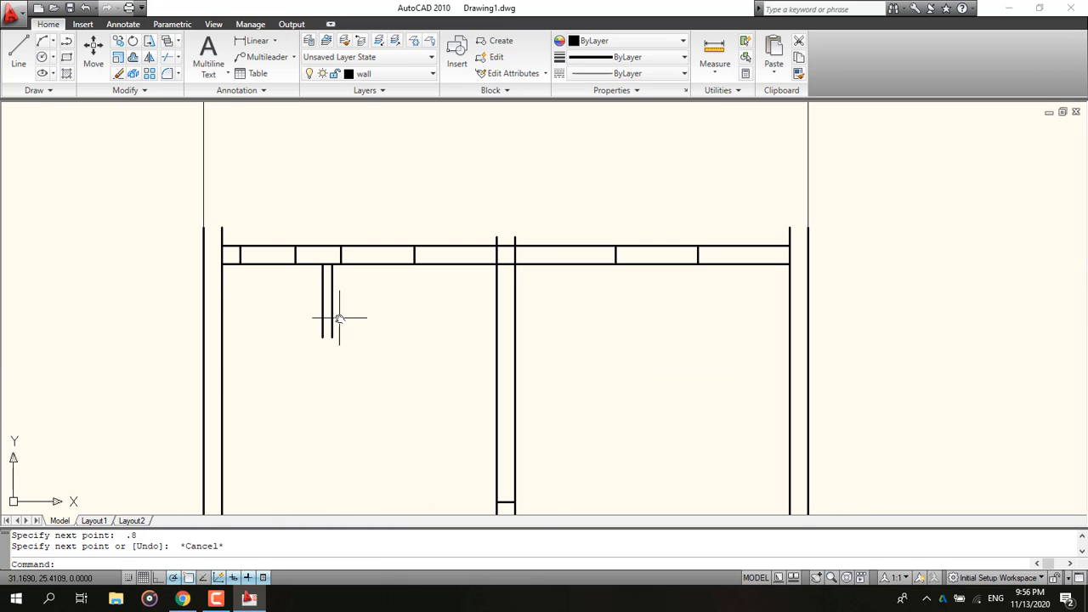
pyautogui.scroll(-2, 338, 289)
pyautogui.scroll(-2, 337, 289)
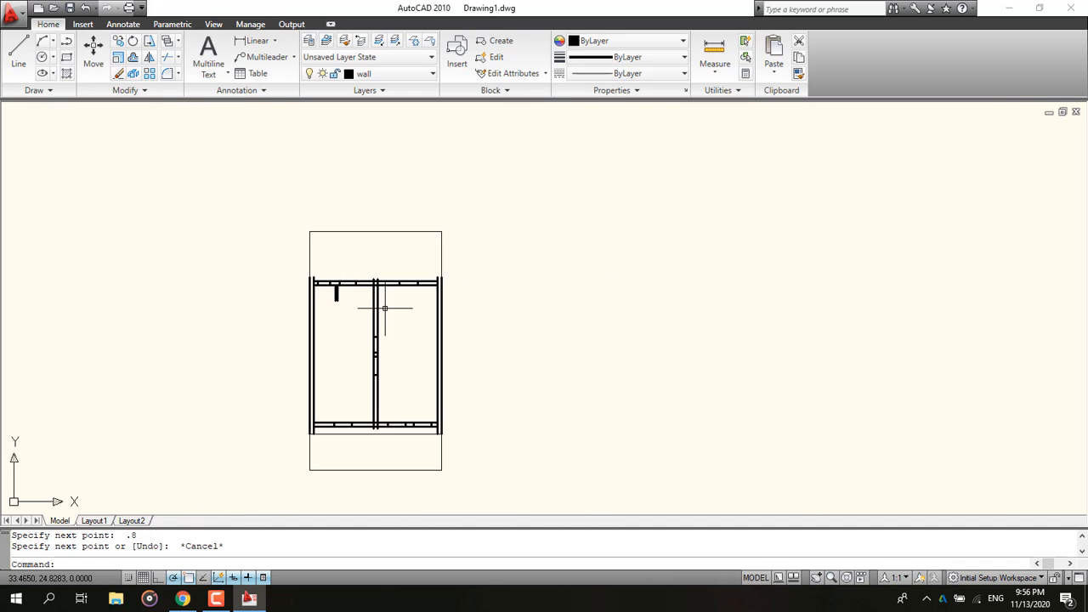
pyautogui.scroll(1, 402, 308)
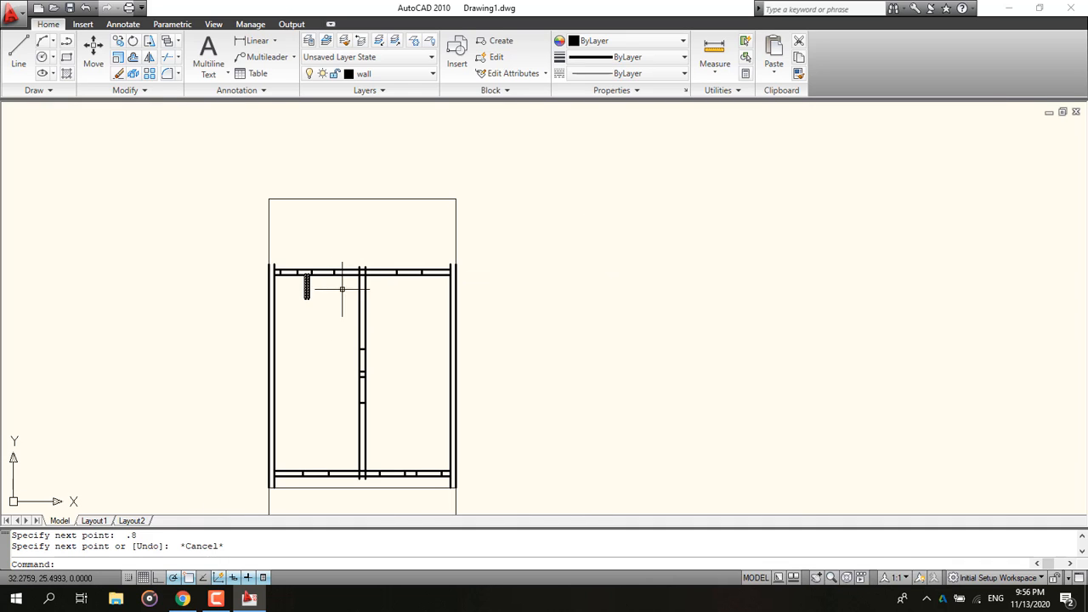
pyautogui.scroll(9, 310, 292)
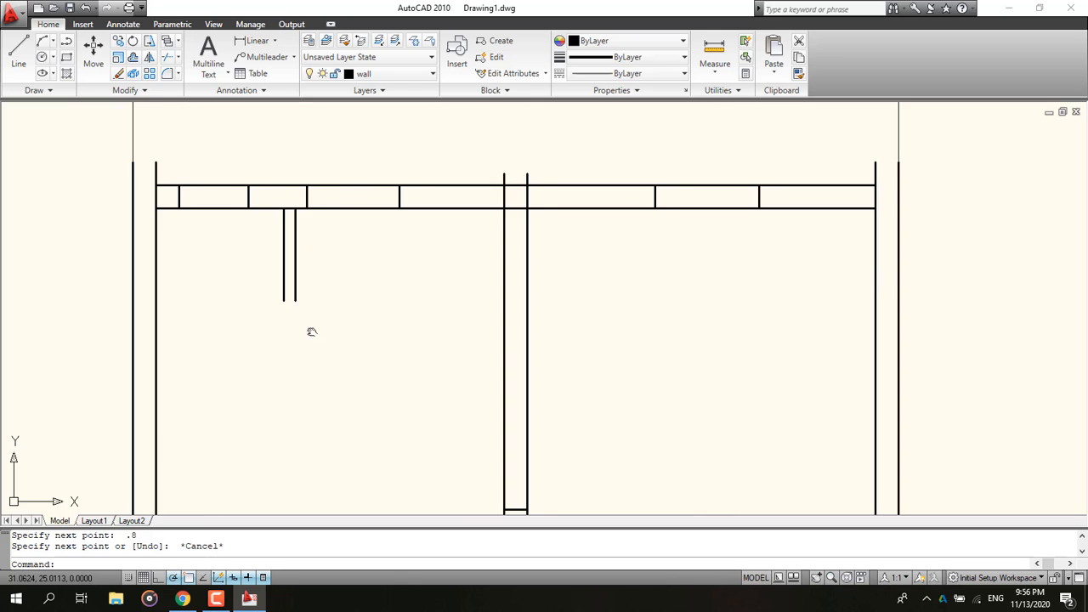
pyautogui.click(189, 601)
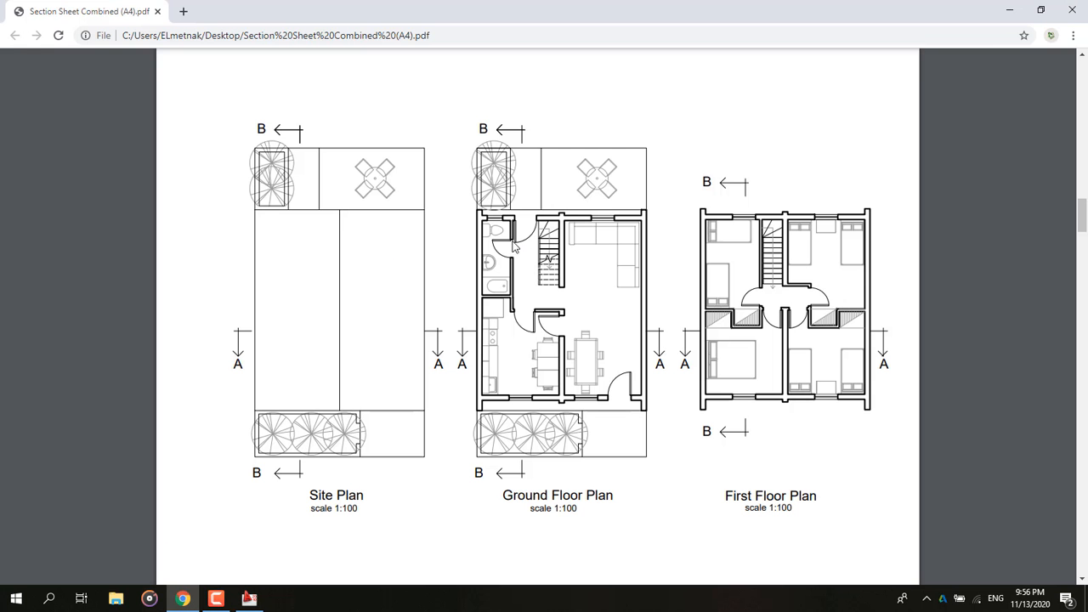
pyautogui.click(1009, 10)
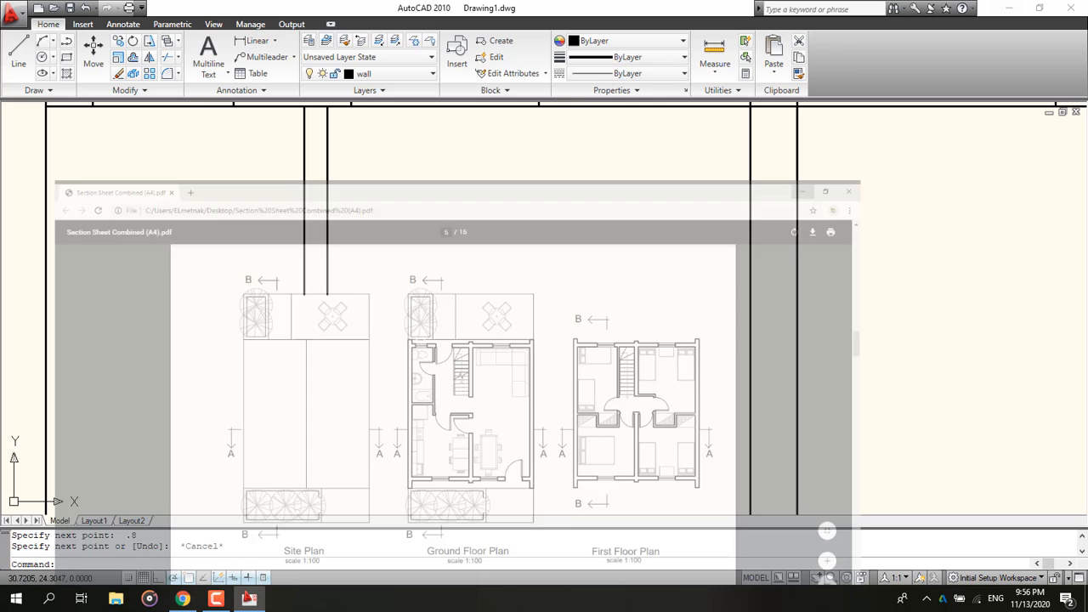
# Step: Try a 0.2 by 0.9 rectangle downward from the end of the 0.8 wall, and undo it
pyautogui.click(67, 57)
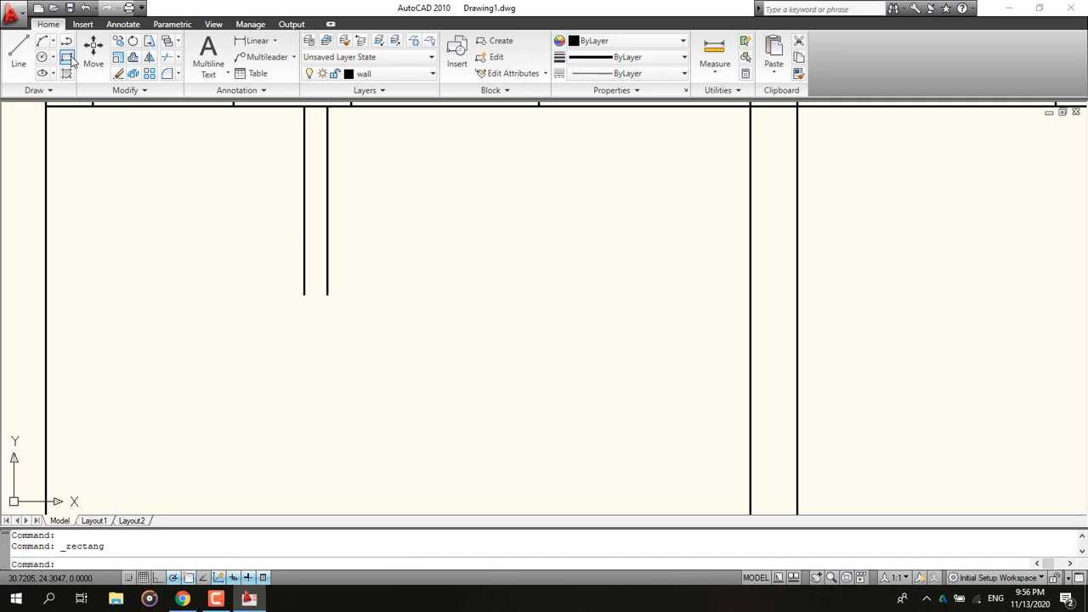
pyautogui.click(327, 293)
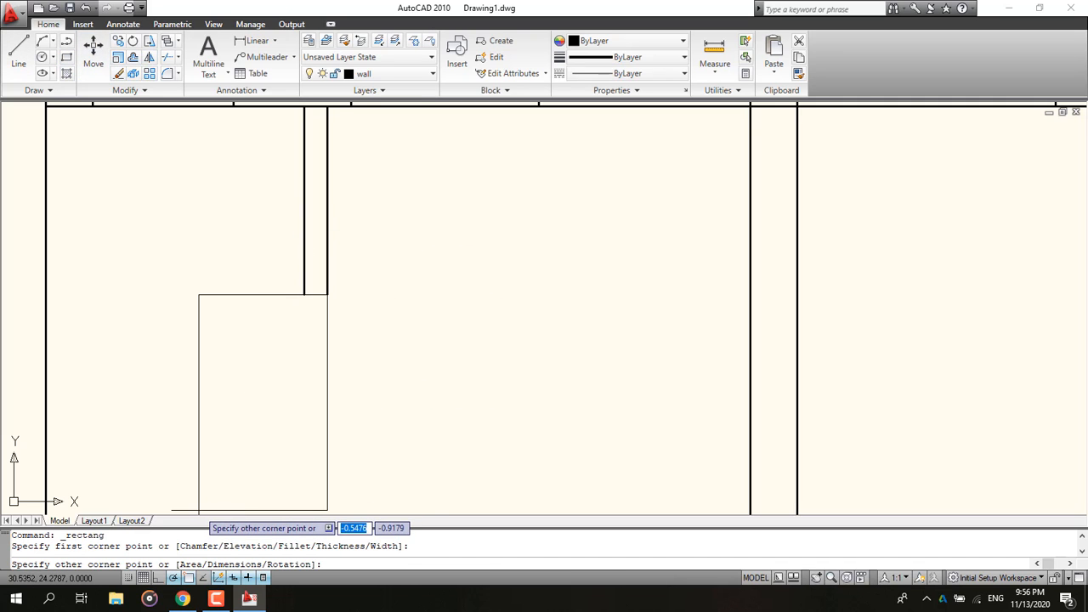
pyautogui.write('d')
pyautogui.press('Return')
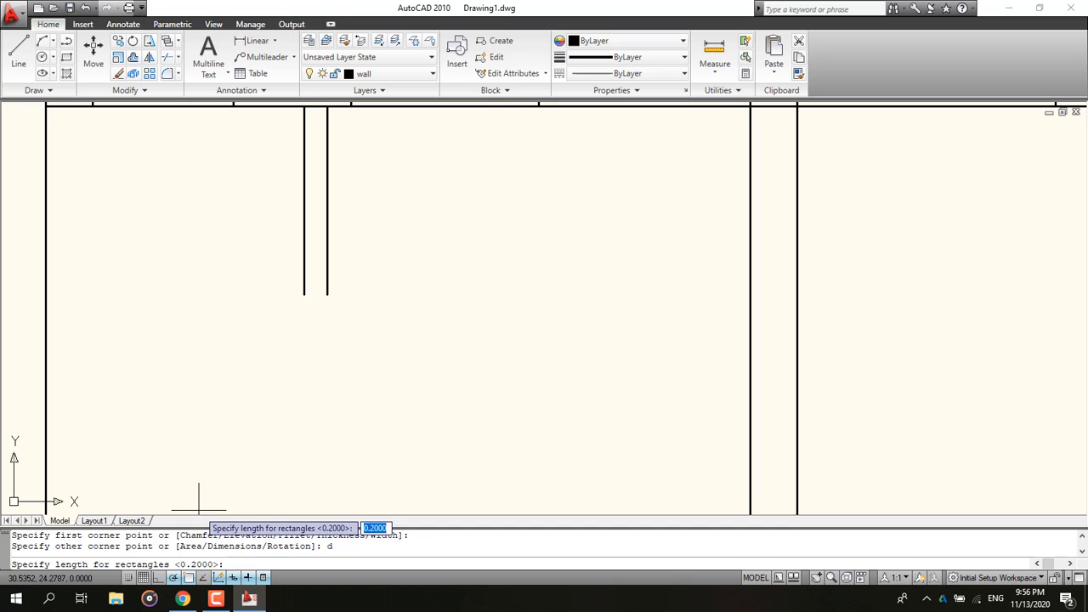
pyautogui.write('.2')
pyautogui.press('Return')
pyautogui.press('Return')
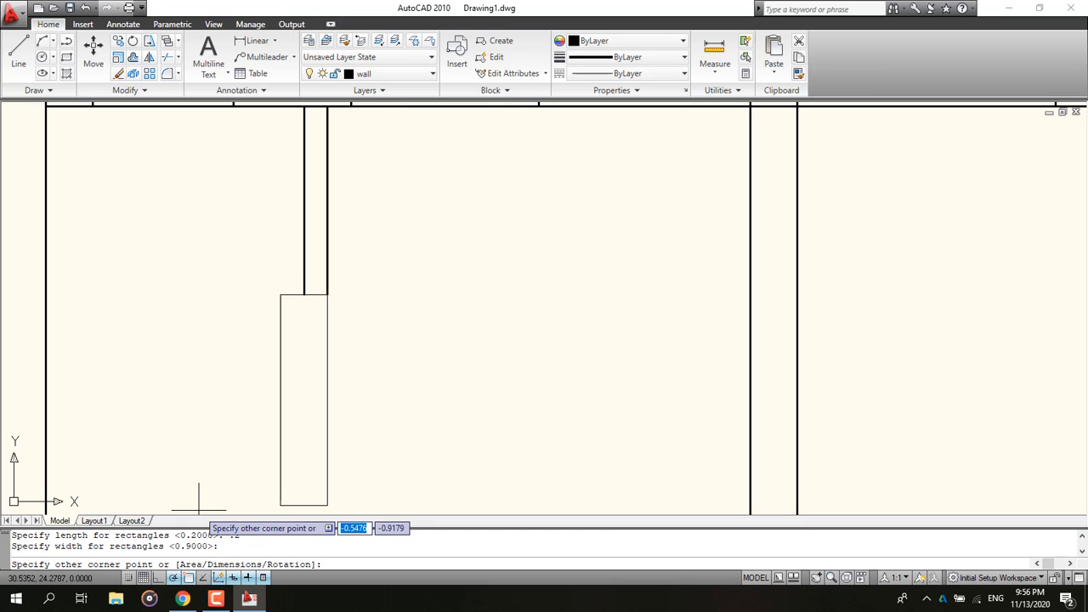
pyautogui.click(289, 400)
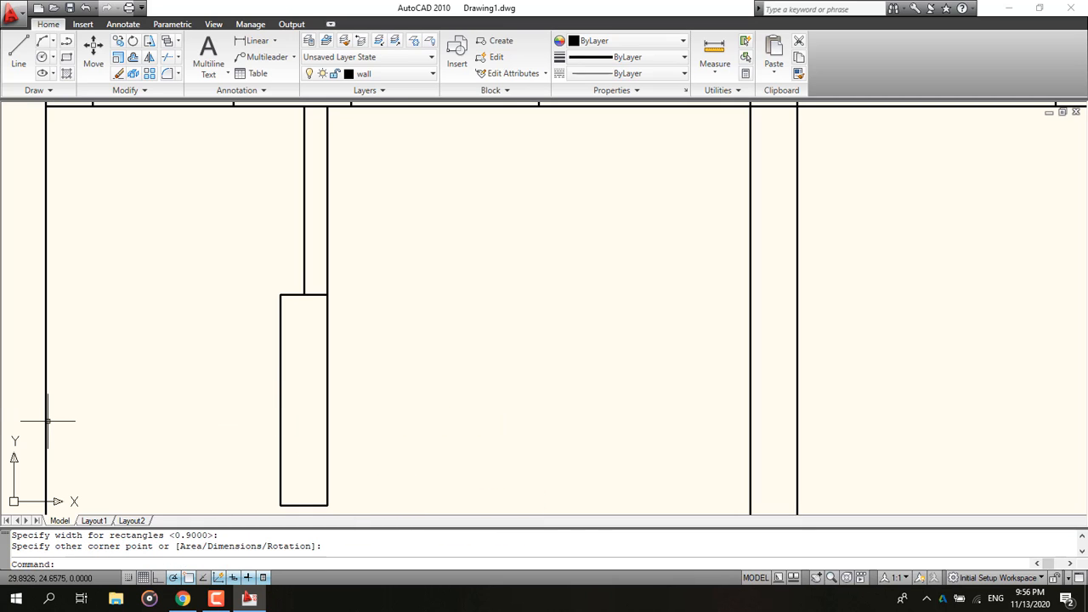
pyautogui.hotkey('ctrl', 'z')
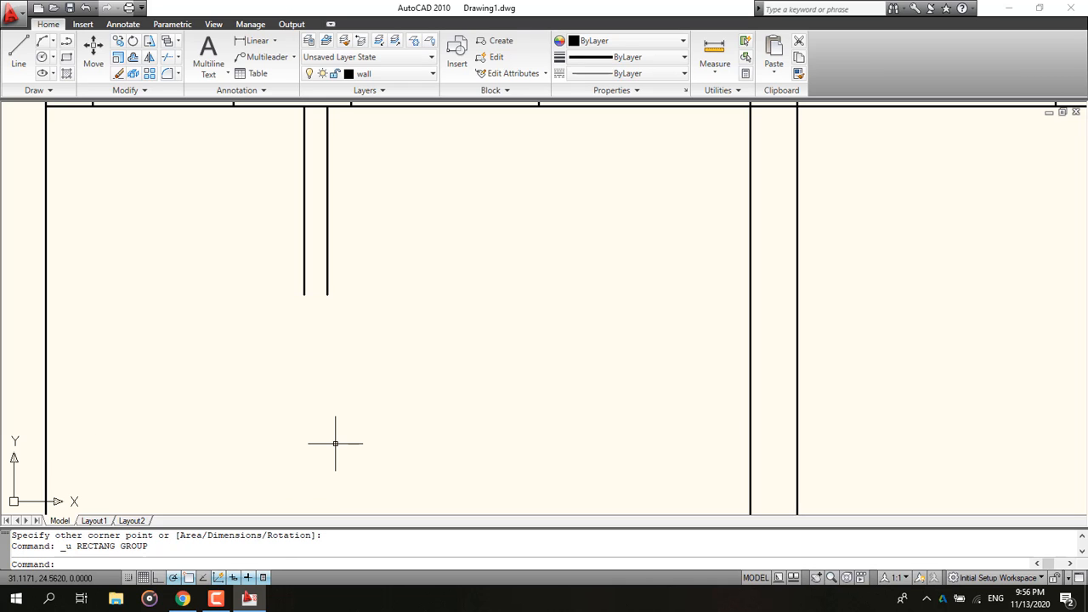
# Step: Draw a 0.1 by 0.9 rectangle downward from the end of the 0.8 wall as a door opening
pyautogui.click(66, 57)
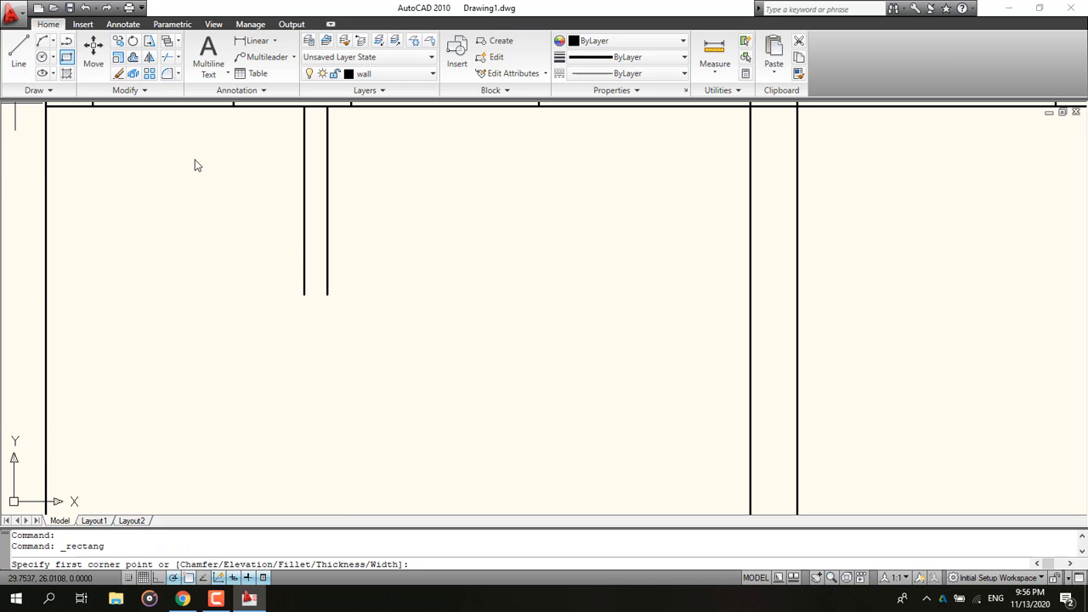
pyautogui.click(327, 294)
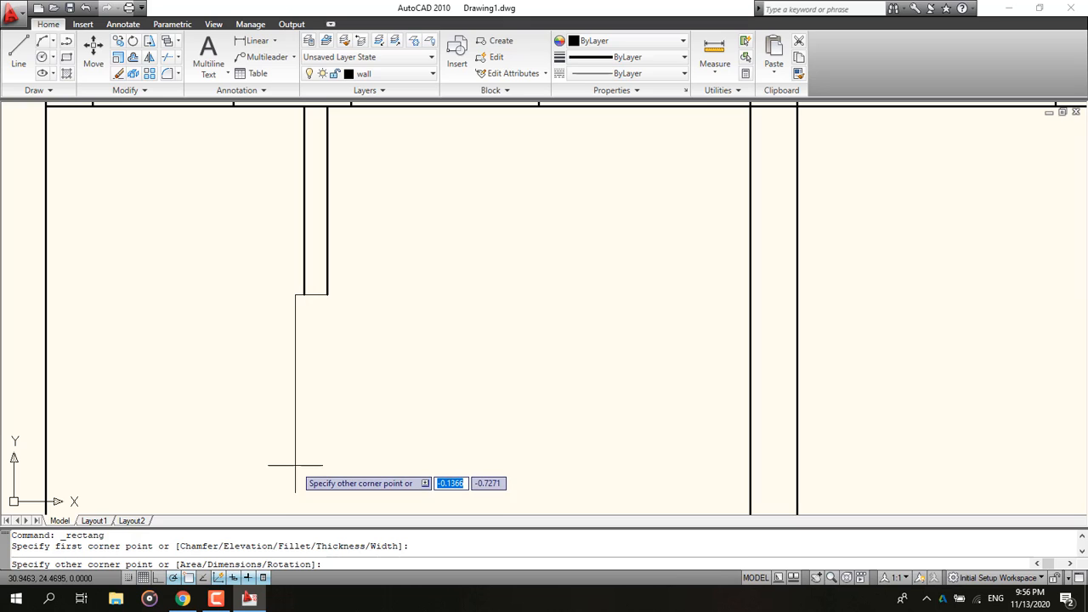
pyautogui.write('d')
pyautogui.press('Return')
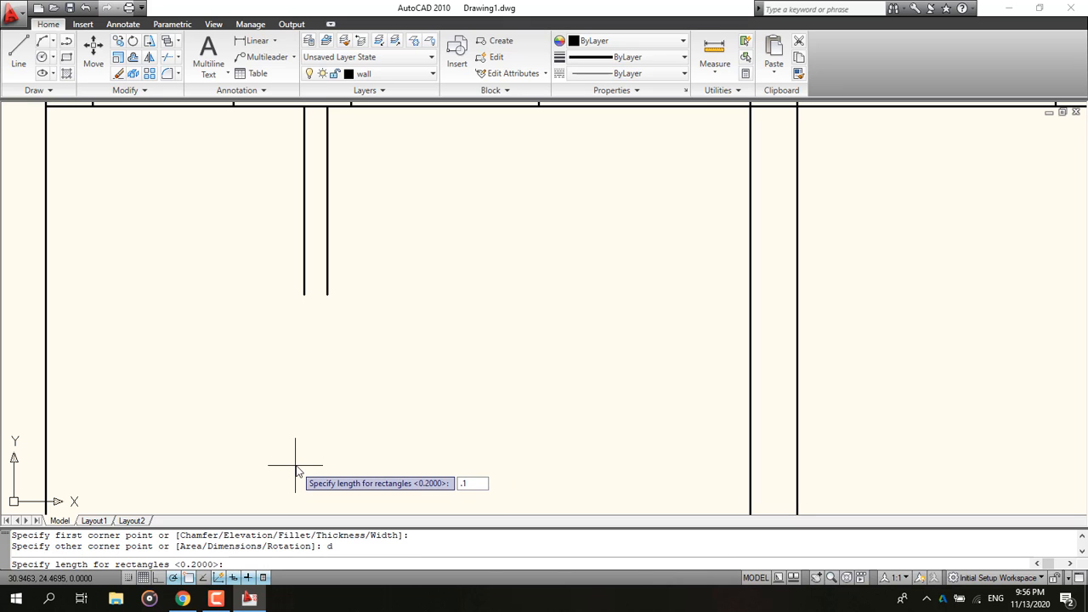
pyautogui.write('.1')
pyautogui.press('Return')
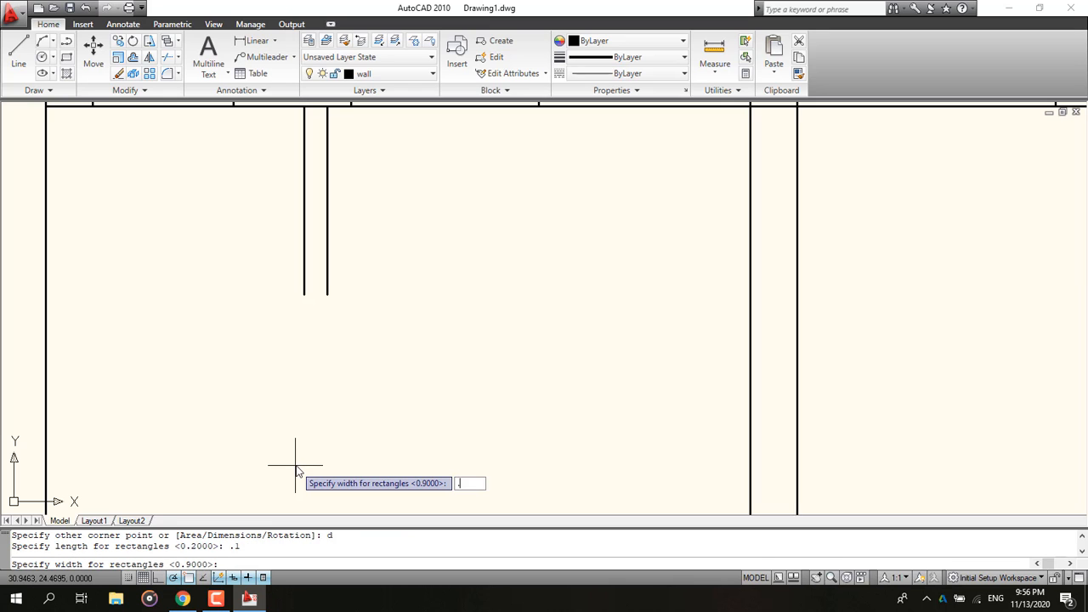
pyautogui.press('Return')
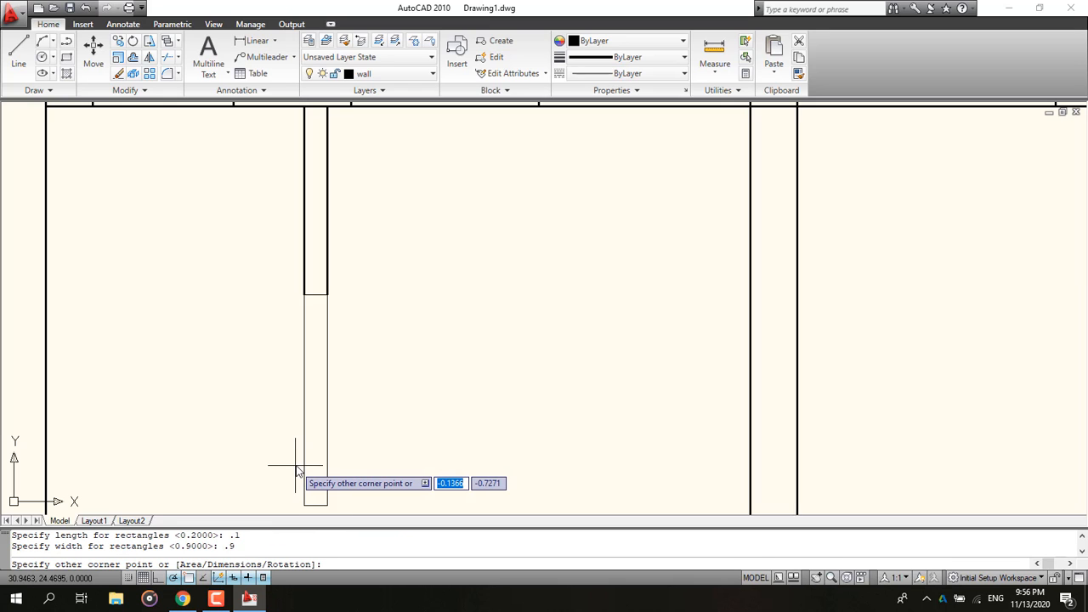
pyautogui.click(295, 466)
# Step: Check the reference plan and draw a 2.1-long multiline wall downward from the bottom of the 0.1 rectangle
pyautogui.scroll(-2, 296, 464)
pyautogui.moveTo(296, 464); pyautogui.dragTo(253, 329, button='middle')
pyautogui.moveTo(261, 392); pyautogui.dragTo(268, 381, button='middle')
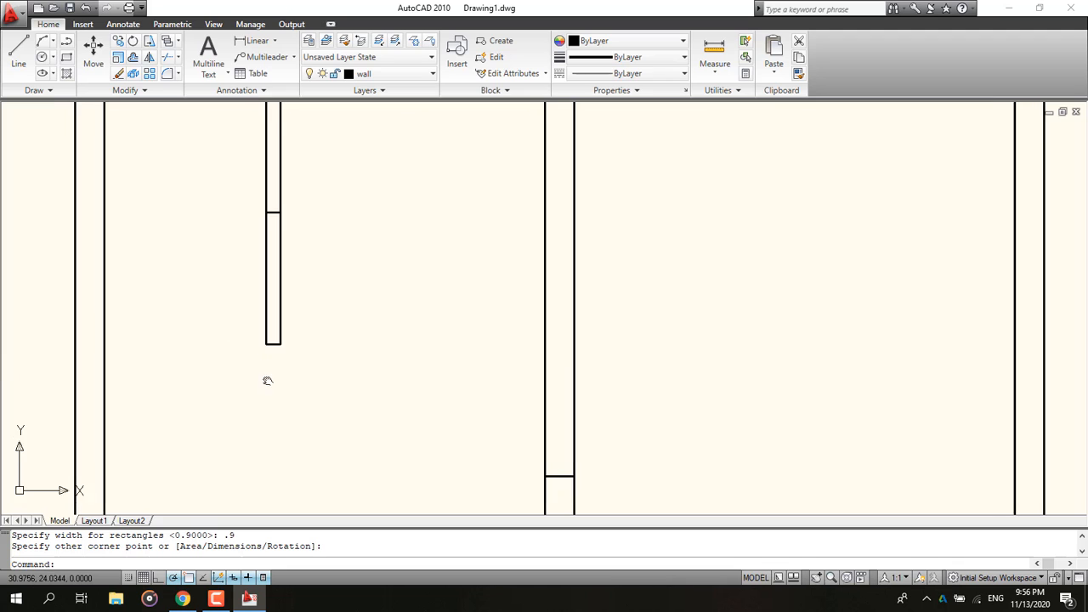
pyautogui.hotkey('alt', 'Tab')
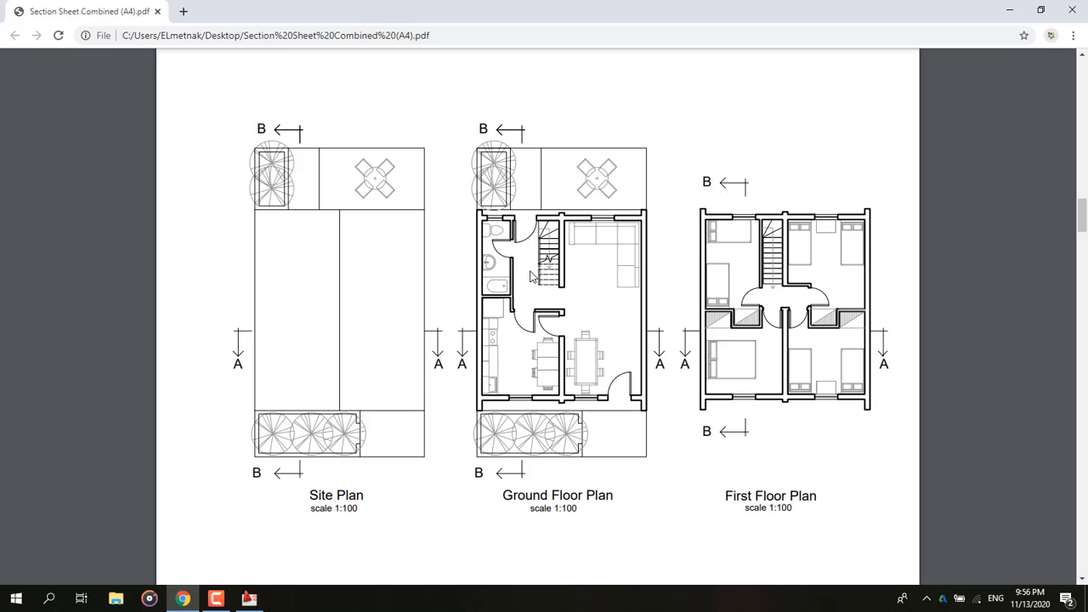
pyautogui.hotkey('alt', 'Tab')
pyautogui.press('Escape')
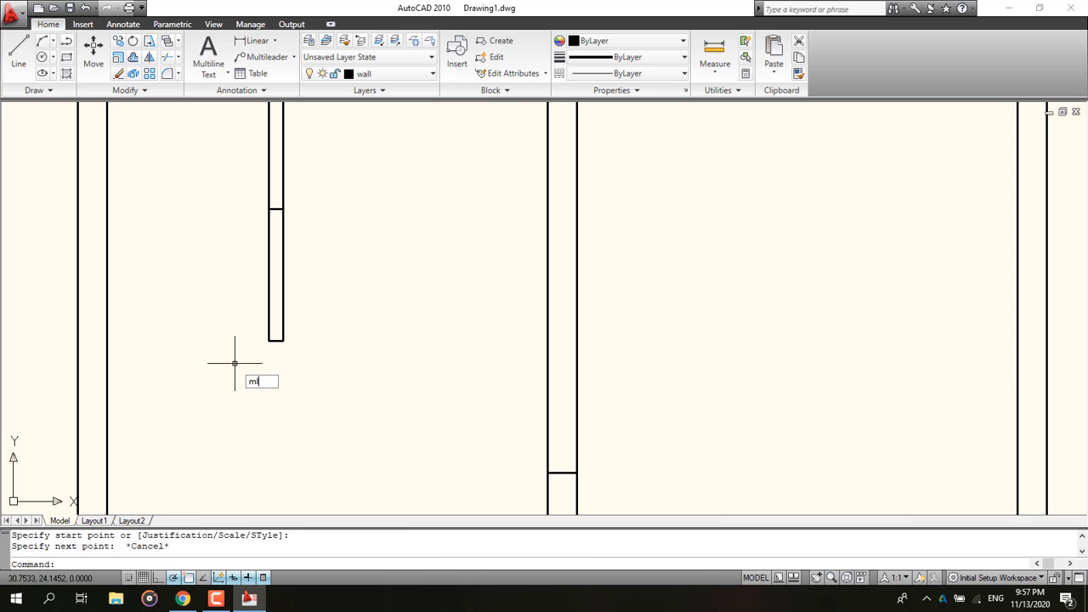
pyautogui.press('Return')
pyautogui.click(269, 341)
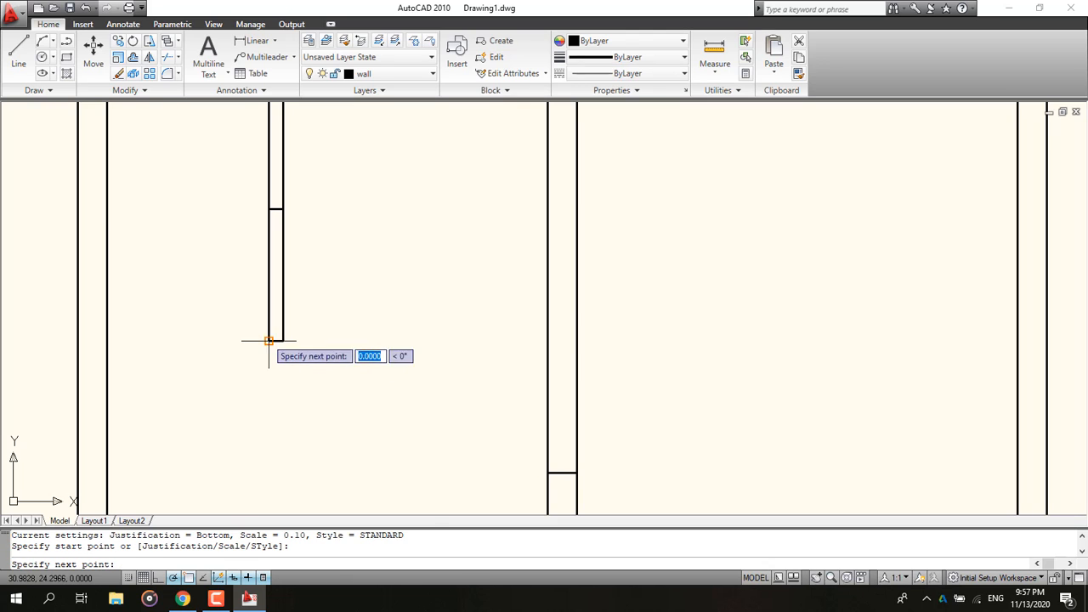
pyautogui.write('2.1')
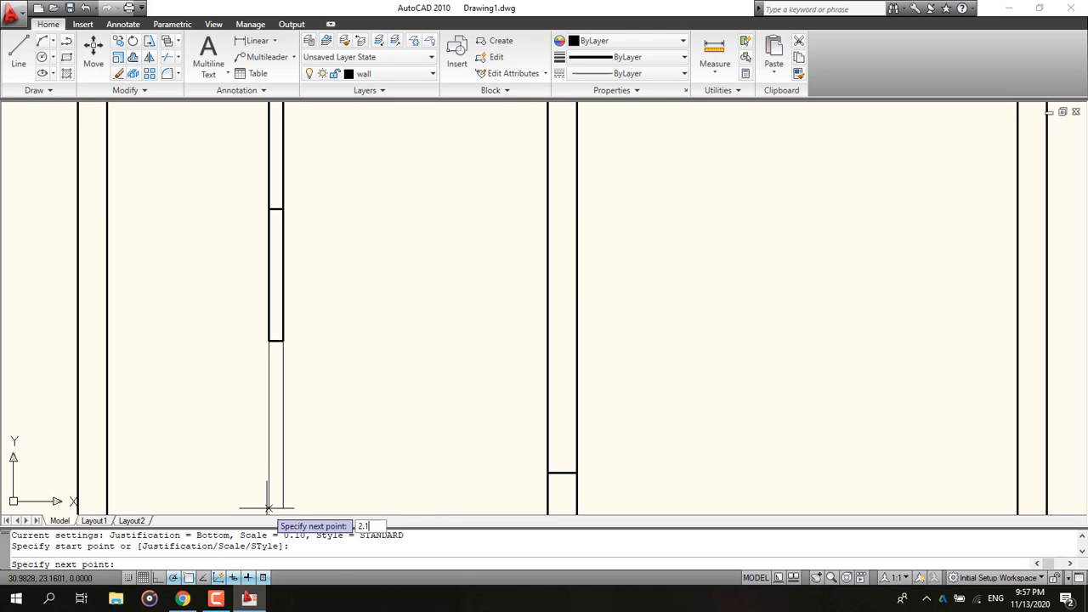
pyautogui.press('Return')
pyautogui.press('Escape')
# Step: Draw a 0.2-long multiline wall rightward from the bottom end of the 2.1 wall
pyautogui.scroll(-3, 502, 461)
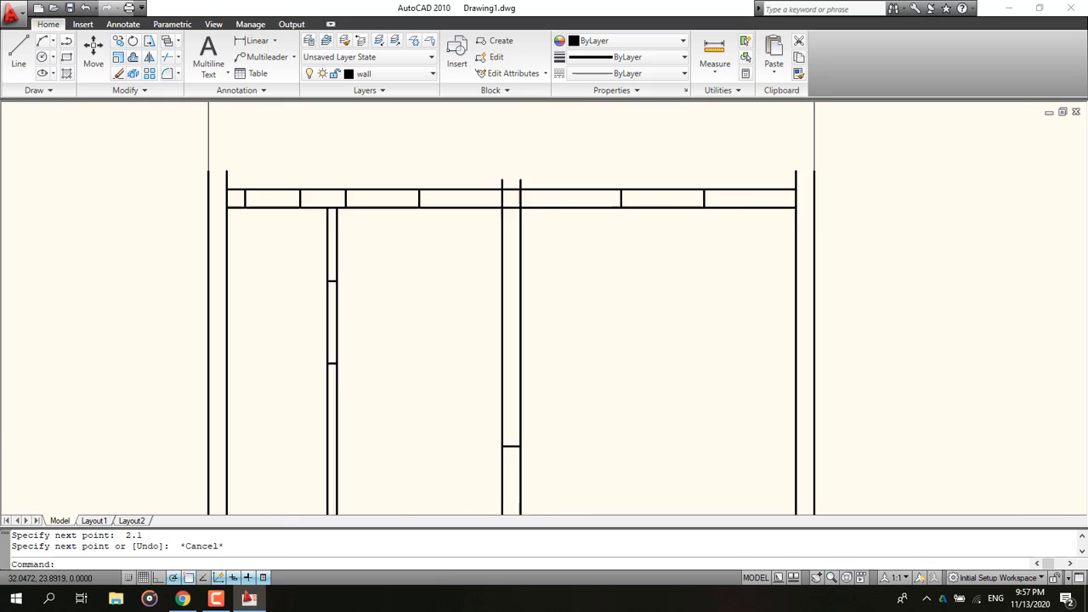
pyautogui.scroll(-3, 384, 293)
pyautogui.scroll(8, 339, 376)
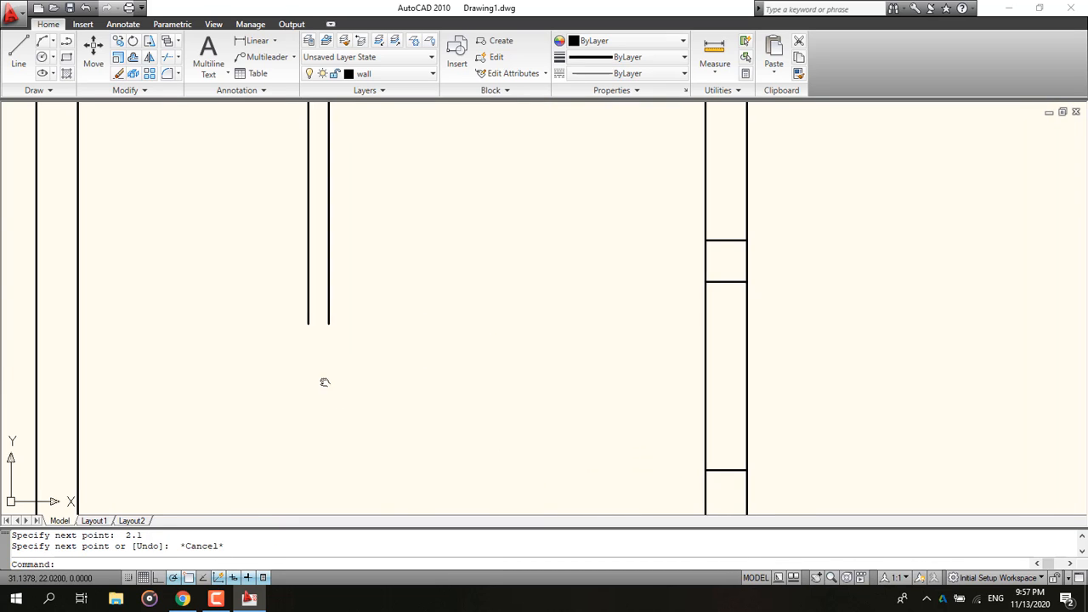
pyautogui.scroll(2, 291, 393)
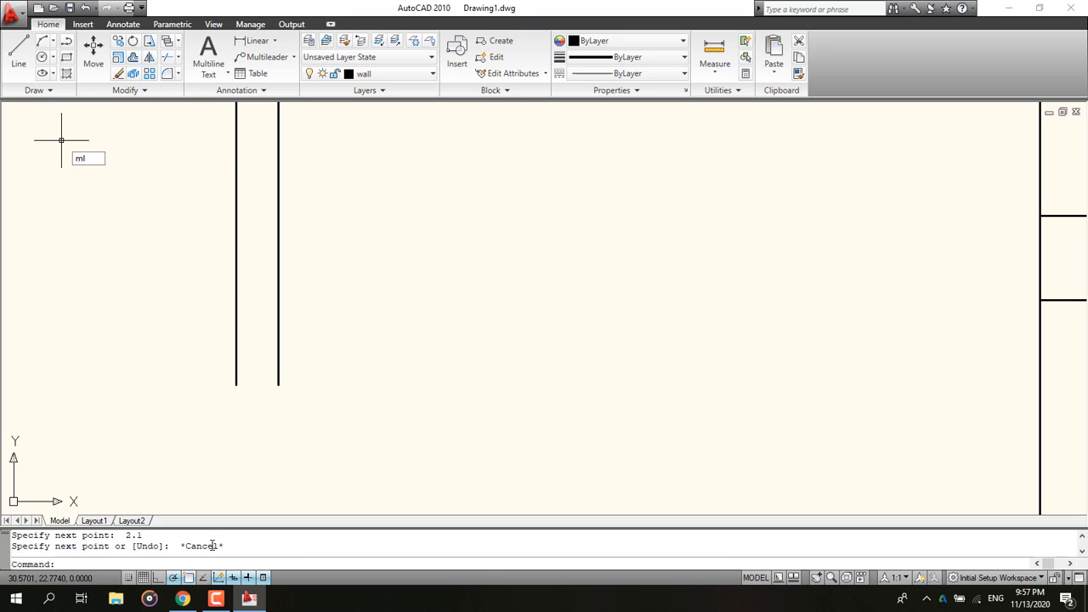
pyautogui.press('Return')
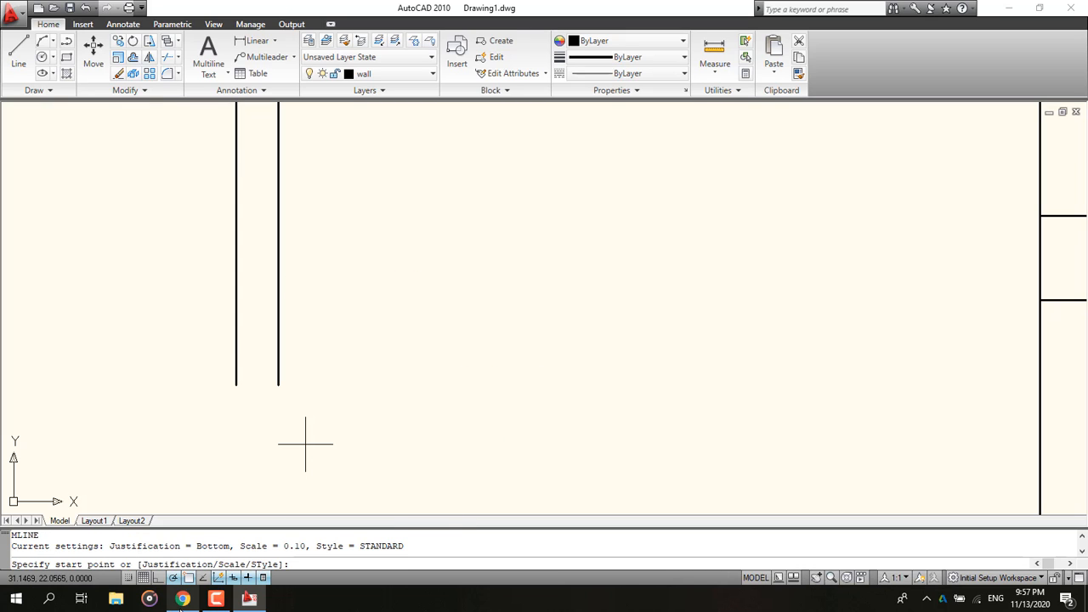
pyautogui.click(182, 598)
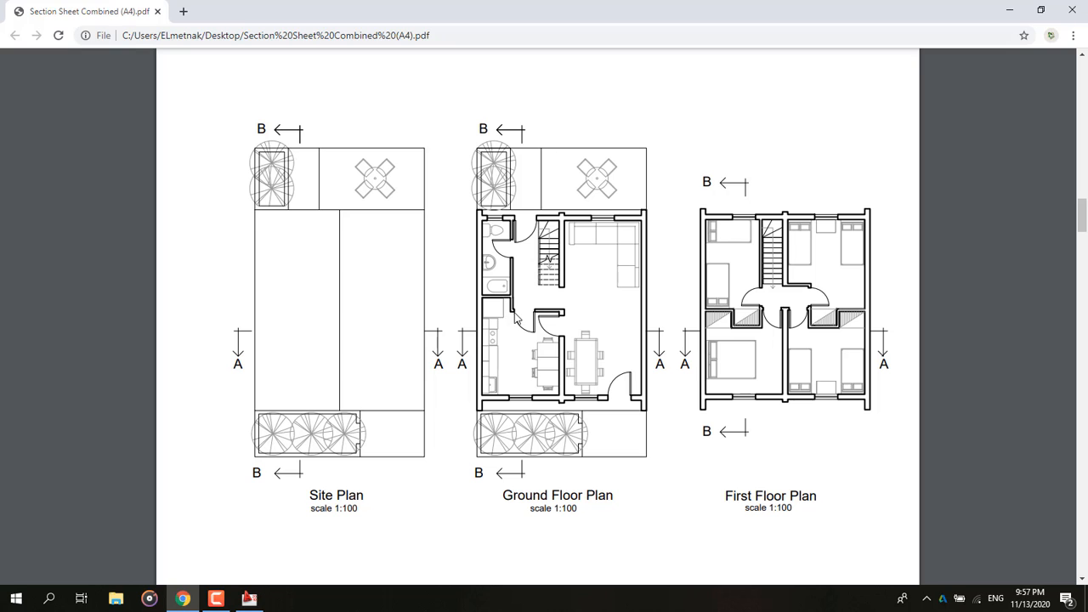
pyautogui.hotkey('alt', 'Tab')
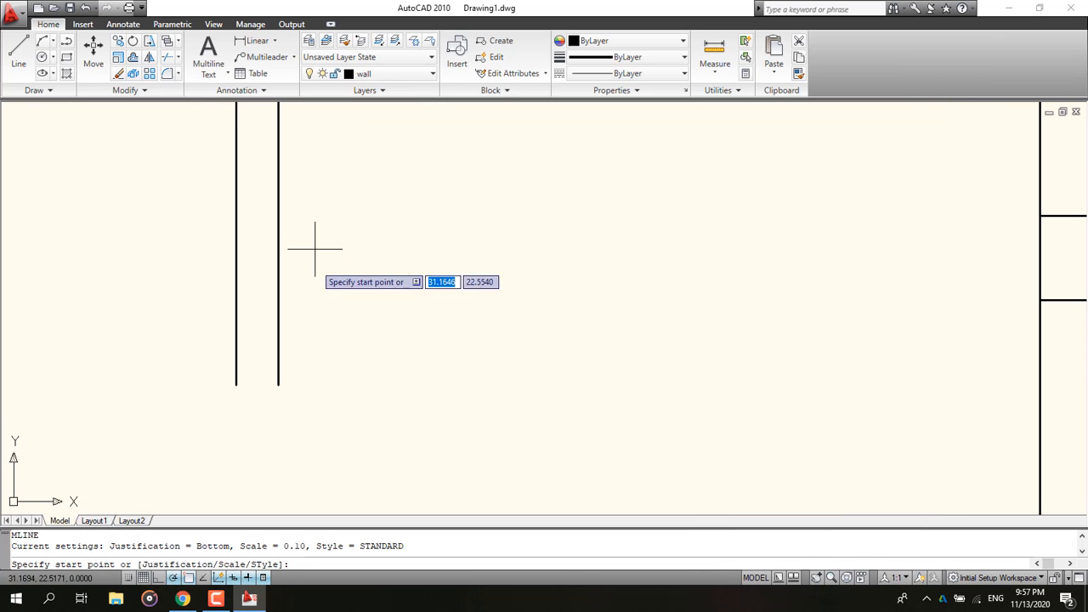
pyautogui.click(235, 385)
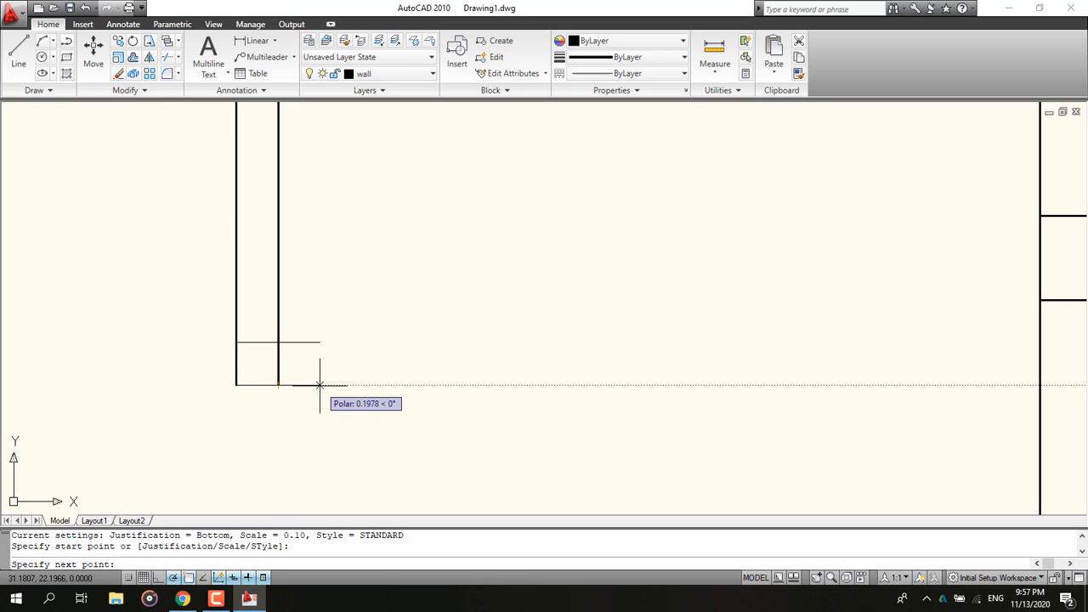
pyautogui.write('.2')
pyautogui.press('Return')
pyautogui.press('Escape')
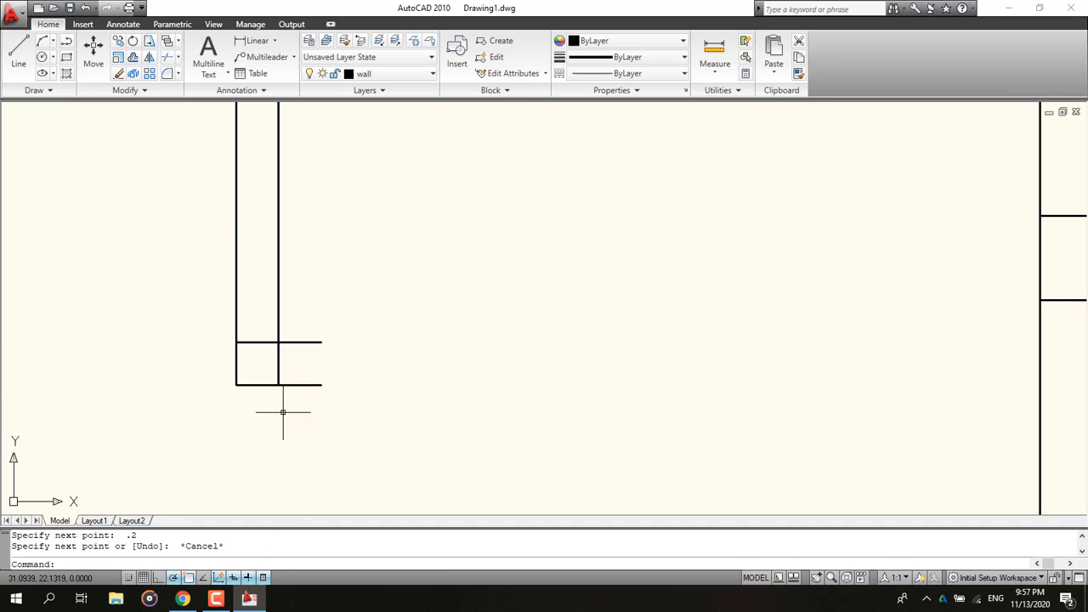
# Step: Check the reference plan and draw a 0.5-long guide line upward along the wall edge from the short multiline's top corner
pyautogui.scroll(-2, 284, 413)
pyautogui.scroll(-2, 267, 383)
pyautogui.click(182, 598)
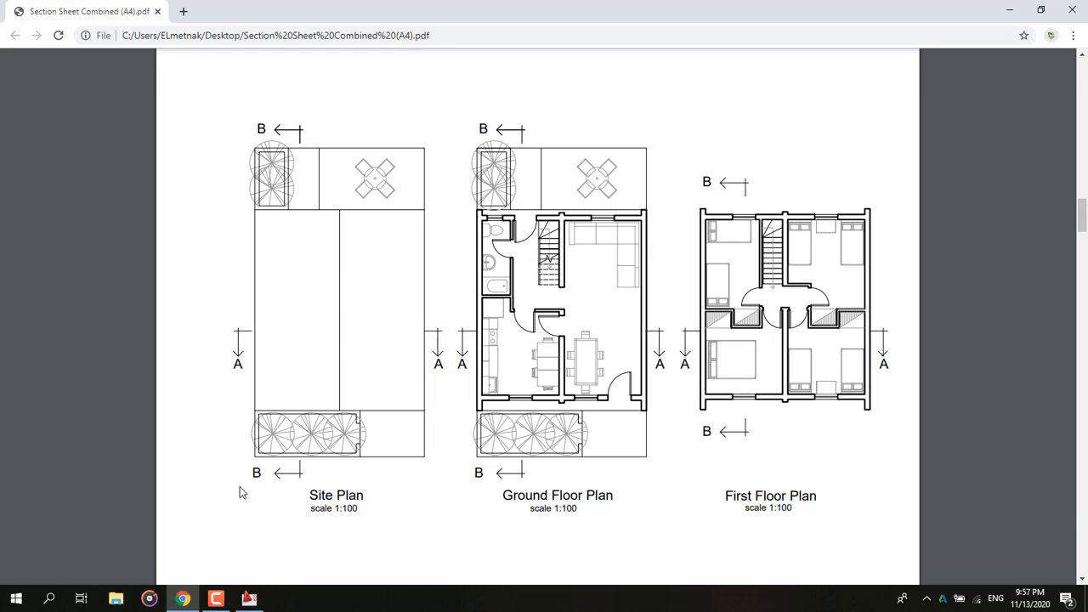
pyautogui.click(249, 599)
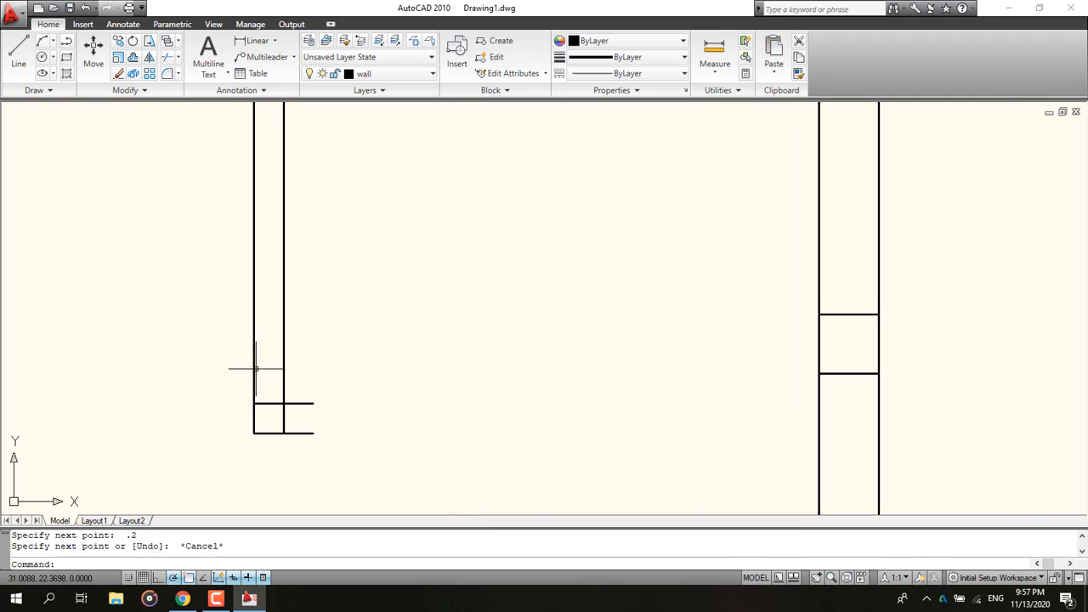
pyautogui.click(18, 55)
pyautogui.click(253, 404)
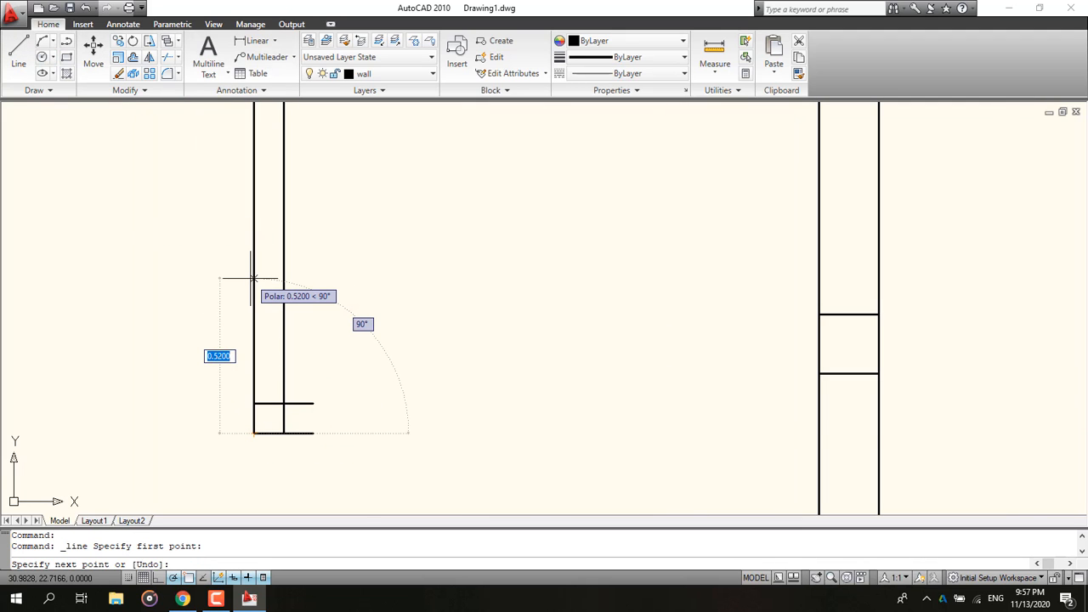
pyautogui.write('.5')
pyautogui.press('Return')
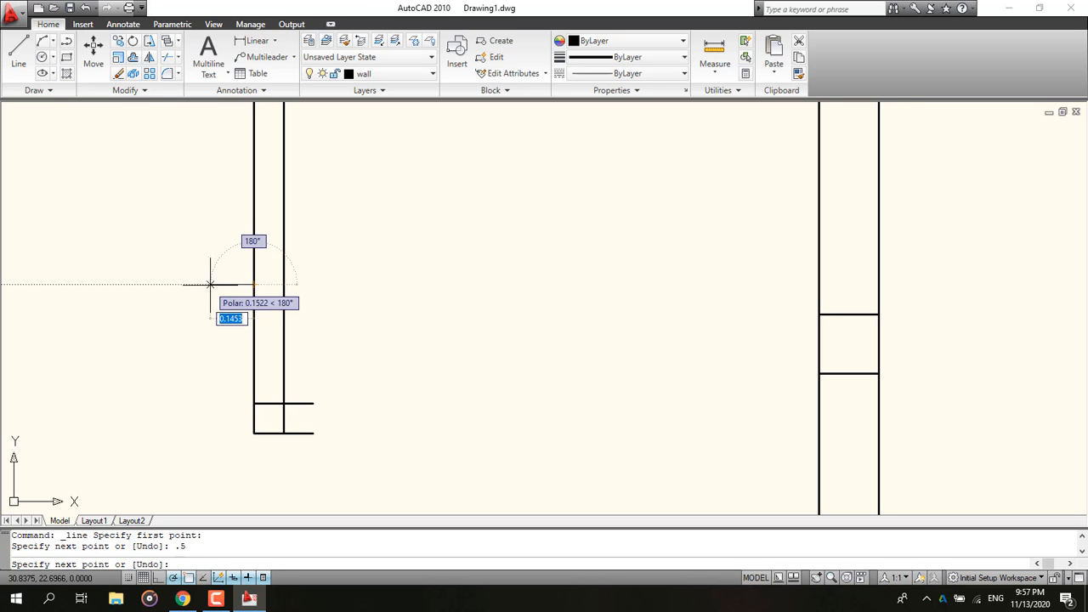
pyautogui.moveTo(210, 284); pyautogui.dragTo(528, 305, button='middle')
pyautogui.press('Escape')
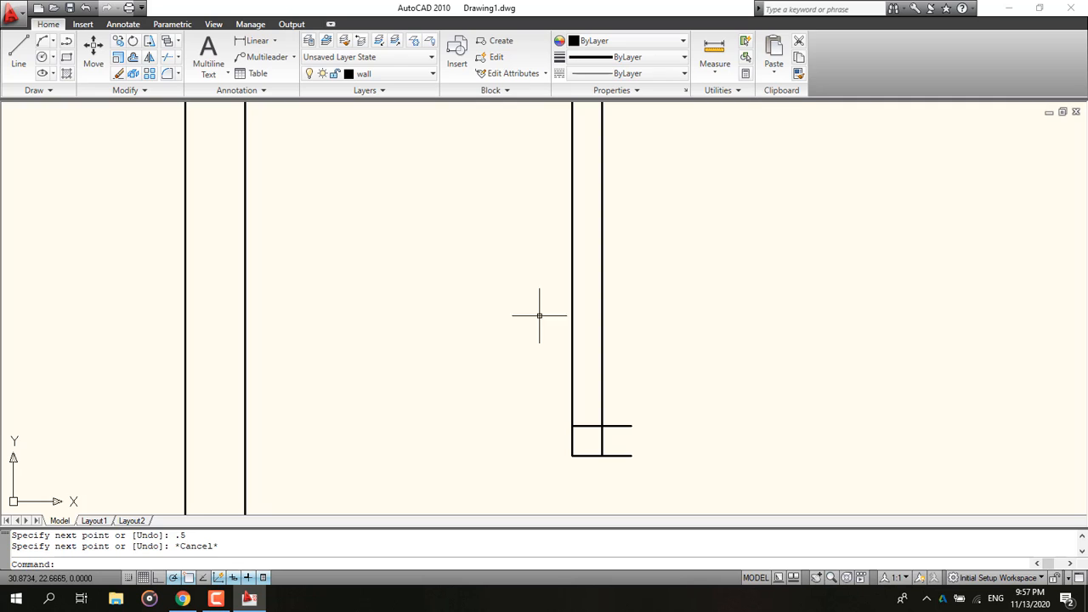
pyautogui.write('m')
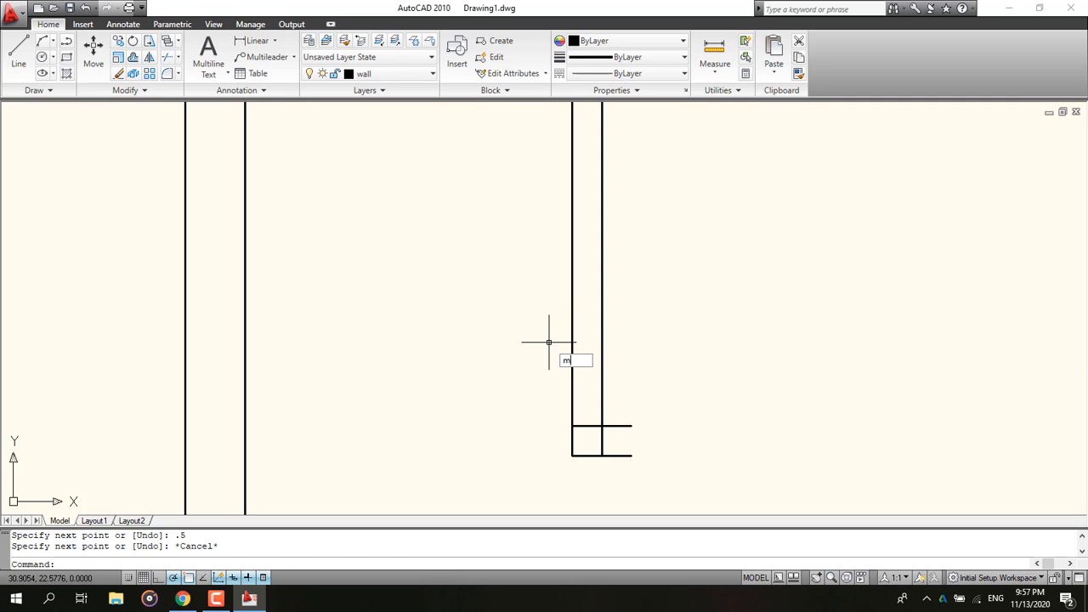
pyautogui.write('l')
pyautogui.press('Return')
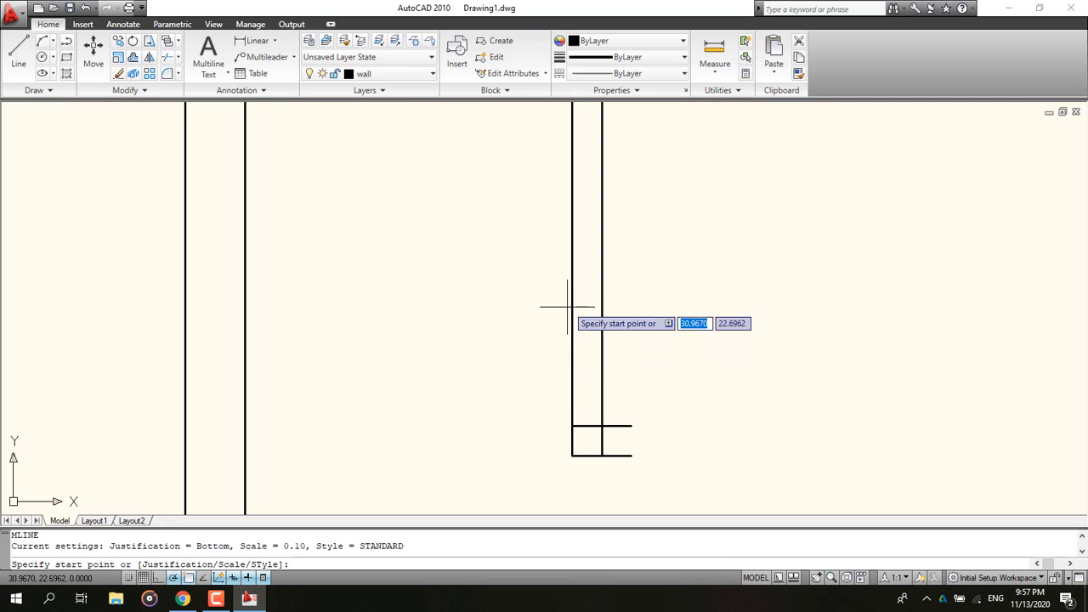
pyautogui.click(570, 307)
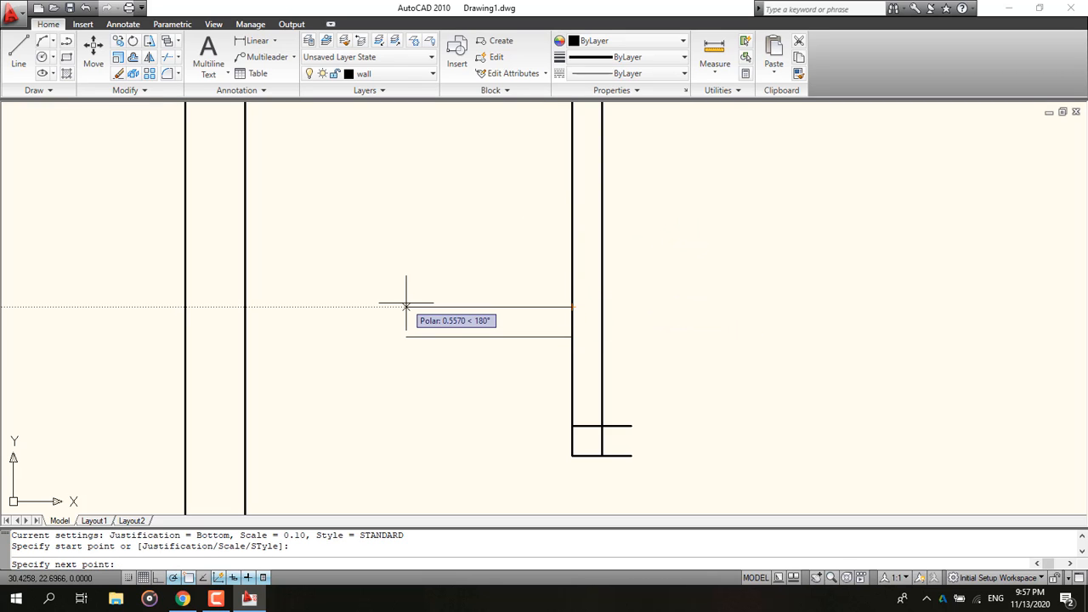
pyautogui.press('Escape')
# Step: Draw a top-justified multiline wall about 1.1 long leftward from the vertical wall to the opposite wall
pyautogui.write('ml')
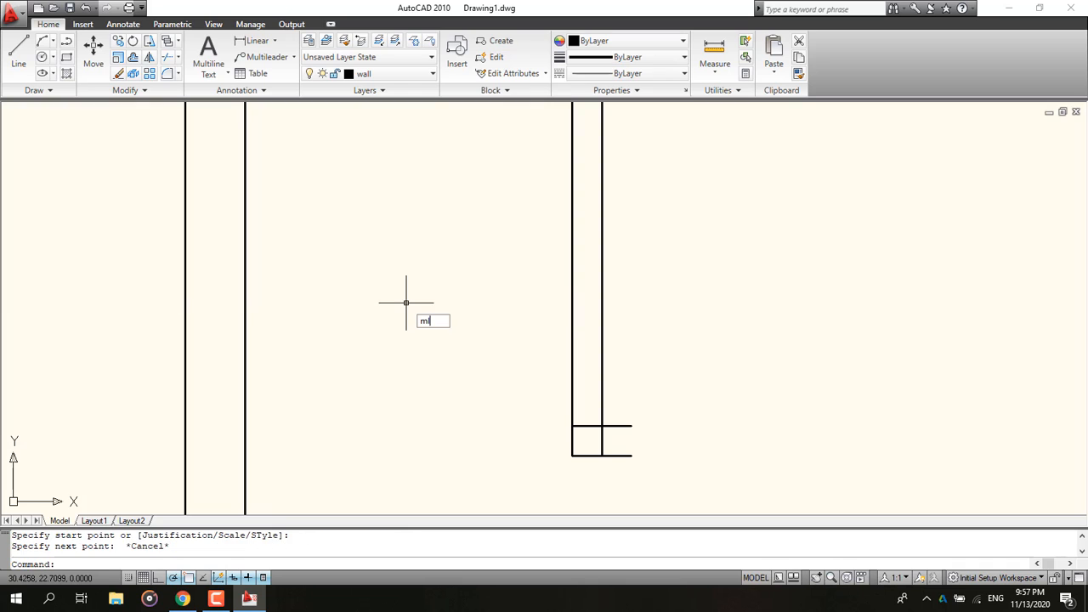
pyautogui.press('Return')
pyautogui.write('j')
pyautogui.press('Return')
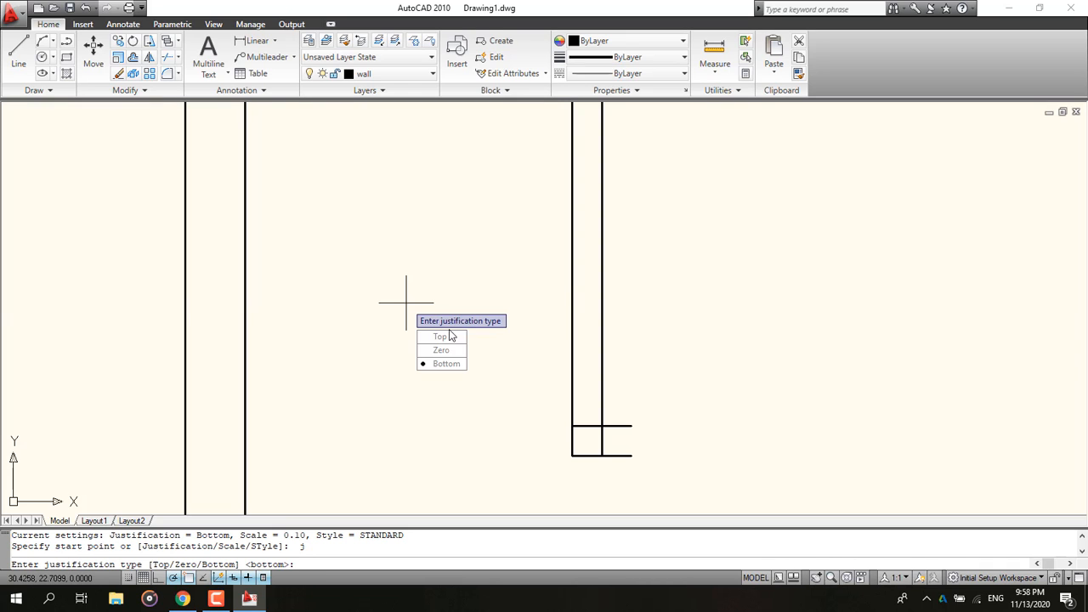
pyautogui.click(435, 337)
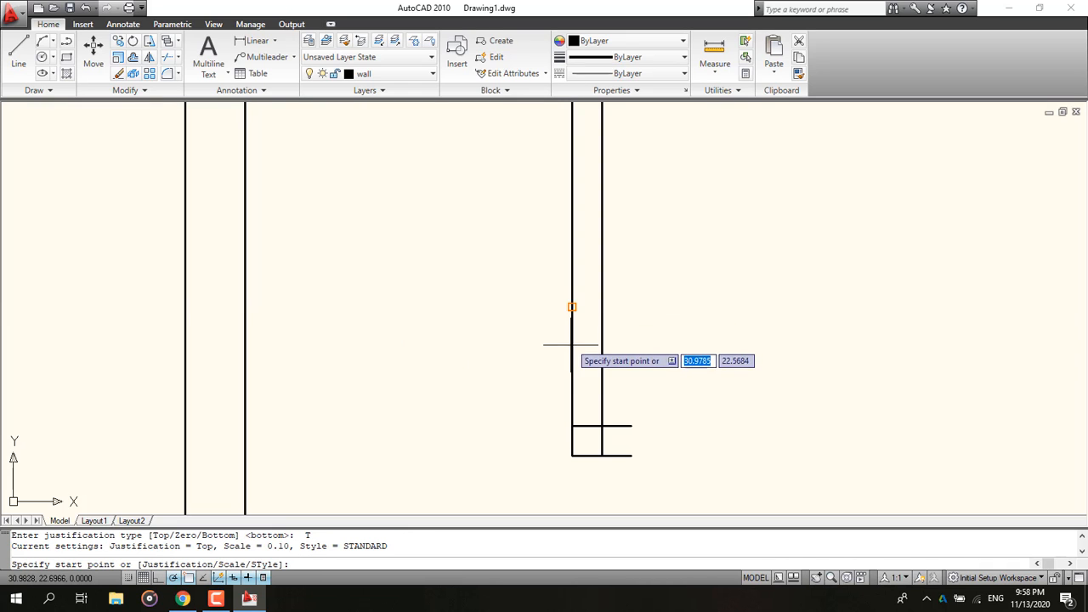
pyautogui.click(572, 306)
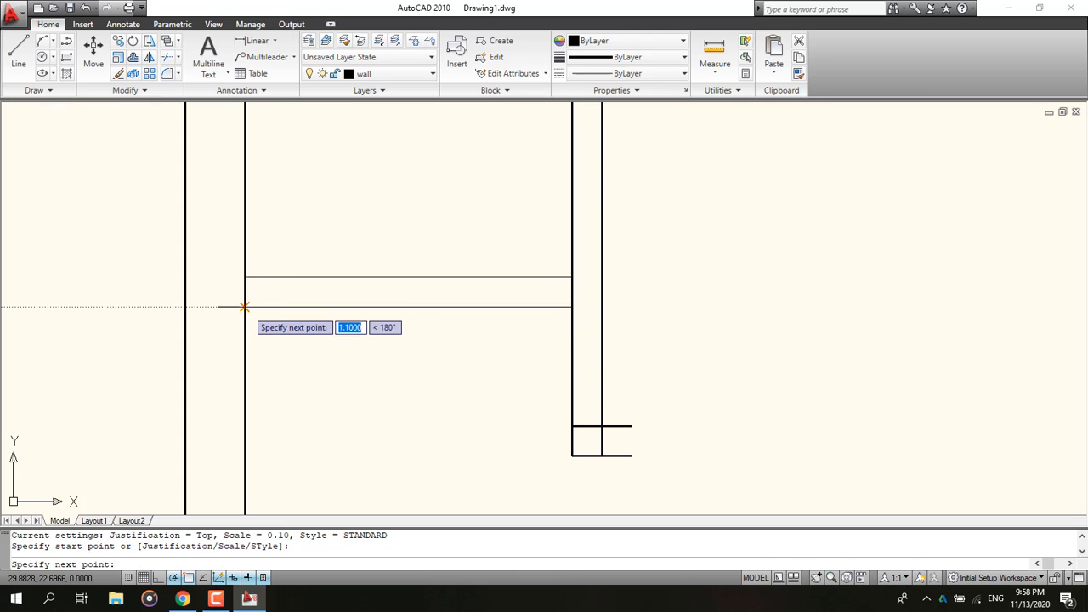
pyautogui.click(245, 307)
pyautogui.press('Escape')
pyautogui.scroll(-10, 430, 379)
pyautogui.moveTo(429, 378); pyautogui.dragTo(238, 304, button='middle')
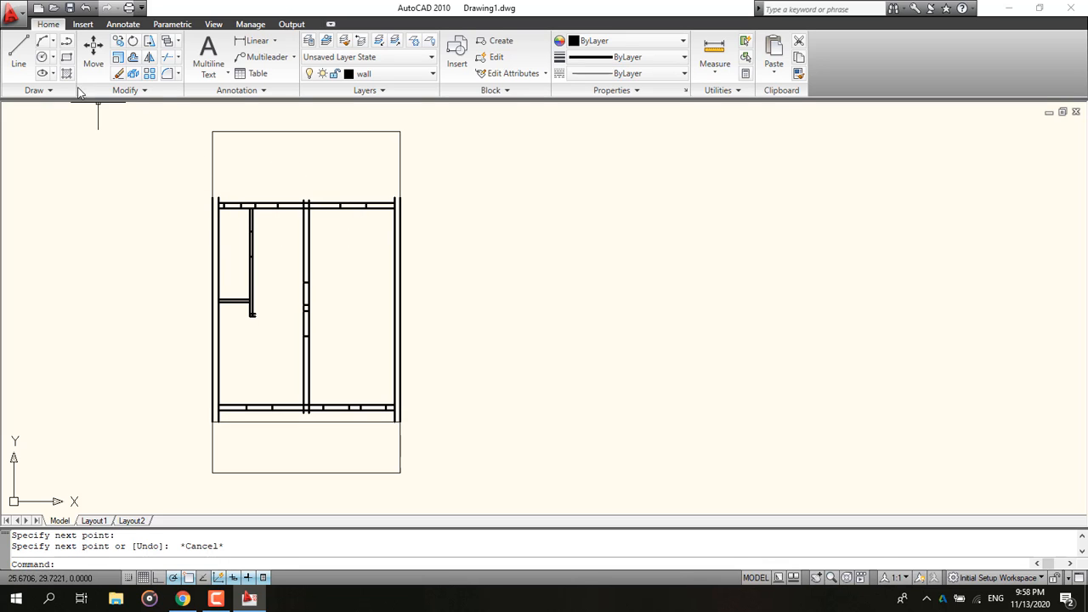
pyautogui.click(18, 51)
pyautogui.scroll(6, 121, 151)
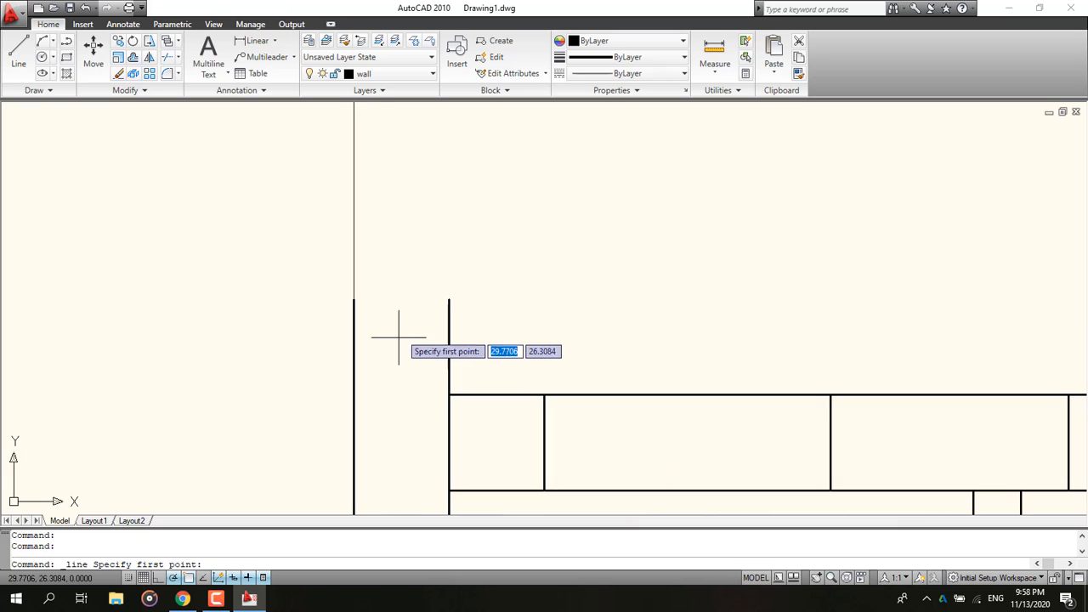
pyautogui.click(354, 299)
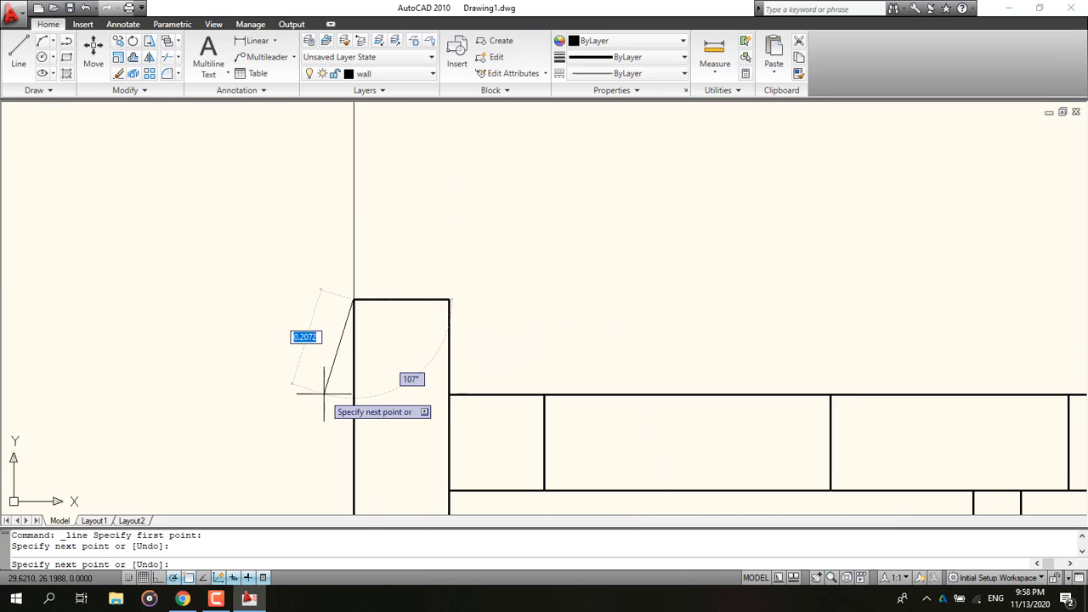
pyautogui.press('Escape')
# Step: Close the open end of the left wall pair in the top wall with a short line across it
pyautogui.scroll(-5, 510, 316)
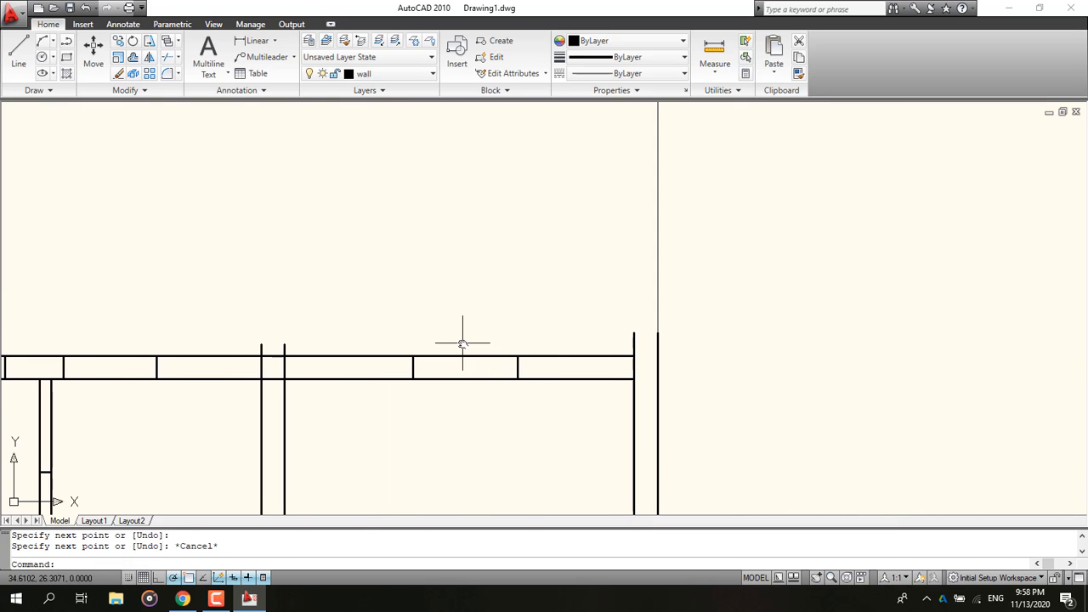
pyautogui.scroll(3, 298, 343)
pyautogui.click(19, 51)
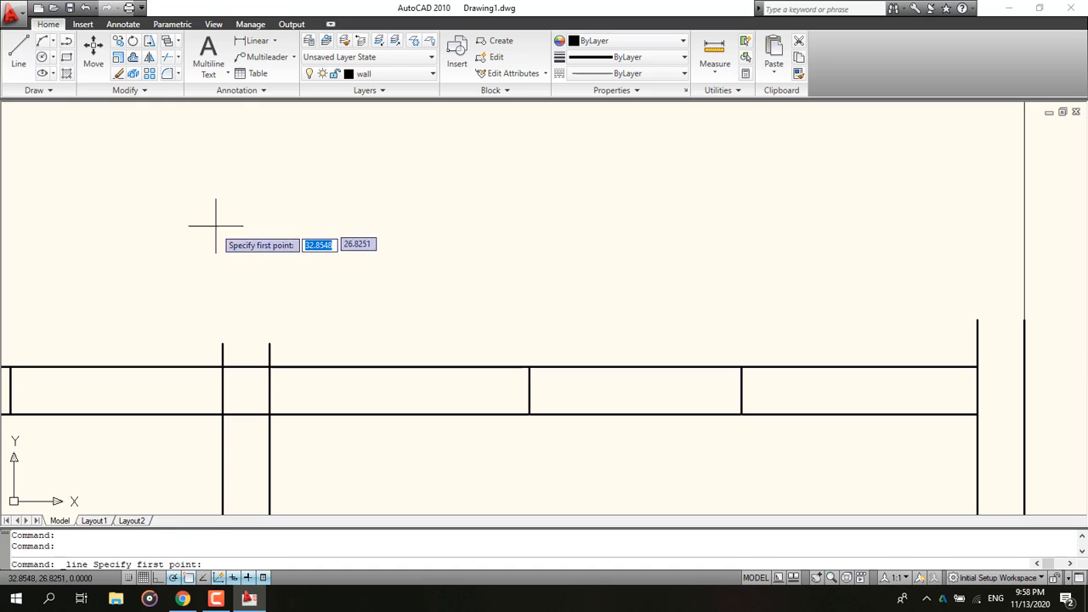
pyautogui.click(270, 343)
pyautogui.click(222, 343)
pyautogui.press('Escape')
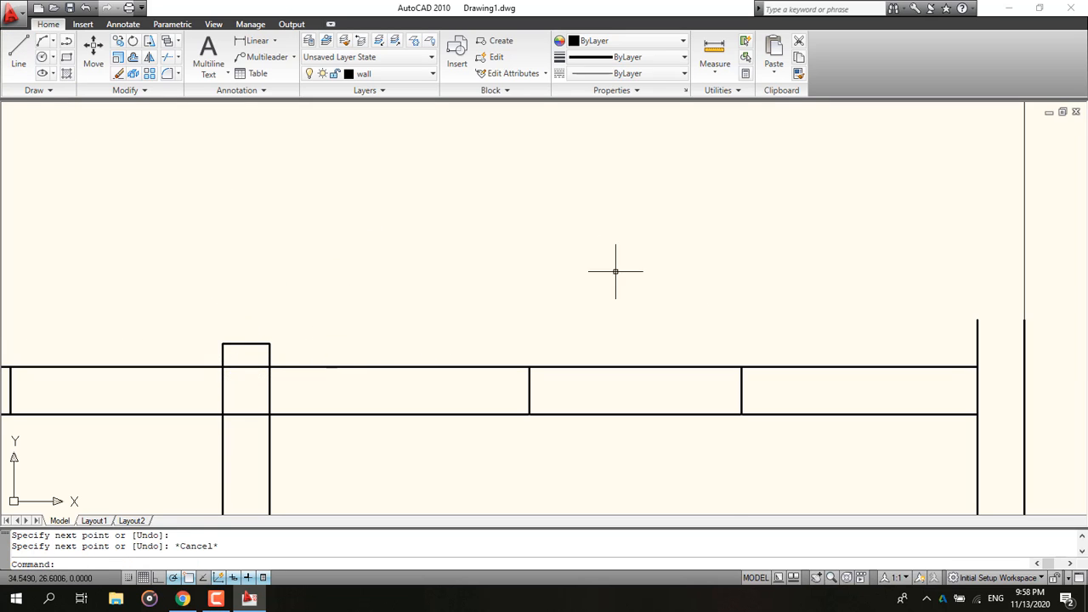
# Step: Close the open end of the right wall pair in the top wall with a short line across it
pyautogui.moveTo(616, 271); pyautogui.dragTo(323, 259, button='middle')
pyautogui.click(19, 51)
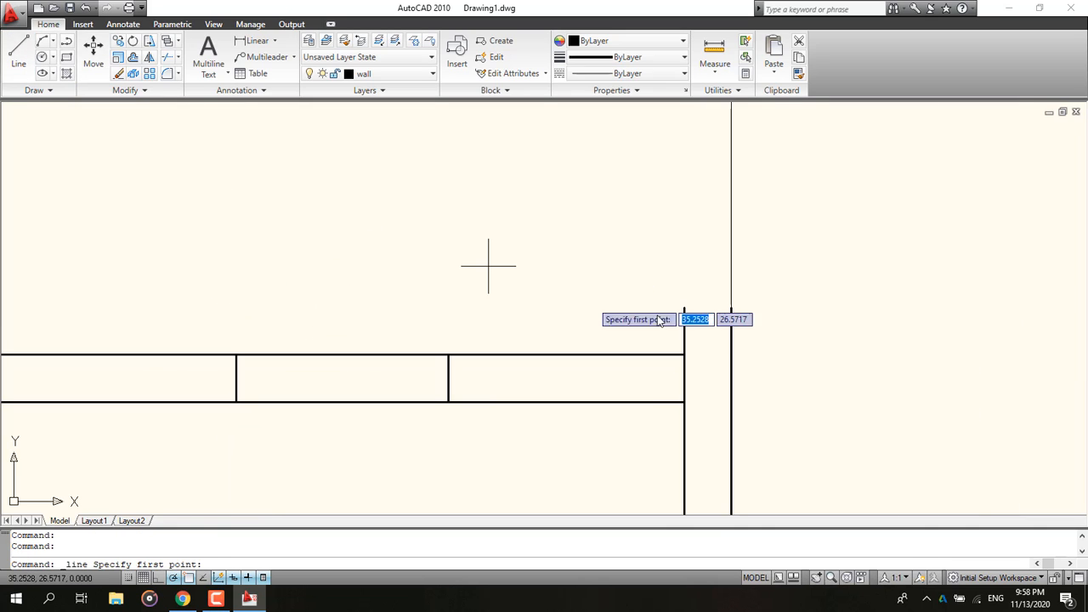
pyautogui.click(730, 308)
pyautogui.click(684, 307)
pyautogui.press('Escape')
# Step: Try to draw a closing line at the end of the short interior wall
pyautogui.scroll(-4, 409, 346)
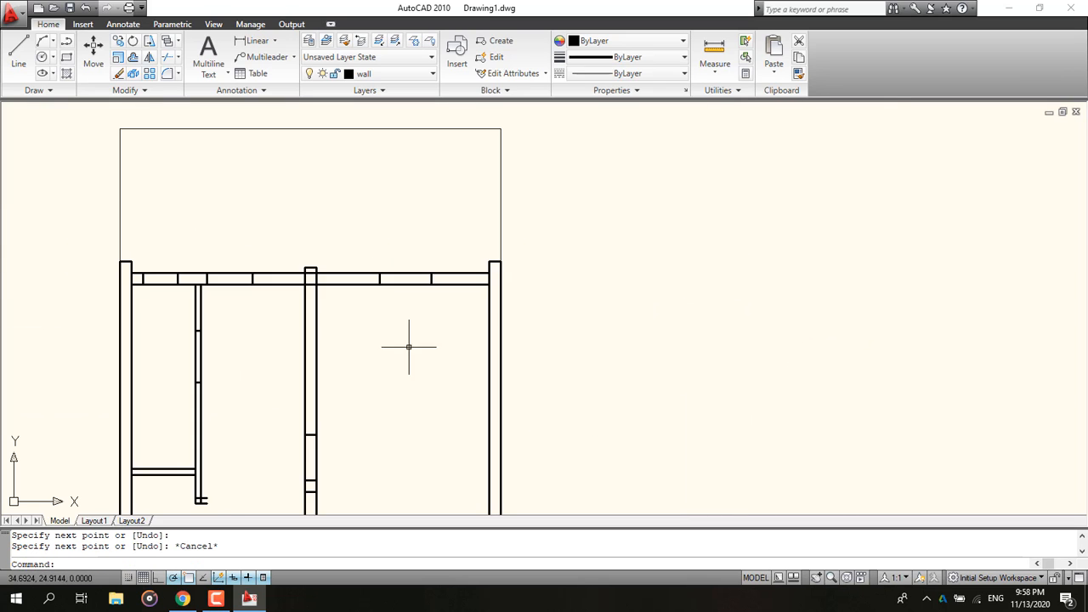
pyautogui.scroll(-2, 409, 347)
pyautogui.scroll(6, 273, 297)
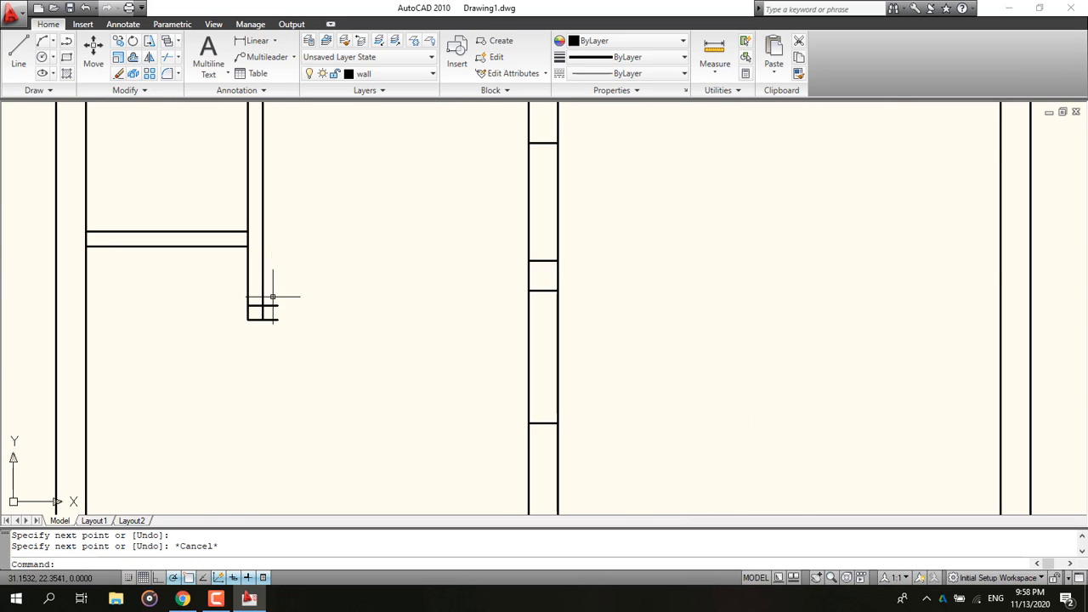
pyautogui.scroll(4, 272, 297)
pyautogui.click(18, 51)
pyautogui.click(262, 342)
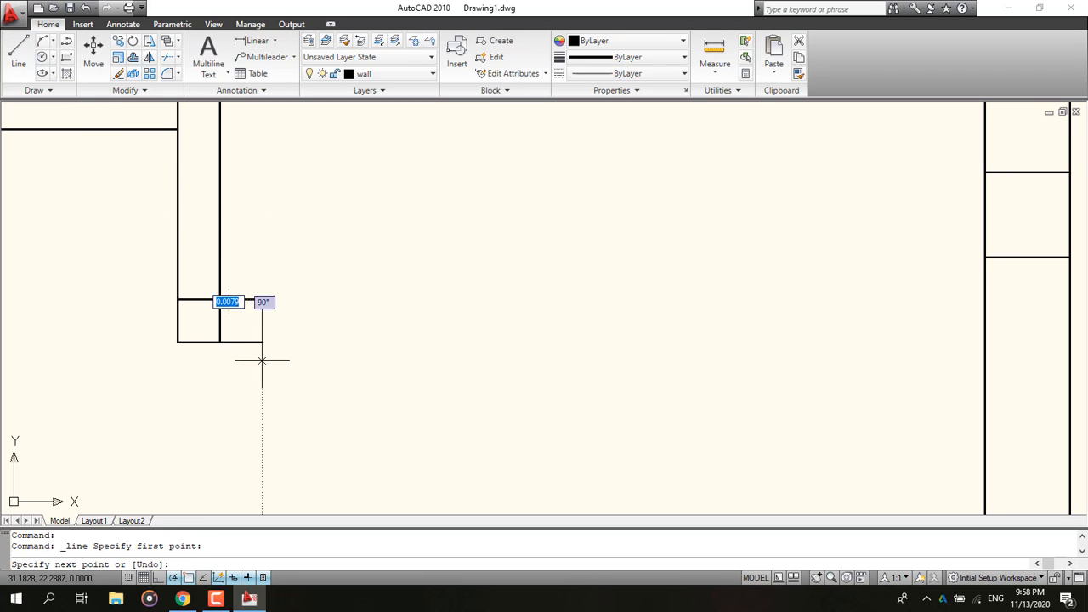
pyautogui.click(261, 343)
pyautogui.press('Escape')
# Step: Close the open bottom end of the left exterior wall with a short line across it
pyautogui.scroll(-4, 408, 325)
pyautogui.moveTo(408, 323); pyautogui.dragTo(352, 510, button='middle')
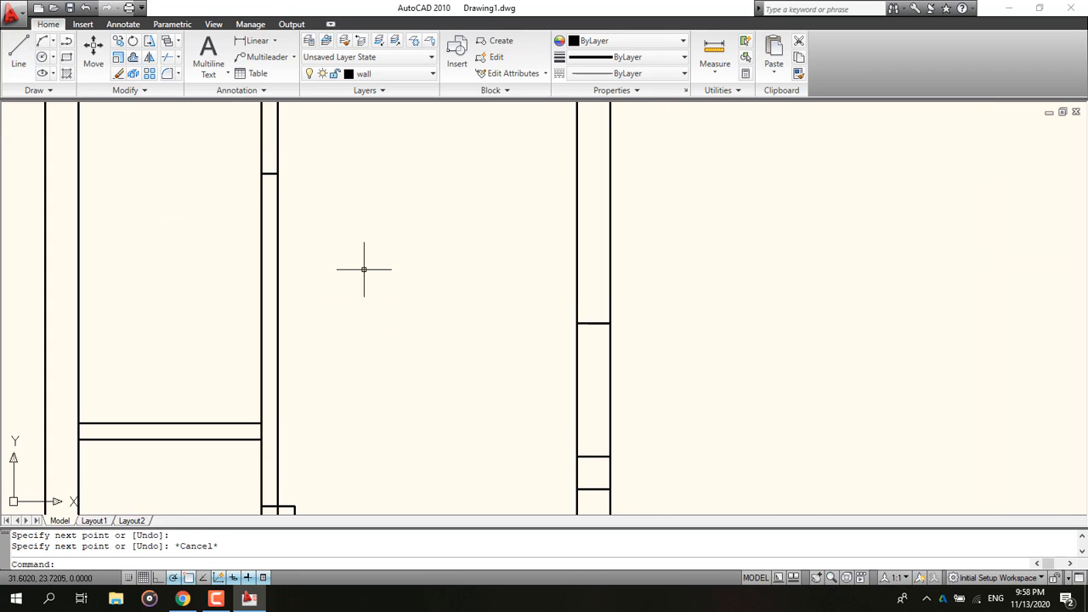
pyautogui.moveTo(348, 204); pyautogui.dragTo(184, 332, button='middle')
pyautogui.scroll(-4, 199, 355)
pyautogui.moveTo(304, 508); pyautogui.dragTo(414, 304, button='middle')
pyautogui.moveTo(213, 431); pyautogui.dragTo(216, 271, button='middle')
pyautogui.scroll(4, 200, 370)
pyautogui.moveTo(356, 316); pyautogui.dragTo(302, 342, button='middle')
pyautogui.click(18, 53)
pyautogui.click(116, 338)
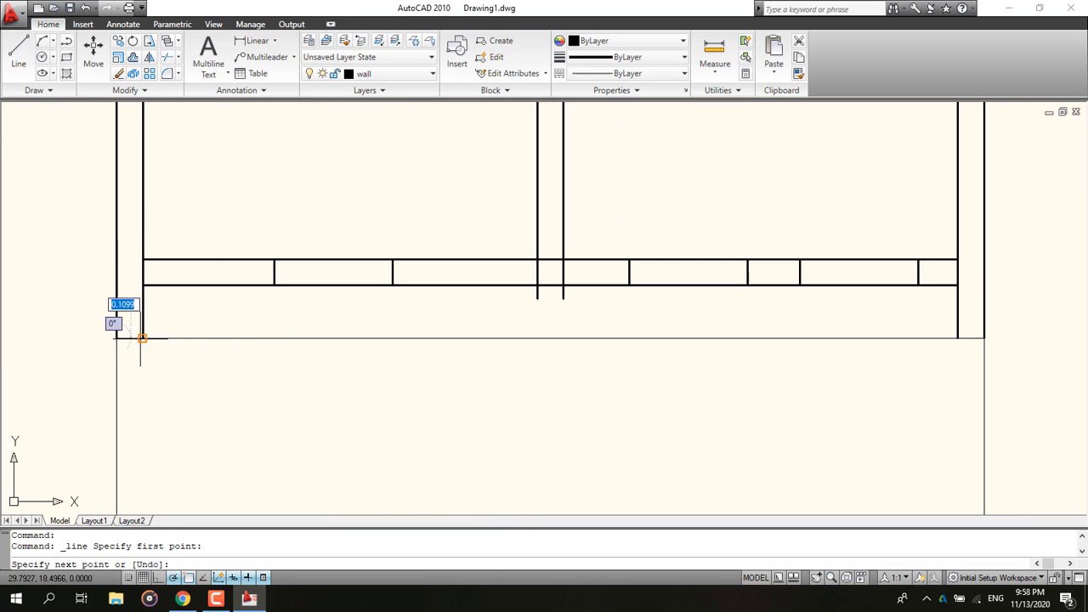
pyautogui.click(142, 338)
# Step: Close the open ends of the middle interior wall and the right exterior wall with short lines
pyautogui.click(18, 53)
pyautogui.click(537, 298)
pyautogui.click(563, 298)
pyautogui.click(18, 52)
pyautogui.click(958, 339)
pyautogui.click(984, 339)
pyautogui.press('Escape')
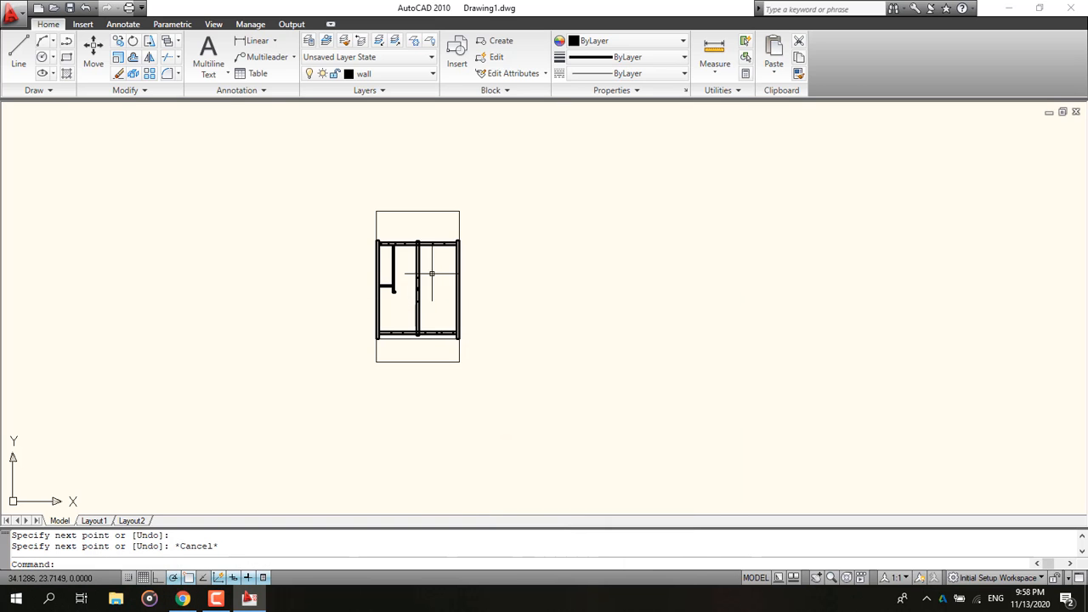
# Step: Open the layer list to review the available layers
pyautogui.scroll(5, 421, 278)
pyautogui.scroll(2, 417, 282)
pyautogui.moveTo(417, 282); pyautogui.dragTo(438, 307, button='middle')
pyautogui.click(383, 73)
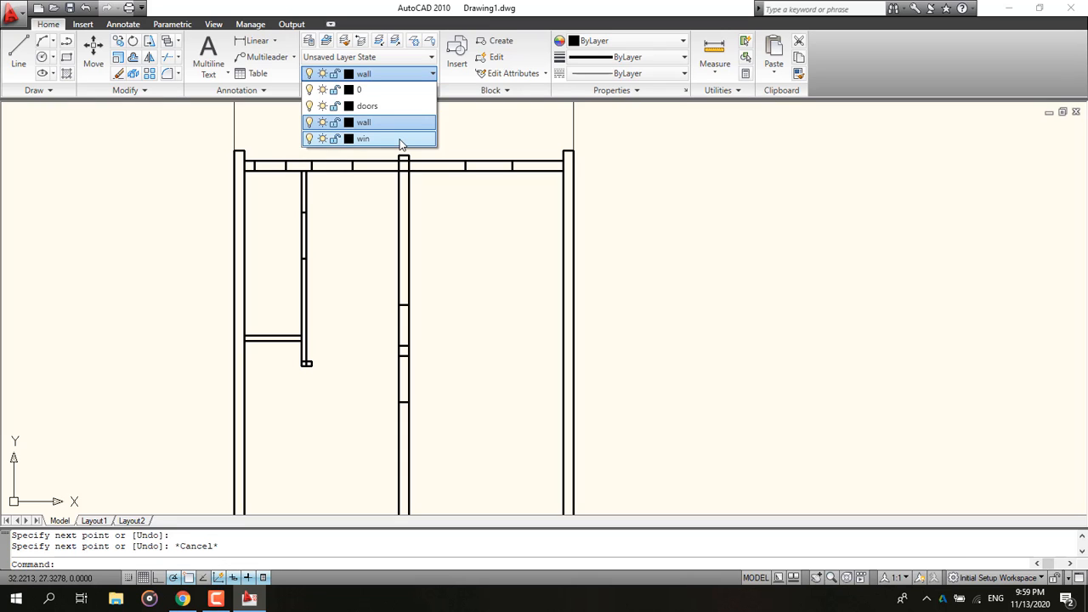
pyautogui.click(273, 128)
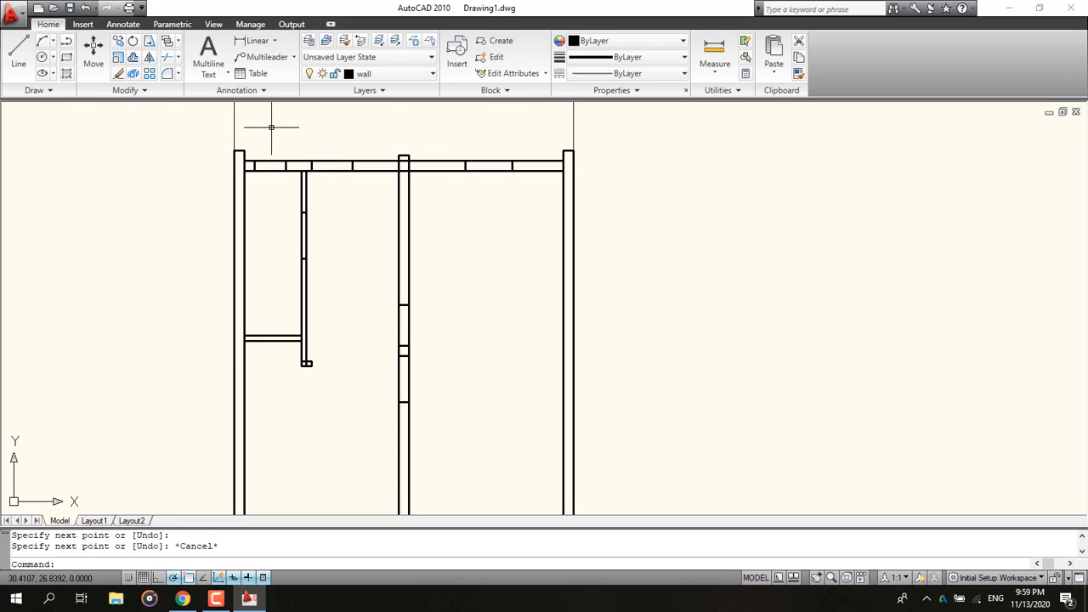
pyautogui.click(281, 151)
pyautogui.click(268, 208)
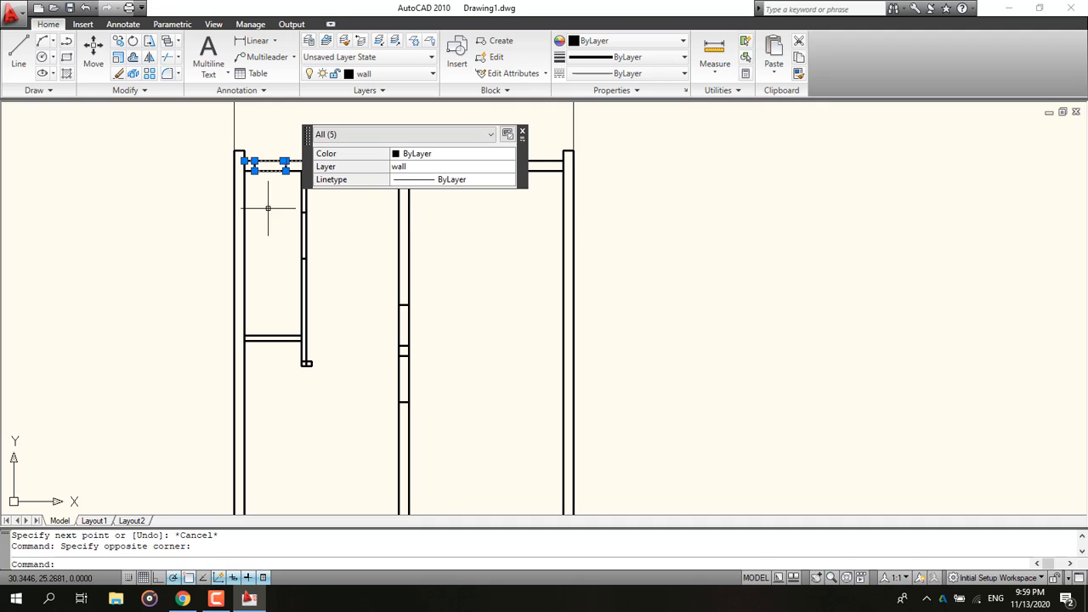
pyautogui.click(271, 201)
pyautogui.scroll(3, 265, 191)
pyautogui.press('Escape')
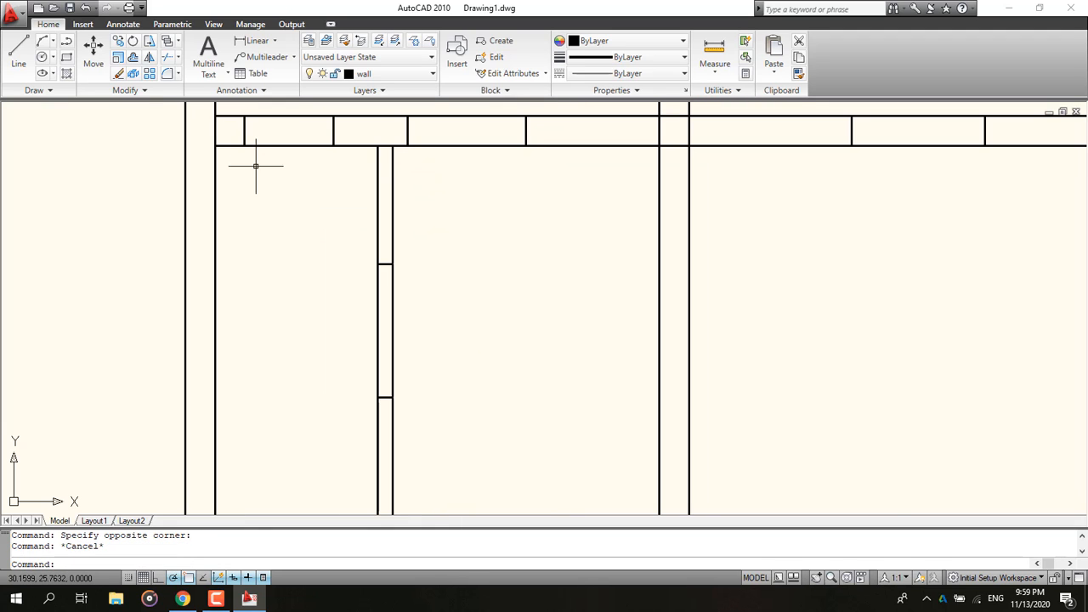
# Step: Select the window rectangles in the top and bottom walls, checking the reference plan, and move them to the win layer
pyautogui.click(304, 177)
pyautogui.click(262, 122)
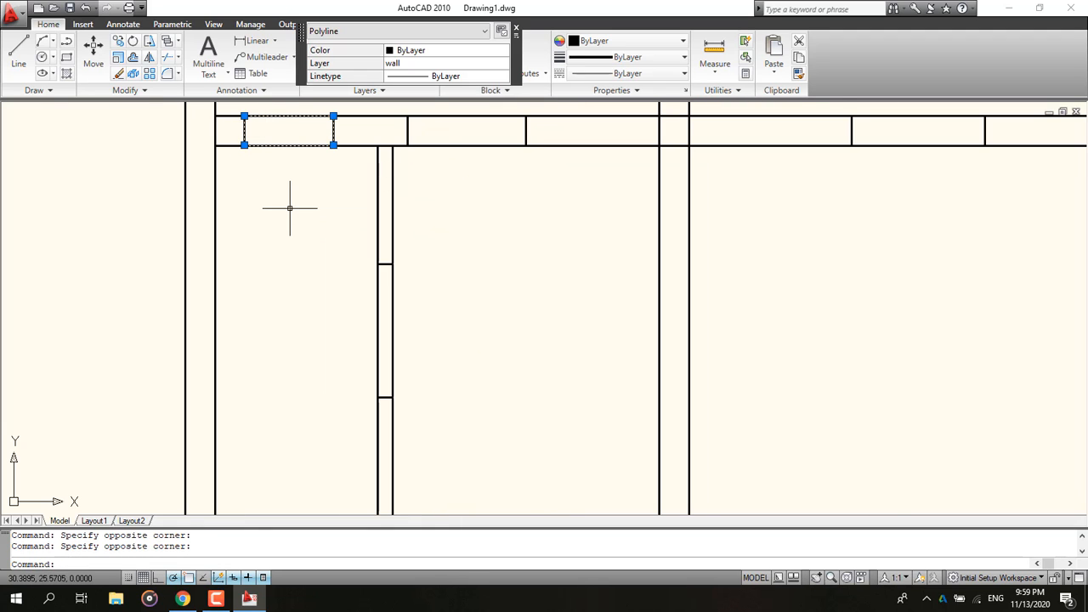
pyautogui.scroll(-2, 311, 244)
pyautogui.moveTo(312, 244); pyautogui.dragTo(212, 252, button='middle')
pyautogui.click(188, 599)
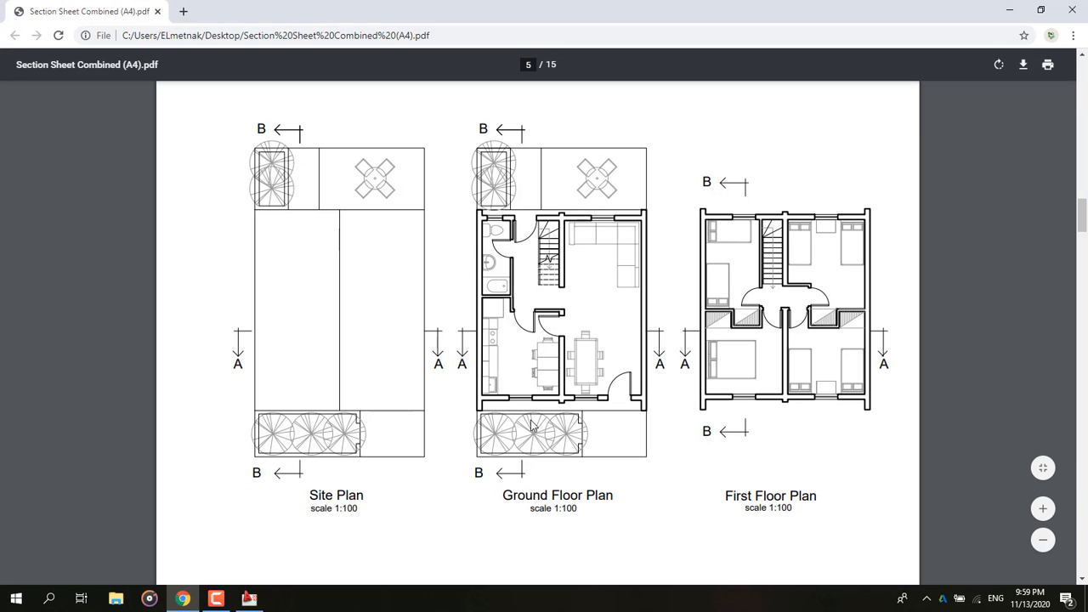
pyautogui.click(1010, 9)
pyautogui.click(610, 156)
pyautogui.click(585, 195)
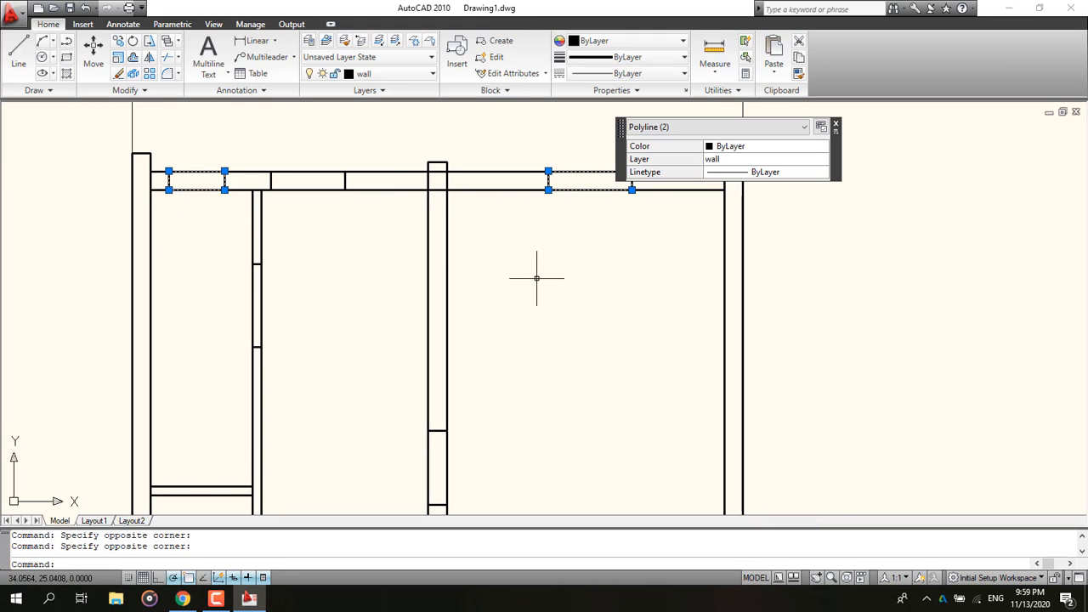
pyautogui.scroll(-5, 536, 278)
pyautogui.scroll(7, 498, 377)
pyautogui.click(608, 357)
pyautogui.click(594, 444)
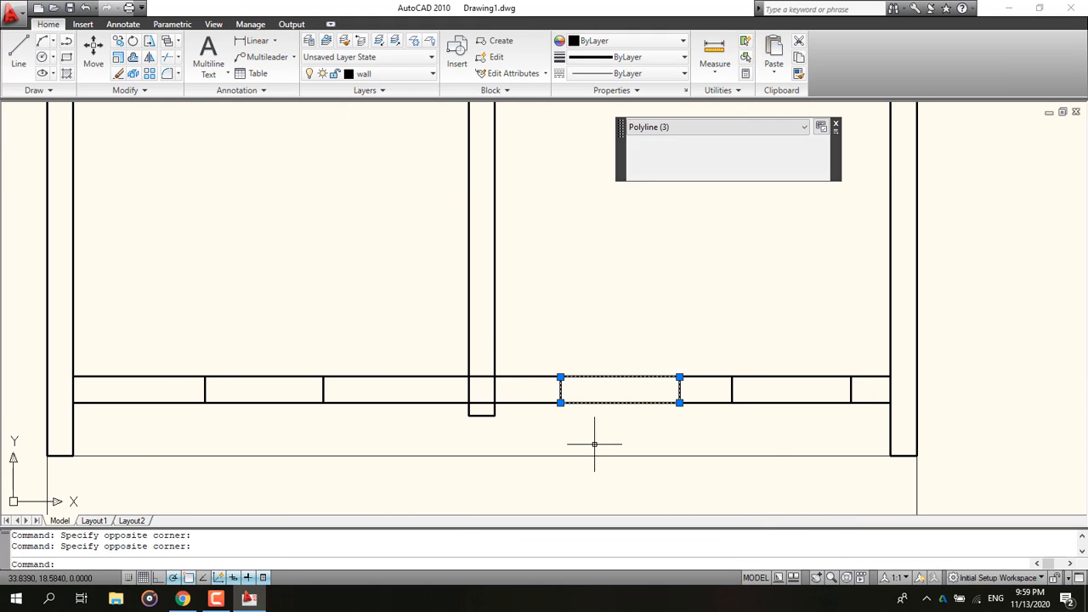
pyautogui.click(250, 339)
pyautogui.click(233, 432)
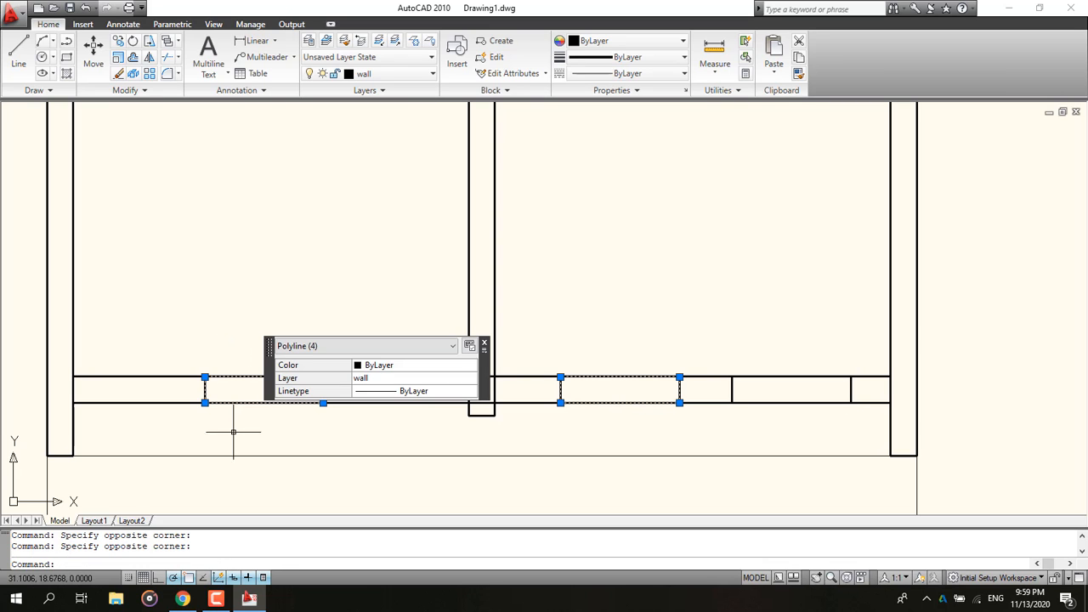
pyautogui.click(374, 75)
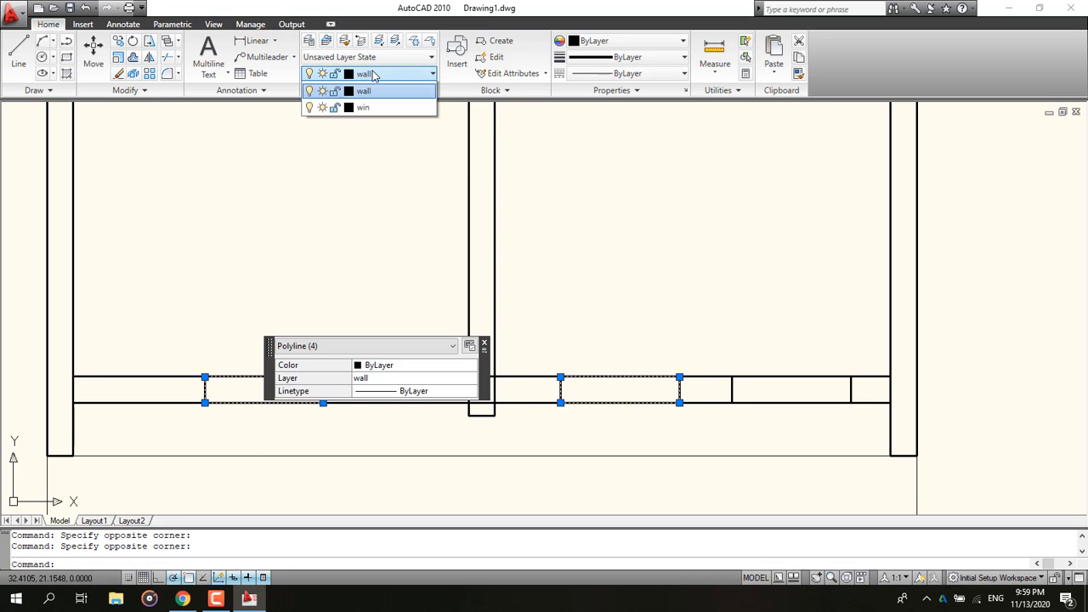
pyautogui.click(382, 139)
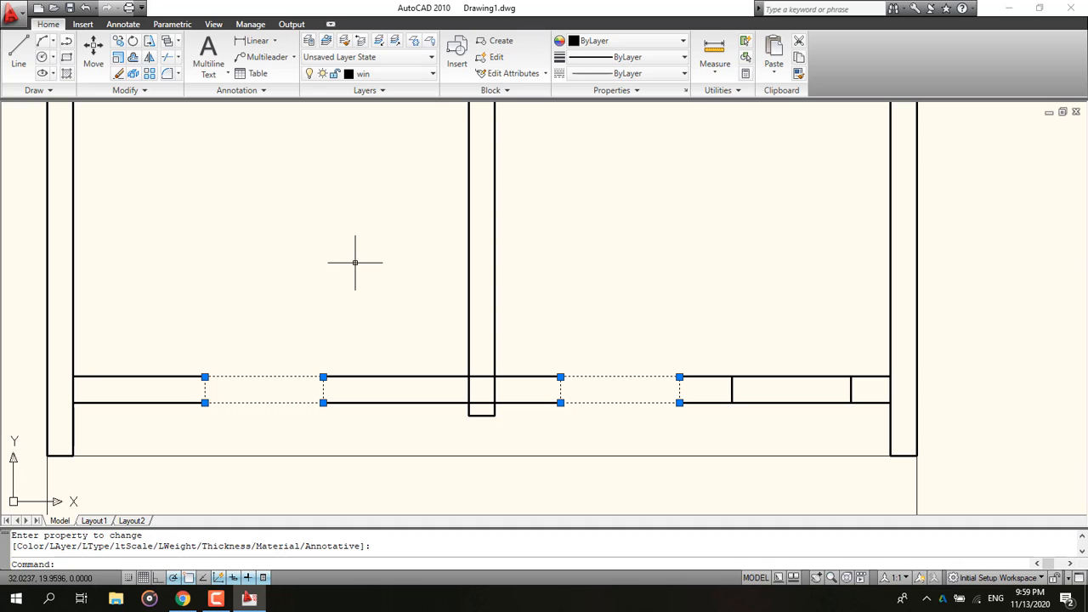
pyautogui.press('Escape')
# Step: Erase the wall piece in the top wall next to the left interior wall
pyautogui.scroll(-5, 355, 261)
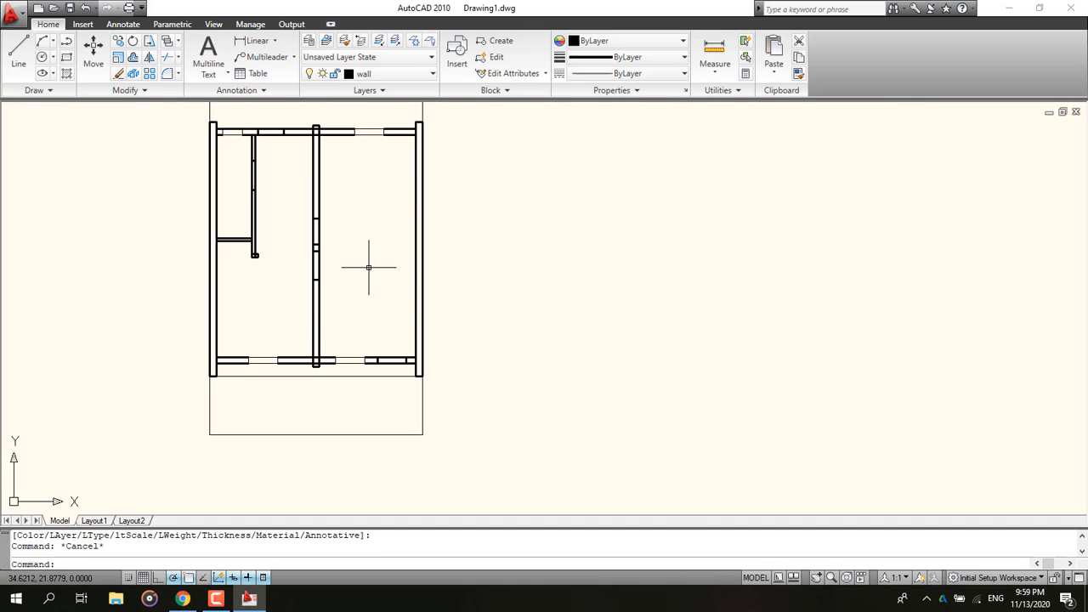
pyautogui.moveTo(395, 142); pyautogui.dragTo(378, 150, button='middle')
pyautogui.scroll(6, 260, 136)
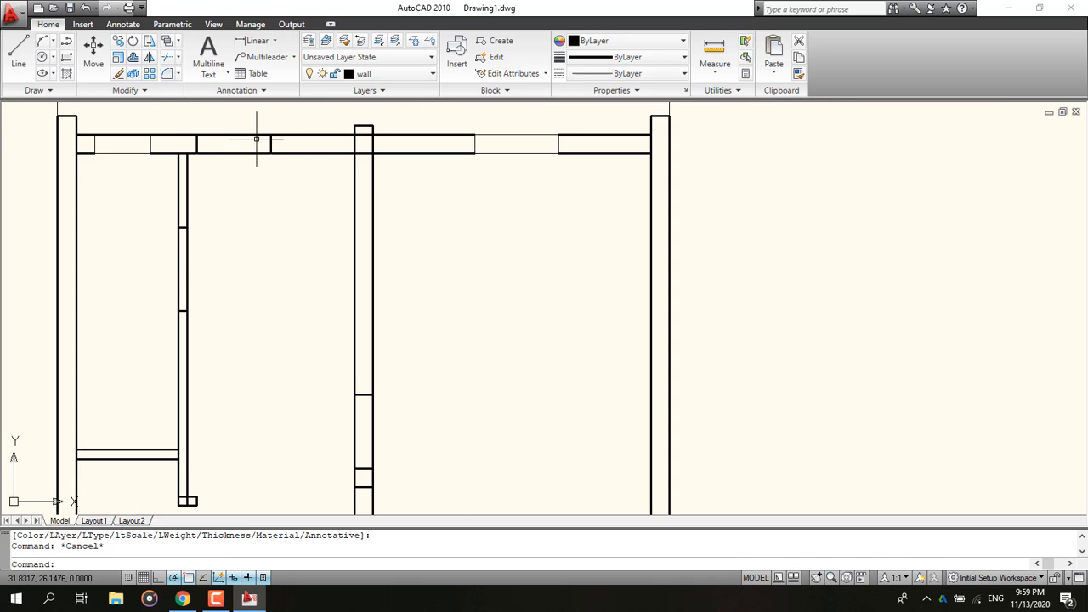
pyautogui.click(255, 126)
pyautogui.click(217, 185)
pyautogui.press('Delete')
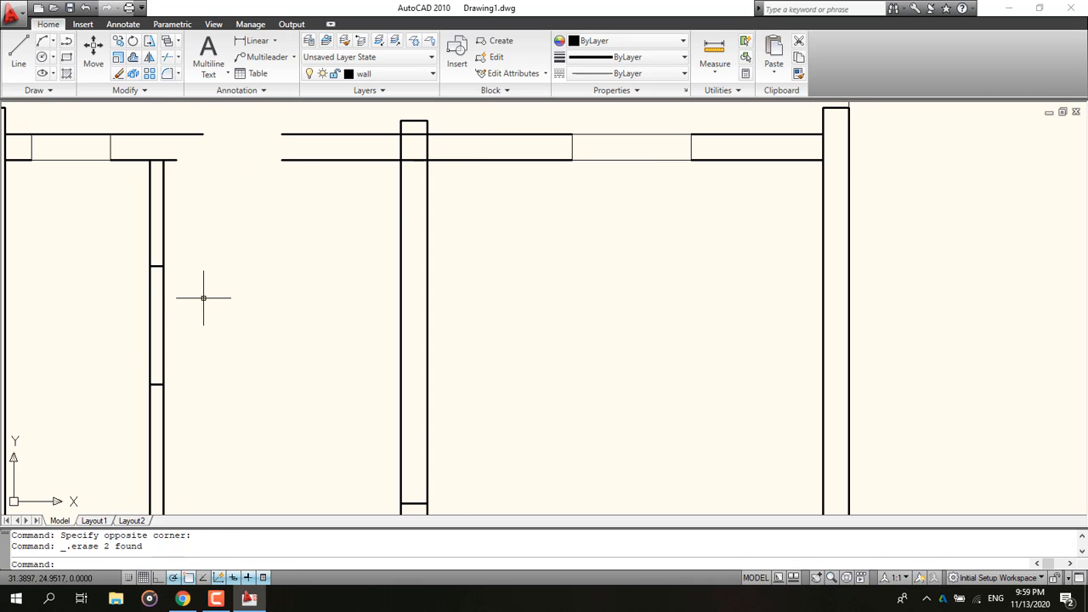
# Step: Erase the marked segment of the left interior wall to open a doorway
pyautogui.click(206, 296)
pyautogui.click(109, 328)
pyautogui.press('Delete')
pyautogui.scroll(-3, 260, 374)
pyautogui.moveTo(259, 374); pyautogui.dragTo(189, 163, button='middle')
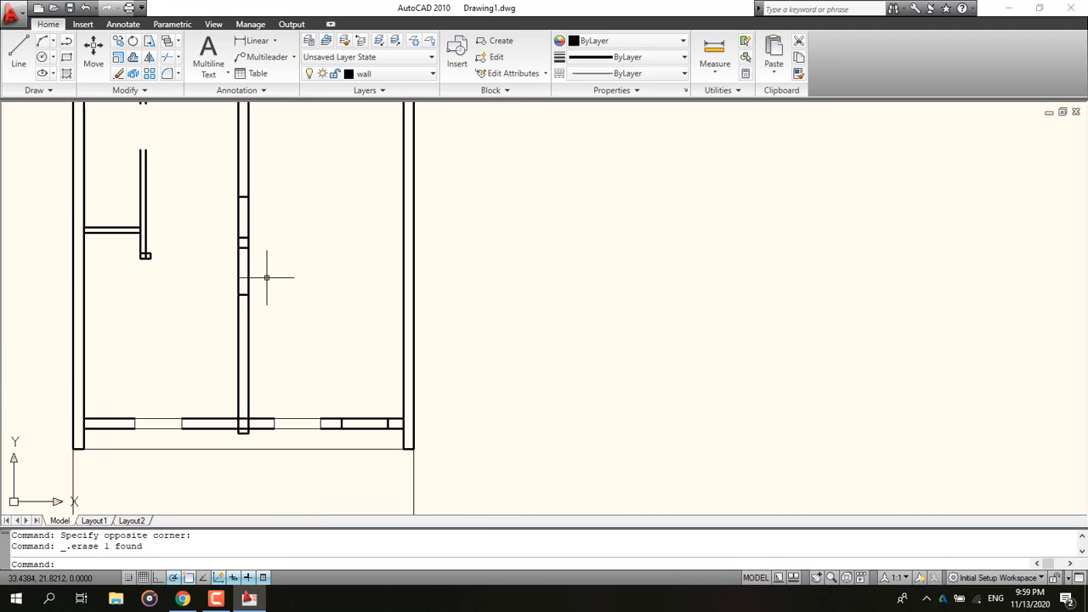
# Step: Check the reference ground floor plan, and erase two segments of the middle interior wall to open doorways
pyautogui.click(181, 600)
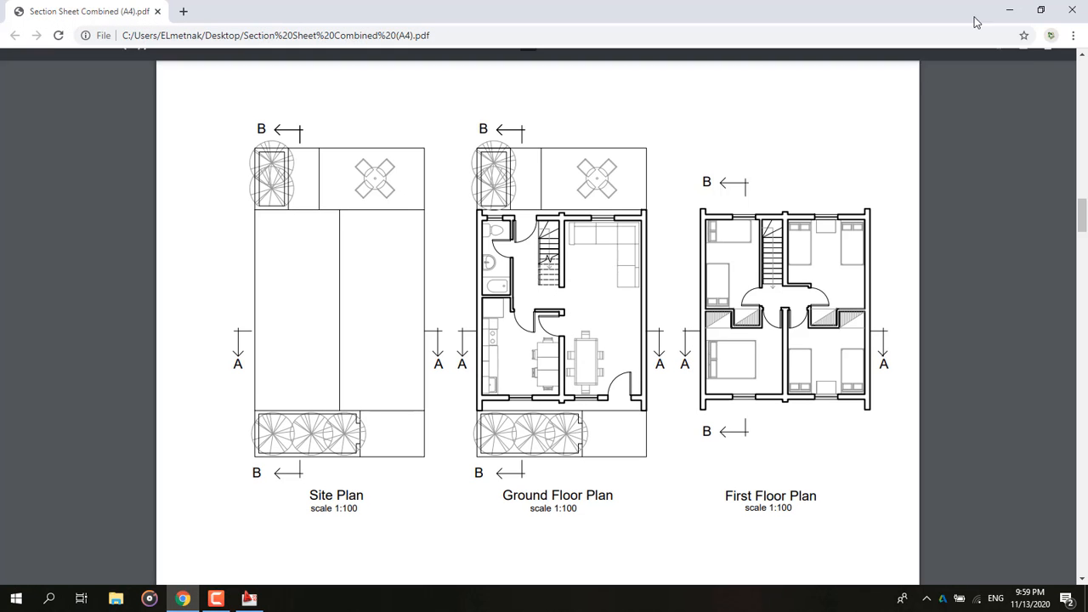
pyautogui.click(1009, 11)
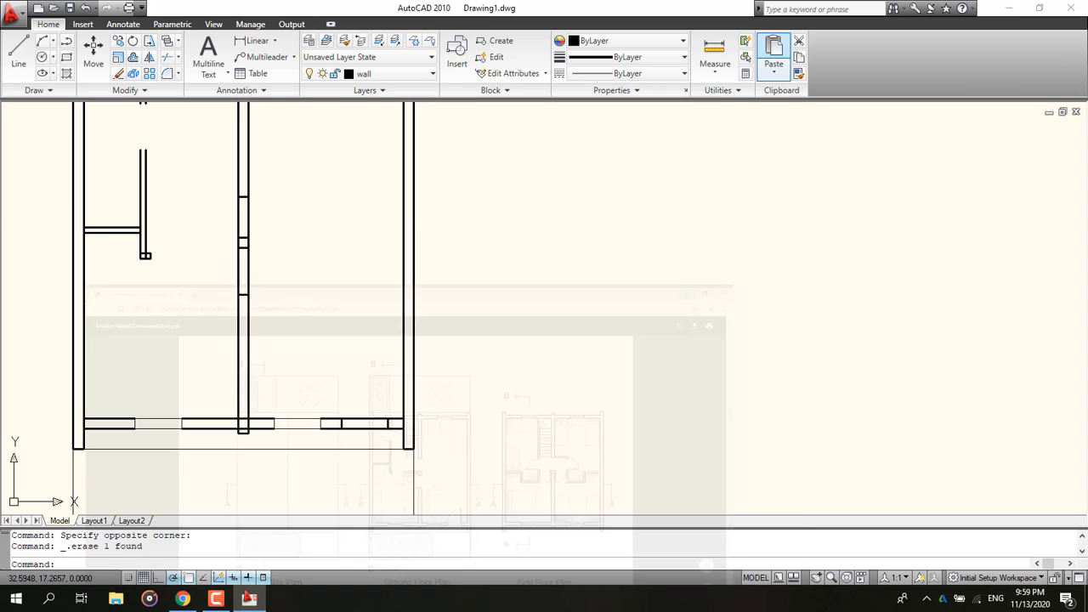
pyautogui.click(267, 230)
pyautogui.click(198, 219)
pyautogui.press('Delete')
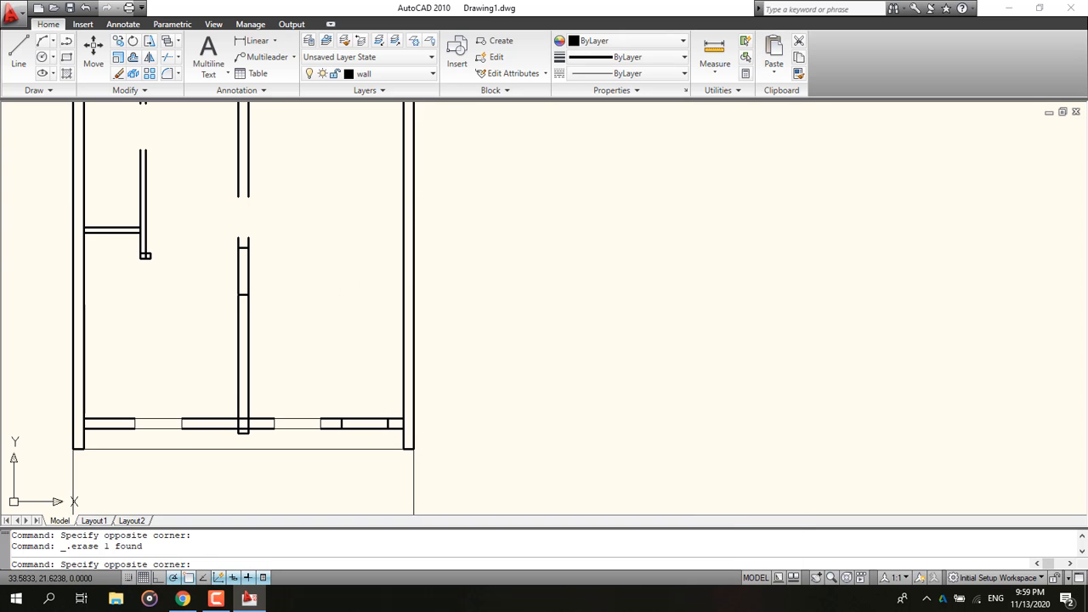
pyautogui.click(275, 289)
pyautogui.click(214, 270)
pyautogui.press('Delete')
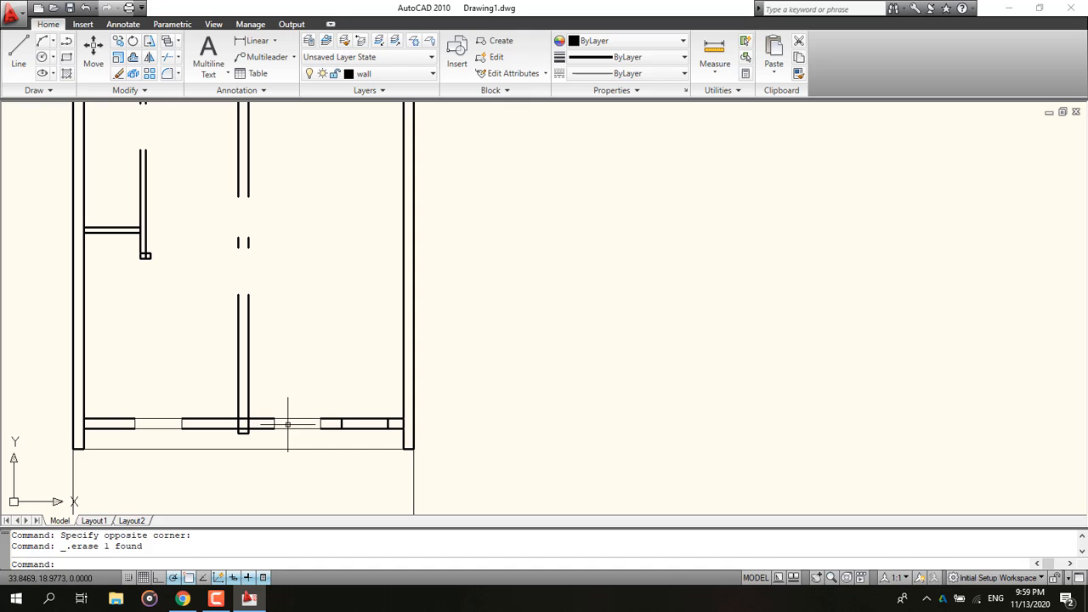
# Step: Erase the bottom wall piece near the right corner to open the entrance doorway
pyautogui.click(352, 411)
pyautogui.click(355, 433)
pyautogui.press('Delete')
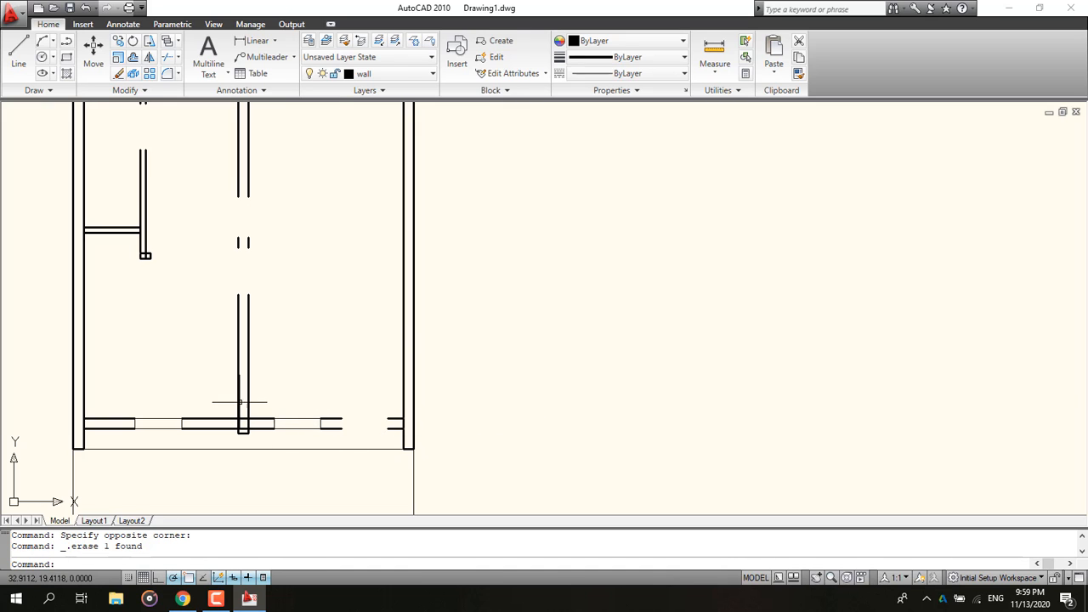
# Step: Zoom out to the whole plan and compare it with the ground floor plan in the reference PDF
pyautogui.scroll(-4, 206, 391)
pyautogui.moveTo(170, 379)
pyautogui.mouseDown(button='middle')
pyautogui.moveTo(190, 385)
pyautogui.moveTo(200, 415)
pyautogui.mouseUp(button='middle')
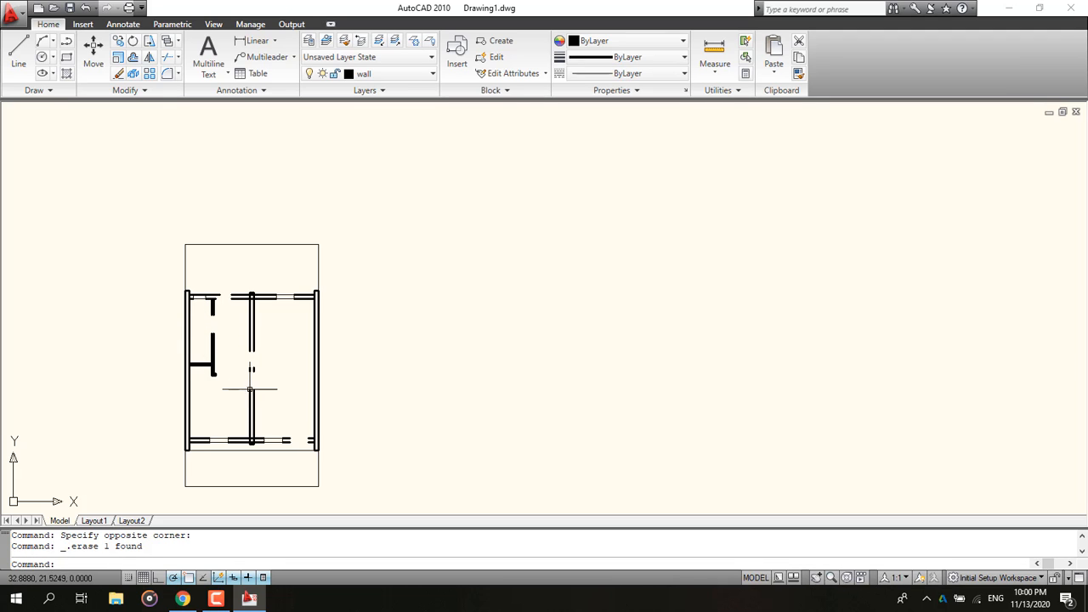
pyautogui.click(186, 599)
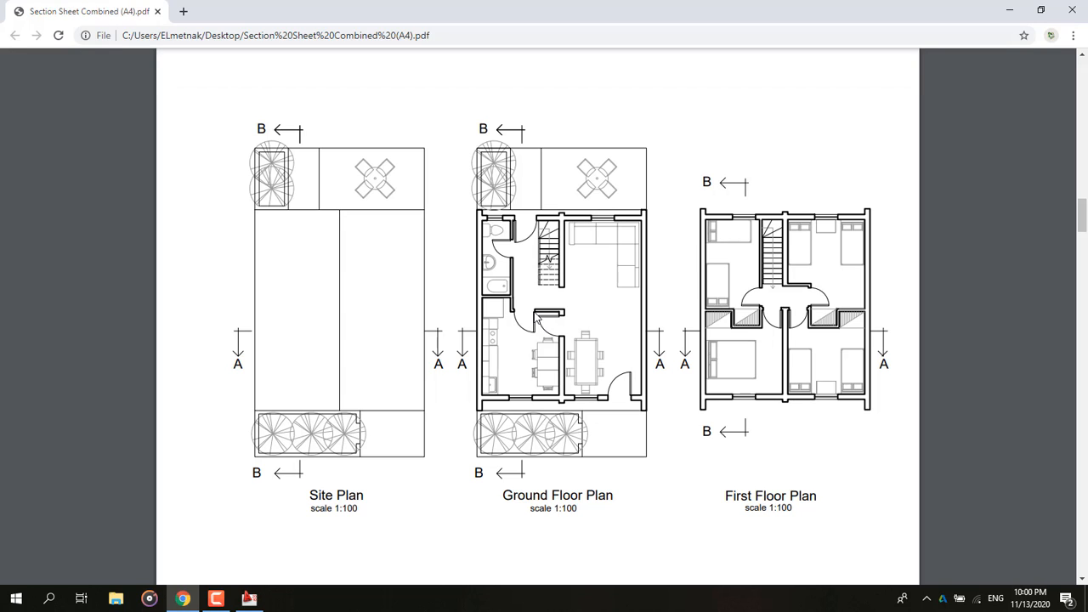
# Step: Erase the short remaining segment of the middle interior wall to widen the doorway
pyautogui.click(1072, 9)
pyautogui.scroll(10, 210, 355)
pyautogui.moveTo(330, 428); pyautogui.dragTo(279, 303, button='middle')
pyautogui.hotkey('ctrl', 'z')
pyautogui.hotkey('ctrl', 'z')
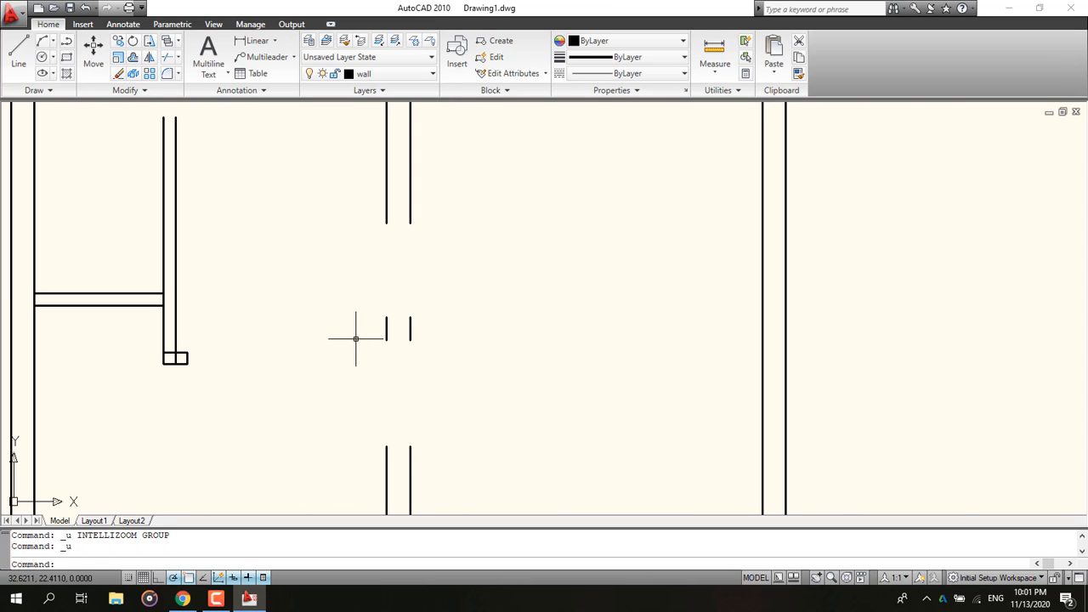
pyautogui.moveTo(459, 373); pyautogui.dragTo(299, 253)
pyautogui.press('Delete')
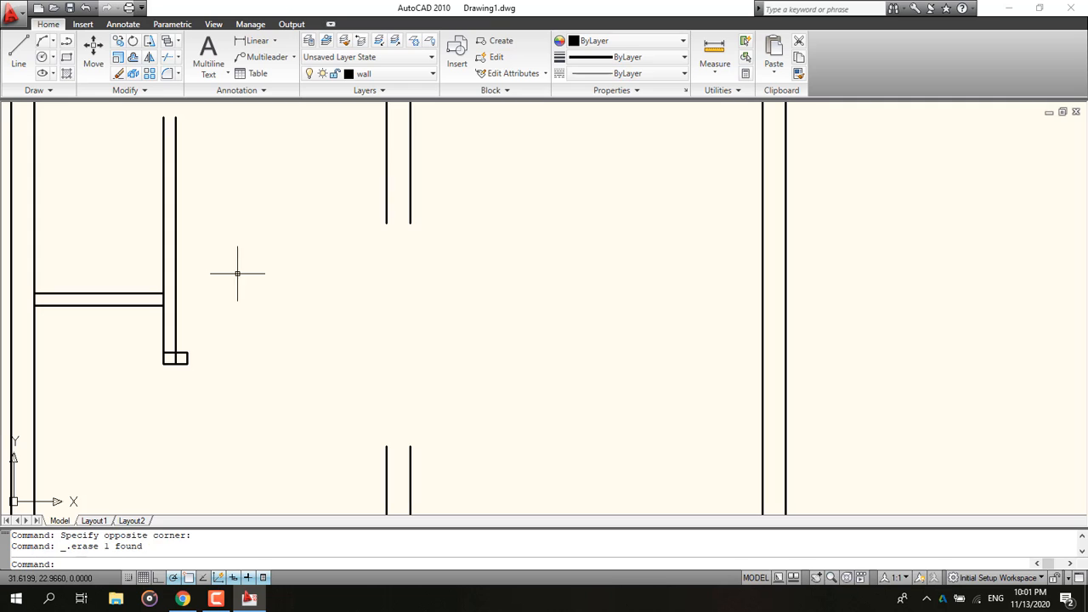
# Step: Check the reference ground floor plan, and draw a 0.9-unit horizontal line from the end of the left interior wall
pyautogui.click(181, 598)
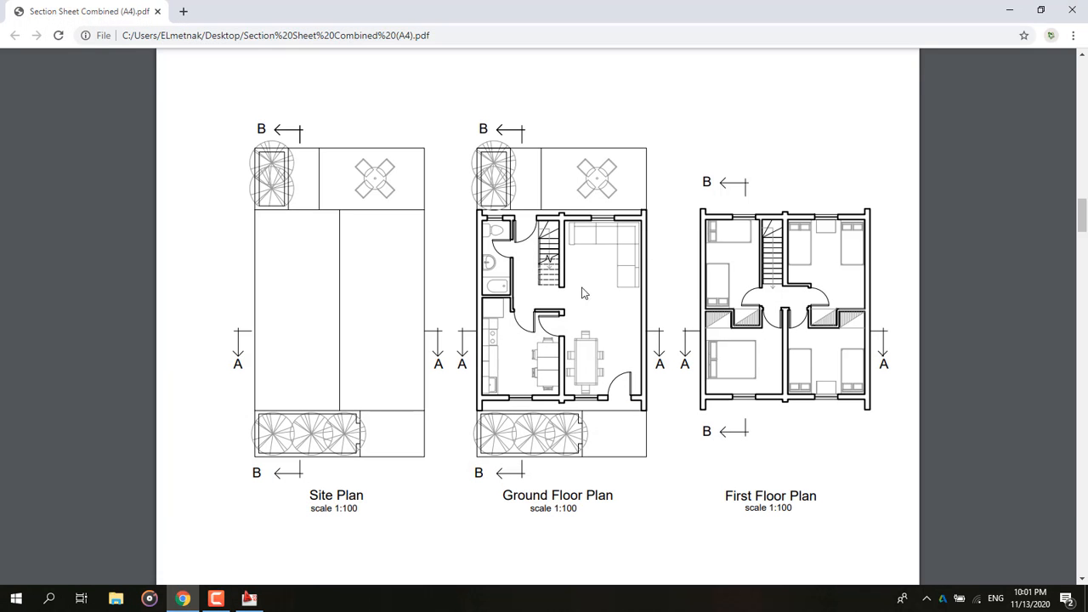
pyautogui.click(1008, 10)
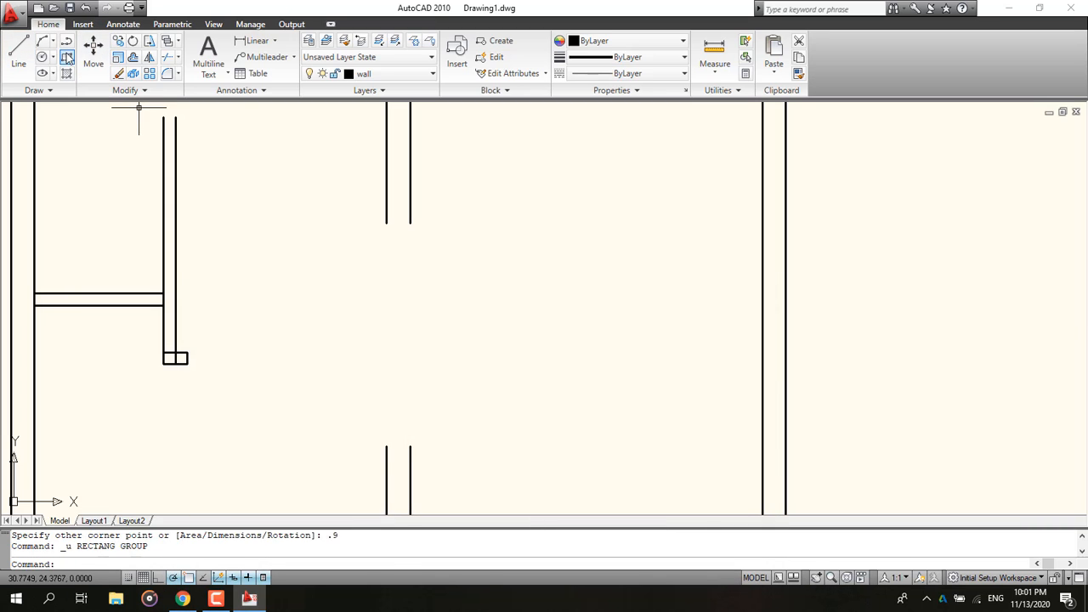
pyautogui.click(66, 56)
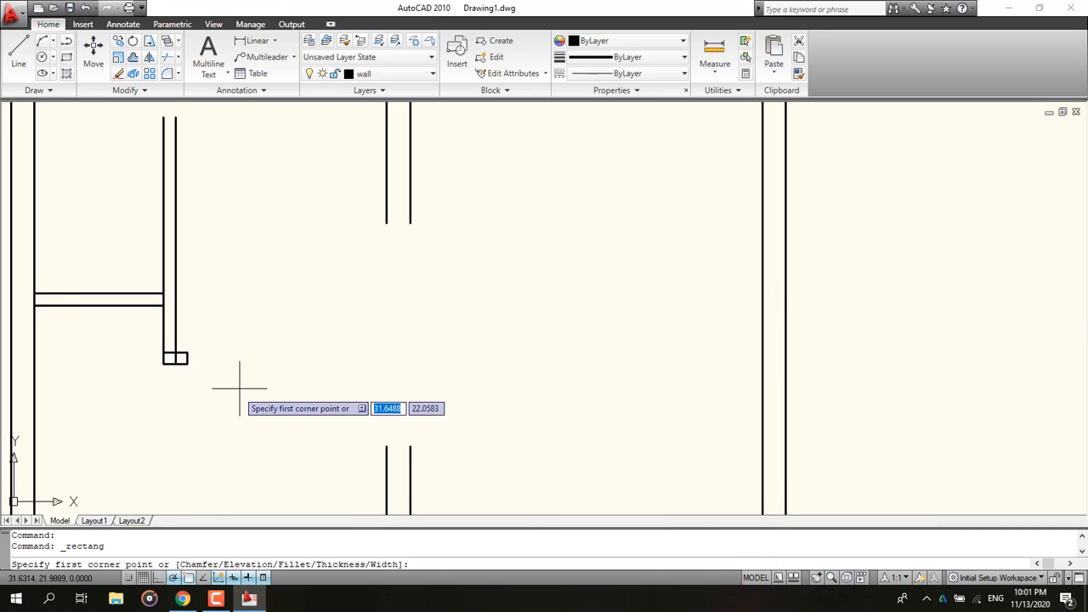
pyautogui.click(19, 51)
pyautogui.click(187, 352)
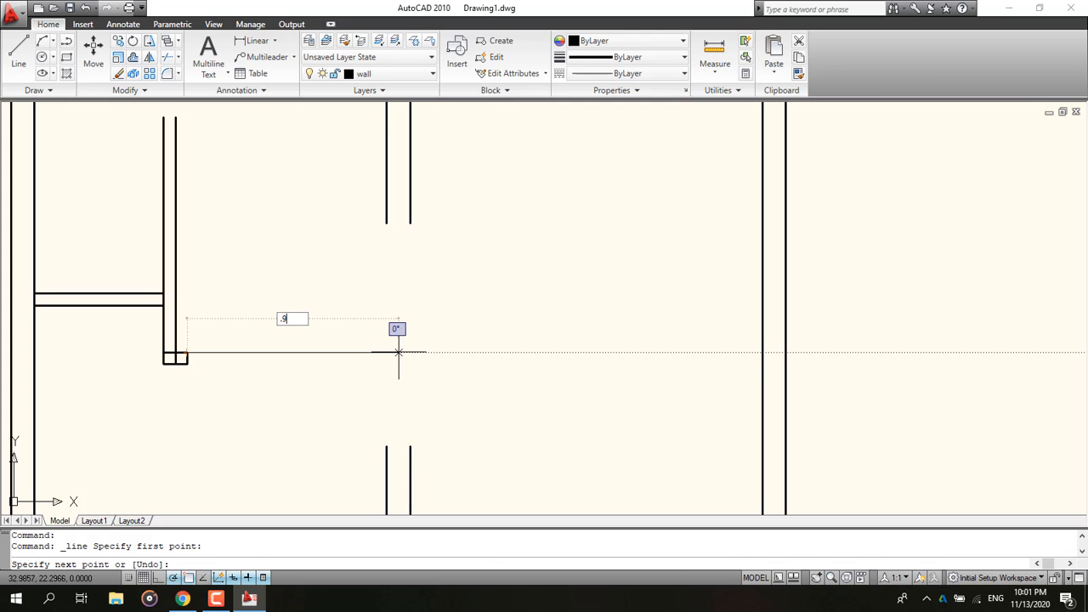
pyautogui.write('.9')
pyautogui.press('Return')
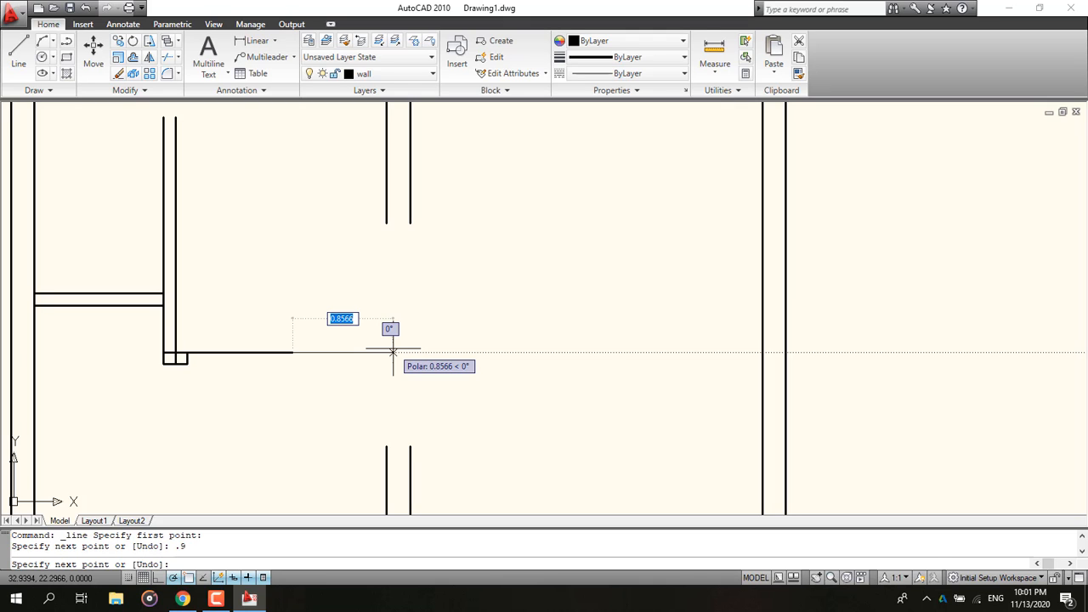
pyautogui.press('Return')
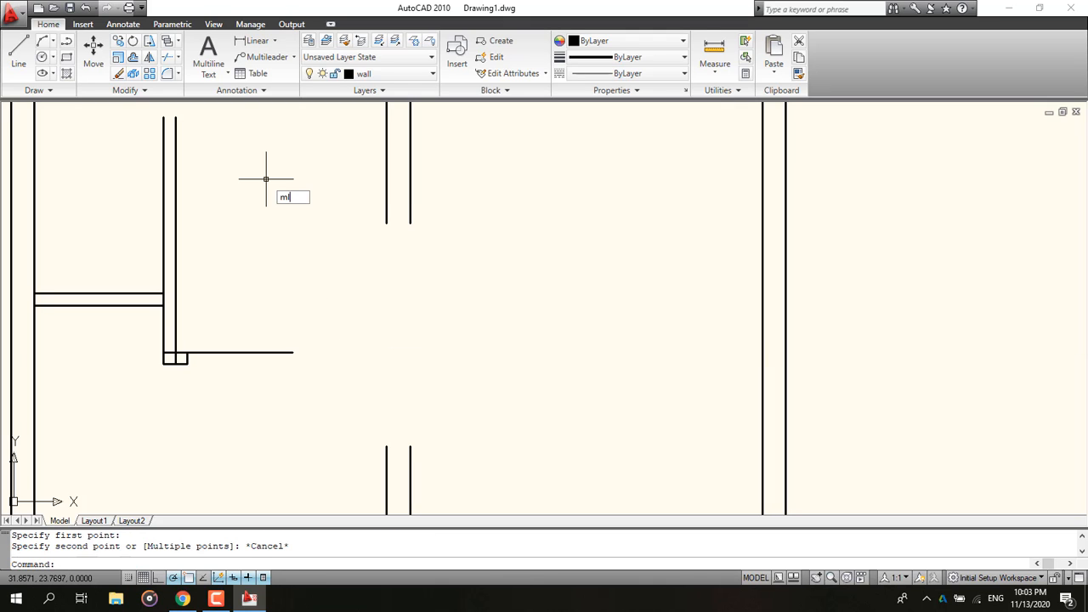
# Step: Draw a 1-unit horizontal wall multiline continuing from the end of that line
pyautogui.press('Return')
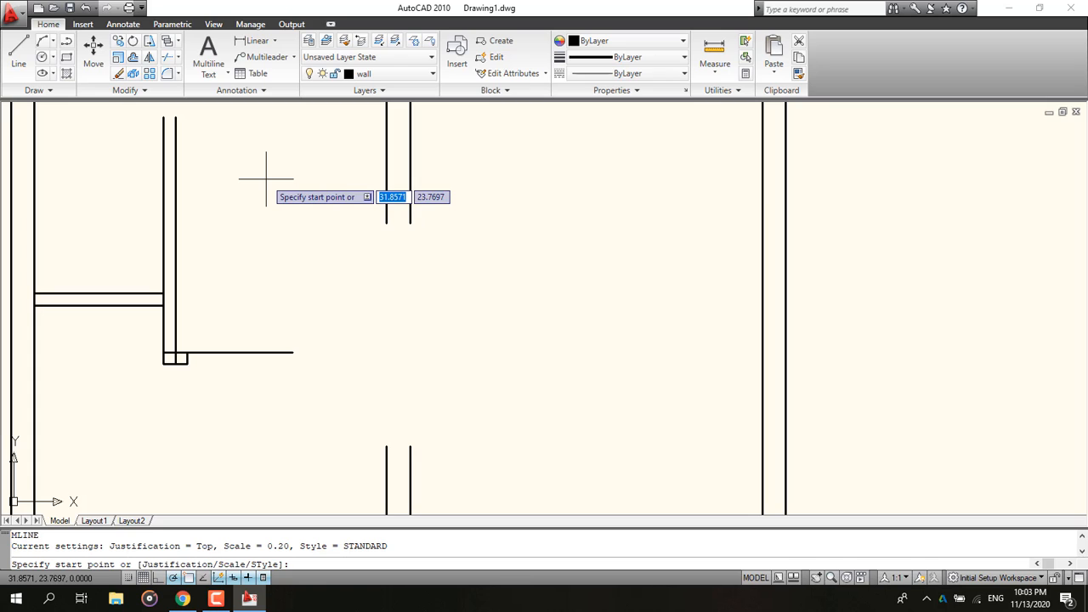
pyautogui.click(293, 352)
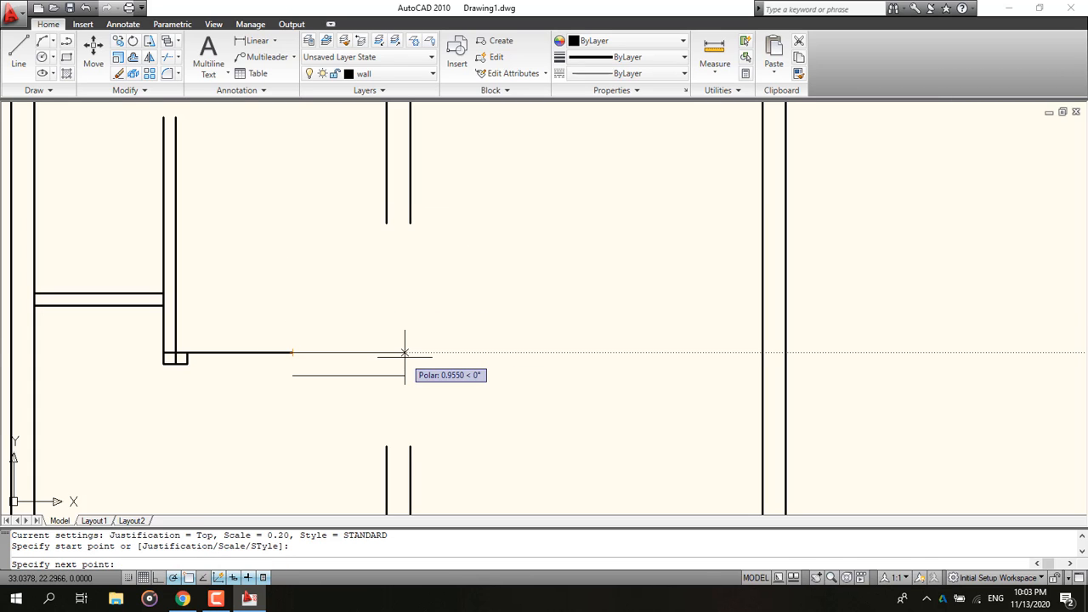
pyautogui.write('1')
pyautogui.press('Return')
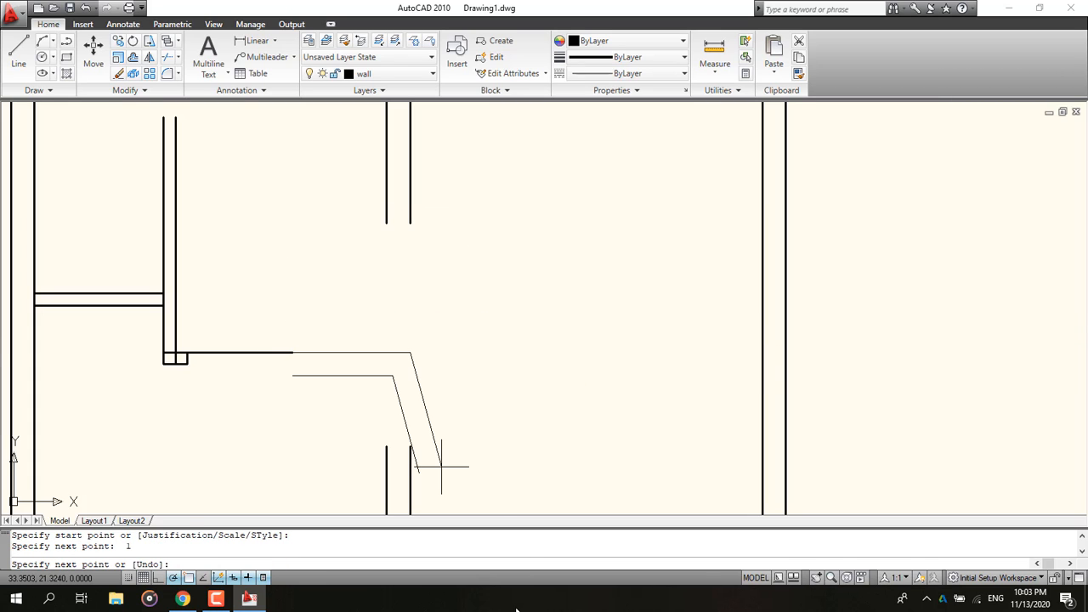
pyautogui.press('Escape')
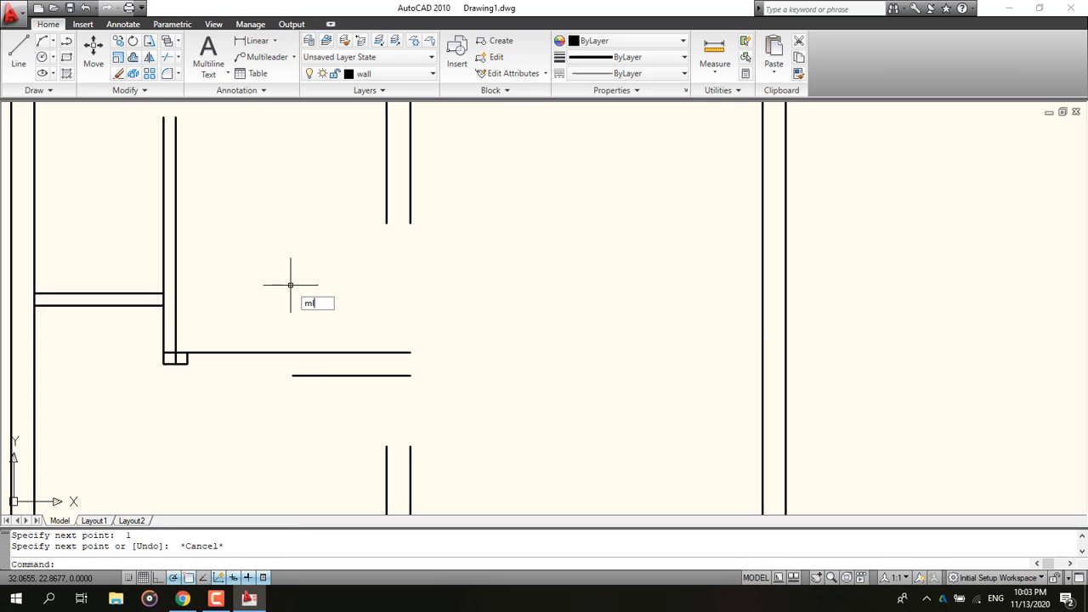
# Step: Draw a 0.1-unit vertical multiline stub down from the end of the new wall
pyautogui.write('ml')
pyautogui.press('Return')
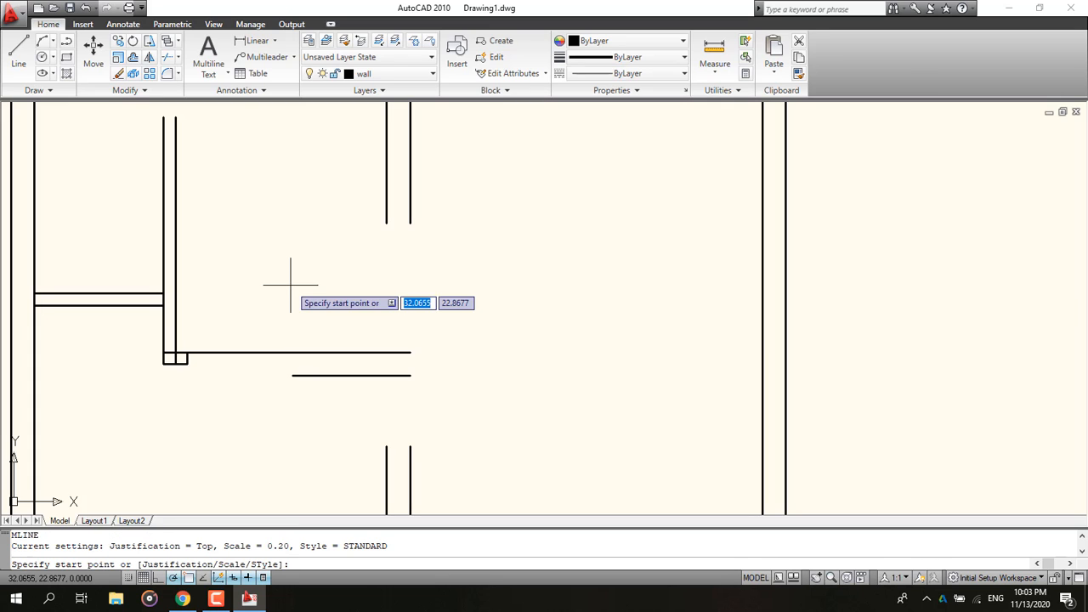
pyautogui.click(410, 375)
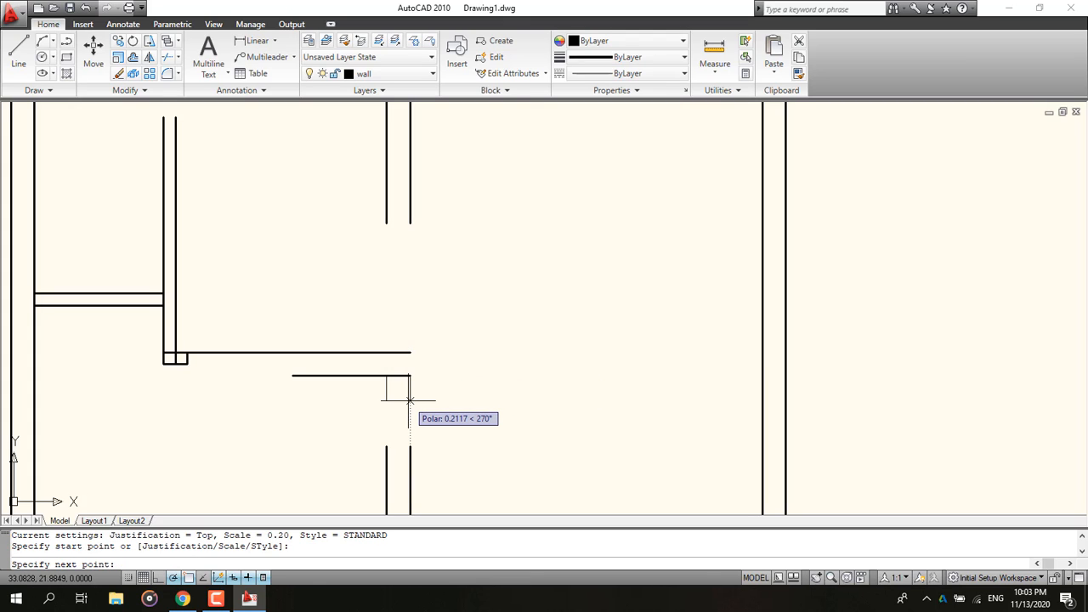
pyautogui.write('.1')
pyautogui.press('Return')
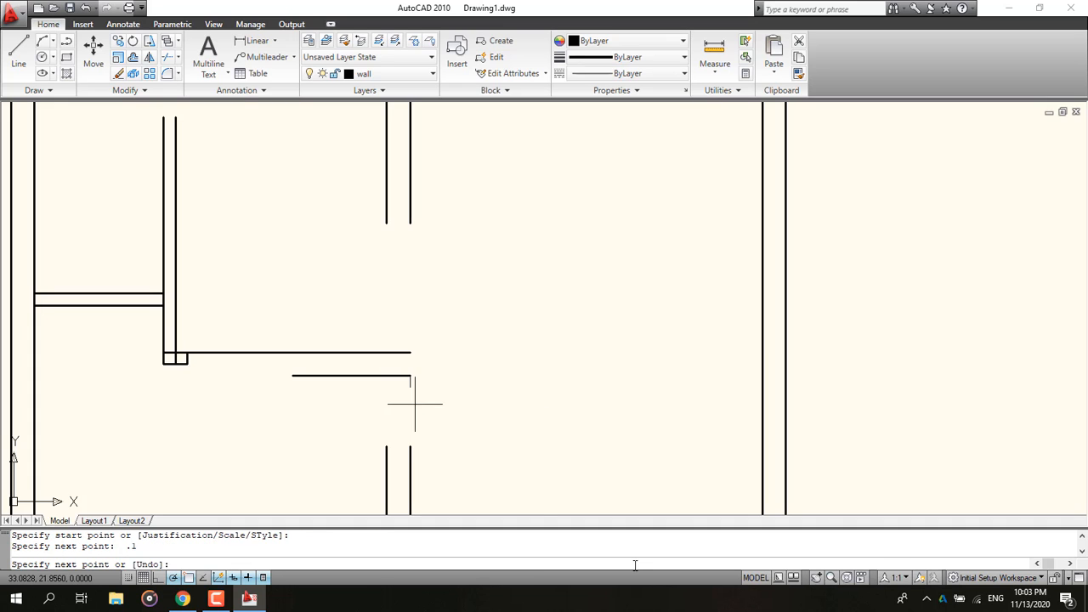
pyautogui.press('Escape')
# Step: Erase the 0.9-unit line next to the left interior wall
pyautogui.scroll(-2, 481, 423)
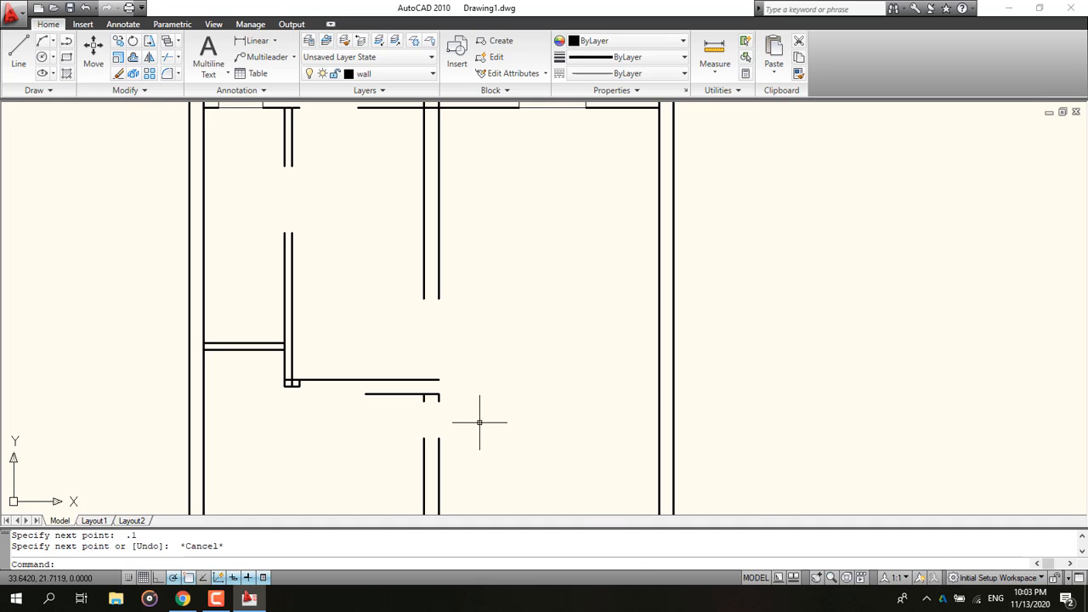
pyautogui.click(348, 403)
pyautogui.click(315, 361)
pyautogui.press('Delete')
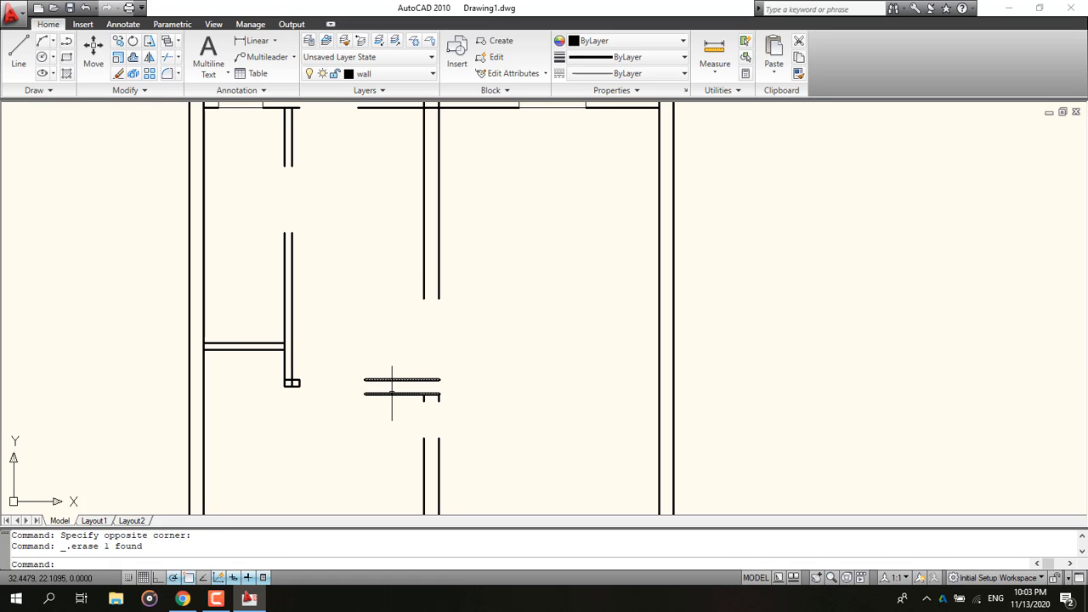
# Step: Draw a horizontal multiline at scale 0.1, about 1 unit long, ending at the middle interior wall
pyautogui.scroll(3, 390, 391)
pyautogui.moveTo(390, 392); pyautogui.dragTo(270, 400, button='middle')
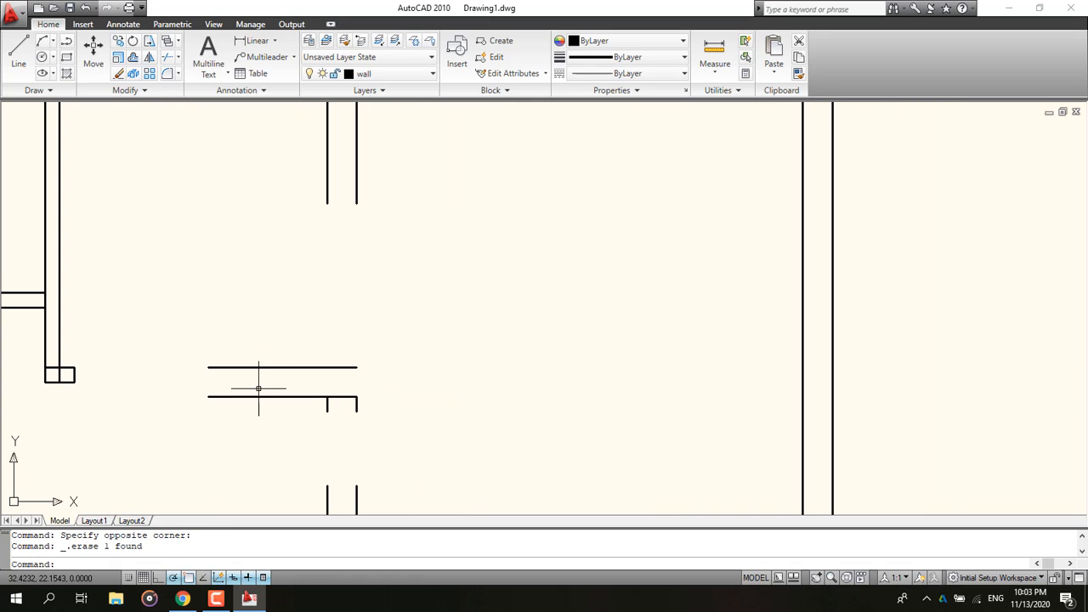
pyautogui.press('Return')
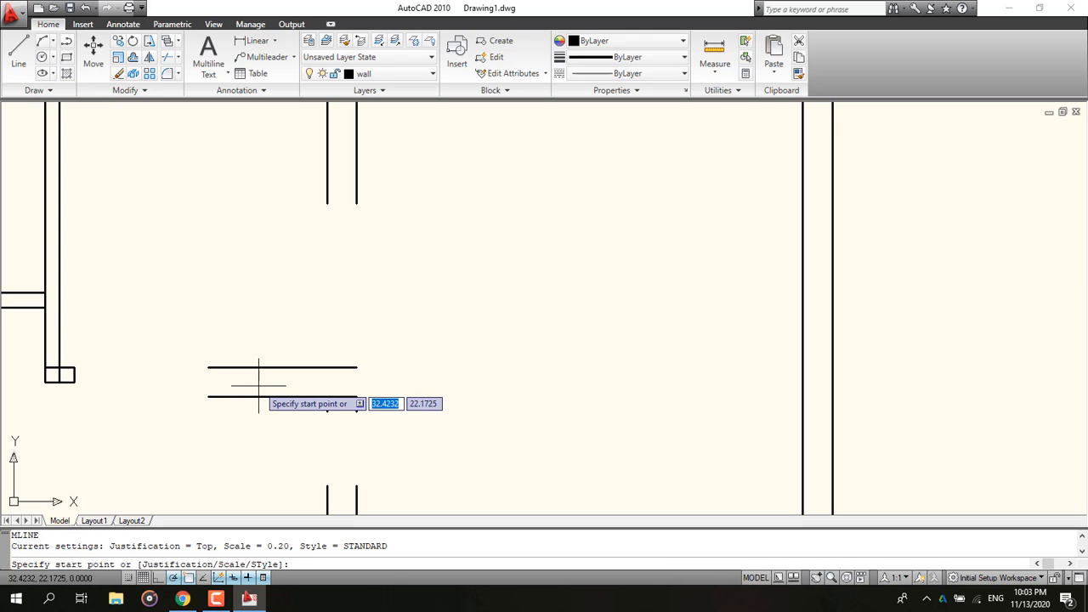
pyautogui.write('s')
pyautogui.press('Return')
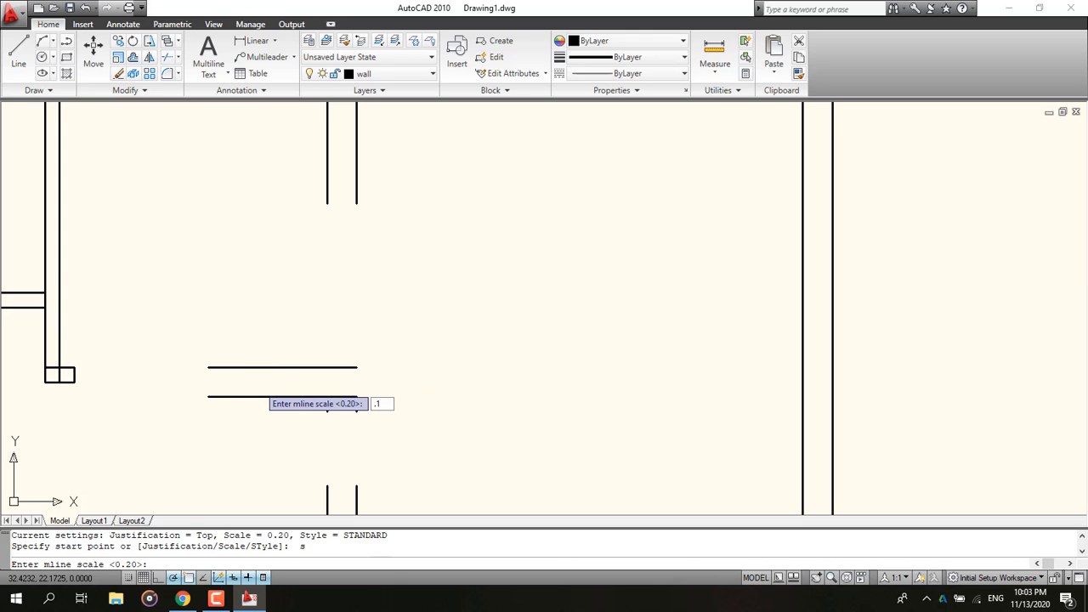
pyautogui.press('Return')
pyautogui.click(208, 367)
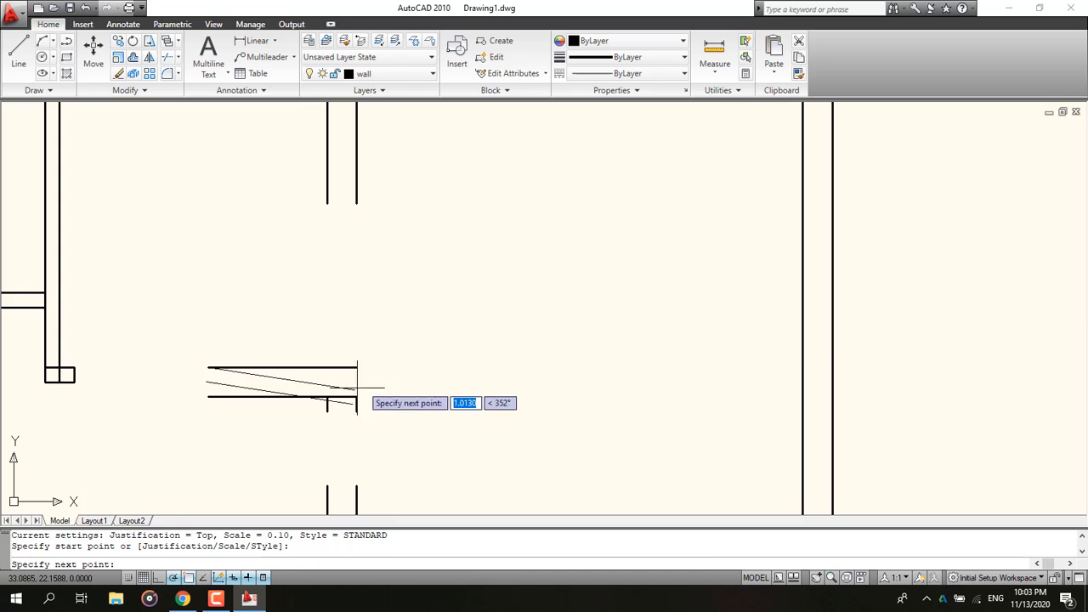
pyautogui.click(357, 368)
pyautogui.press('Escape')
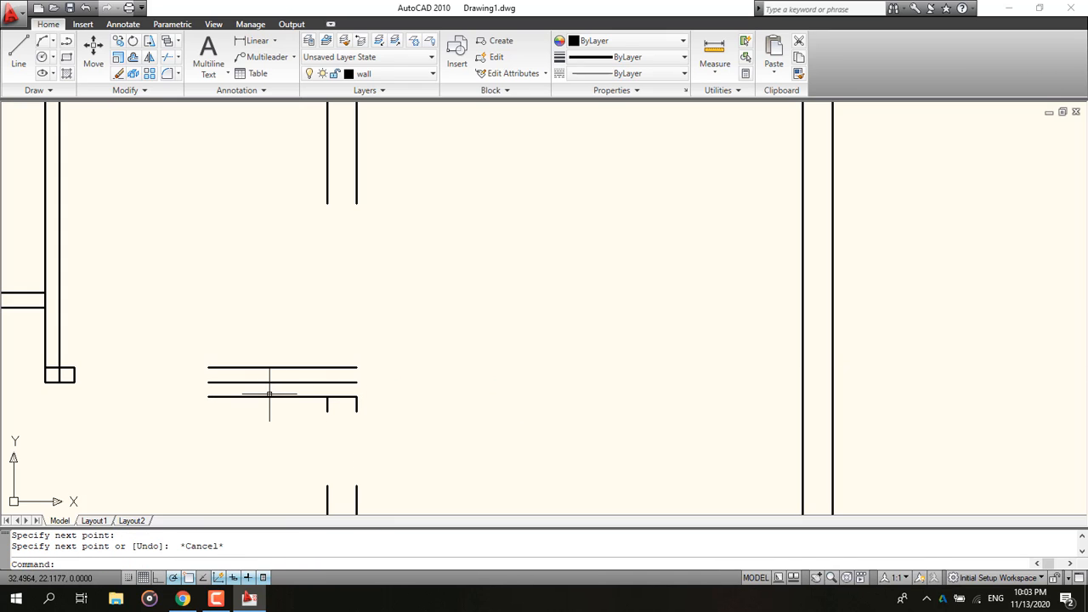
# Step: Erase the earlier 1-unit wall multiline and its short vertical stub
pyautogui.click(344, 422)
pyautogui.click(286, 397)
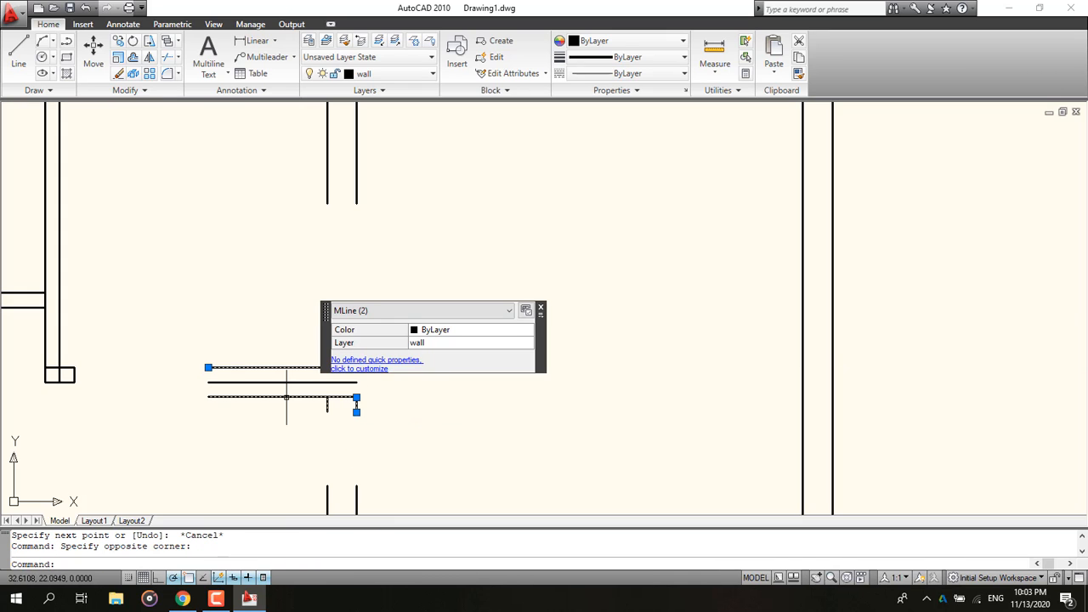
pyautogui.press('Delete')
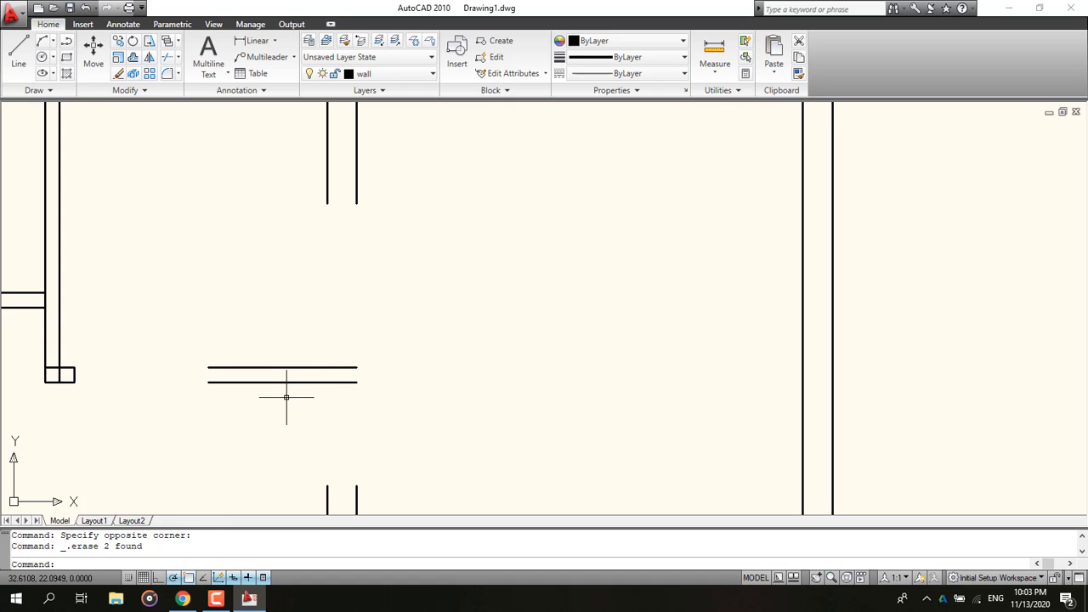
# Step: Draw a 0.1-unit vertical multiline at scale 0.2 down from the end of the thin wall
pyautogui.write('ml')
pyautogui.press('Return')
pyautogui.write('s')
pyautogui.press('Return')
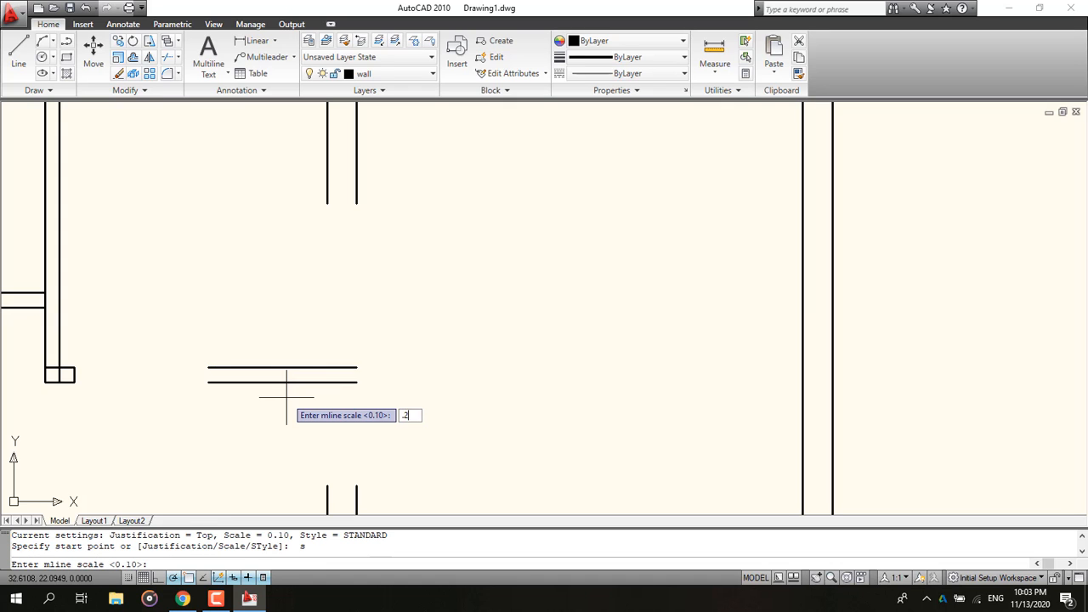
pyautogui.write('.2')
pyautogui.press('Return')
pyautogui.click(356, 382)
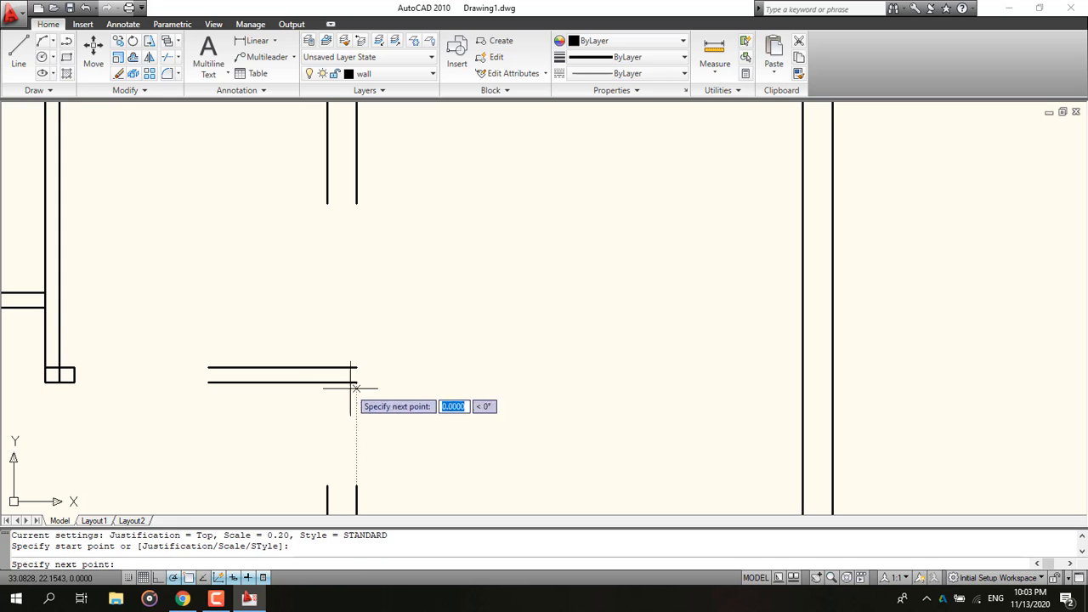
pyautogui.write('.')
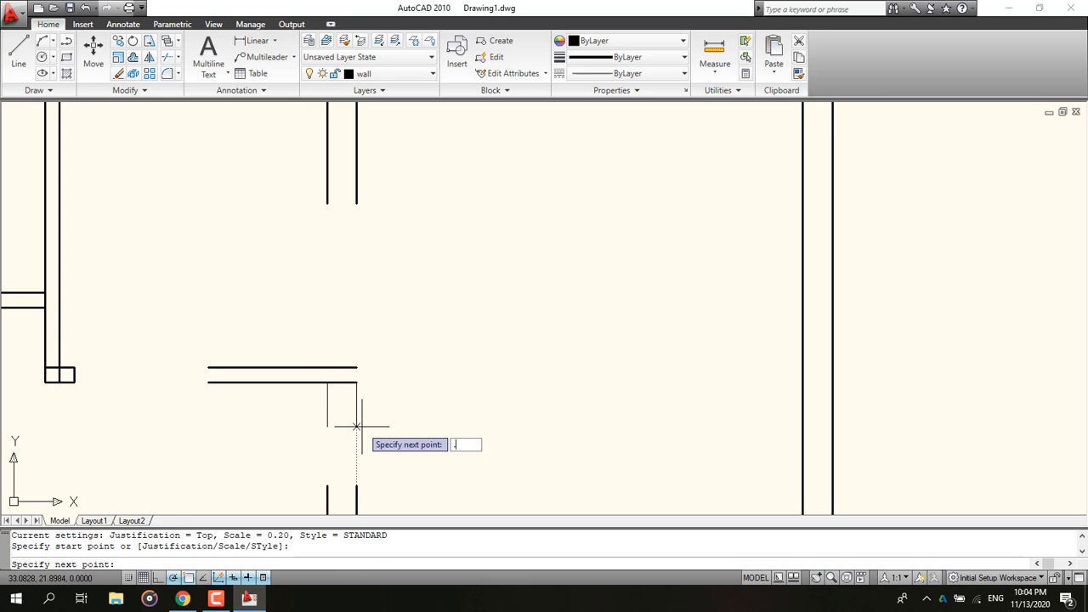
pyautogui.write('1')
pyautogui.press('Return')
pyautogui.press('Escape')
# Step: Close the open bottom end of the short interior wall below the top wall with a line
pyautogui.scroll(-3, 363, 425)
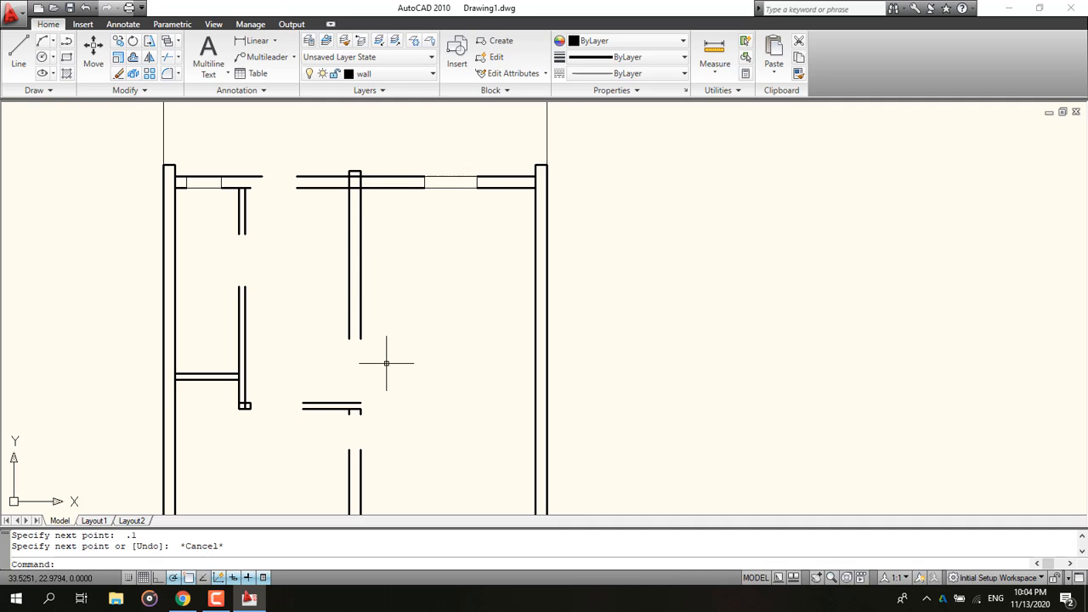
pyautogui.moveTo(269, 263); pyautogui.dragTo(305, 256, button='middle')
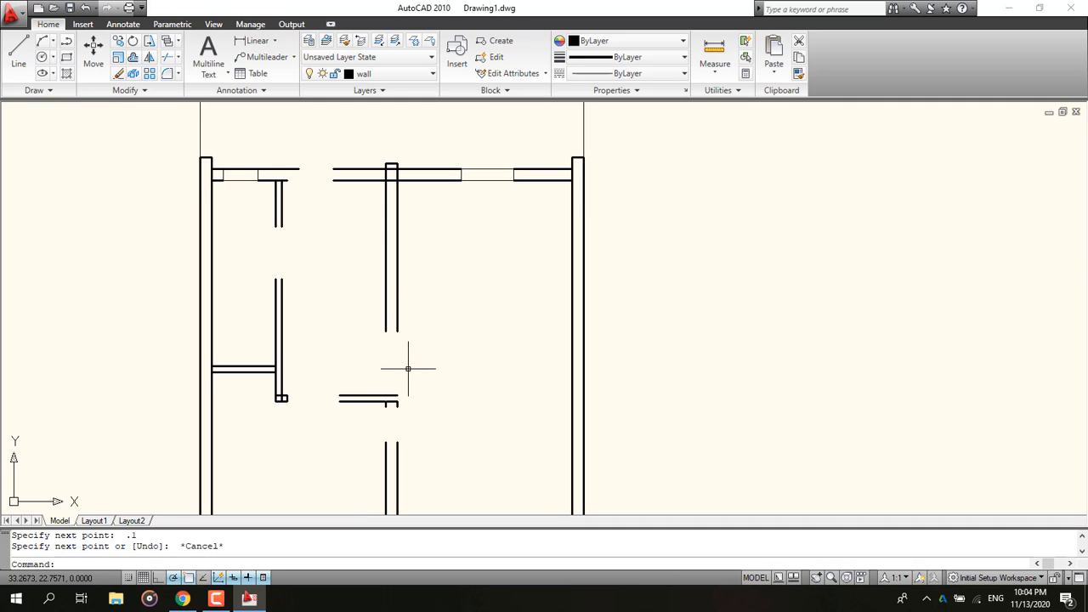
pyautogui.moveTo(400, 384); pyautogui.dragTo(361, 295, button='middle')
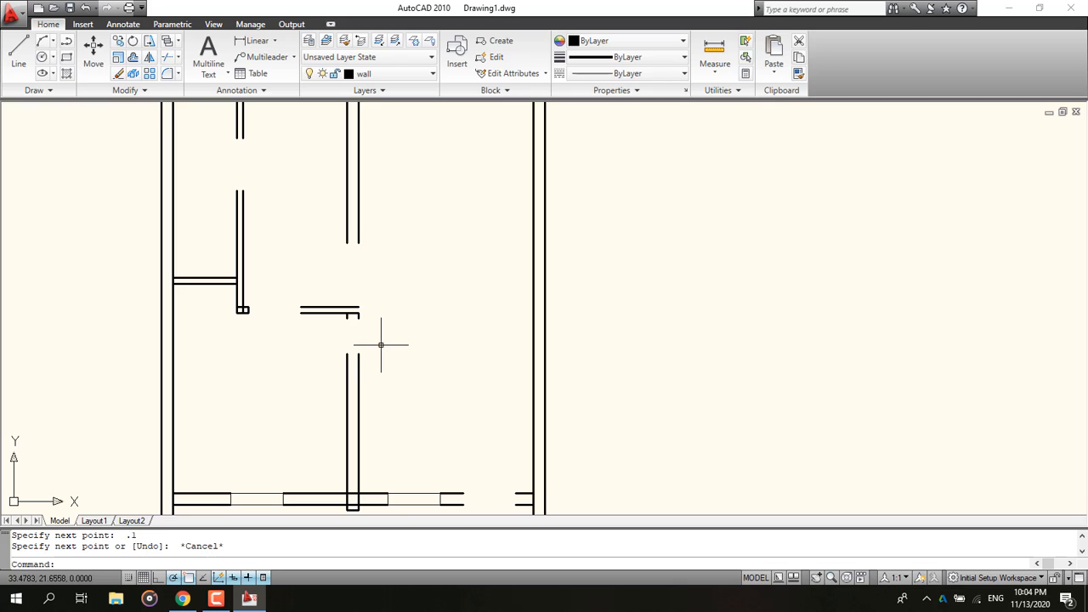
pyautogui.moveTo(477, 446); pyautogui.dragTo(404, 398, button='middle')
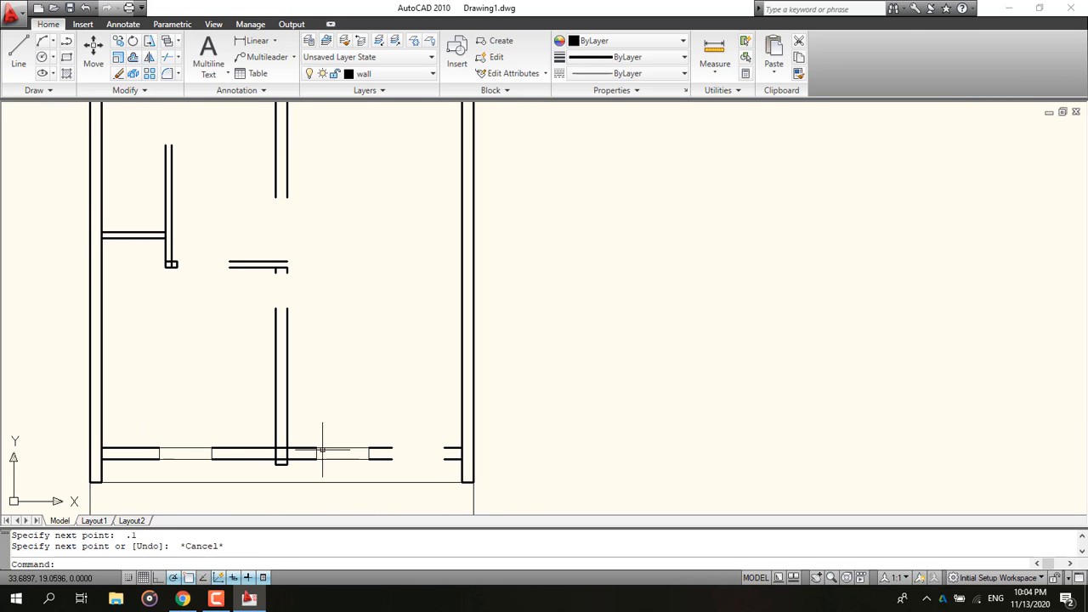
pyautogui.moveTo(286, 234); pyautogui.dragTo(427, 407, button='middle')
pyautogui.moveTo(243, 235); pyautogui.dragTo(243, 255, button='middle')
pyautogui.scroll(4, 247, 242)
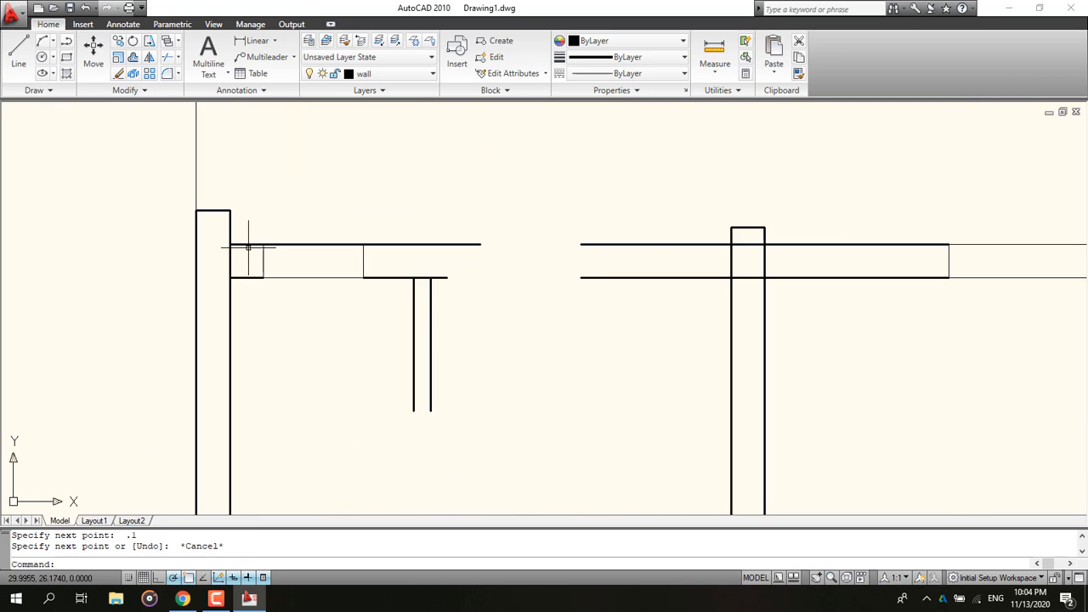
pyautogui.click(26, 73)
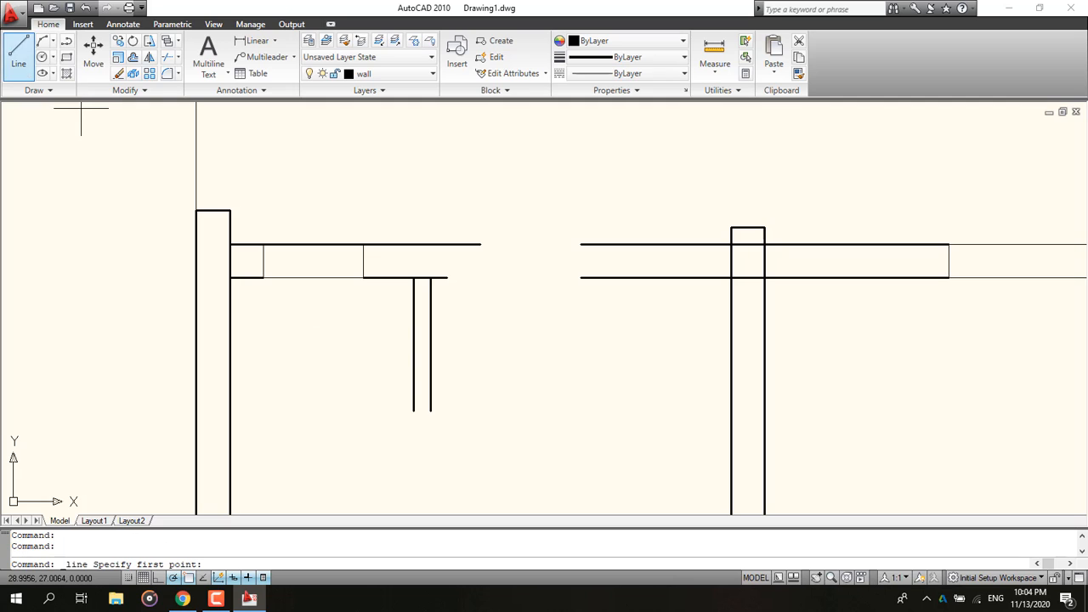
pyautogui.click(413, 411)
pyautogui.click(430, 412)
pyautogui.press('Escape')
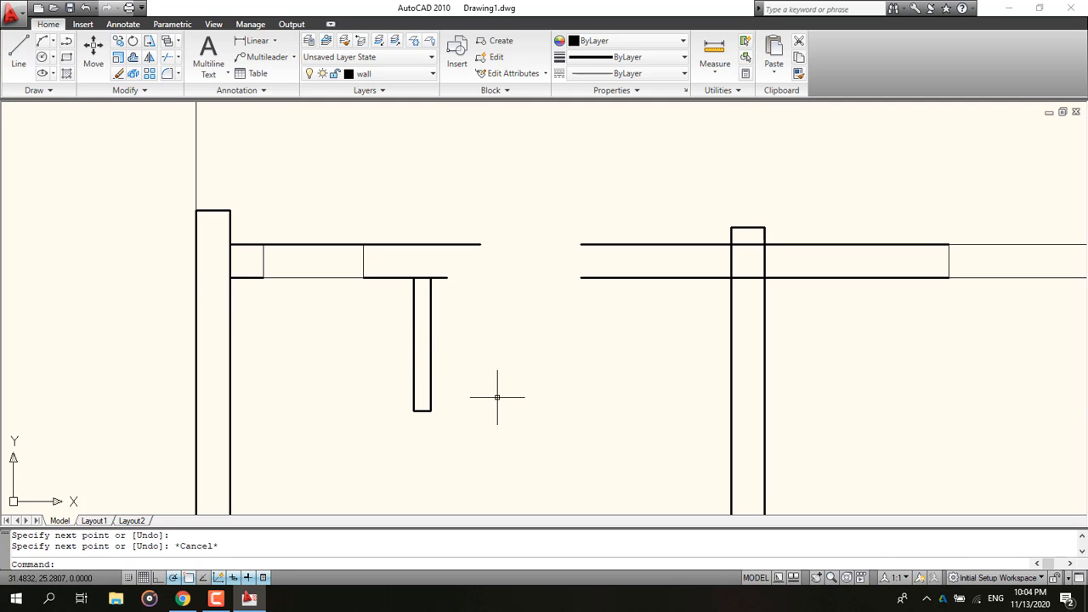
# Step: Erase the stray line segments extending past the right end of the short top wall
pyautogui.click(457, 242)
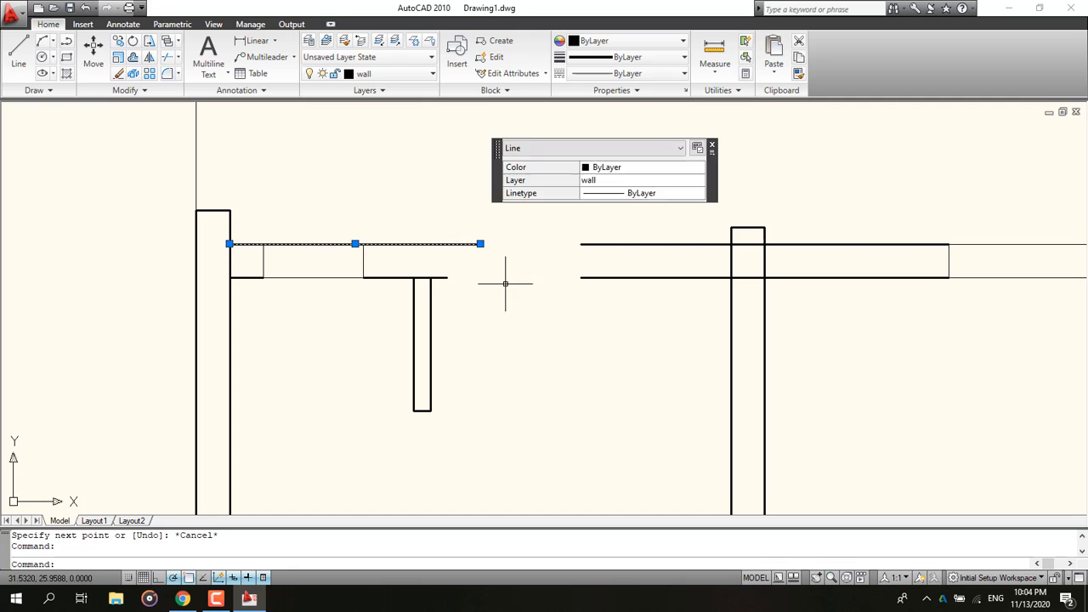
pyautogui.press('Delete')
pyautogui.click(505, 284)
pyautogui.click(471, 215)
pyautogui.press('Delete')
# Step: Close the right end of the short top wall with a vertical line across its thickness
pyautogui.write('l')
pyautogui.press('Return')
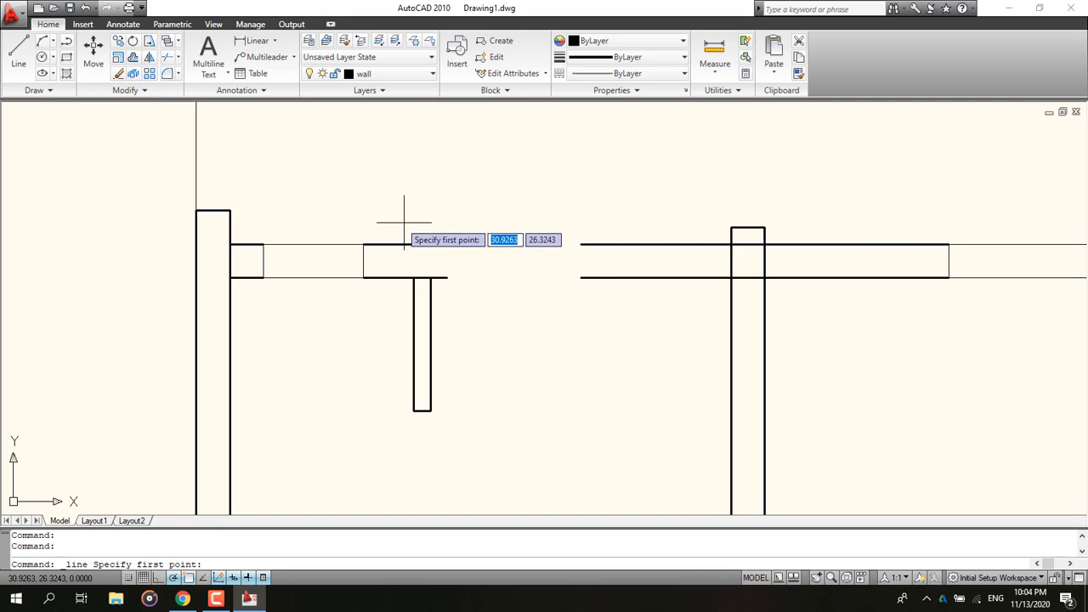
pyautogui.click(446, 244)
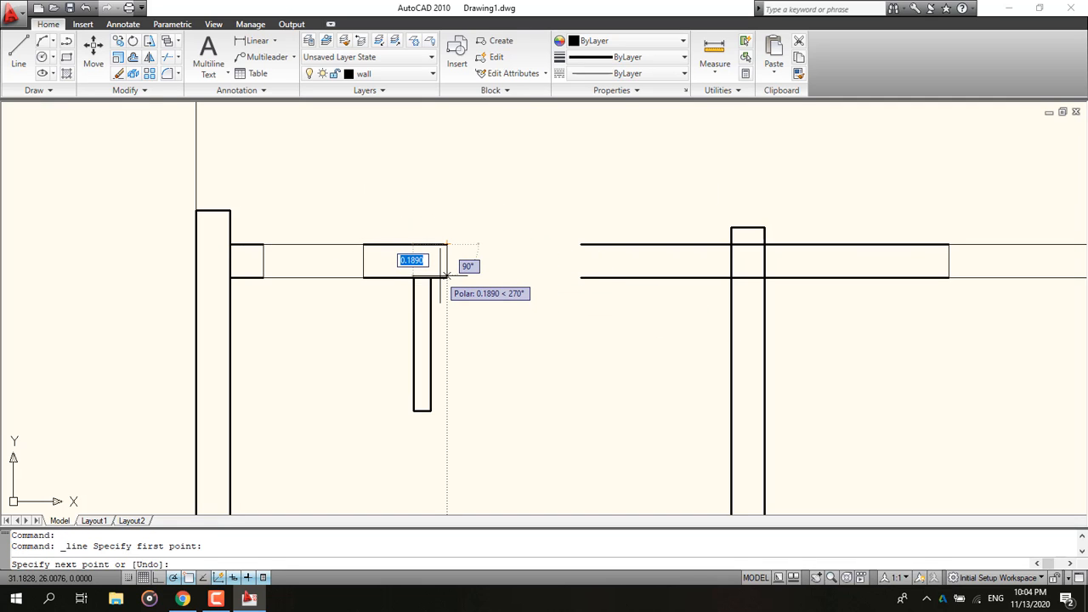
pyautogui.press('Escape')
pyautogui.click(40, 57)
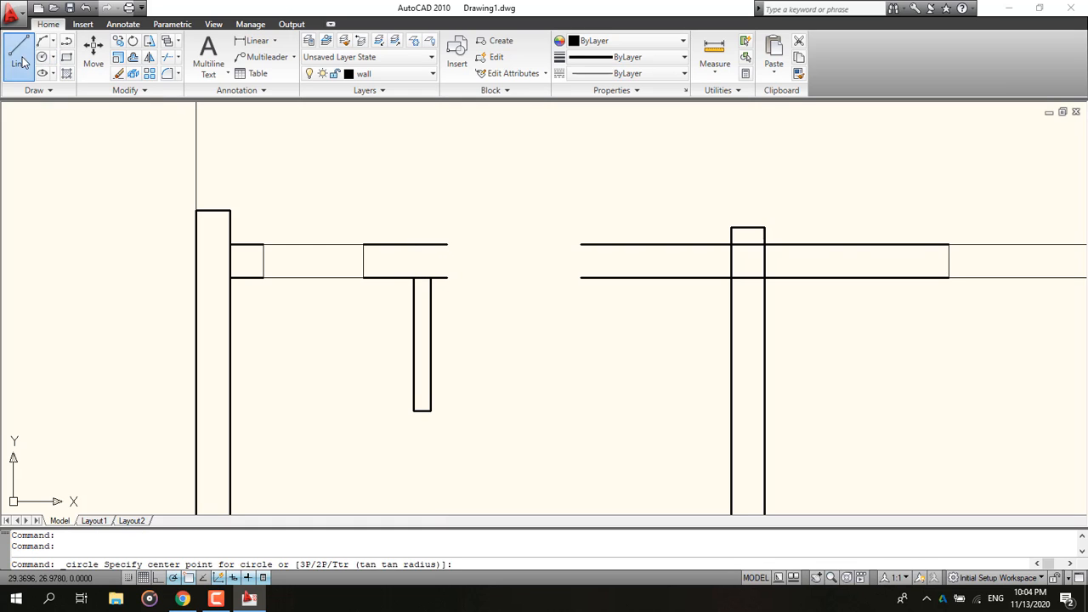
pyautogui.click(19, 53)
pyautogui.click(446, 244)
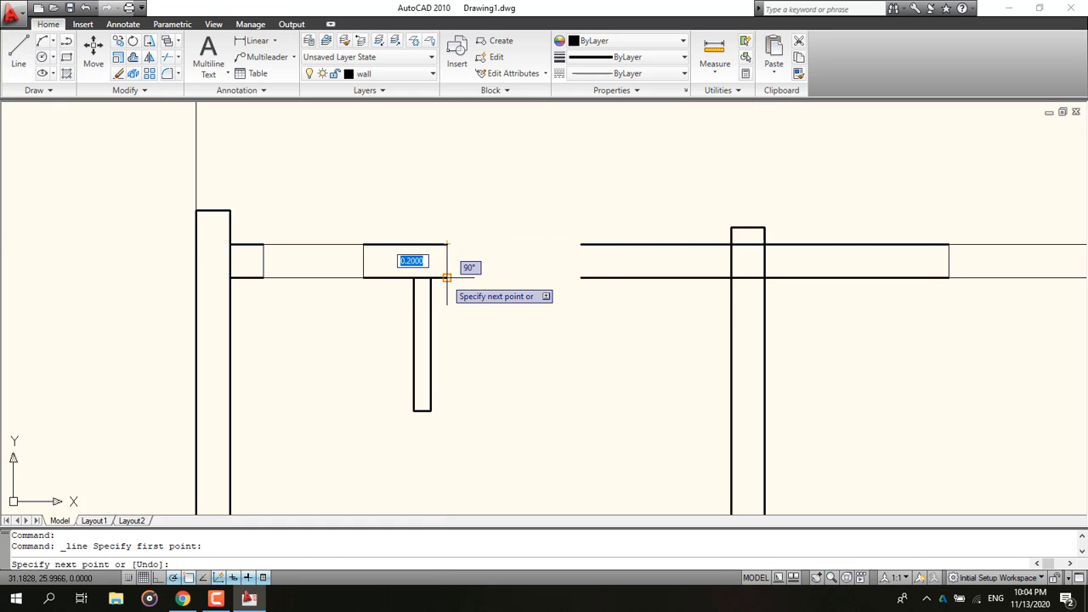
pyautogui.click(446, 277)
pyautogui.press('Escape')
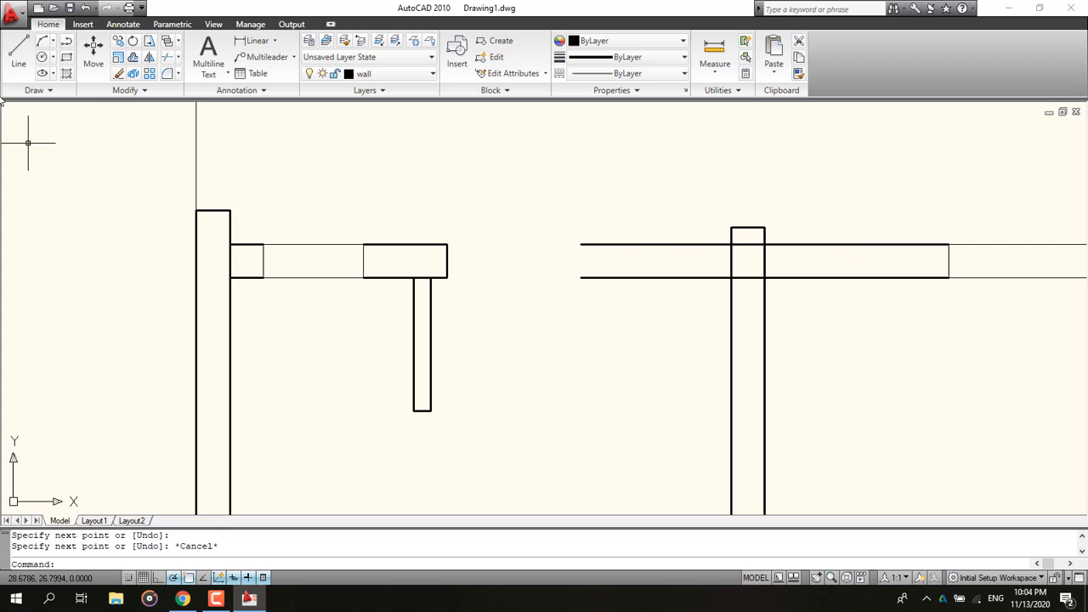
pyautogui.click(19, 53)
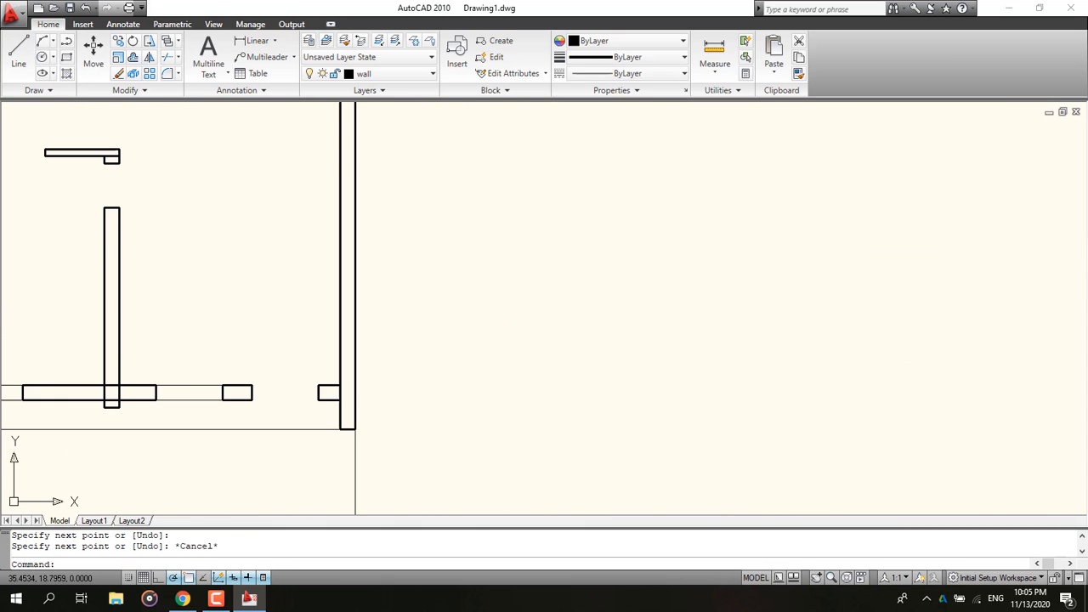
pyautogui.moveTo(268, 404); pyautogui.dragTo(542, 412, button='middle')
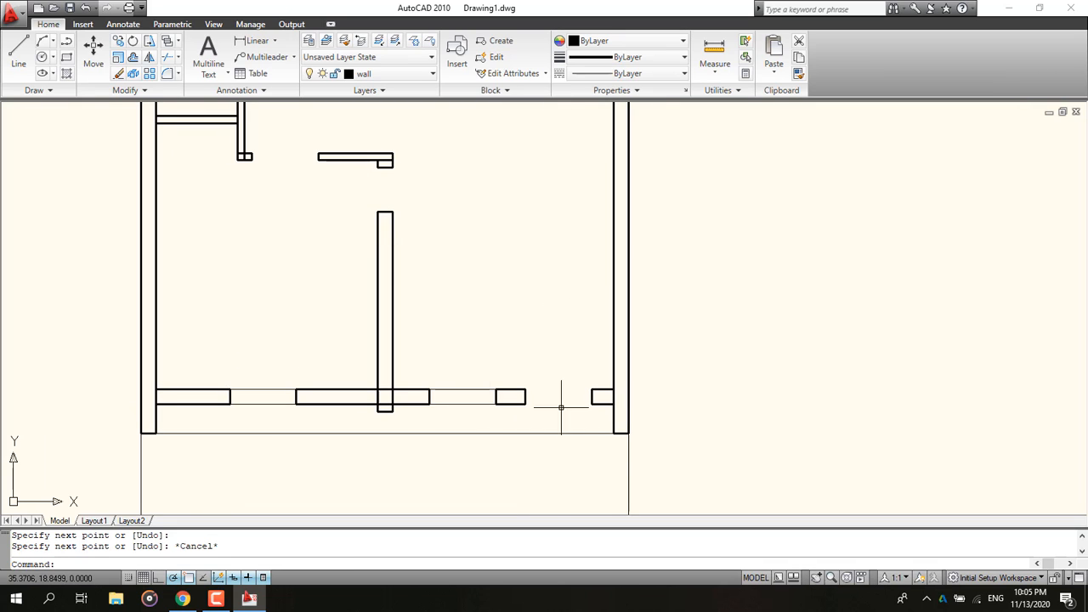
pyautogui.moveTo(461, 230); pyautogui.dragTo(395, 383, button='middle')
pyautogui.moveTo(420, 201); pyautogui.dragTo(406, 344, button='middle')
pyautogui.moveTo(414, 204); pyautogui.dragTo(437, 260, button='middle')
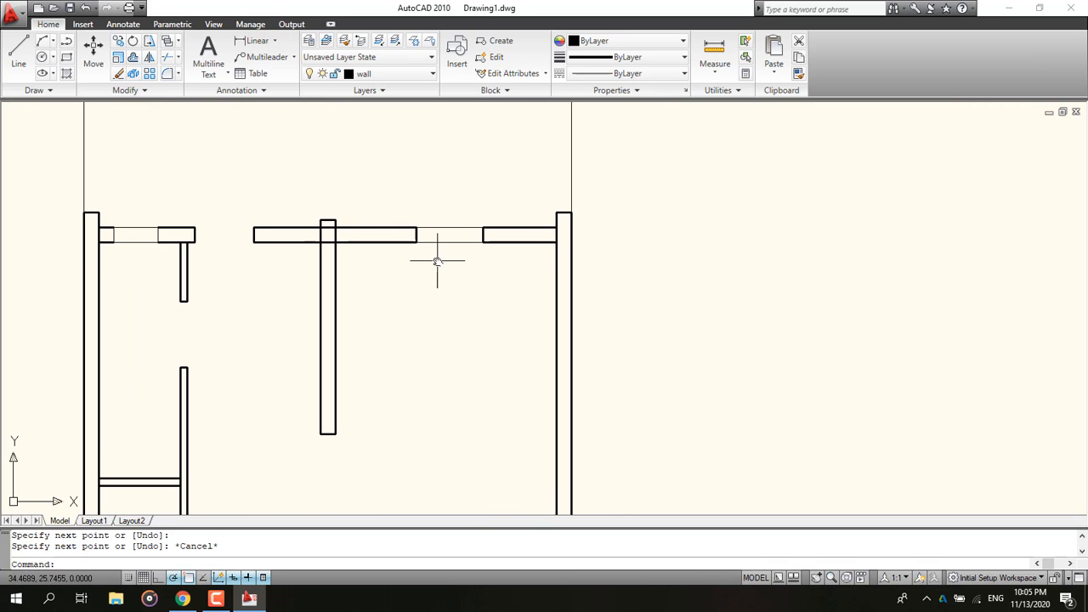
pyautogui.scroll(8, 93, 243)
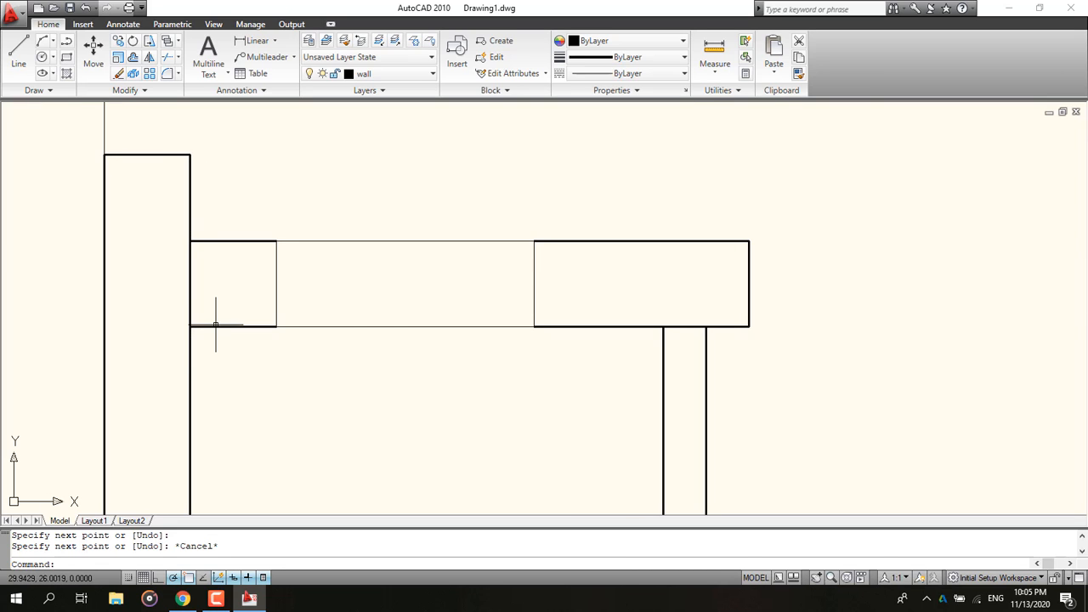
pyautogui.click(216, 324)
pyautogui.press('Escape')
# Step: Join the short top wall to the left exterior wall with an Open Tee multiline edit
pyautogui.doubleClick(213, 326)
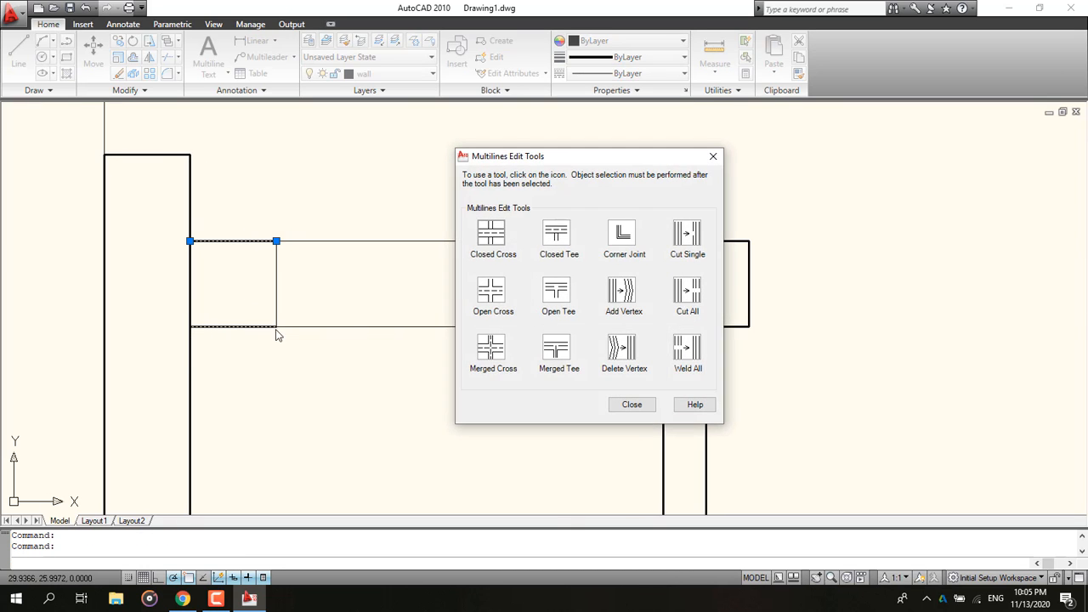
pyautogui.click(713, 156)
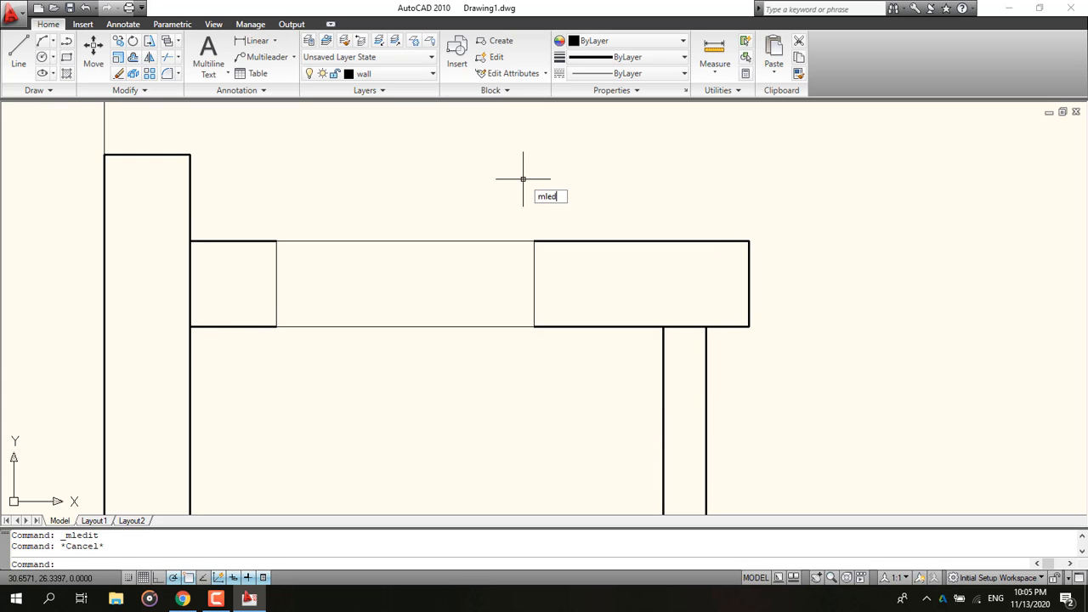
pyautogui.press('Return')
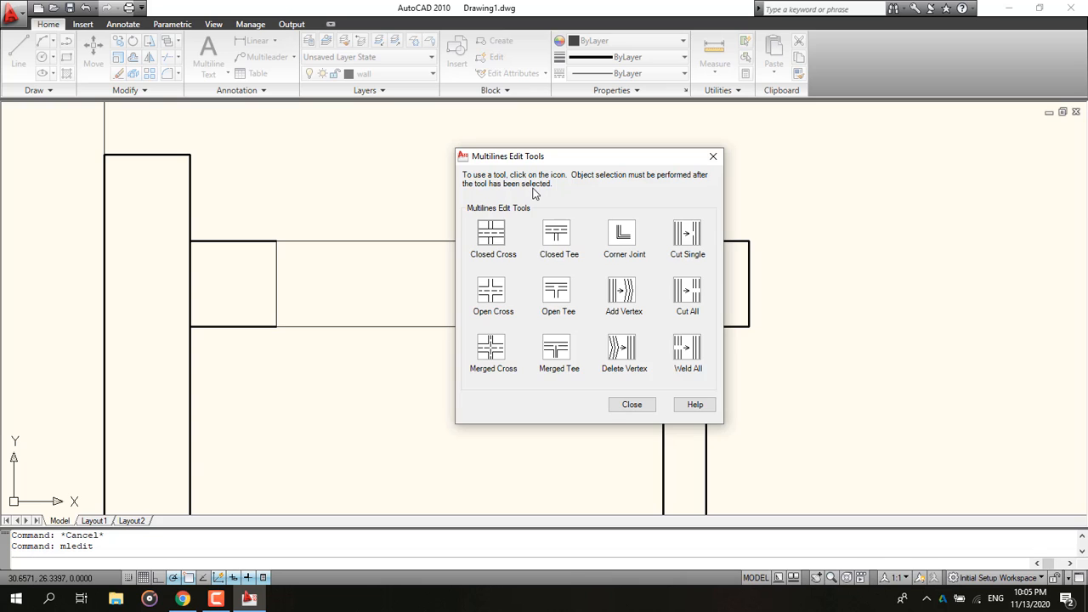
pyautogui.click(554, 295)
pyautogui.click(212, 326)
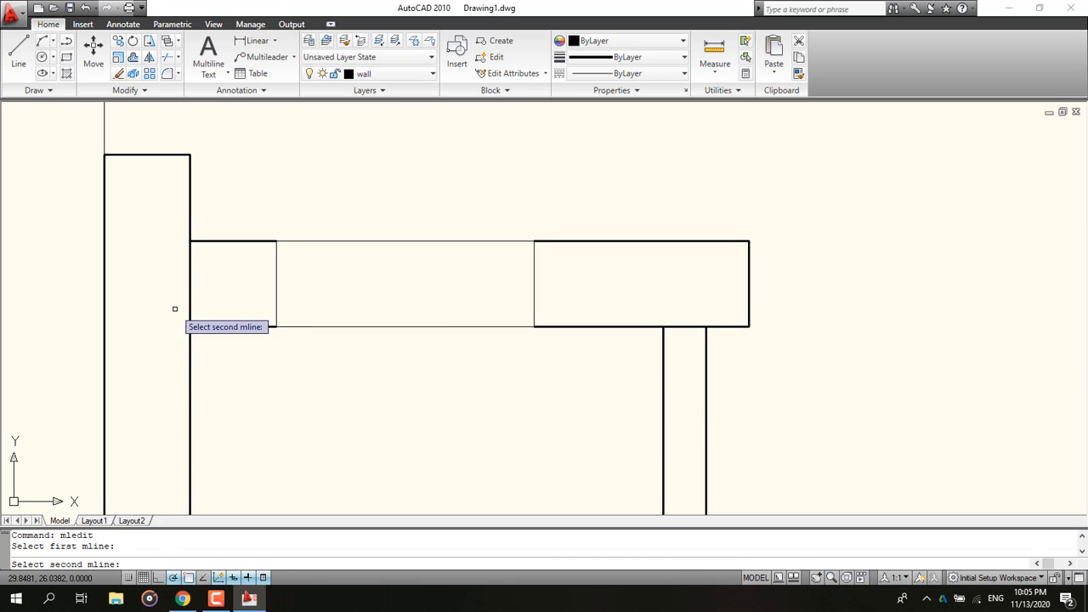
pyautogui.click(190, 394)
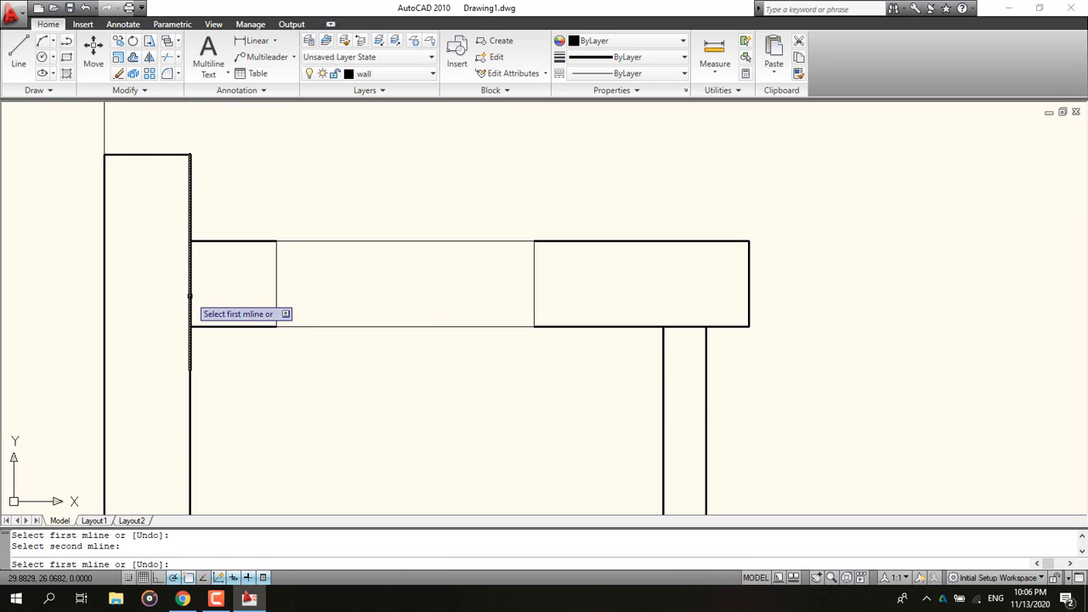
pyautogui.press('Escape')
# Step: Erase the two leftover line segments along the left wall at that junction
pyautogui.click(156, 377)
pyautogui.click(241, 136)
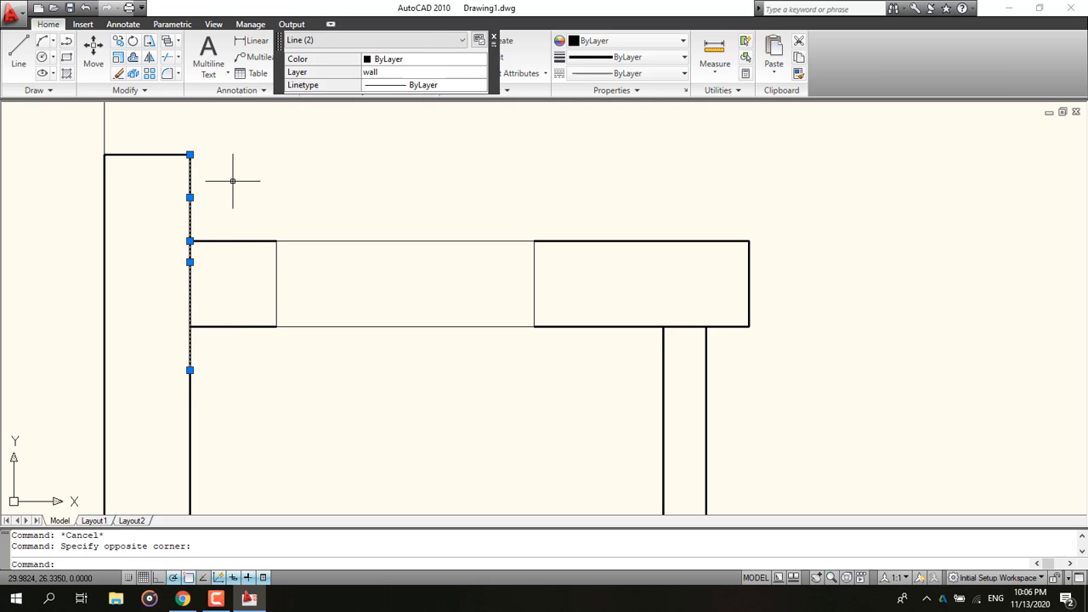
pyautogui.press('Delete')
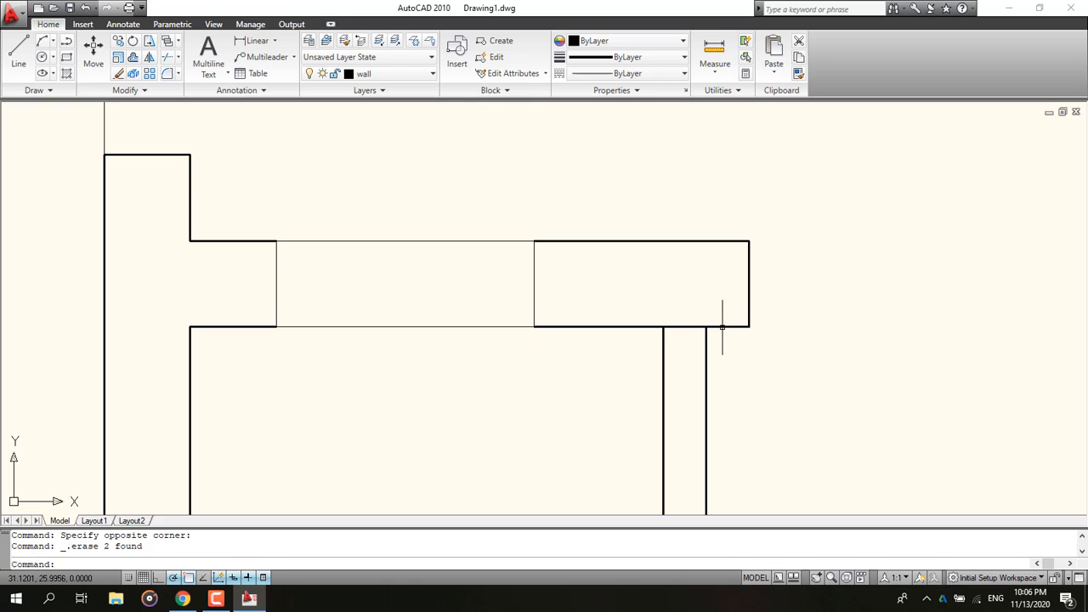
# Step: Apply an Open Tee between the thin vertical wall and the top wall, then undo it
pyautogui.moveTo(640, 346); pyautogui.dragTo(144, 295, button='middle')
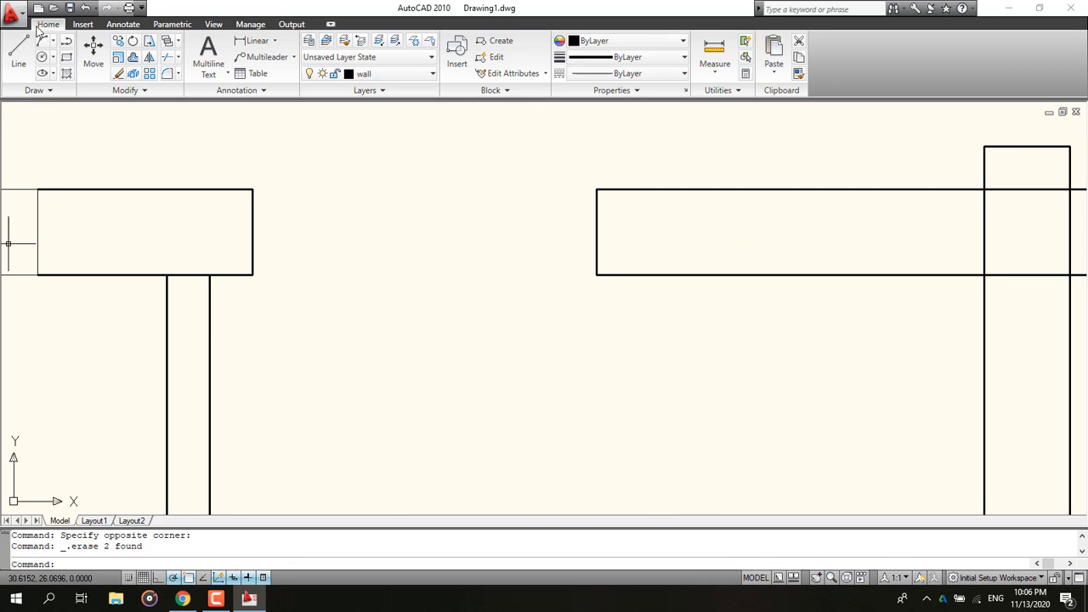
pyautogui.doubleClick(217, 274)
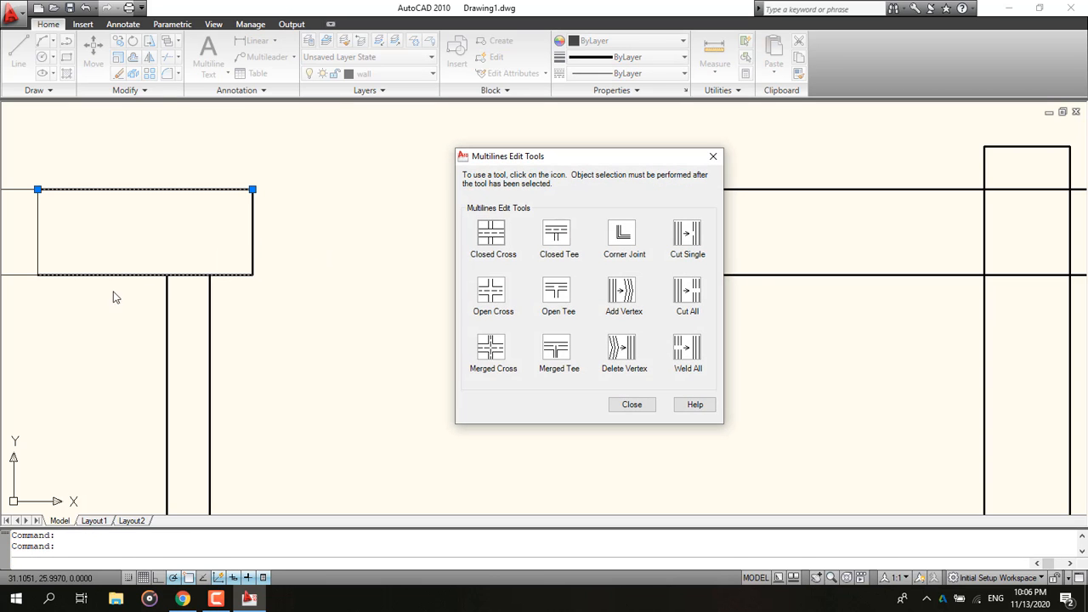
pyautogui.click(715, 157)
pyautogui.moveTo(128, 259); pyautogui.dragTo(712, 368, button='middle')
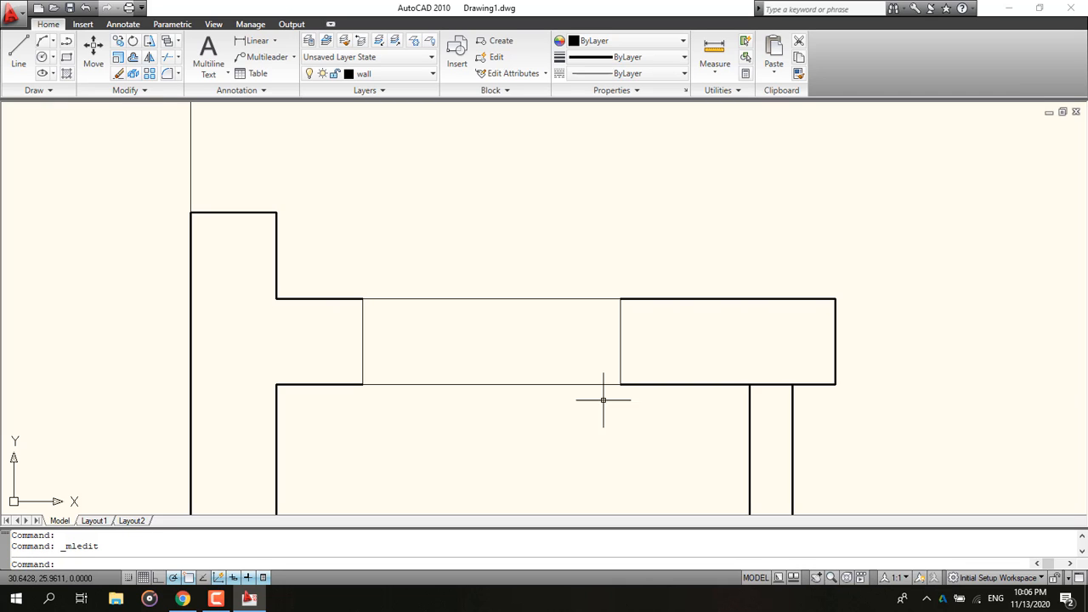
pyautogui.moveTo(604, 399); pyautogui.dragTo(254, 319, button='middle')
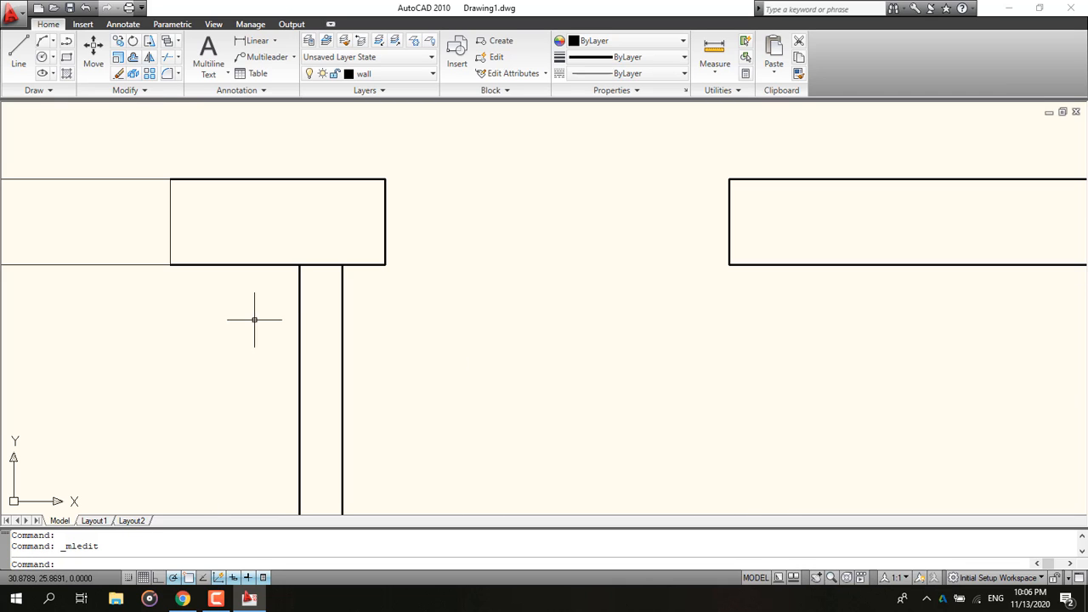
pyautogui.doubleClick(300, 334)
pyautogui.click(553, 294)
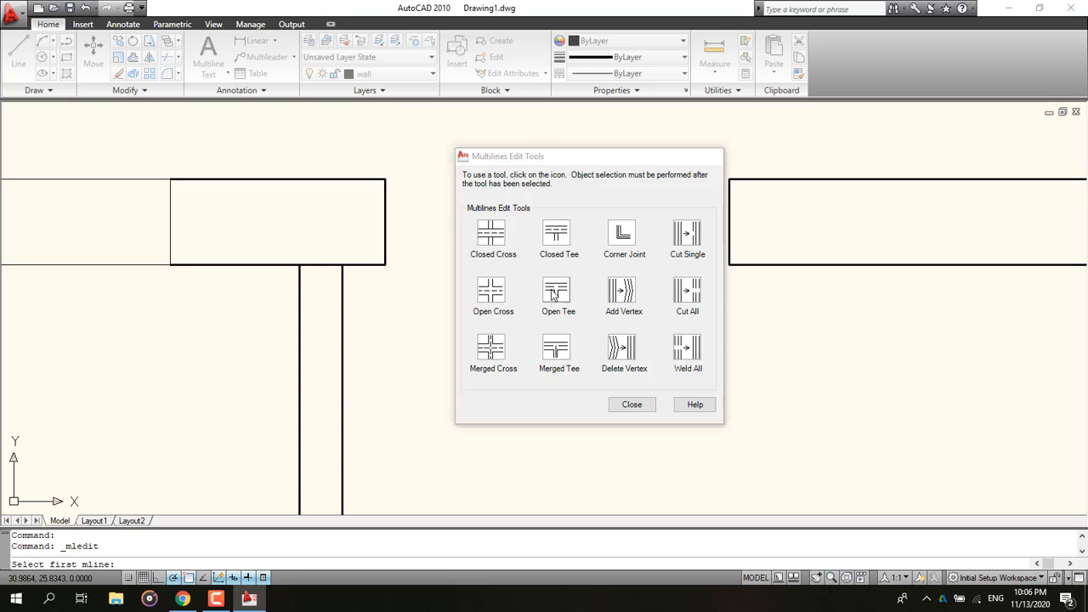
pyautogui.click(322, 266)
pyautogui.moveTo(706, 325); pyautogui.dragTo(98, 308, button='middle')
pyautogui.scroll(-2, 97, 308)
pyautogui.scroll(3, 332, 217)
pyautogui.hotkey('ctrl', 'z')
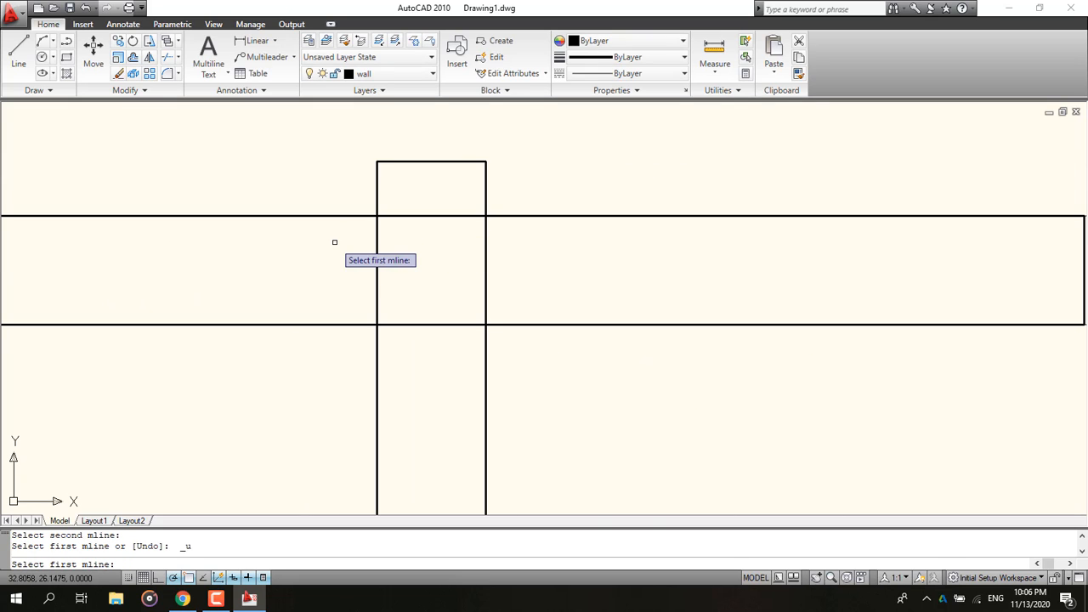
pyautogui.scroll(-4, 406, 295)
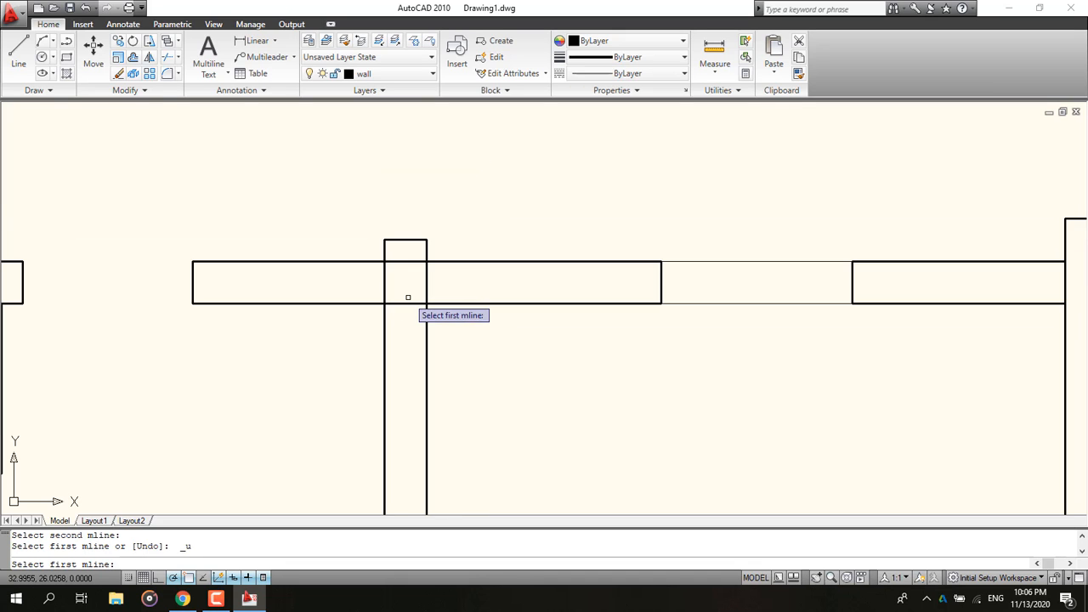
pyautogui.press('Escape')
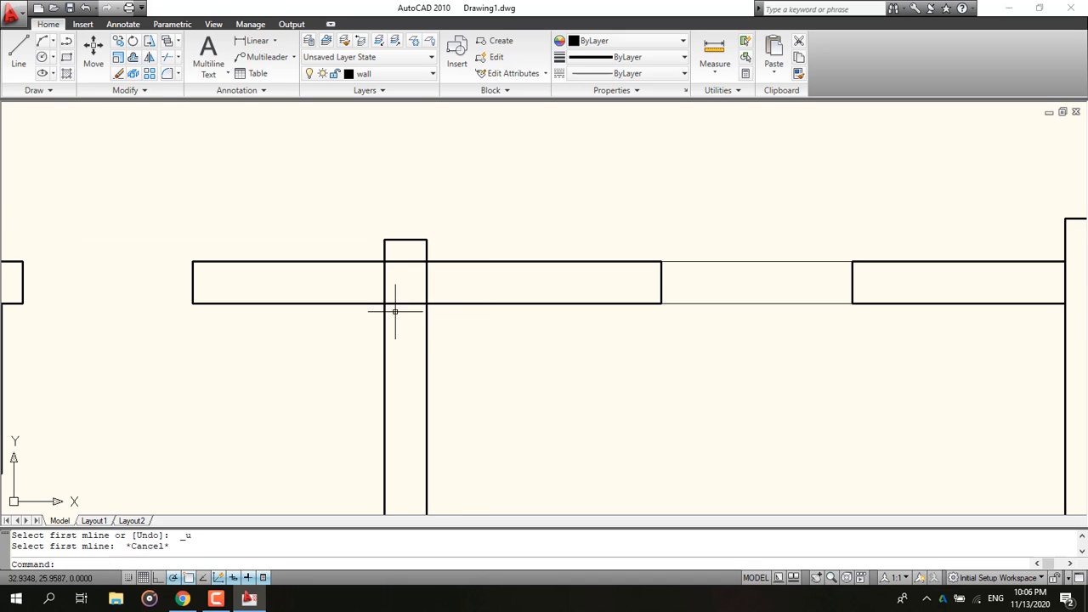
# Step: Apply an Open Cross where the interior vertical wall crosses the top wall
pyautogui.doubleClick(405, 306)
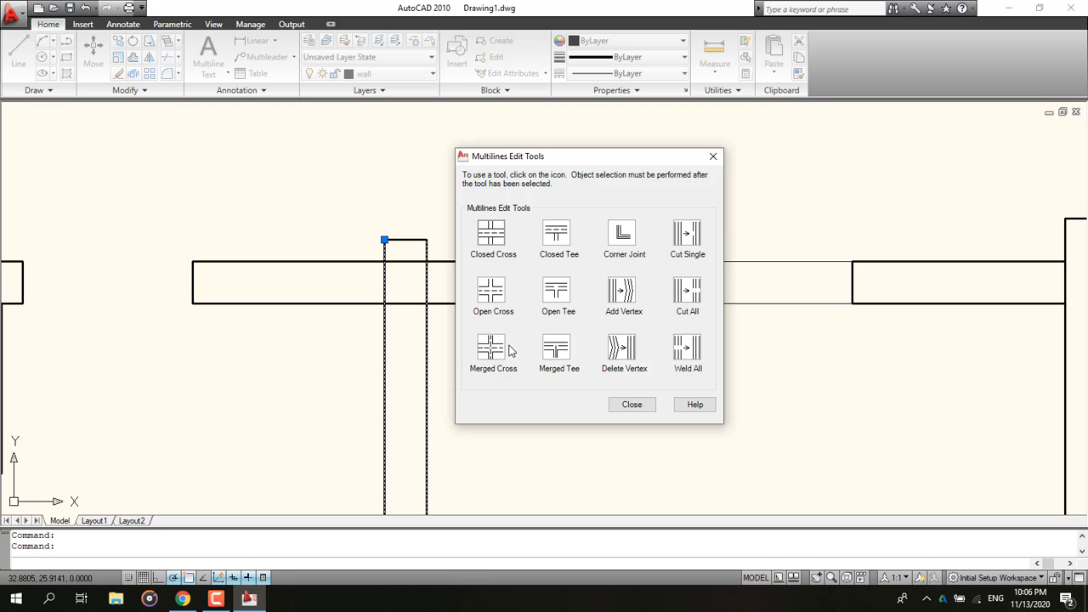
pyautogui.click(491, 304)
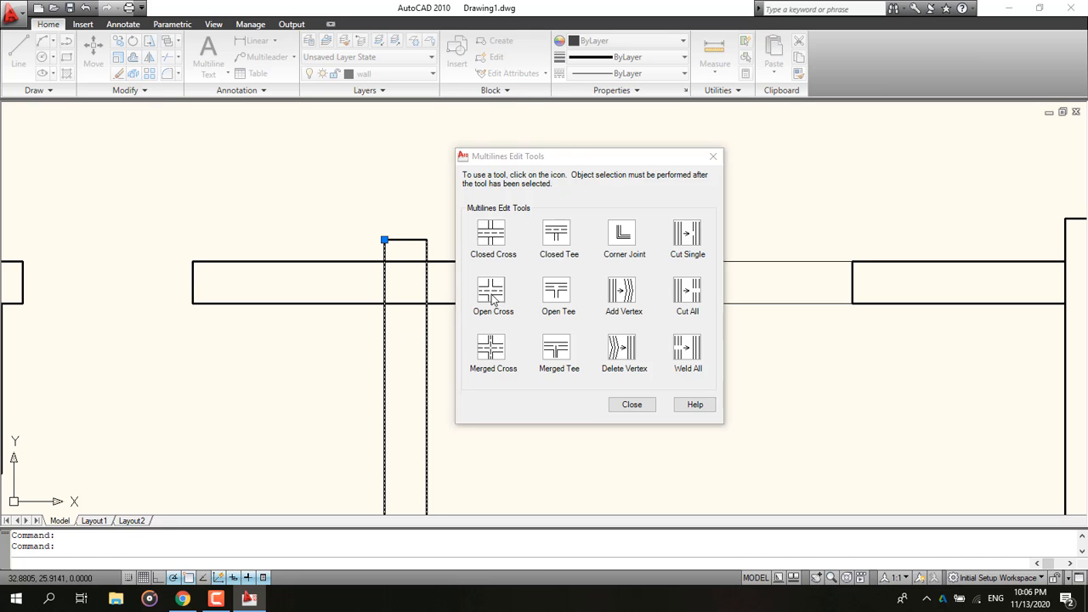
pyautogui.click(387, 304)
pyautogui.moveTo(846, 339); pyautogui.dragTo(511, 299, button='middle')
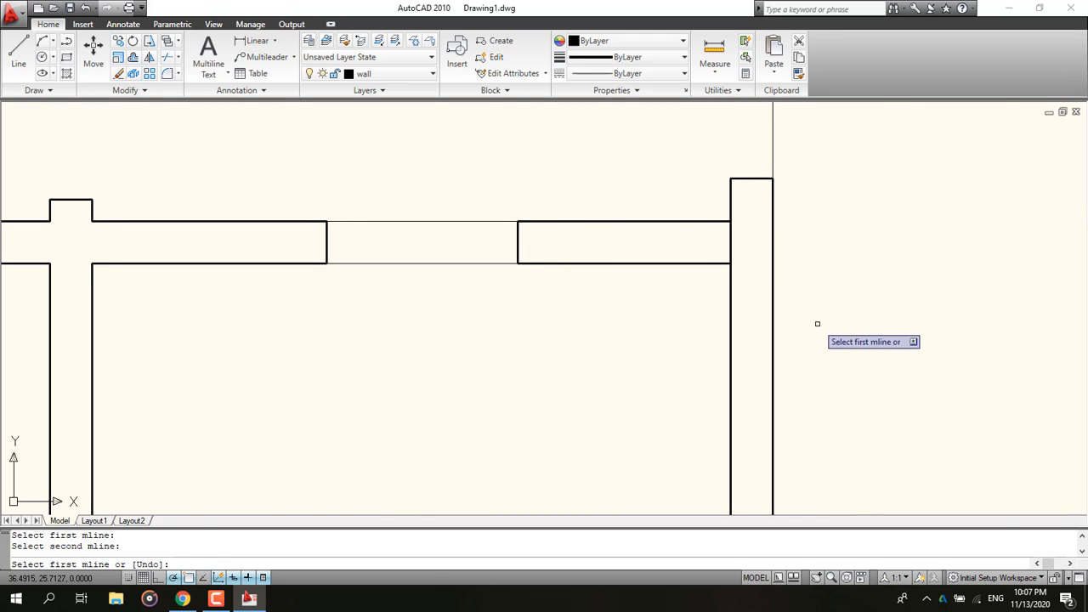
pyautogui.press('Escape')
# Step: Join the top wall to the right exterior wall with an Open Tee
pyautogui.doubleClick(731, 291)
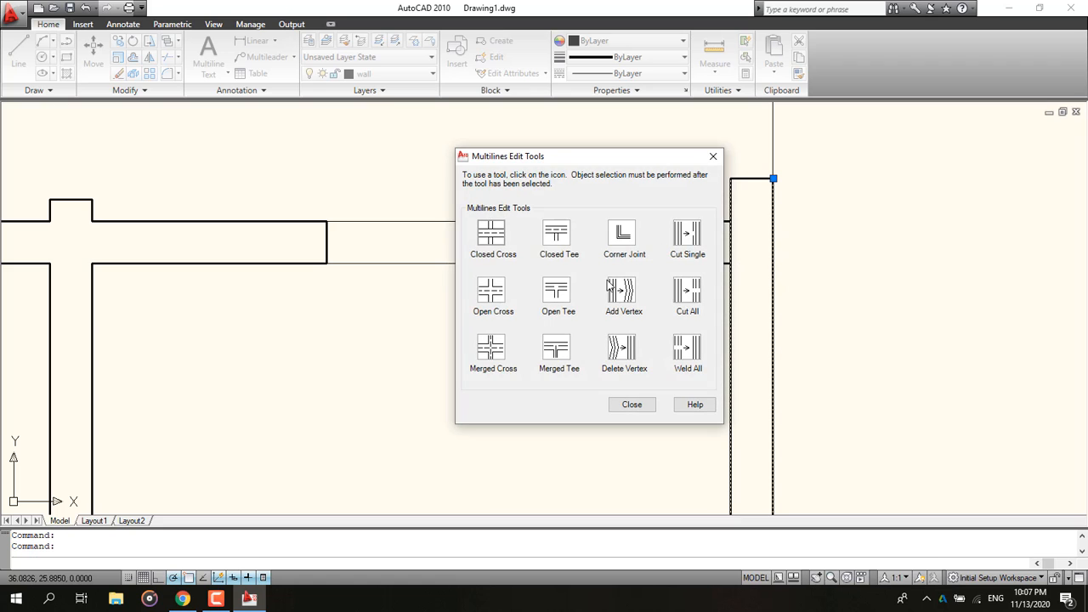
pyautogui.click(558, 290)
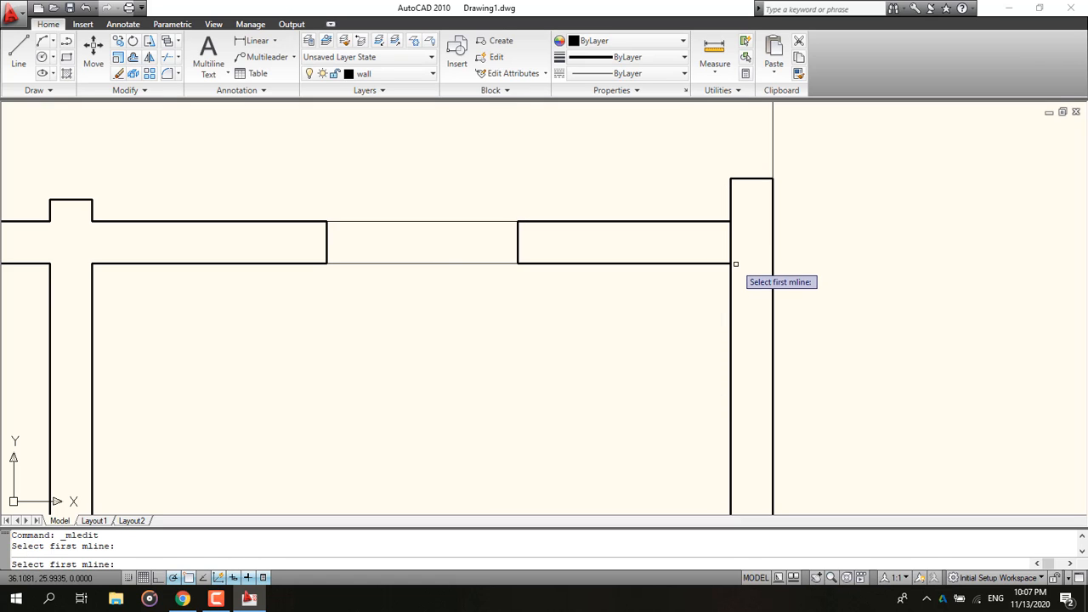
pyautogui.click(728, 266)
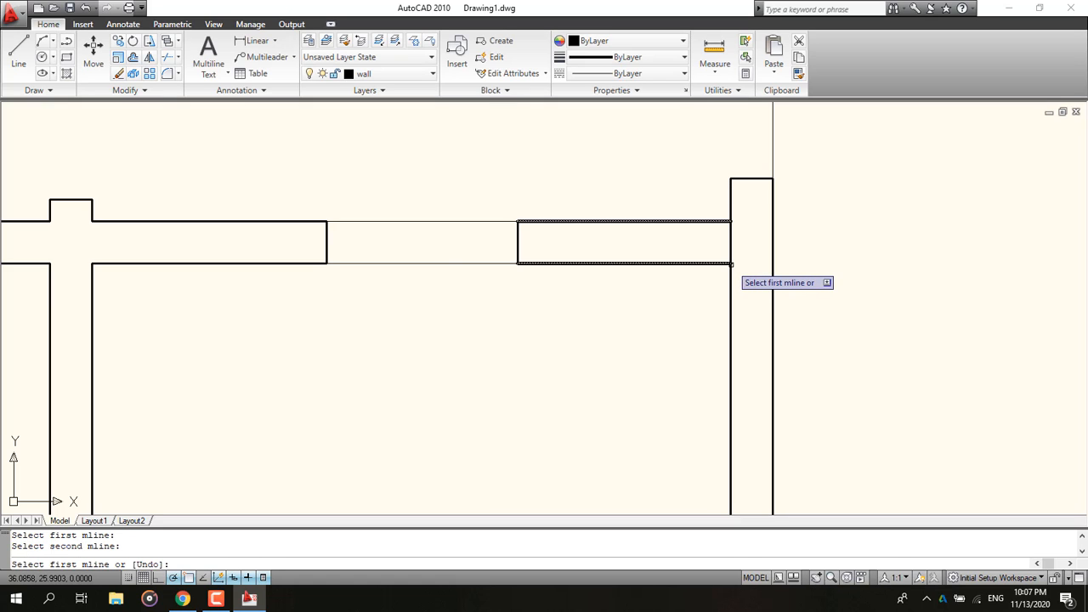
pyautogui.click(731, 253)
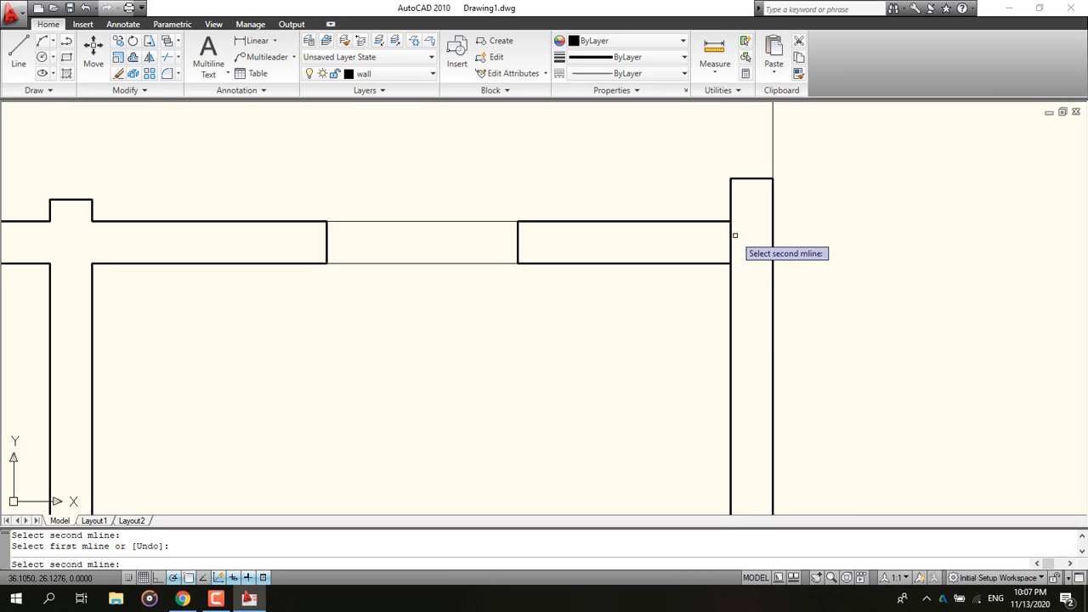
pyautogui.click(732, 235)
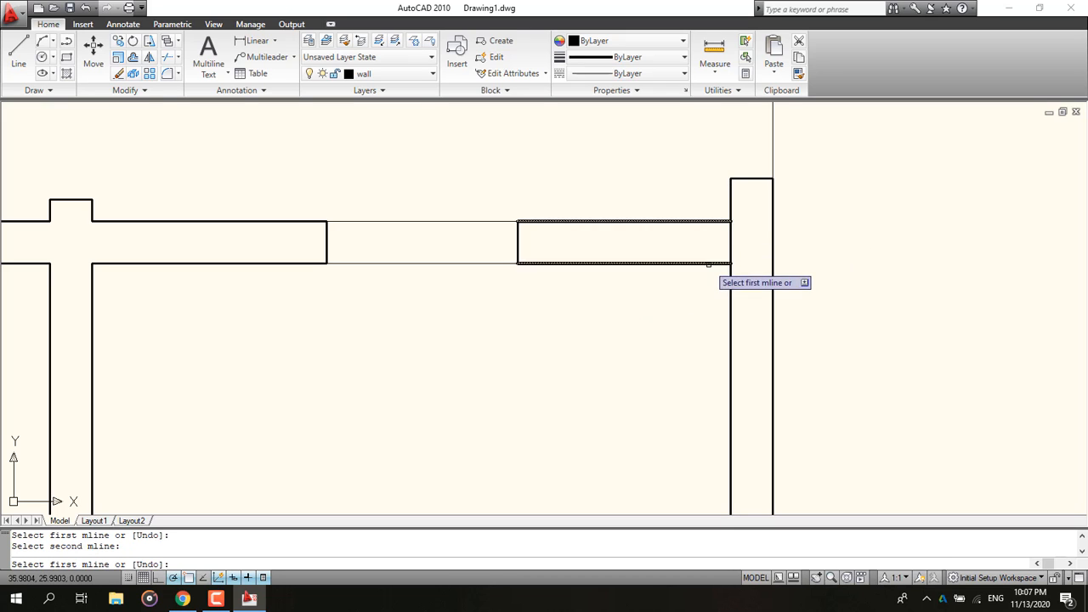
# Step: Try to join the interior walls to the top wall with Open Tee edits
pyautogui.scroll(5, 713, 265)
pyautogui.scroll(-5, 459, 279)
pyautogui.scroll(6, 413, 189)
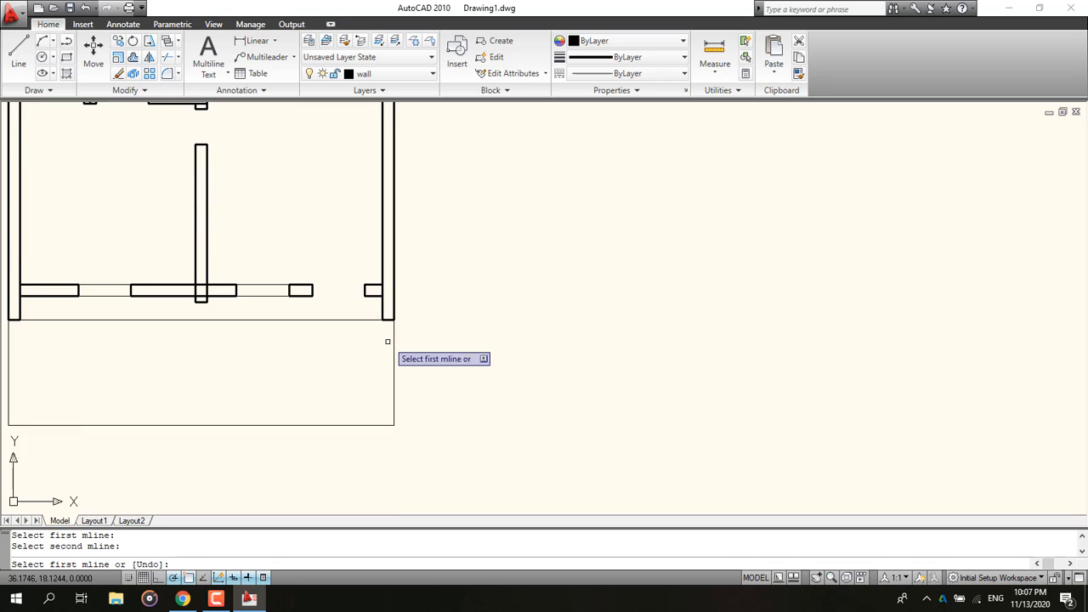
pyautogui.scroll(3, 383, 299)
pyautogui.click(324, 204)
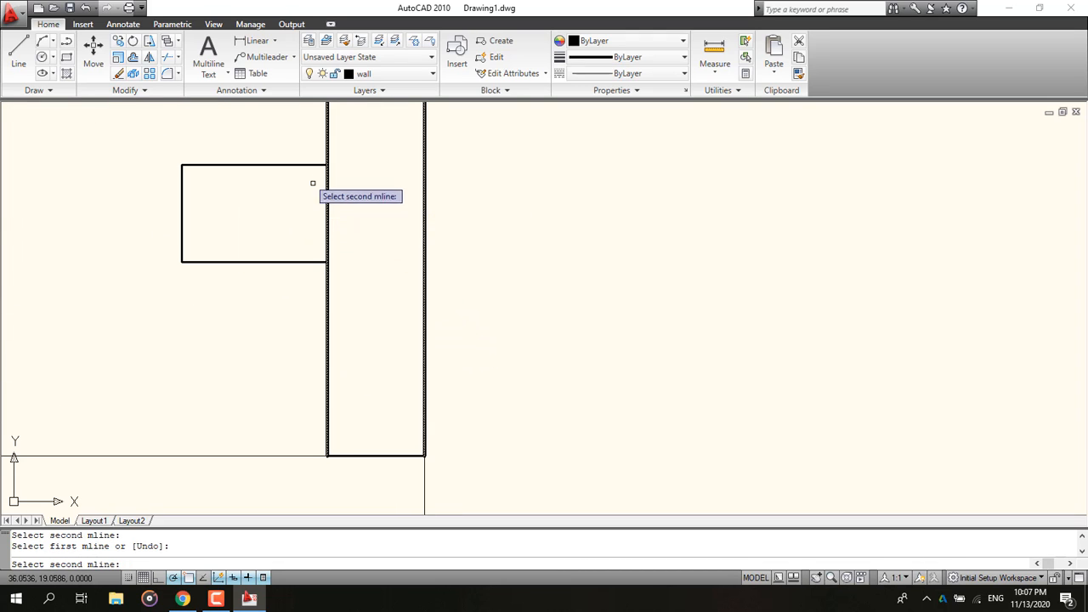
pyautogui.click(299, 167)
pyautogui.scroll(5, 328, 191)
pyautogui.click(312, 118)
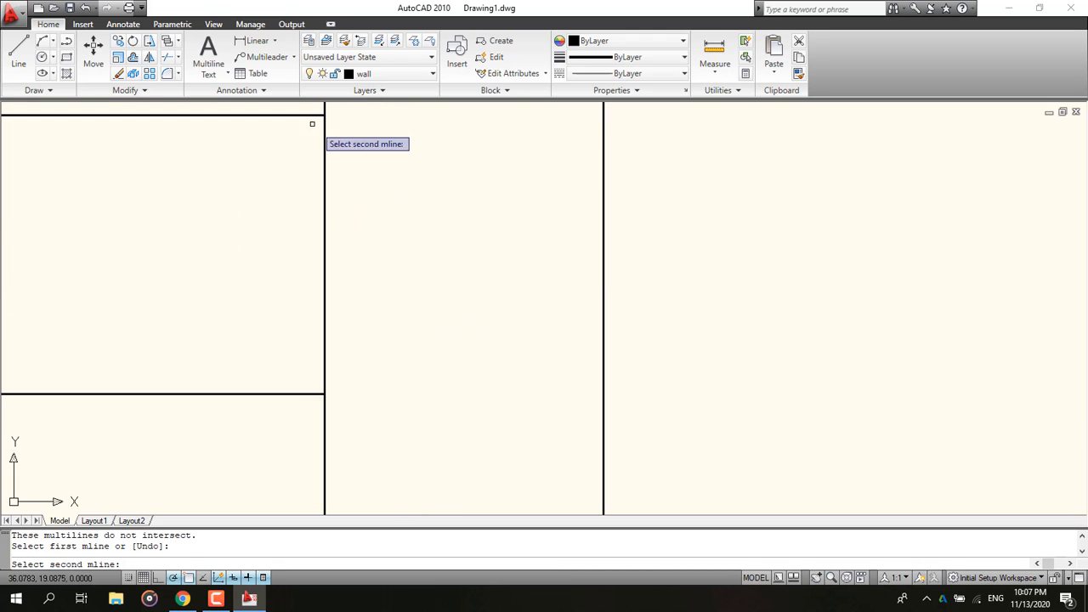
pyautogui.click(603, 279)
pyautogui.scroll(-9, 190, 332)
pyautogui.moveTo(96, 331); pyautogui.dragTo(556, 376, button='middle')
pyautogui.moveTo(195, 335); pyautogui.dragTo(542, 391, button='middle')
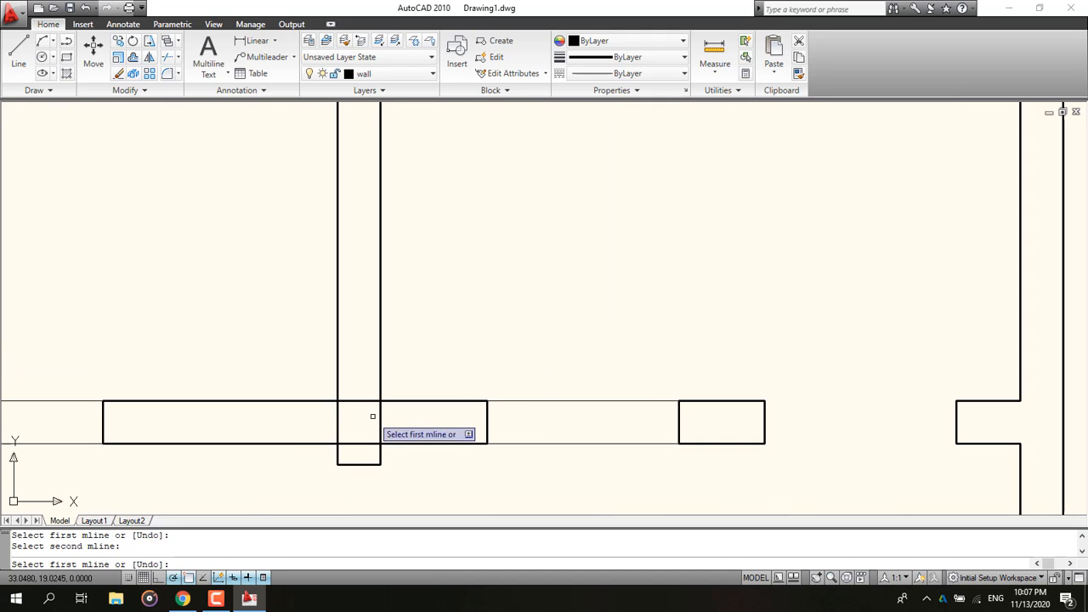
pyautogui.scroll(2, 357, 418)
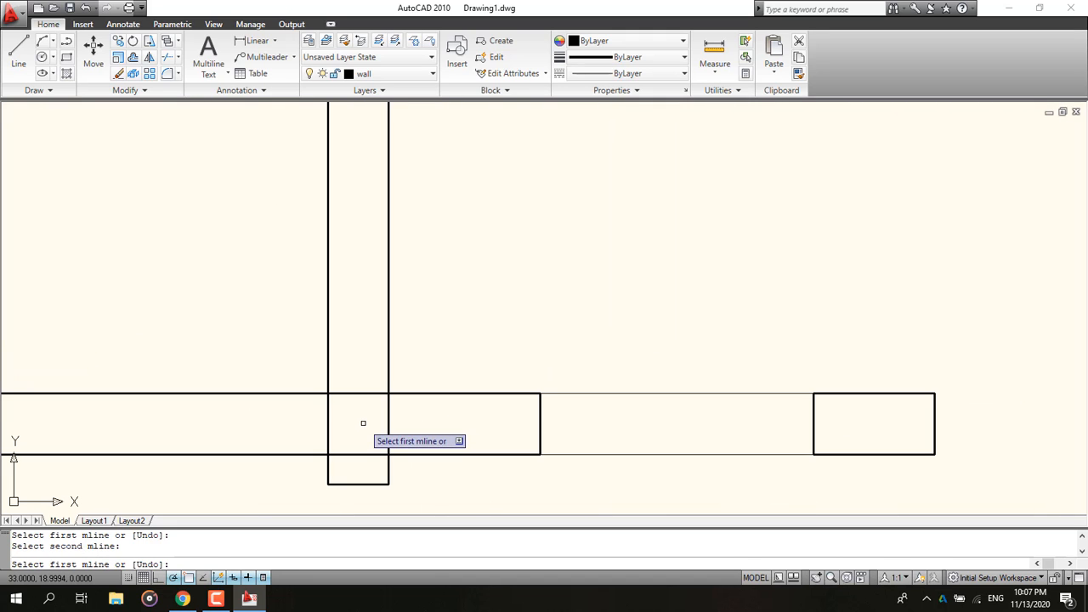
pyautogui.press('Escape')
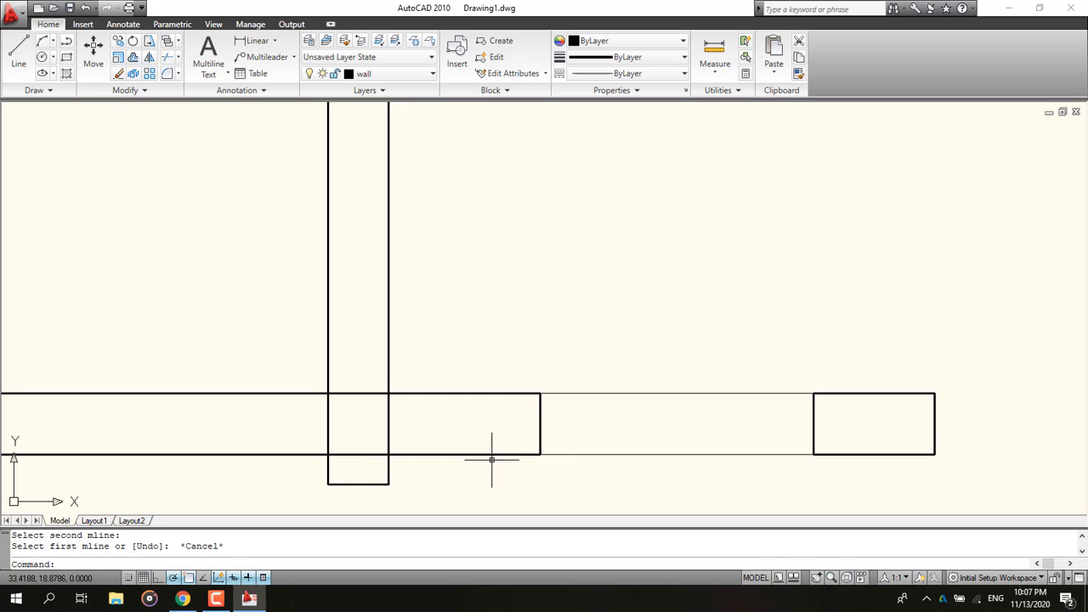
# Step: Apply an Open Cross where the interior vertical wall crosses the bottom wall
pyautogui.doubleClick(451, 454)
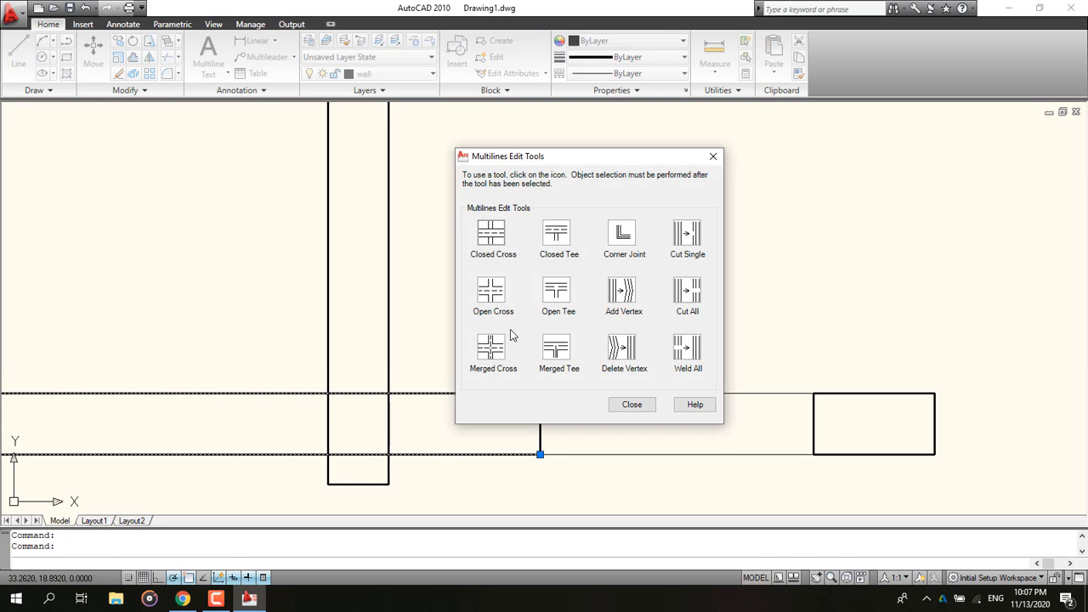
pyautogui.click(491, 291)
pyautogui.click(384, 395)
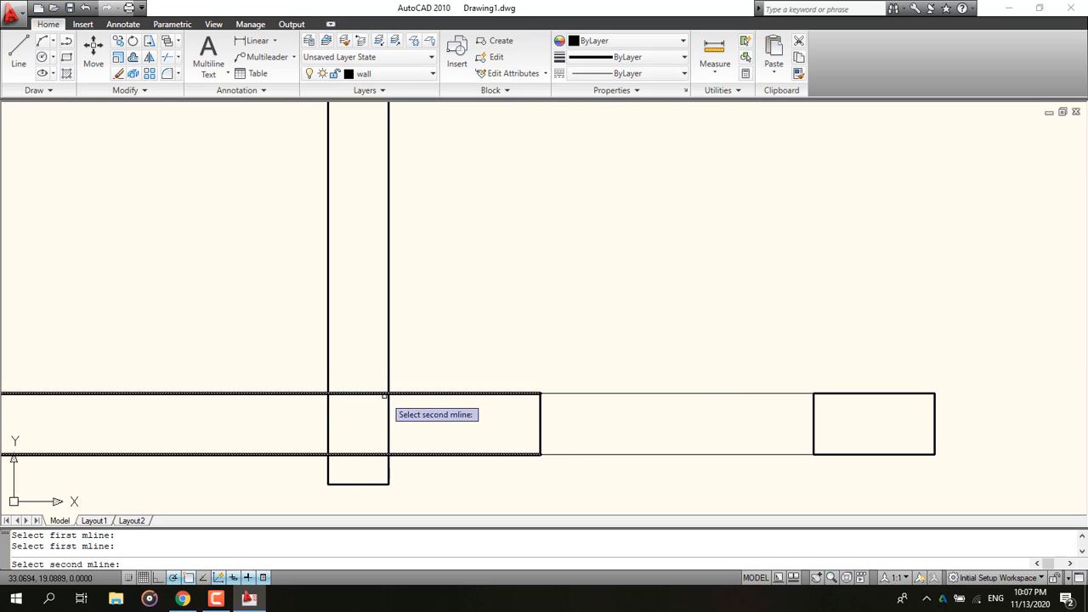
pyautogui.click(389, 416)
pyautogui.scroll(-5, 292, 412)
pyautogui.click(241, 431)
pyautogui.click(237, 430)
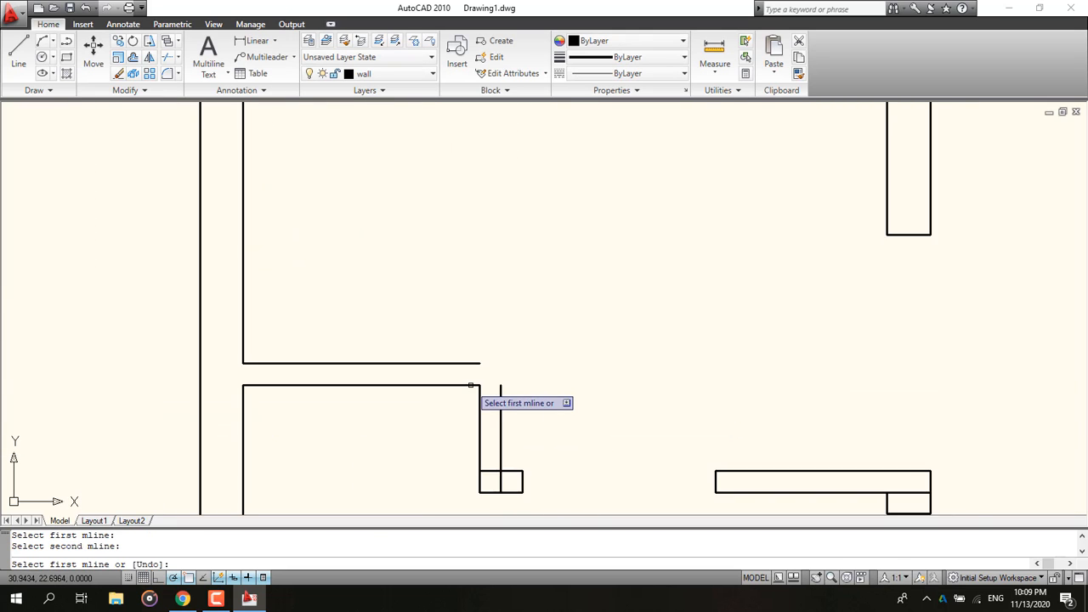
# Step: Apply the same multiline edit at the short interior wall junction near the middle of the plan
pyautogui.scroll(5, 471, 385)
pyautogui.scroll(-5, 427, 308)
pyautogui.scroll(9, 476, 374)
pyautogui.click(357, 331)
pyautogui.click(382, 312)
pyautogui.scroll(-12, 430, 326)
pyautogui.press('Escape')
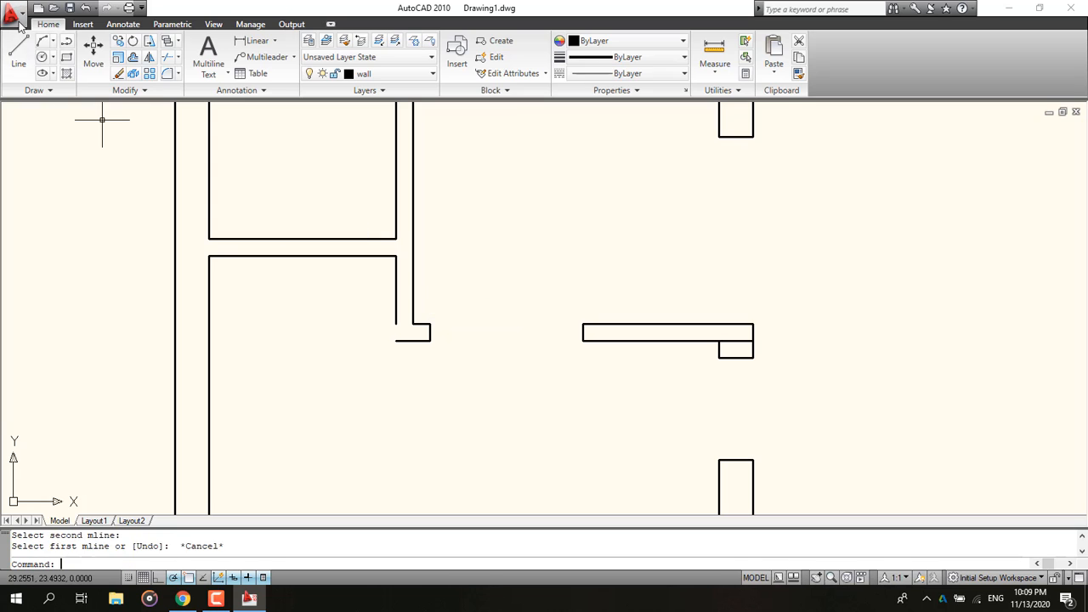
# Step: Draw a short vertical line closing the open end of the interior wall
pyautogui.click(17, 51)
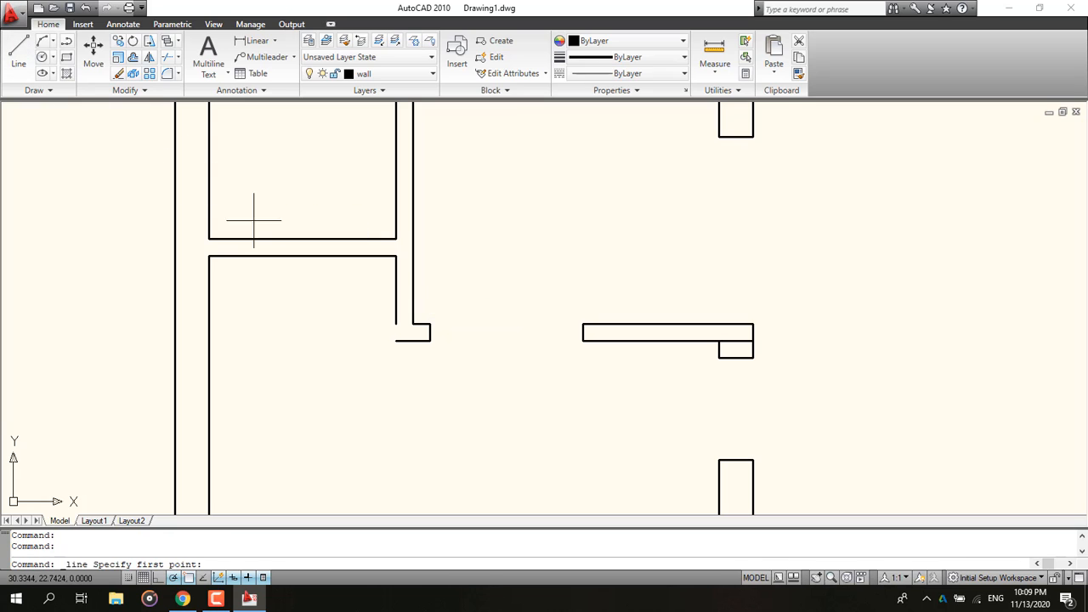
pyautogui.click(396, 324)
pyautogui.click(396, 341)
pyautogui.press('Escape')
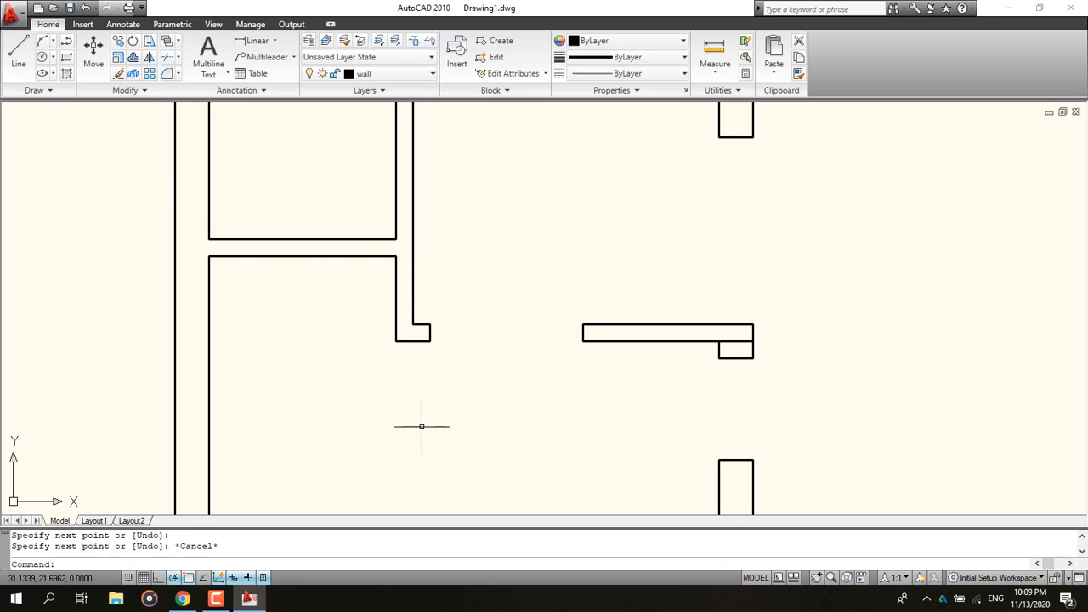
# Step: Erase the two multiline segments at the short wall stub on the bottom wall
pyautogui.moveTo(658, 358); pyautogui.dragTo(255, 292, button='middle')
pyautogui.scroll(3, 272, 289)
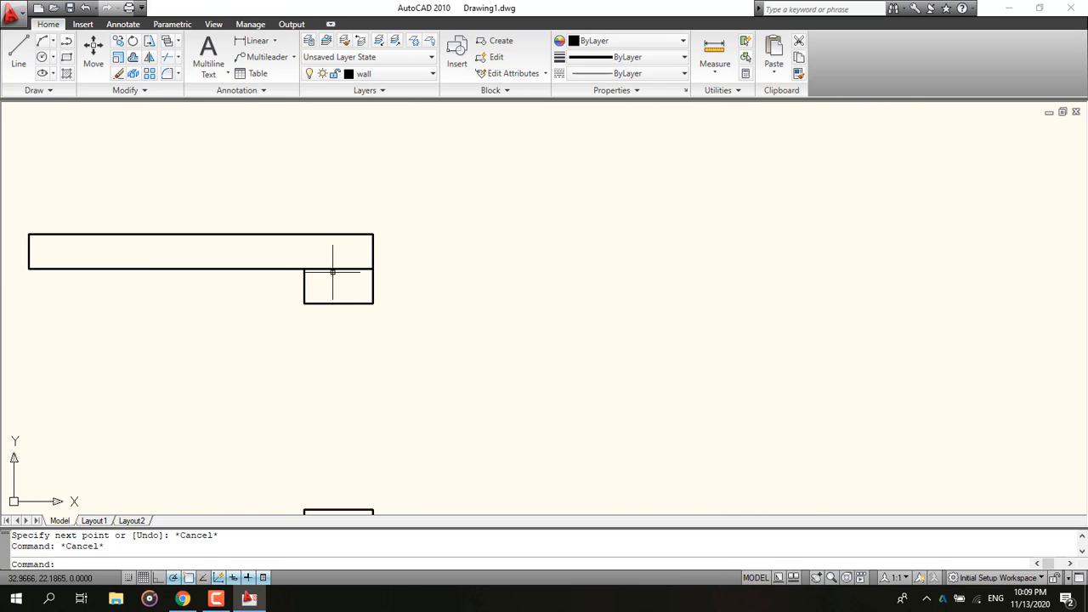
pyautogui.click(320, 255)
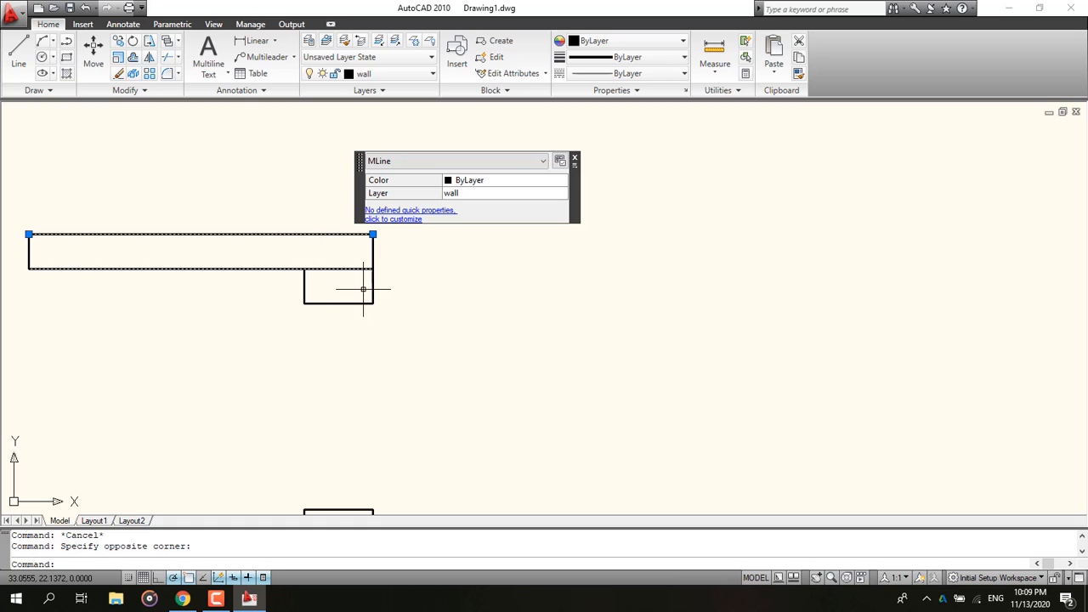
pyautogui.click(289, 297)
pyautogui.click(311, 304)
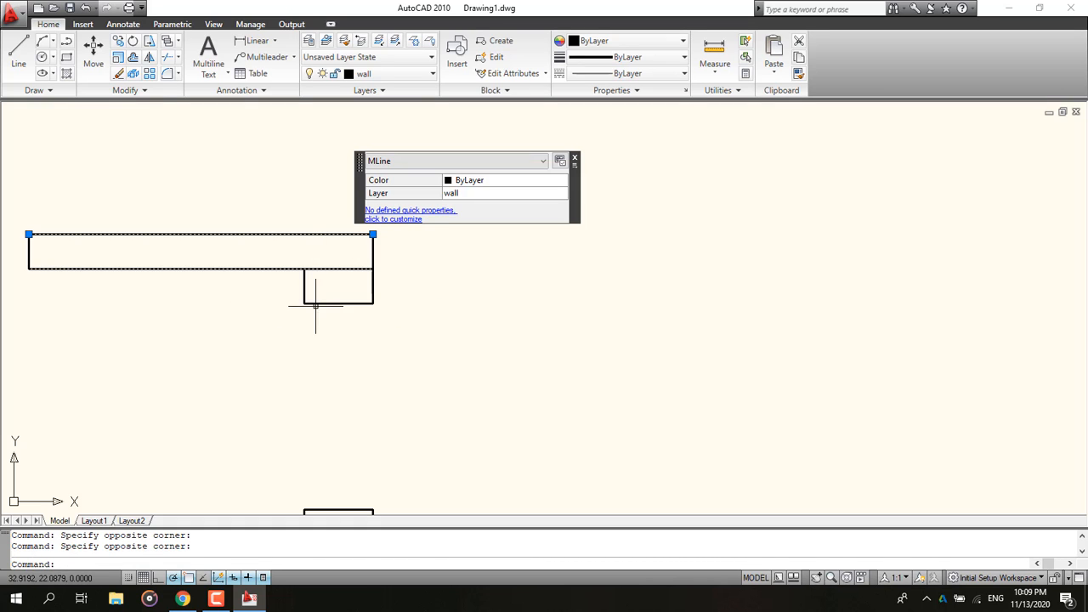
pyautogui.click(333, 339)
pyautogui.click(265, 349)
pyautogui.click(474, 295)
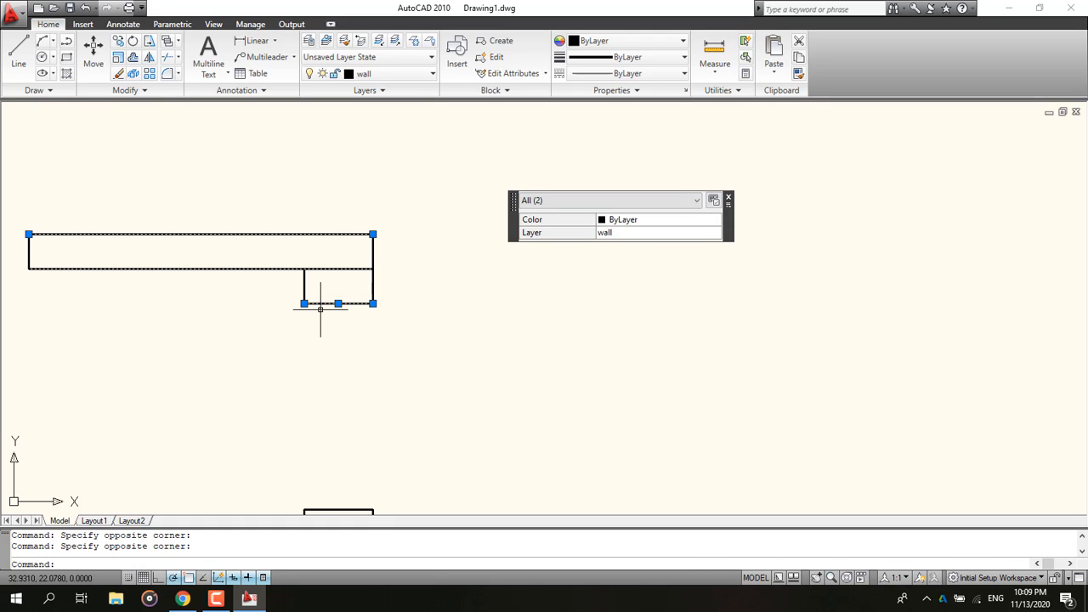
pyautogui.press('Delete')
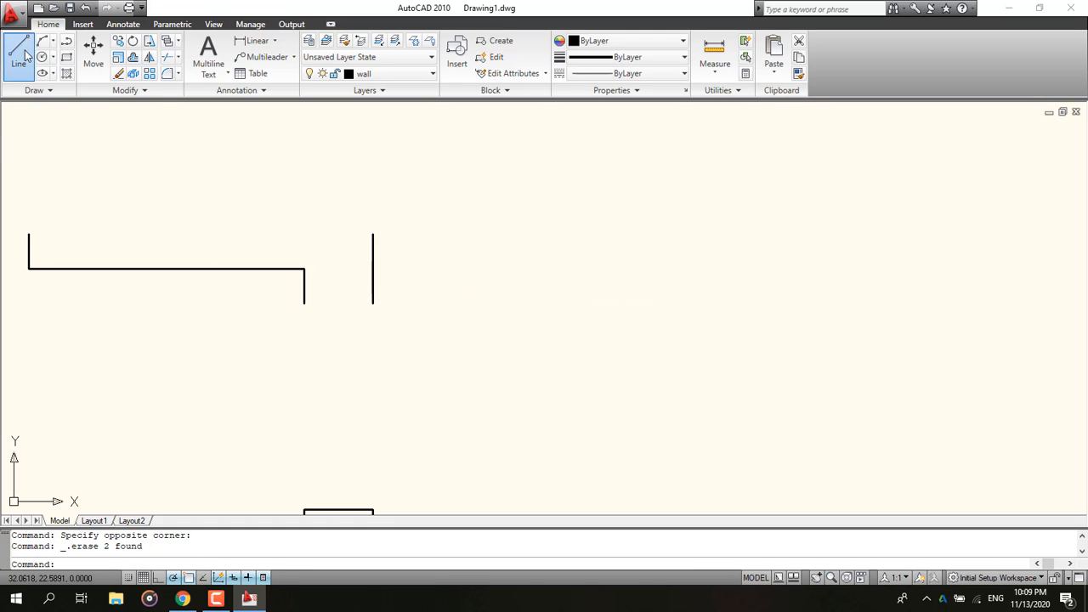
# Step: Close the stub's bottom and the wall's top edge with two lines
pyautogui.click(20, 53)
pyautogui.click(306, 304)
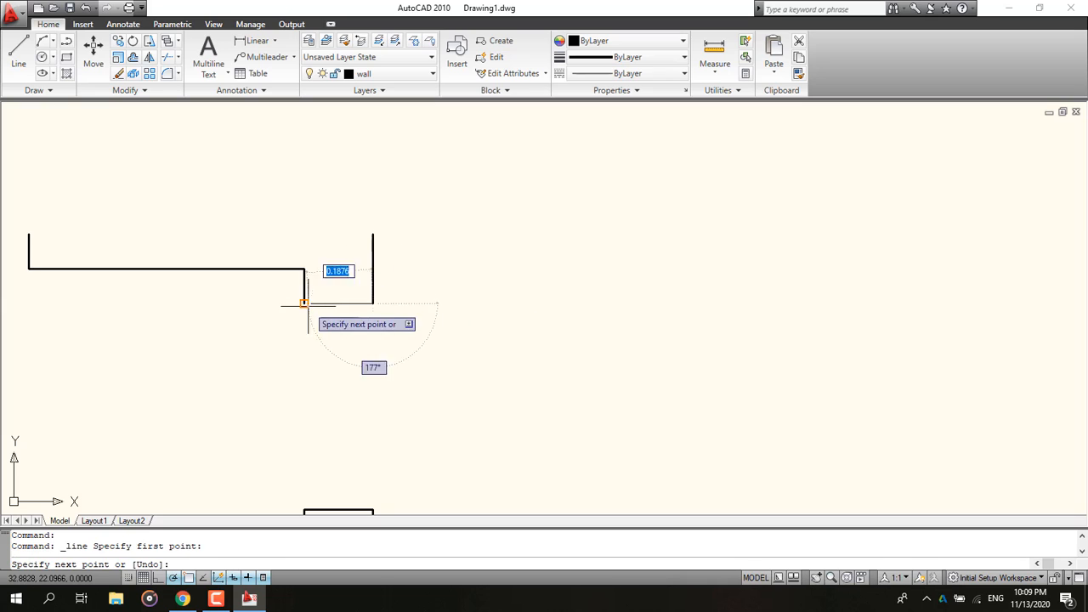
pyautogui.click(304, 304)
pyautogui.press('Escape')
pyautogui.click(22, 54)
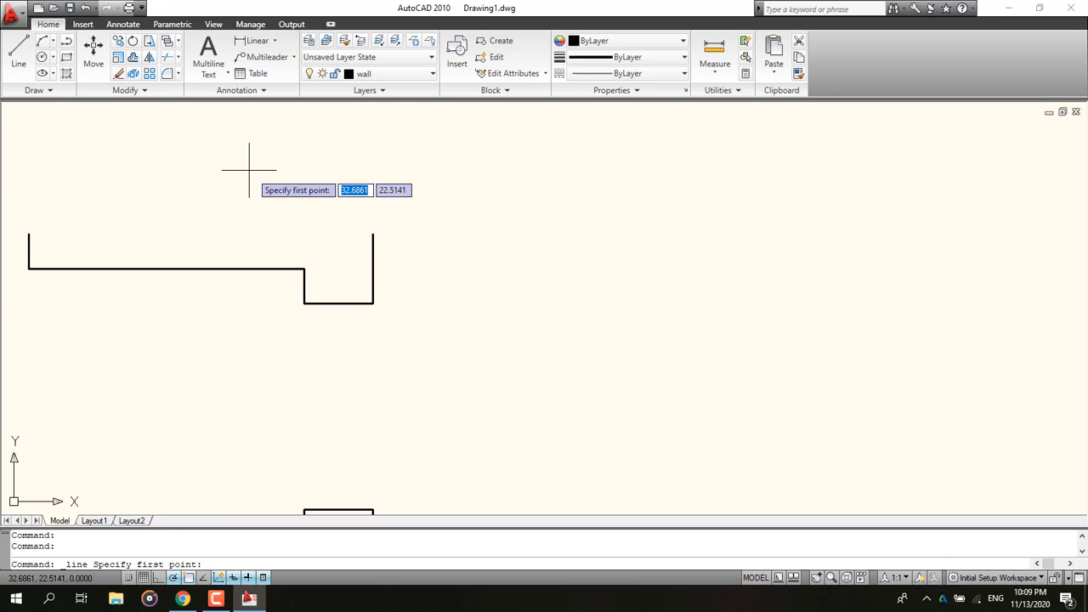
pyautogui.click(372, 234)
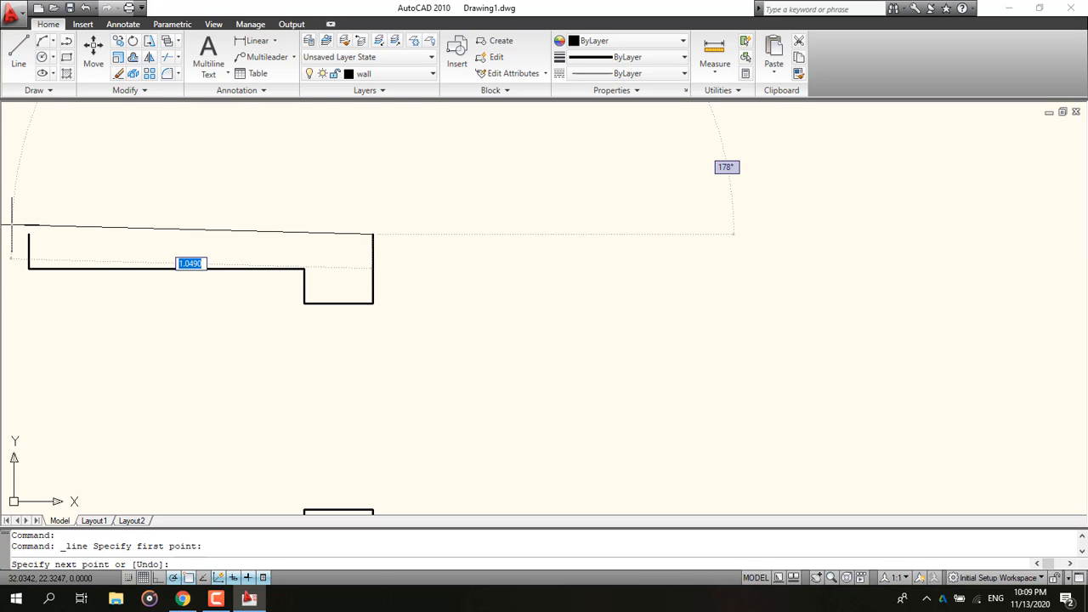
pyautogui.click(29, 235)
pyautogui.press('Escape')
# Step: Switch to the reference PDF to examine the ground floor plan, then return to the drawing
pyautogui.scroll(-12, 204, 309)
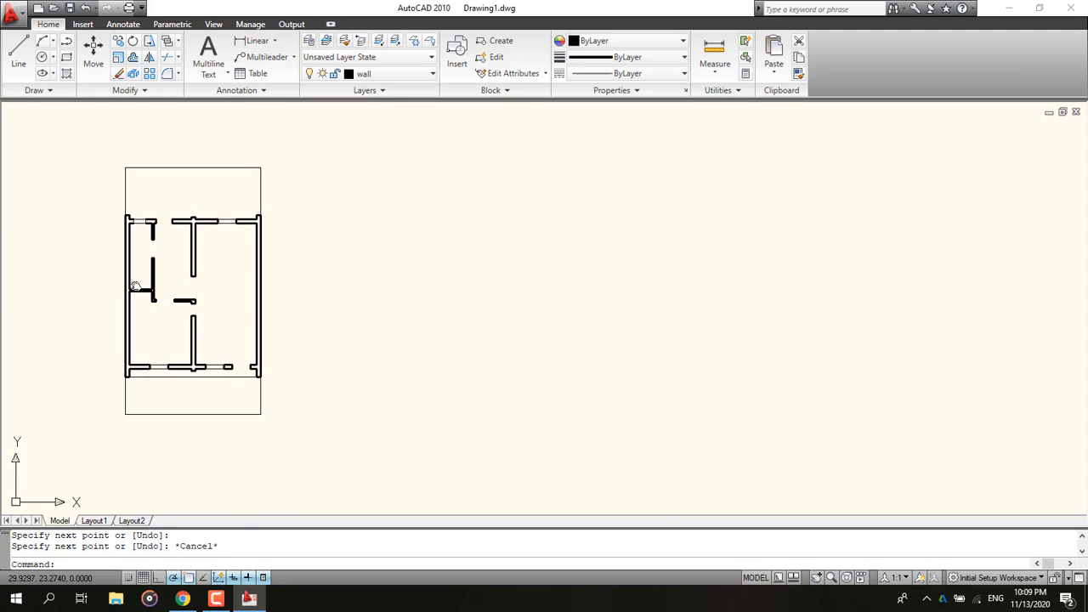
pyautogui.moveTo(151, 289); pyautogui.dragTo(158, 295, button='middle')
pyautogui.scroll(12, 148, 238)
pyautogui.moveTo(147, 244); pyautogui.dragTo(398, 299, button='middle')
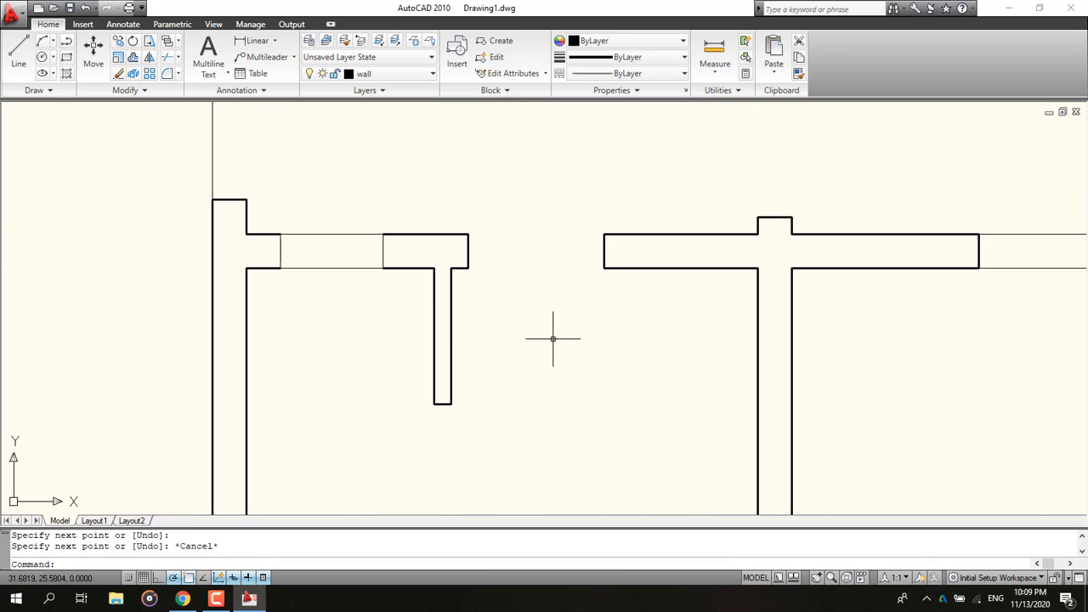
pyautogui.scroll(-5, 552, 340)
pyautogui.moveTo(577, 327); pyautogui.dragTo(269, 106, button='middle')
pyautogui.moveTo(556, 389); pyautogui.dragTo(572, 253, button='middle')
pyautogui.moveTo(505, 322)
pyautogui.mouseDown(button='middle')
pyautogui.moveTo(543, 325)
pyautogui.moveTo(382, 360)
pyautogui.moveTo(359, 332)
pyautogui.mouseUp(button='middle')
pyautogui.scroll(-3, 552, 328)
pyautogui.click(184, 602)
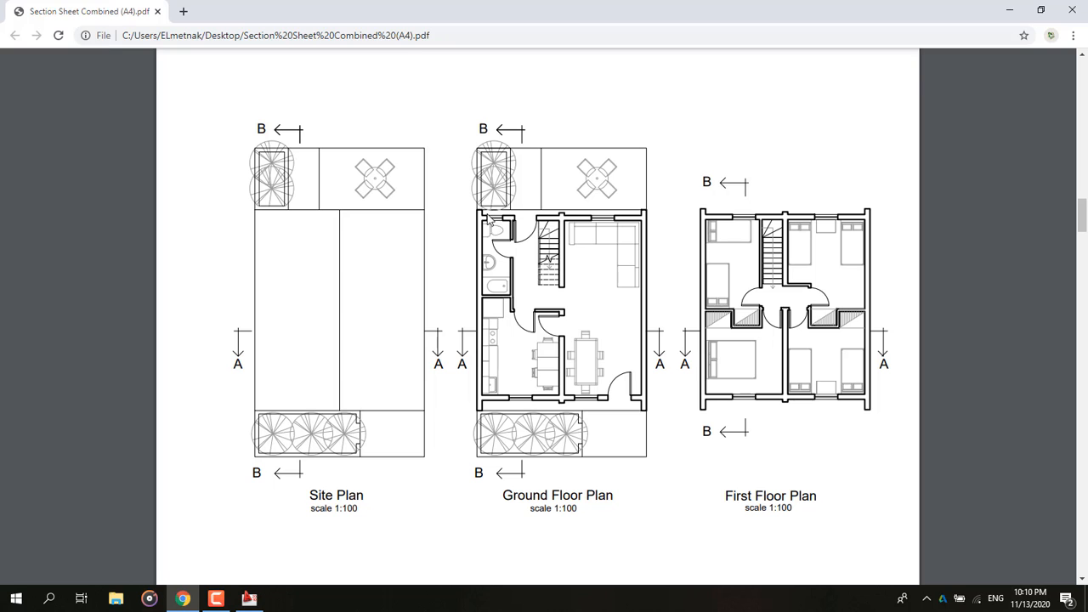
pyautogui.click(1009, 9)
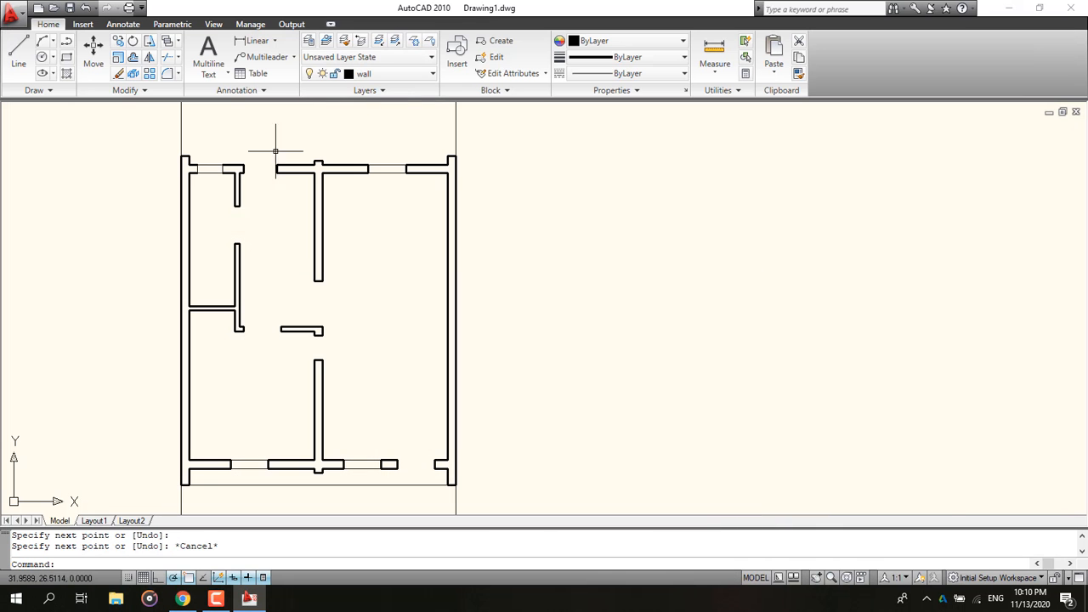
# Step: Draw vertical lines across the top wall at both edges of the top-left window opening
pyautogui.scroll(8, 275, 150)
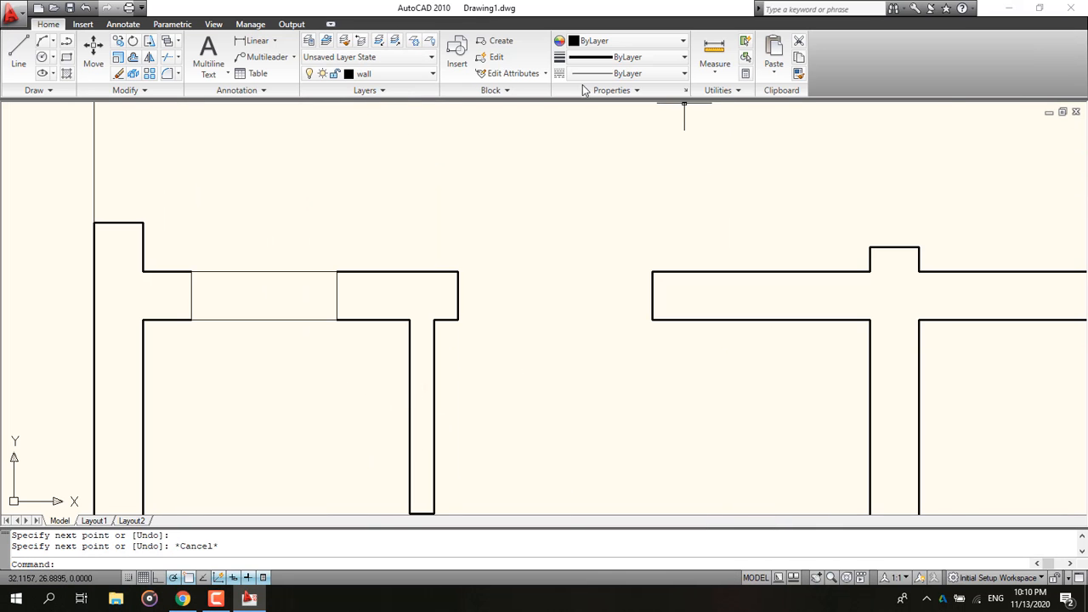
pyautogui.click(413, 74)
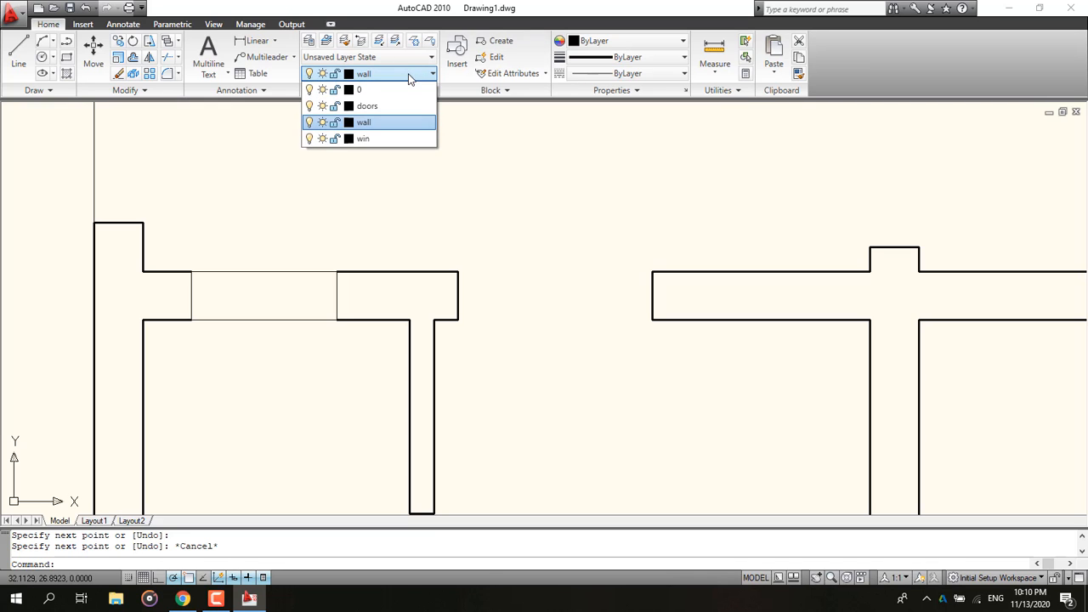
pyautogui.click(18, 52)
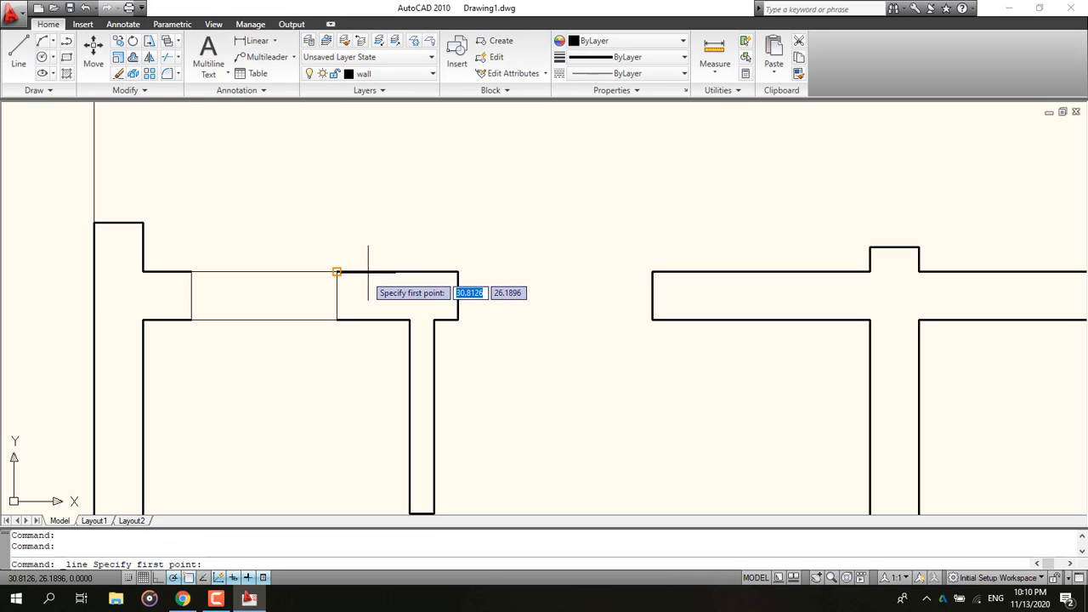
pyautogui.click(336, 271)
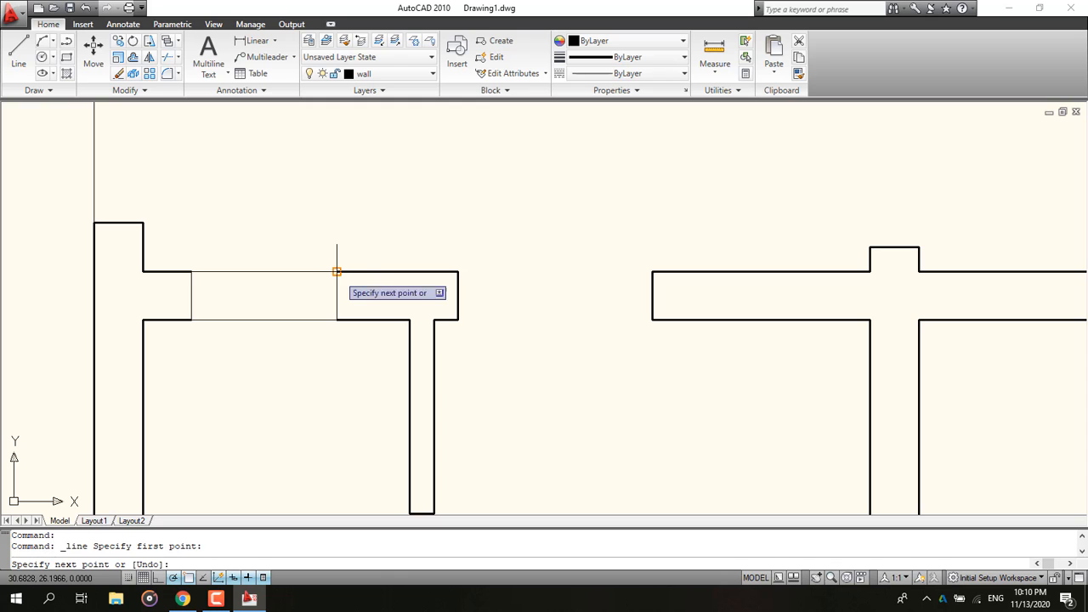
pyautogui.click(337, 319)
pyautogui.press('Escape')
pyautogui.click(18, 52)
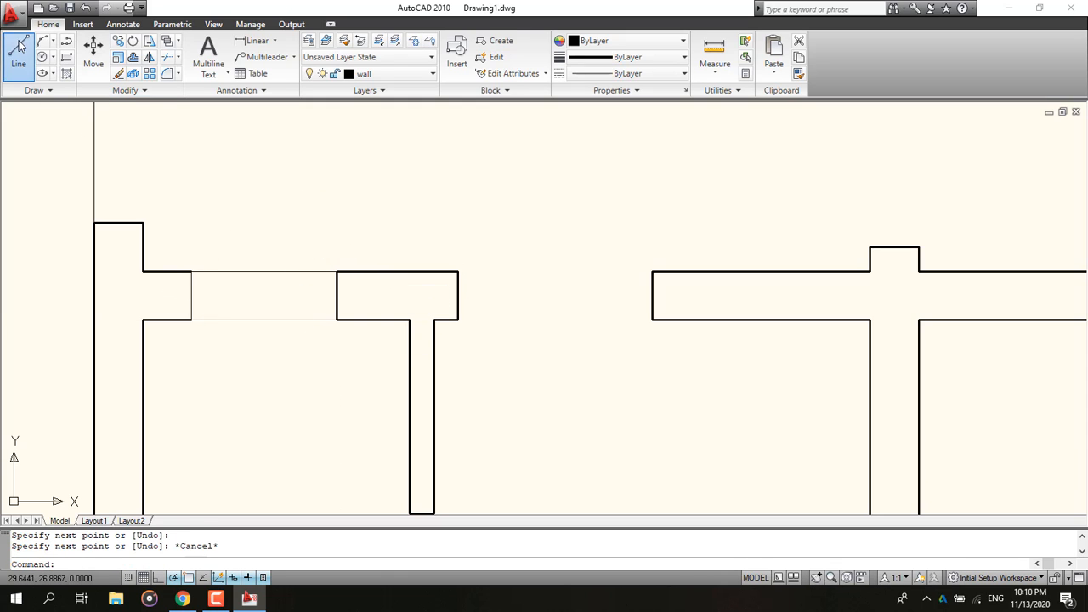
pyautogui.click(190, 272)
pyautogui.click(188, 319)
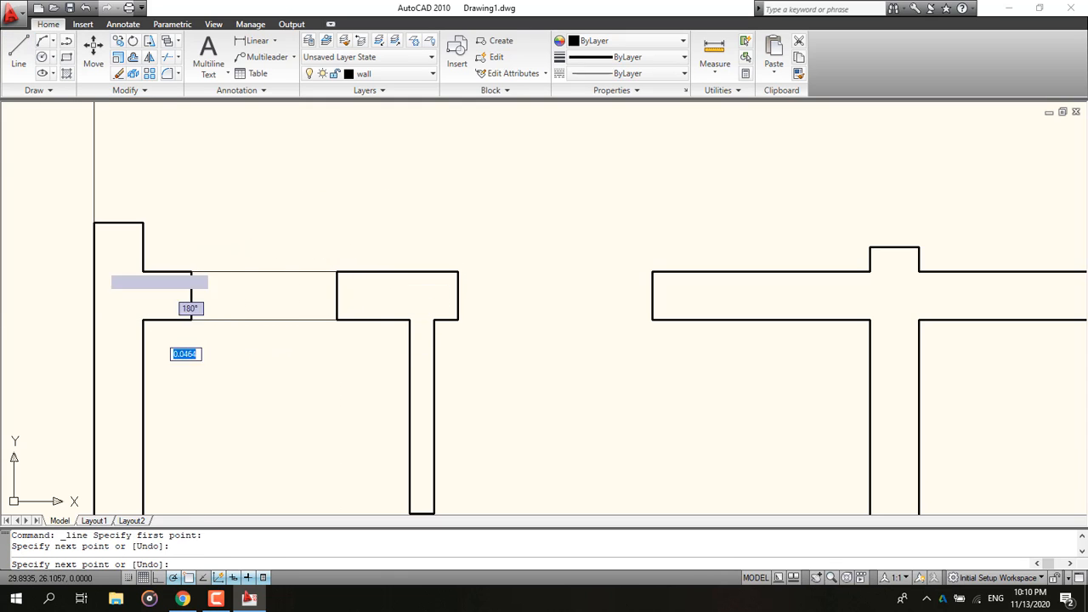
pyautogui.press('Escape')
# Step: Draw a line 0.1 below the opening's top edge across to its left side
pyautogui.click(18, 53)
pyautogui.click(337, 272)
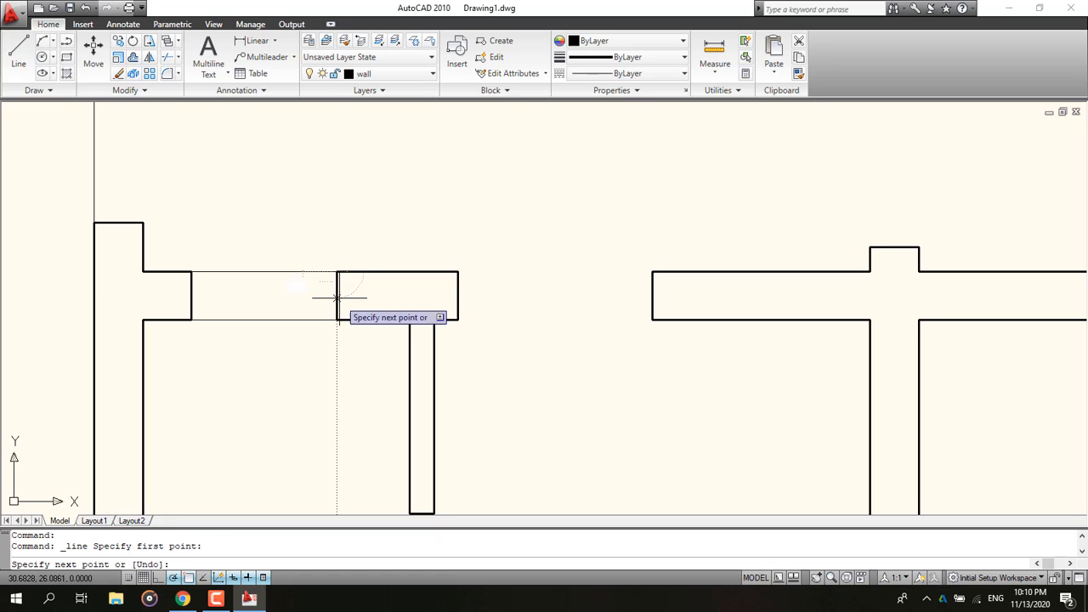
pyautogui.write('.1')
pyautogui.press('Return')
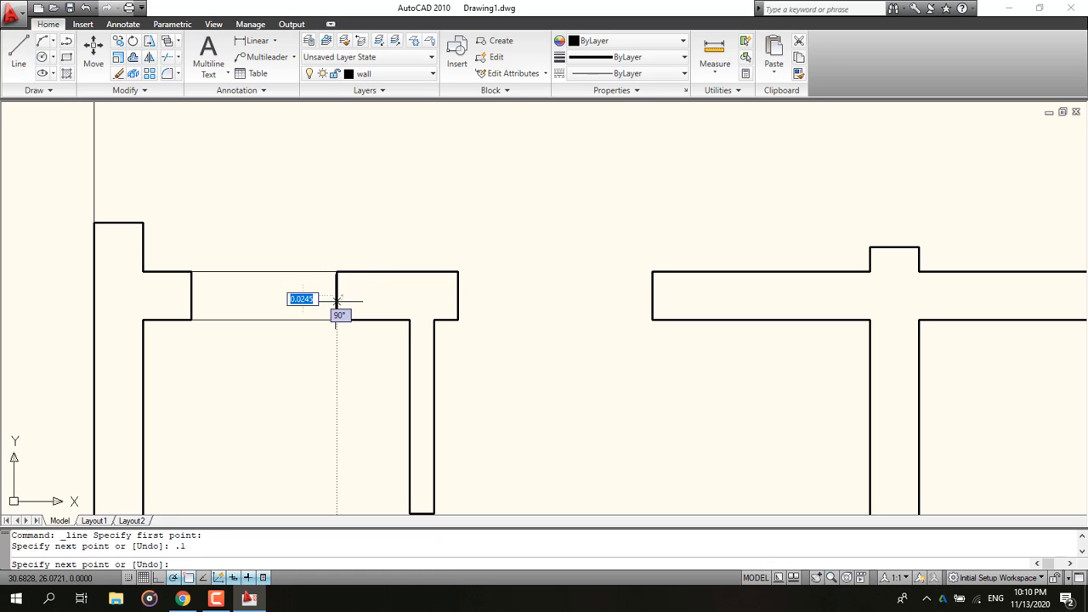
pyautogui.click(190, 295)
pyautogui.press('Escape')
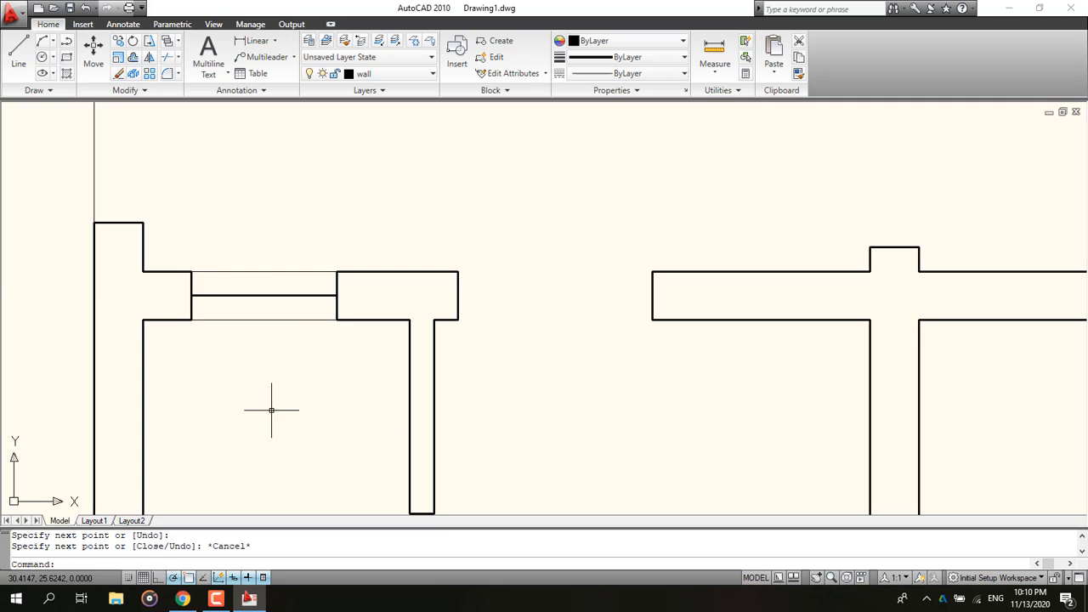
# Step: Undo the last line drawn in the window opening
pyautogui.scroll(-3, 272, 408)
pyautogui.scroll(2, 292, 388)
pyautogui.moveTo(294, 389); pyautogui.dragTo(225, 398, button='middle')
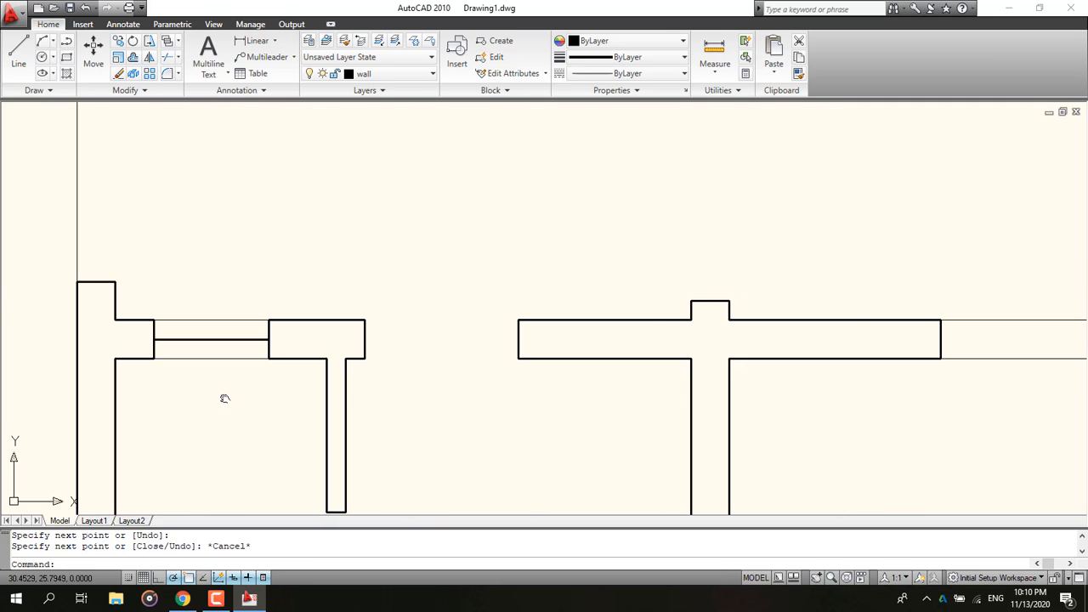
pyautogui.hotkey('ctrl', 'z')
pyautogui.hotkey('ctrl', 'z')
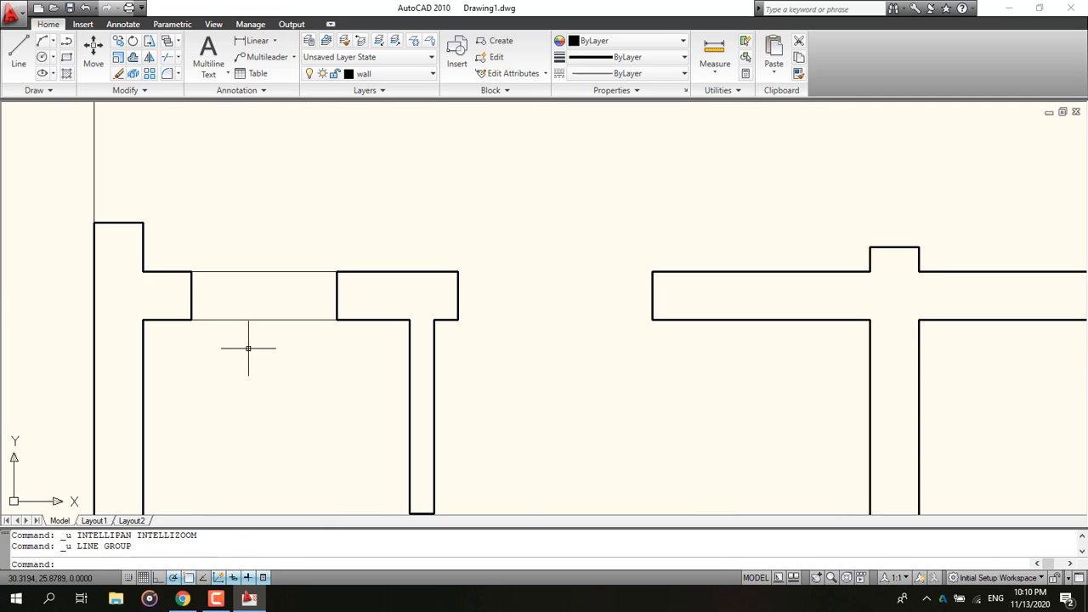
# Step: Create a new layer and set its lineweight to 0.20 mm
pyautogui.click(356, 75)
pyautogui.click(310, 41)
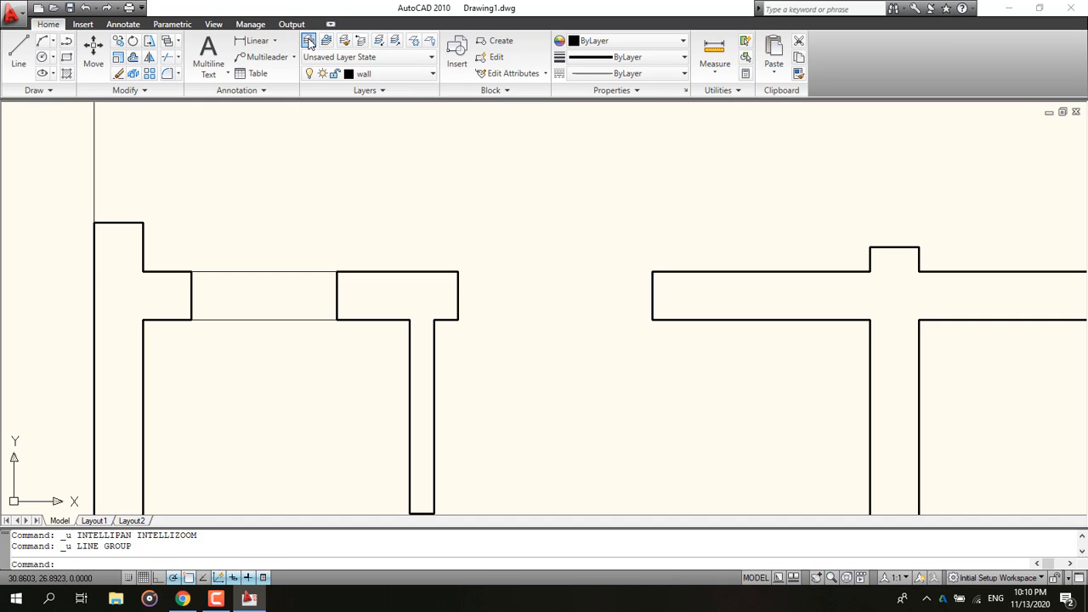
pyautogui.click(310, 43)
pyautogui.click(201, 64)
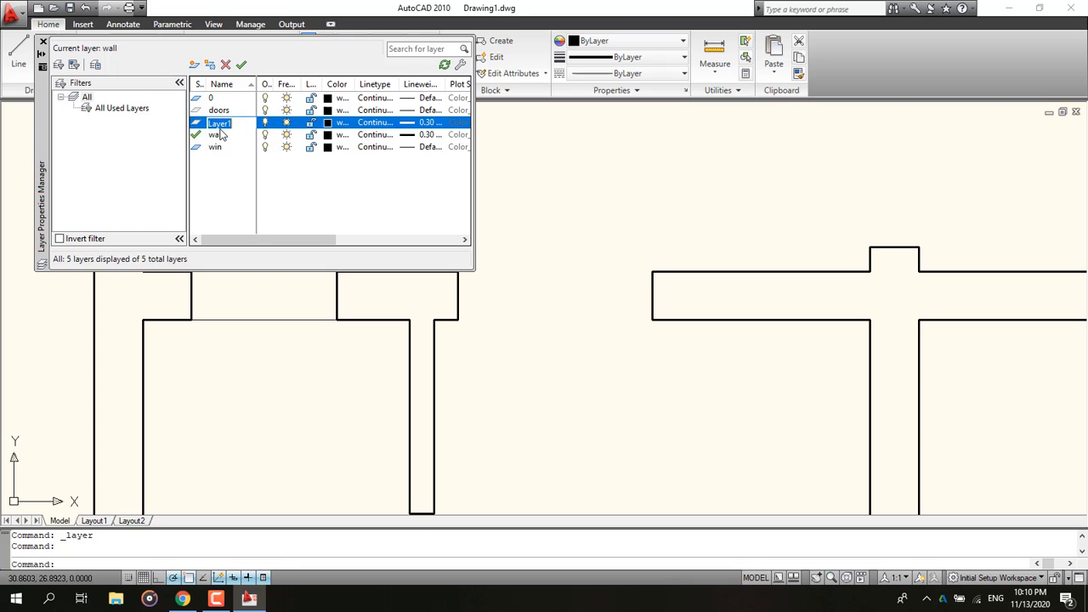
pyautogui.click(406, 124)
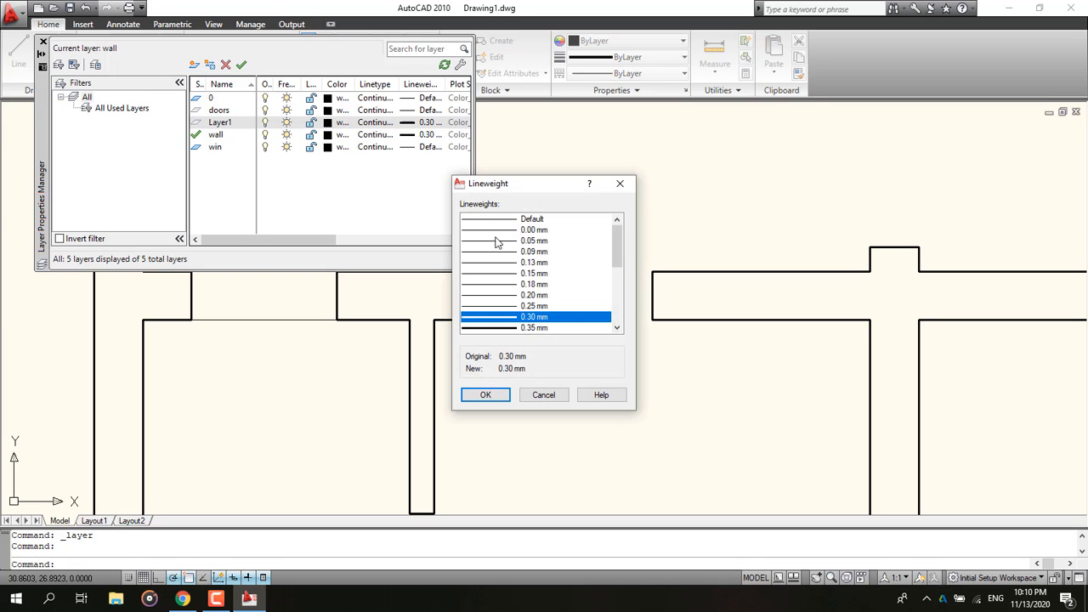
pyautogui.click(510, 296)
pyautogui.click(486, 394)
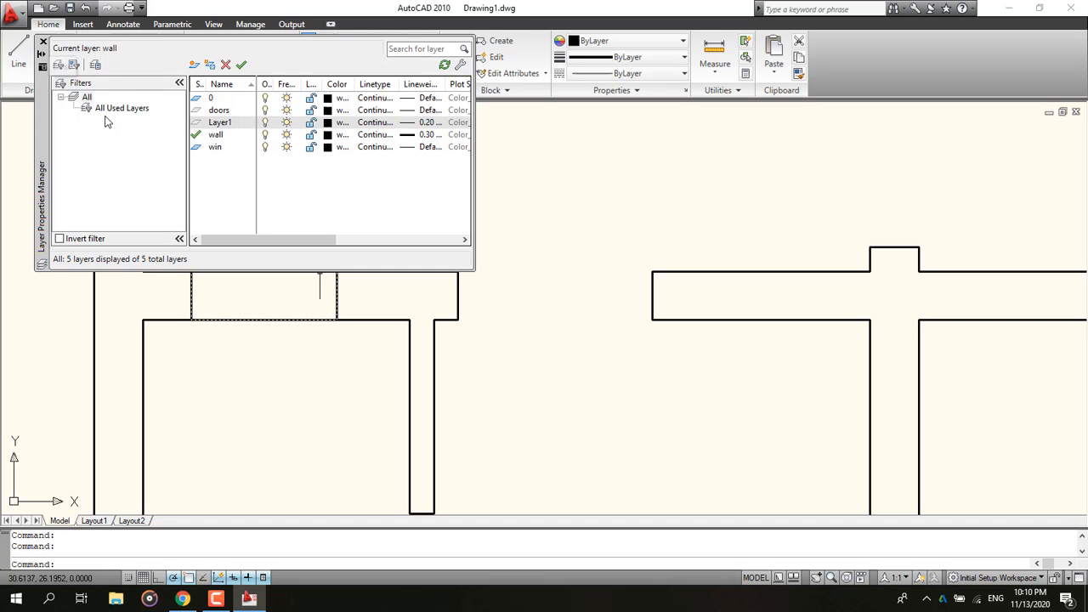
# Step: Redraw the line 0.1 below the top-left window opening's top edge, running across to its left side
pyautogui.scroll(2, 263, 306)
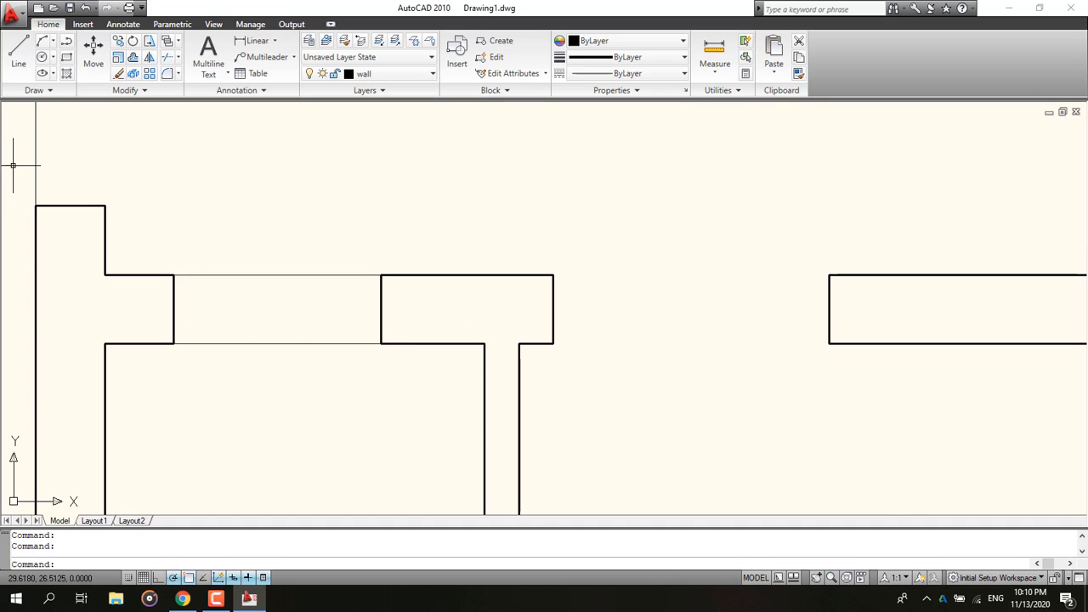
pyautogui.click(18, 51)
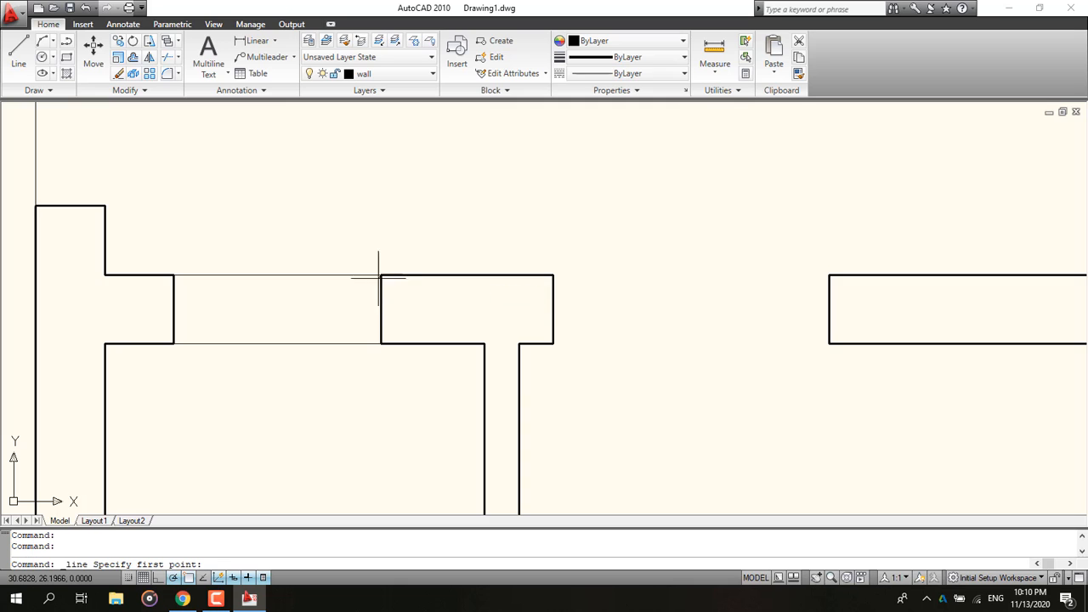
pyautogui.click(379, 275)
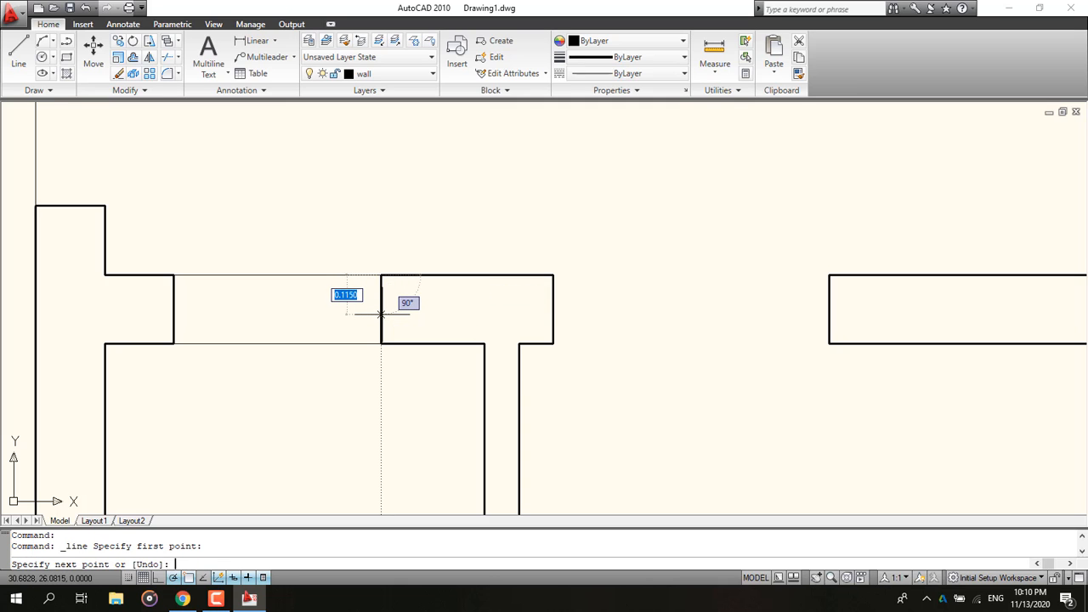
pyautogui.write('.1')
pyautogui.press('Return')
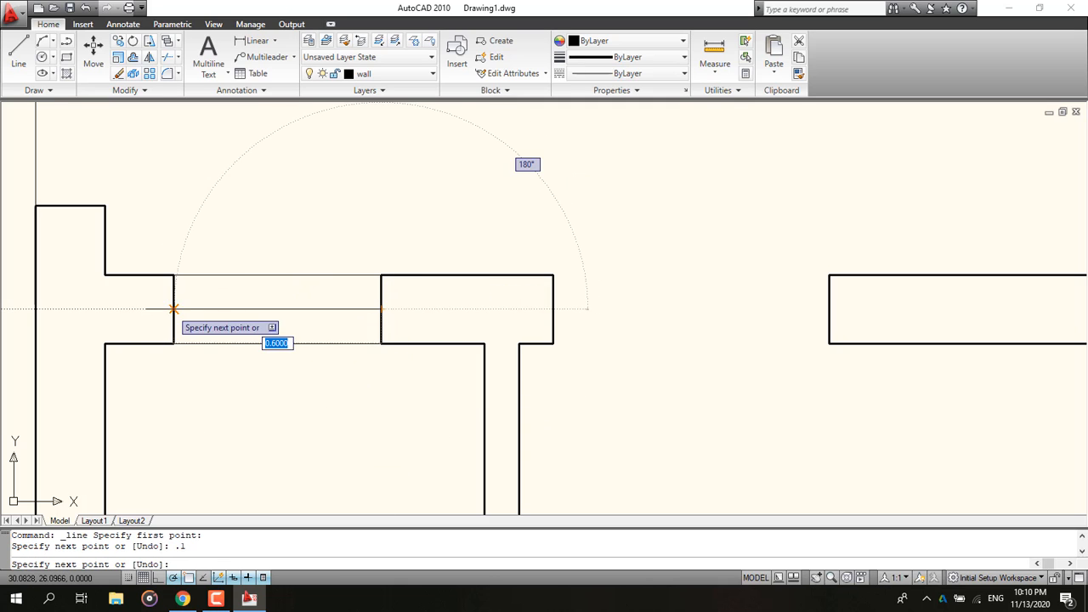
pyautogui.click(173, 310)
pyautogui.press('Escape')
# Step: Draw a line 0.1 below the top edge of the next window opening along the top wall, across to its left side
pyautogui.scroll(-2, 229, 408)
pyautogui.moveTo(228, 408); pyautogui.dragTo(169, 344, button='middle')
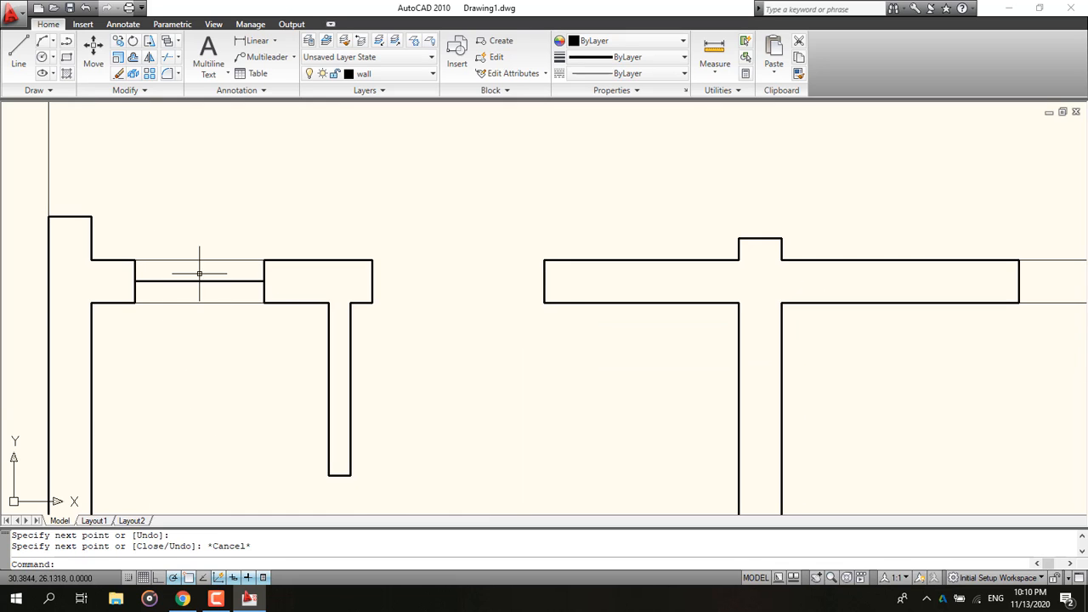
pyautogui.scroll(-5, 215, 291)
pyautogui.moveTo(258, 324); pyautogui.dragTo(214, 325, button='middle')
pyautogui.scroll(4, 464, 288)
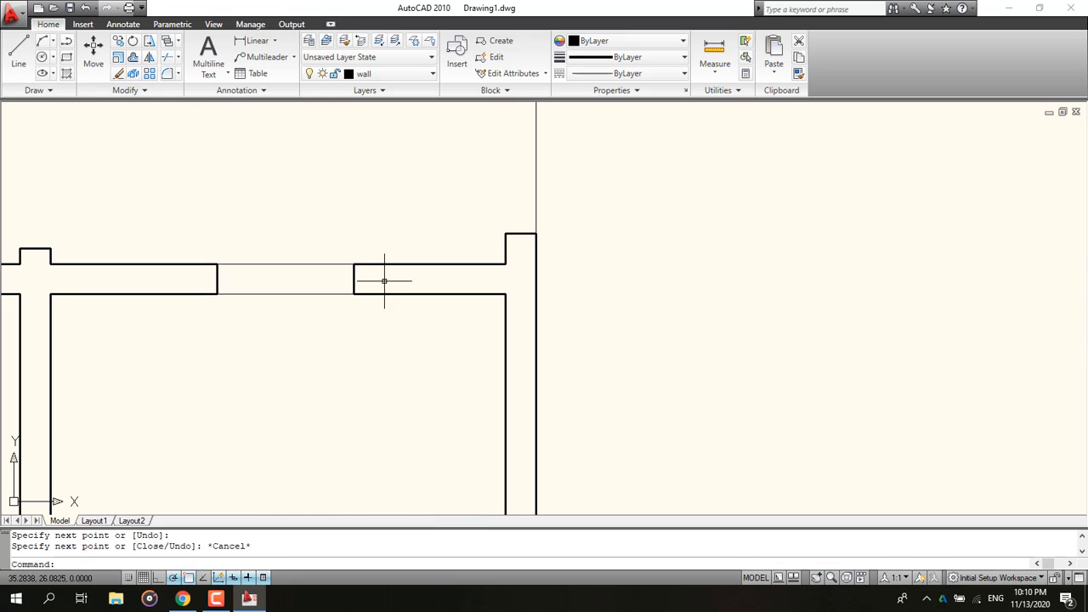
pyautogui.click(18, 51)
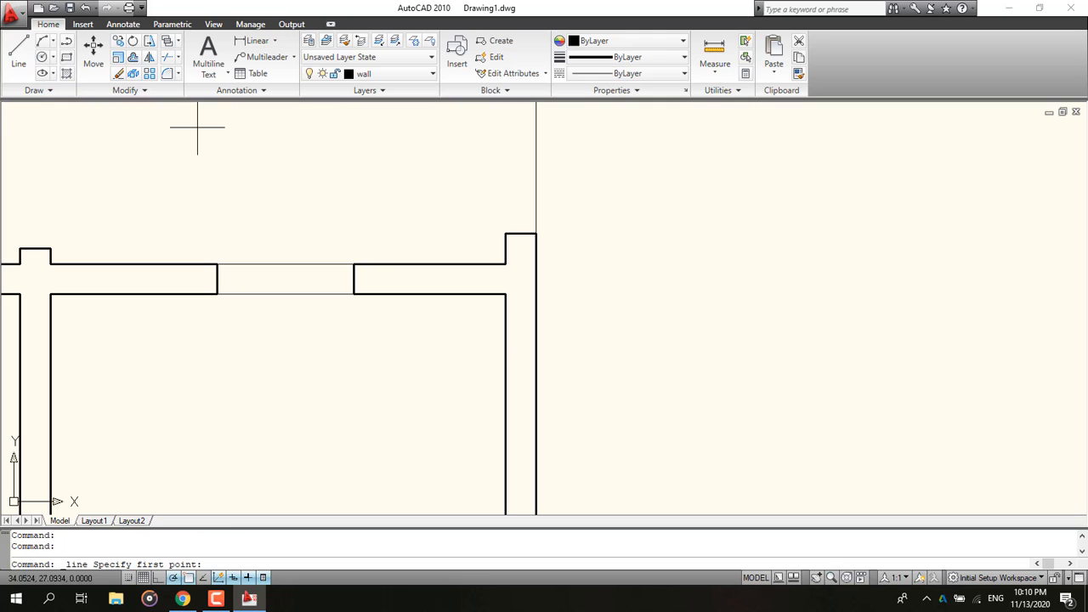
pyautogui.click(354, 264)
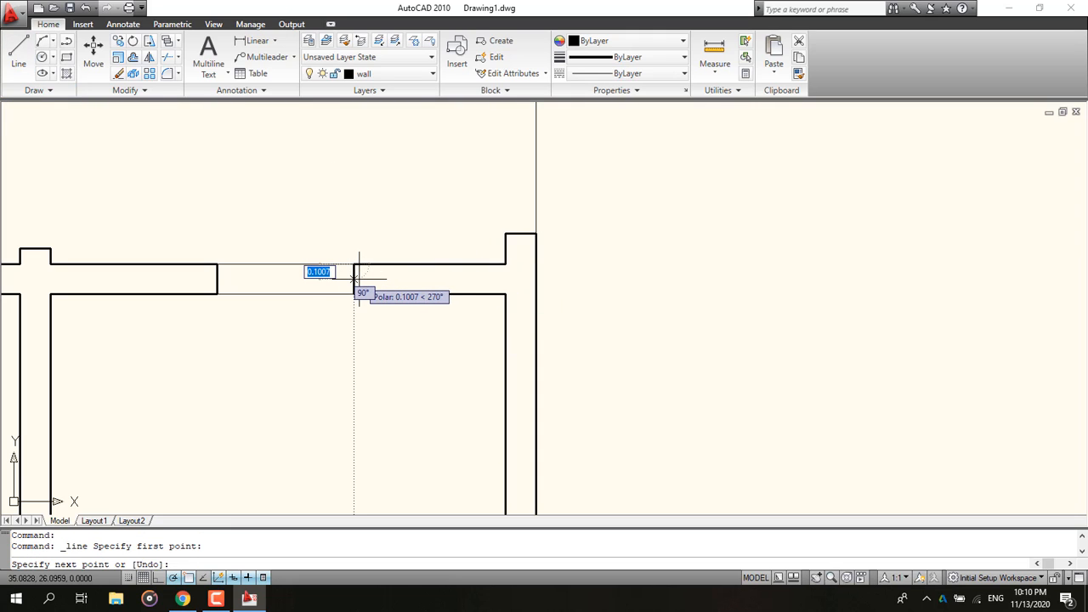
pyautogui.write('.1')
pyautogui.press('Return')
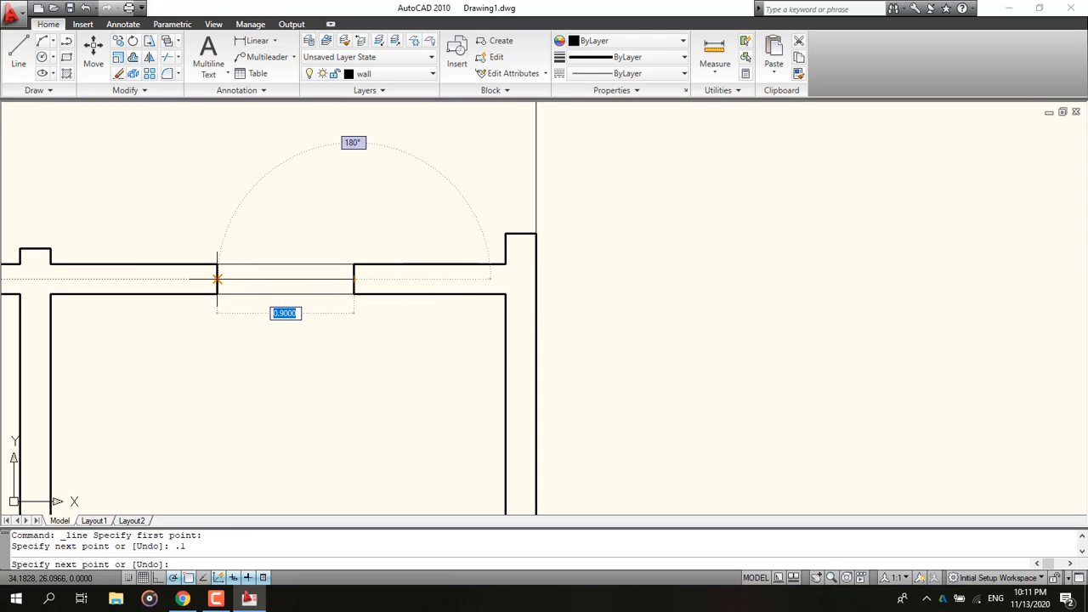
pyautogui.click(217, 279)
pyautogui.press('Escape')
# Step: Zoom out over the whole plan, then switch to the reference PDF to examine the ground floor plan
pyautogui.scroll(-3, 252, 332)
pyautogui.moveTo(272, 395); pyautogui.dragTo(335, 244, button='middle')
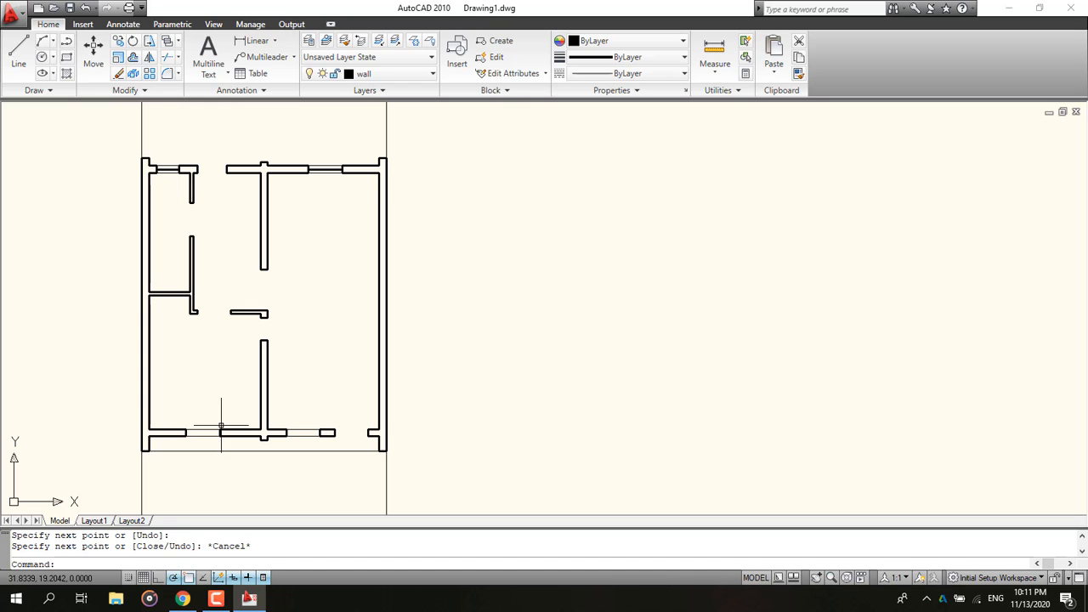
pyautogui.moveTo(273, 273); pyautogui.dragTo(318, 350, button='middle')
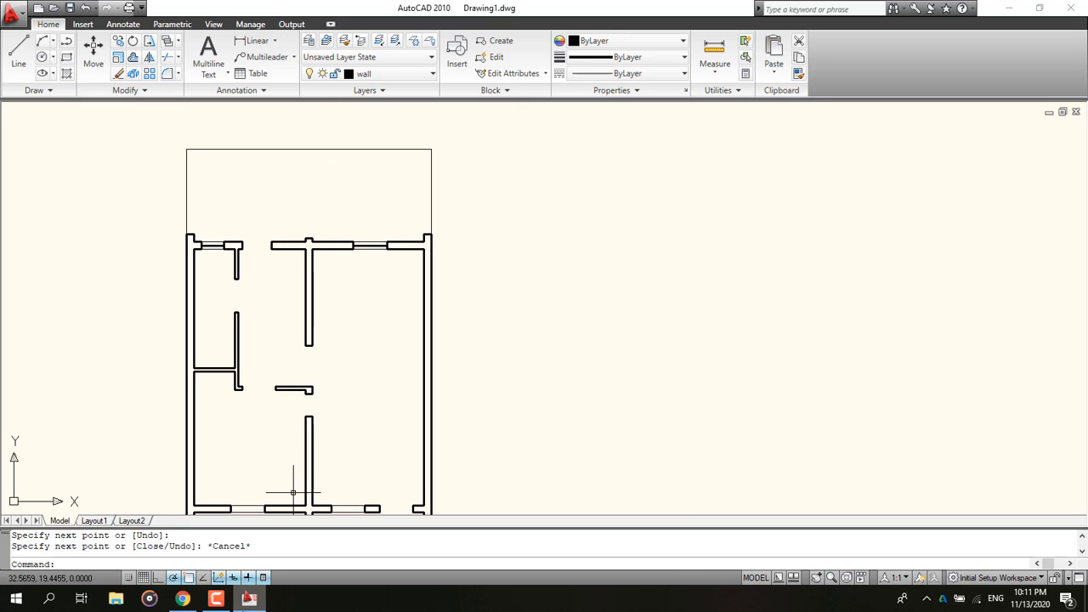
pyautogui.click(185, 603)
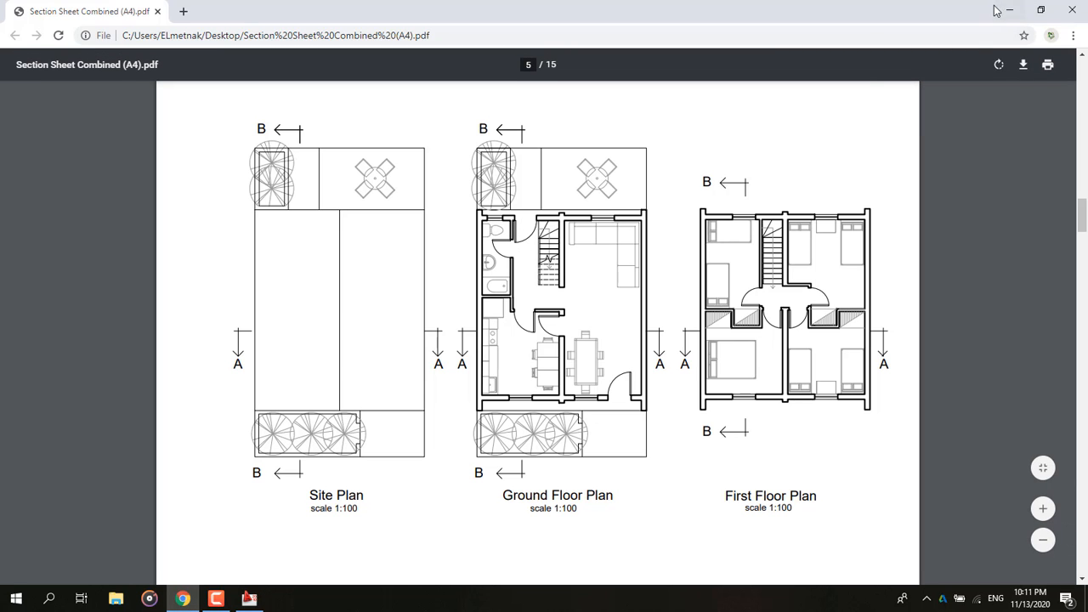
pyautogui.scroll(3, 265, 295)
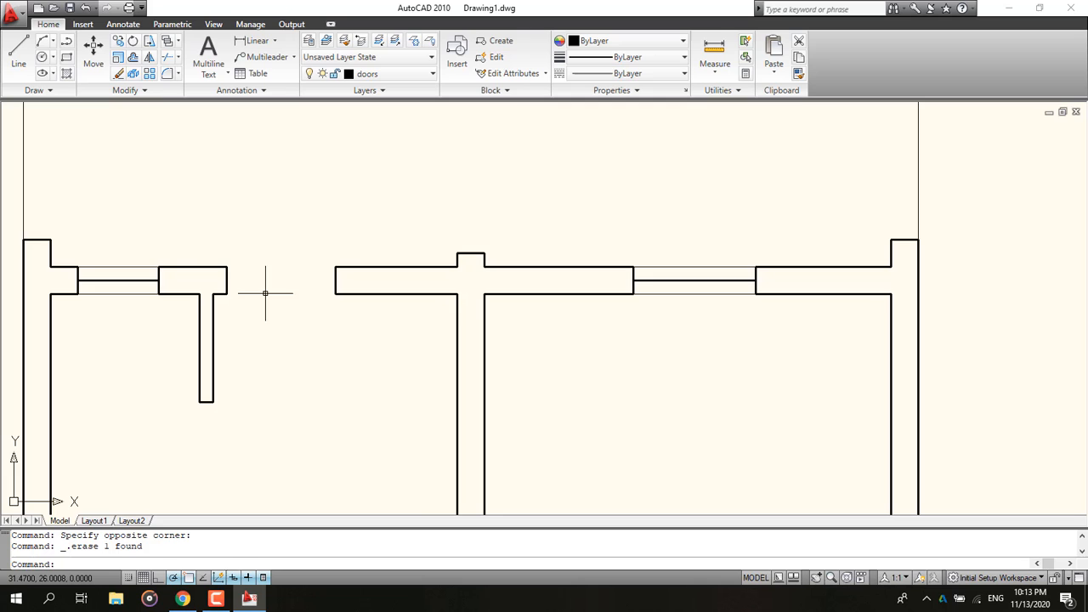
pyautogui.moveTo(266, 294); pyautogui.dragTo(229, 302, button='middle')
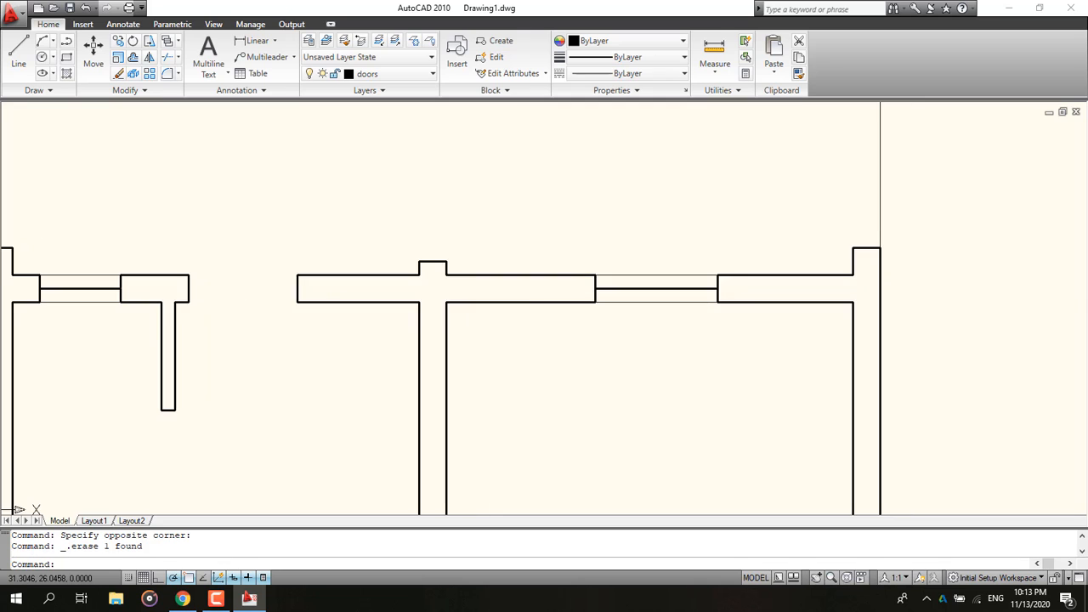
# Step: Set the doors layer's lineweight to 0.15 mm and close the layer manager
pyautogui.scroll(2, 236, 307)
pyautogui.click(310, 41)
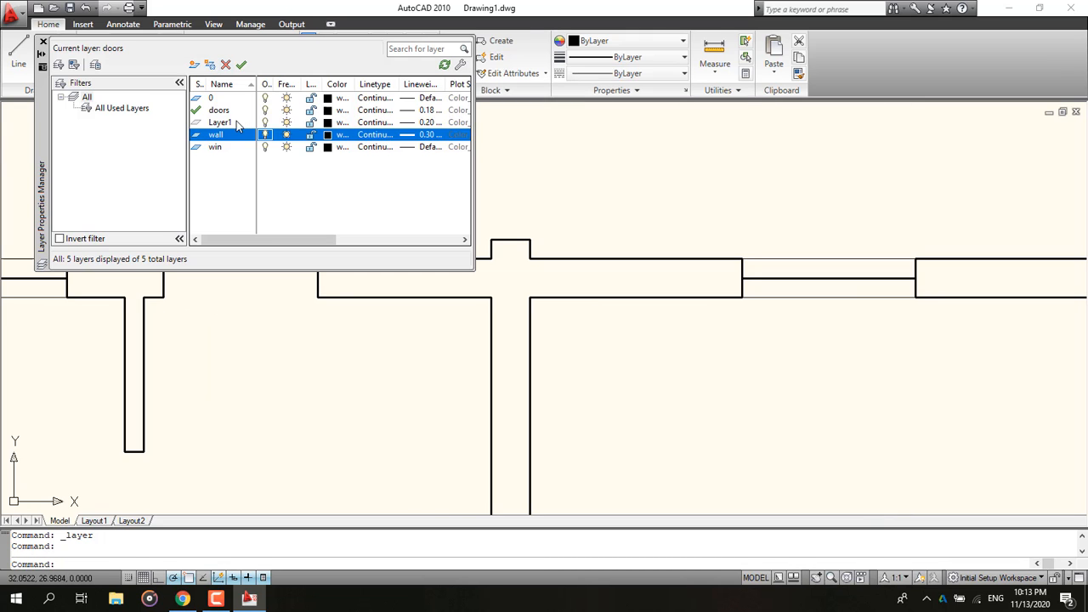
pyautogui.click(232, 110)
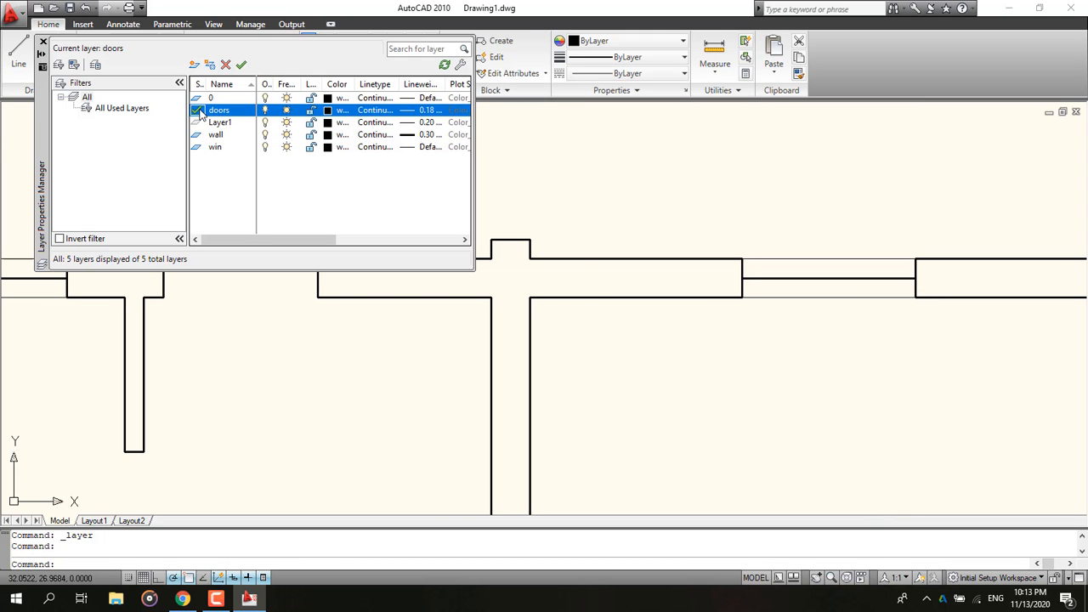
pyautogui.click(401, 111)
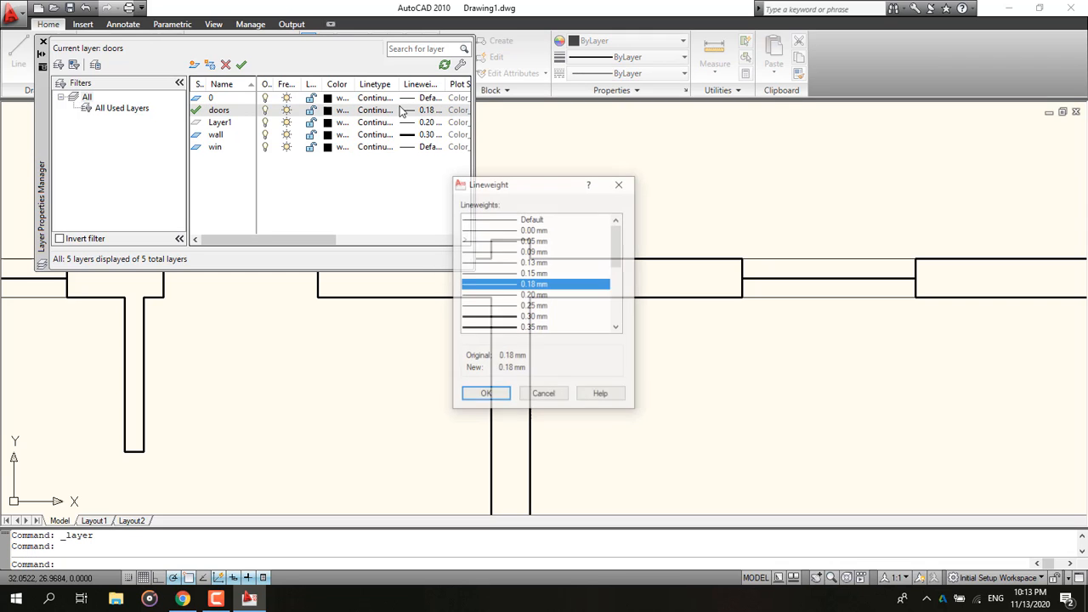
pyautogui.click(527, 272)
pyautogui.click(501, 395)
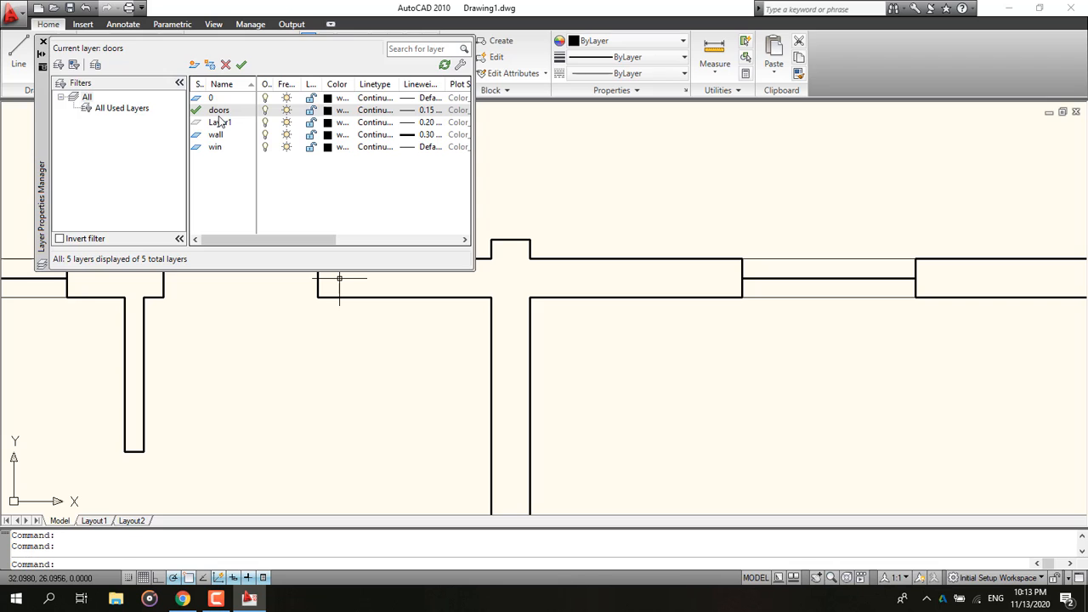
pyautogui.click(43, 42)
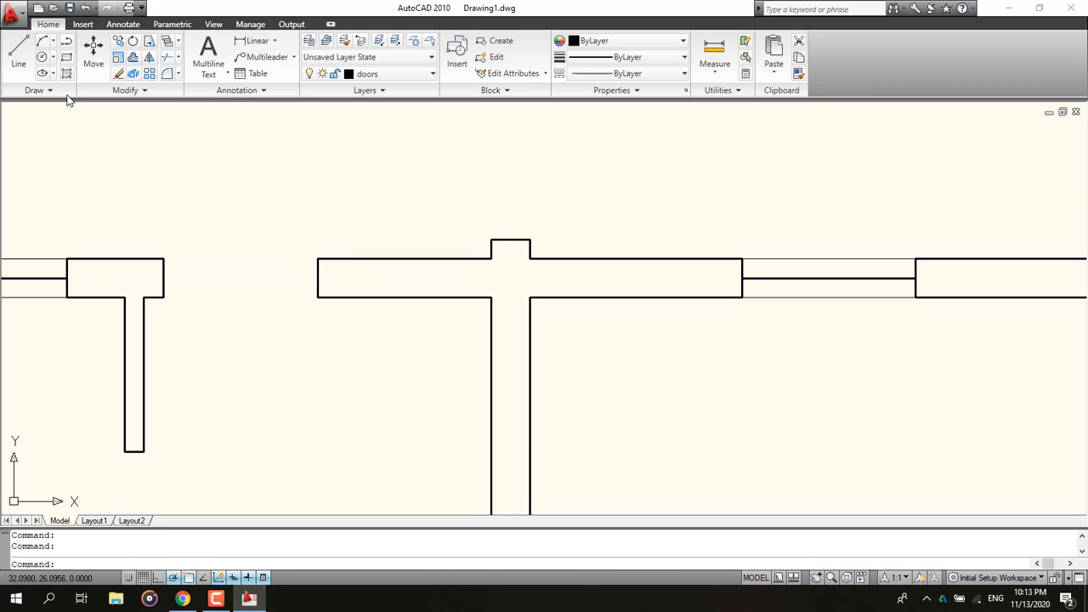
# Step: Measure the width of the door opening in the top wall
pyautogui.click(713, 51)
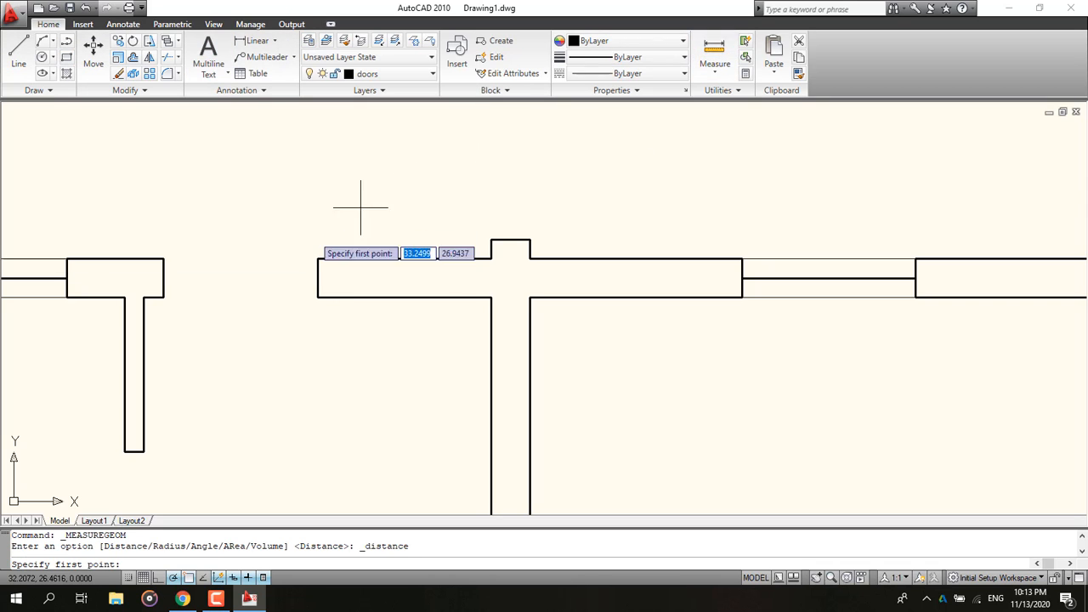
pyautogui.click(318, 258)
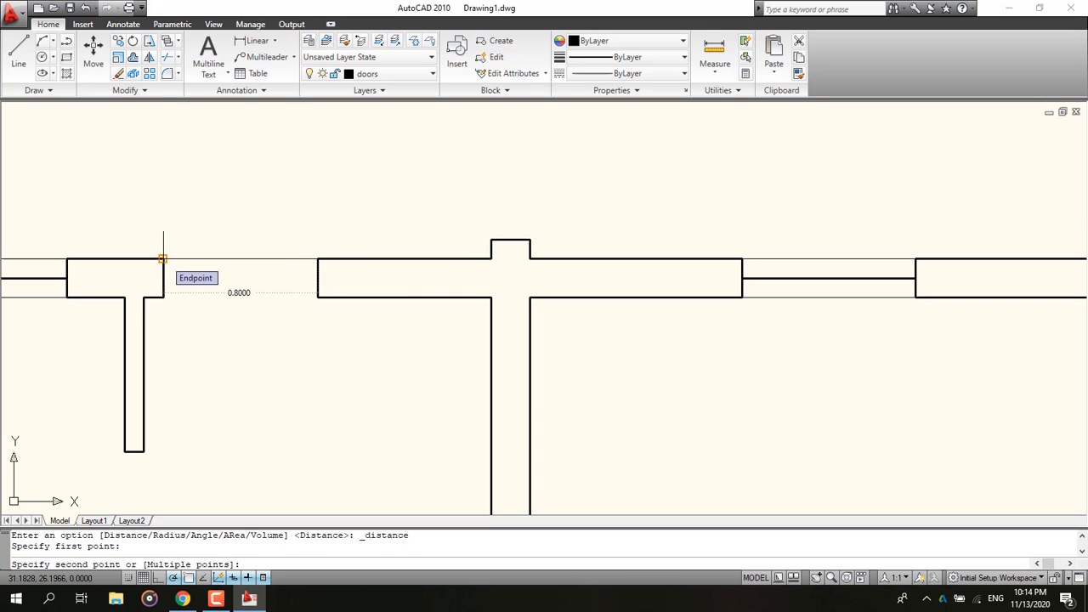
pyautogui.press('Escape')
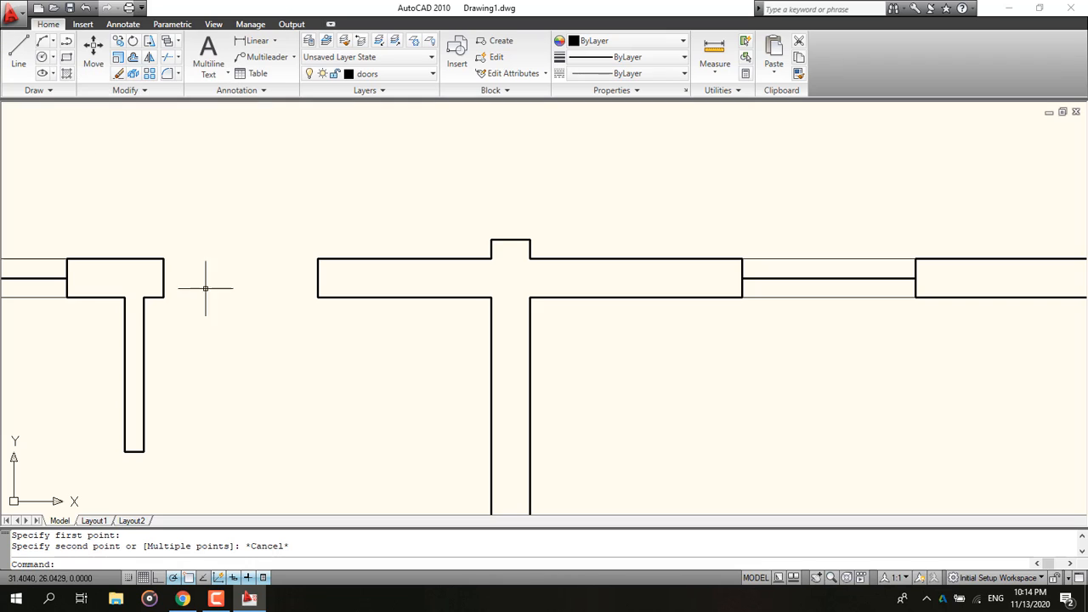
# Step: Draw a door leaf rectangle 0.05 long and 0.9 wide downward from the inner corner of the door opening's left side
pyautogui.click(66, 57)
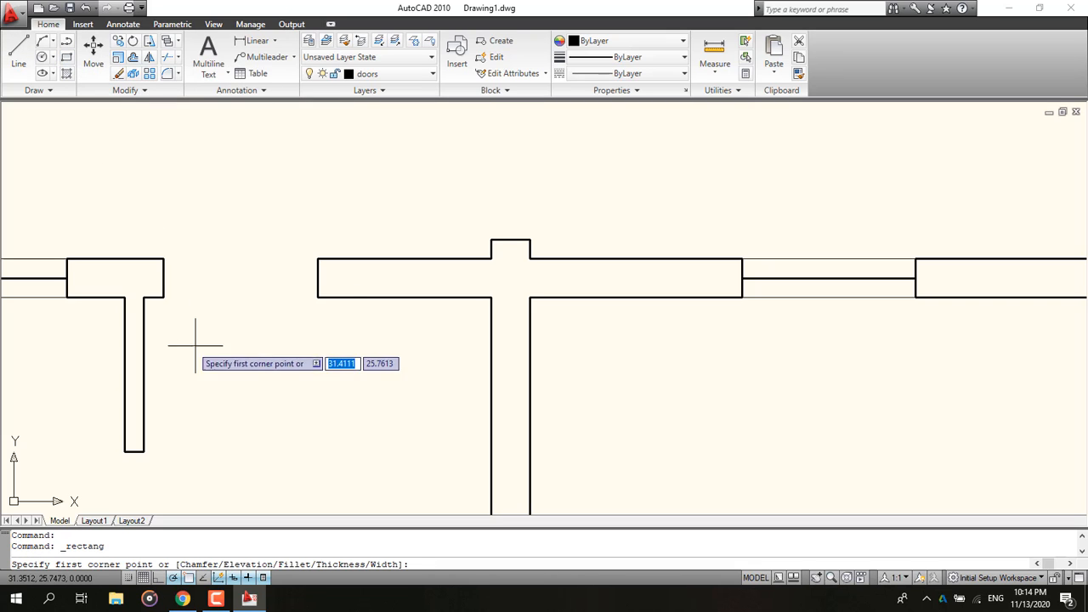
pyautogui.click(163, 298)
pyautogui.press('Return')
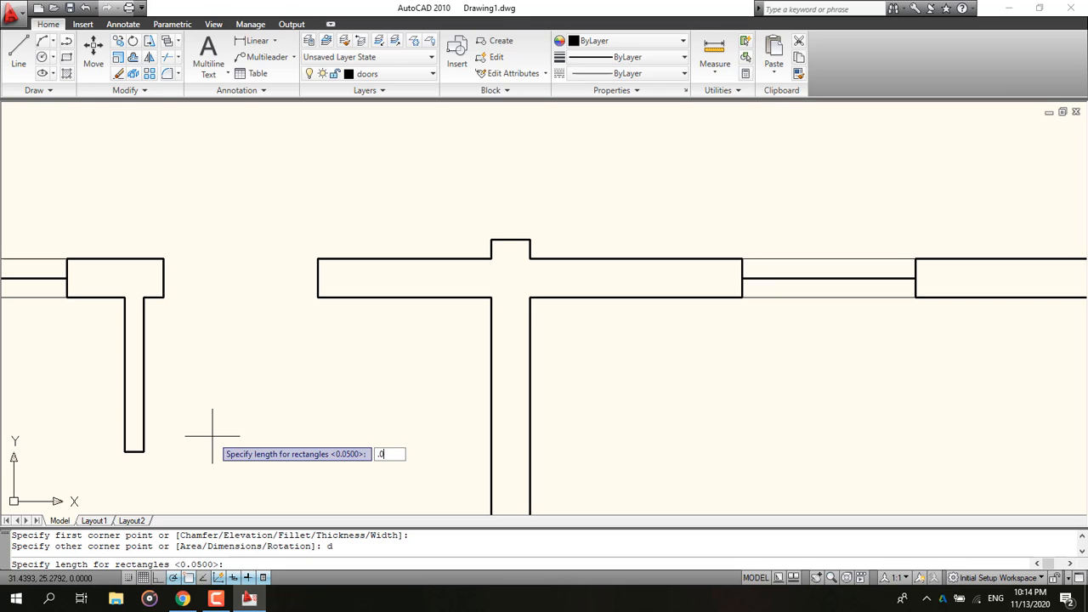
pyautogui.write('.05')
pyautogui.press('Return')
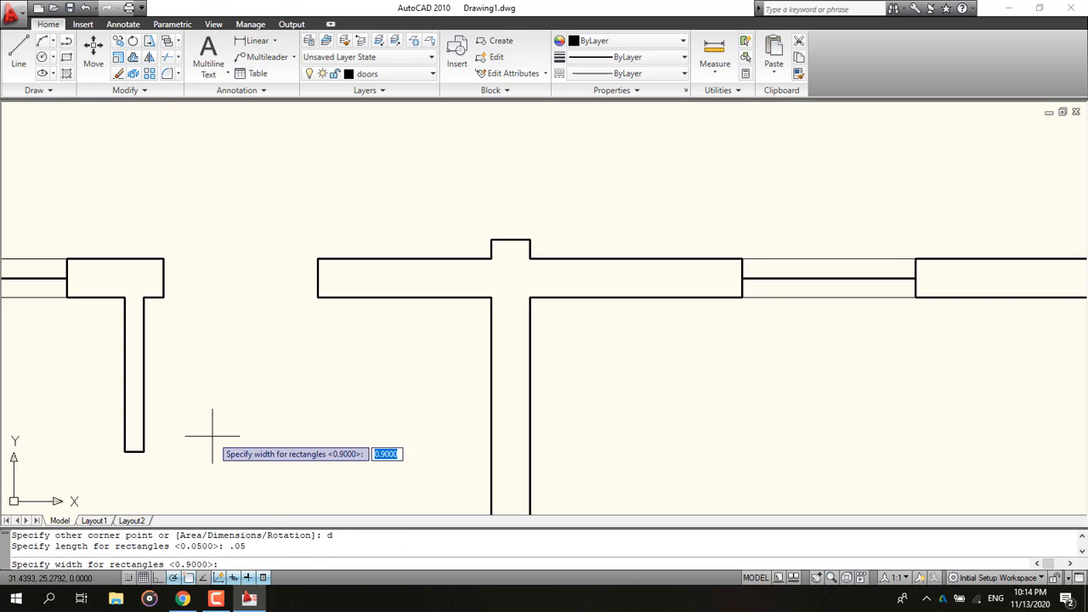
pyautogui.press('Return')
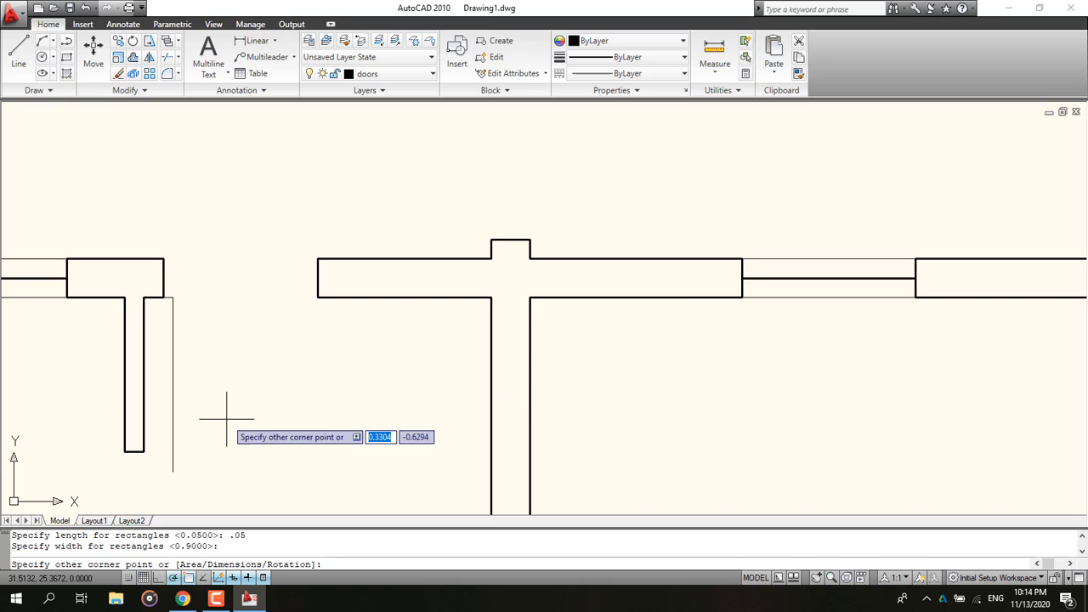
pyautogui.click(226, 419)
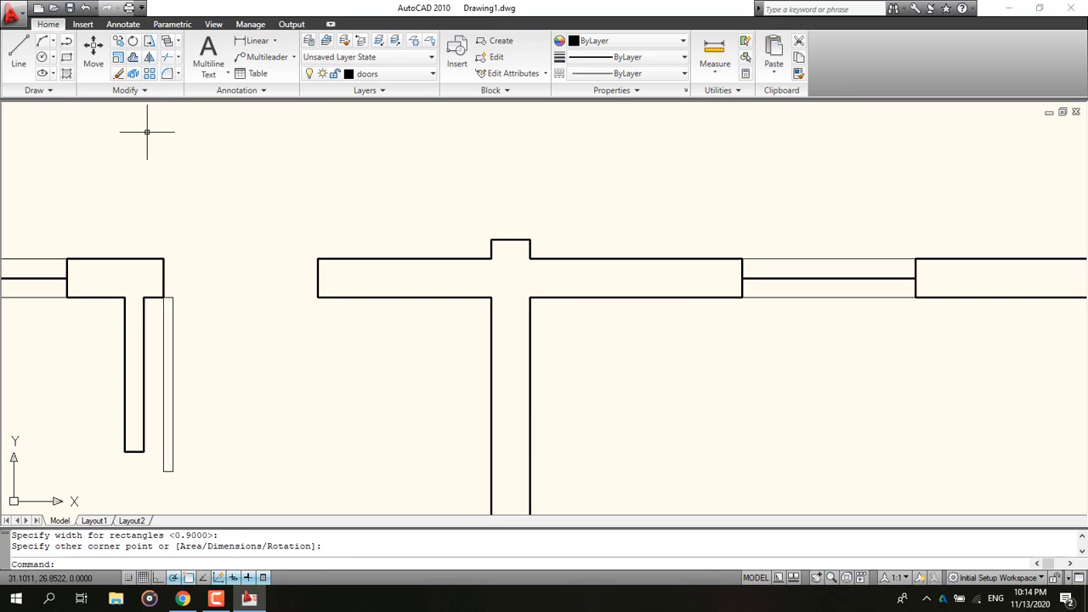
# Step: Create a new layer with red colour (index 10) and 0.15 mm lineweight, then close the layer manager
pyautogui.click(359, 75)
pyautogui.click(310, 42)
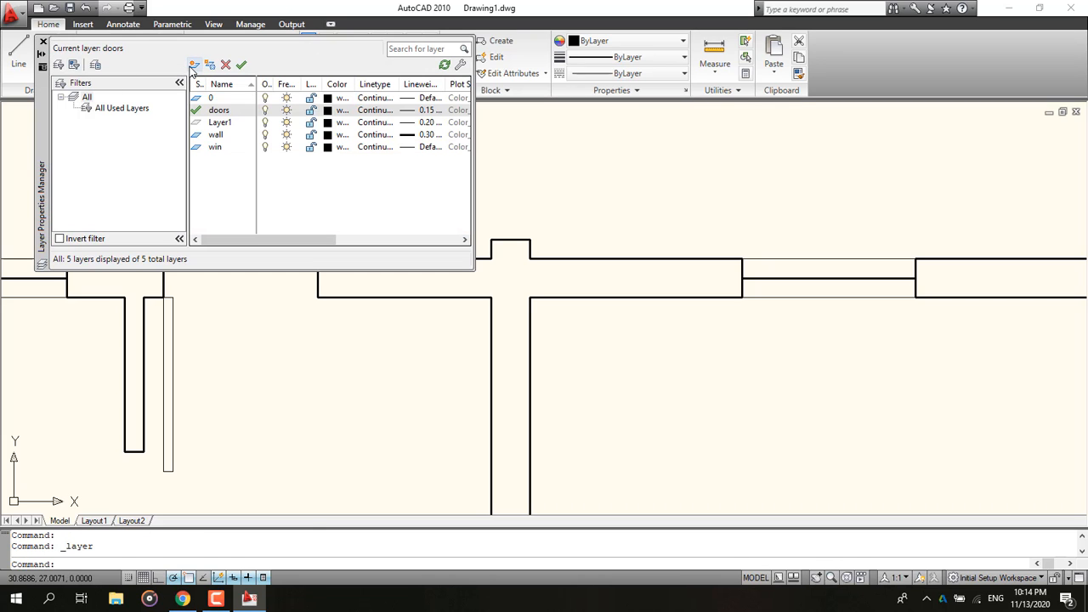
pyautogui.click(194, 65)
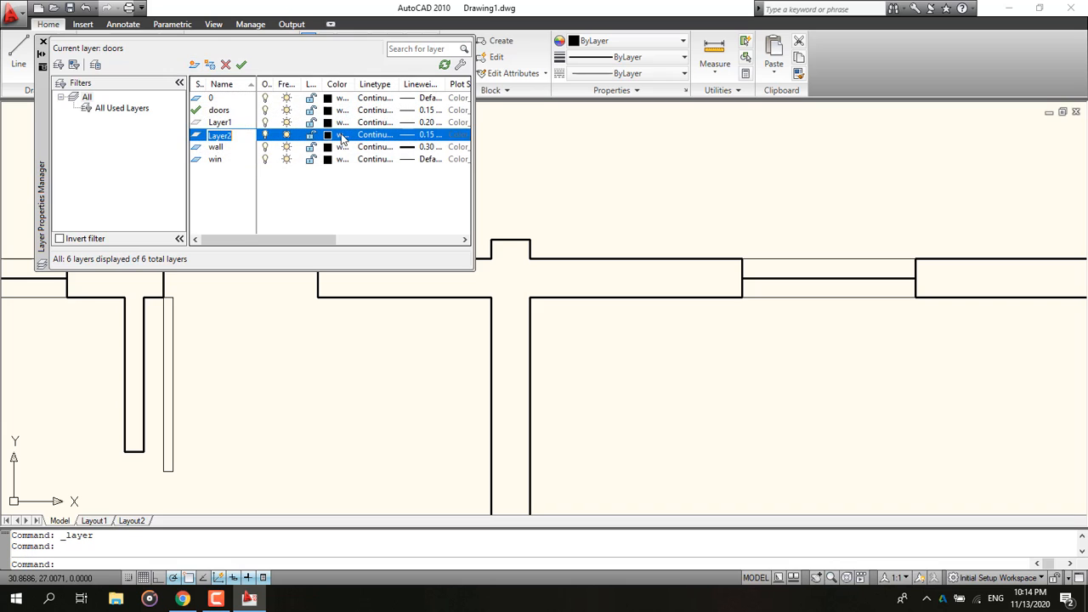
pyautogui.click(340, 135)
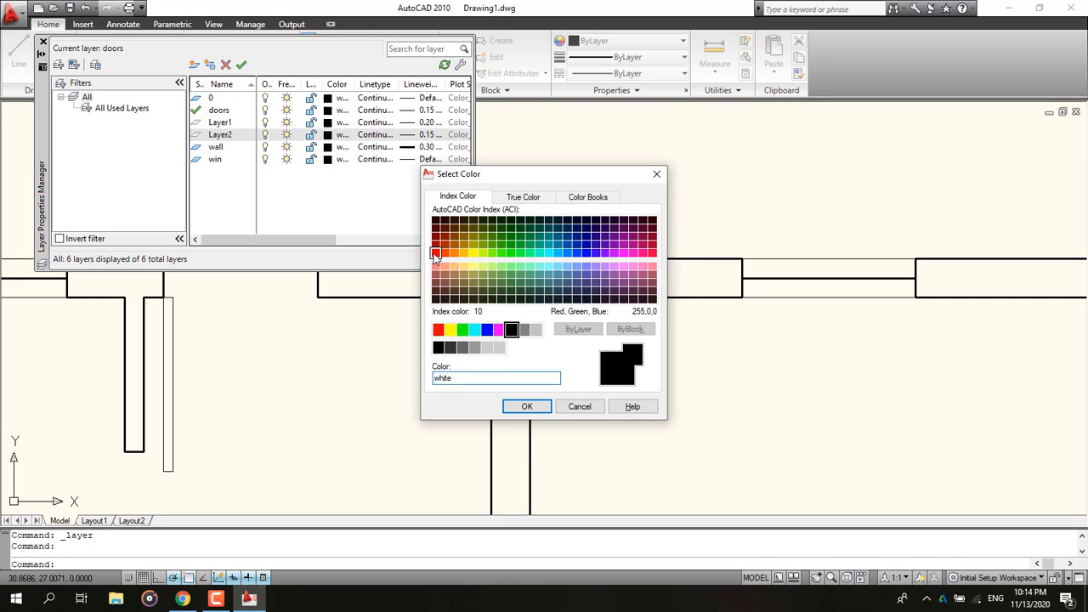
pyautogui.click(435, 254)
pyautogui.click(526, 406)
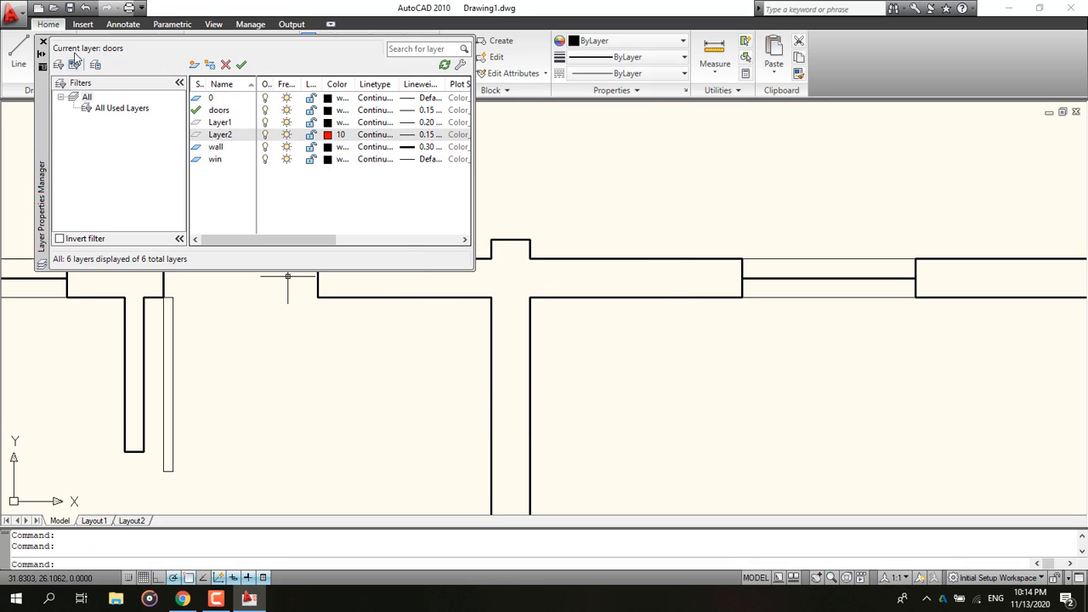
pyautogui.click(423, 134)
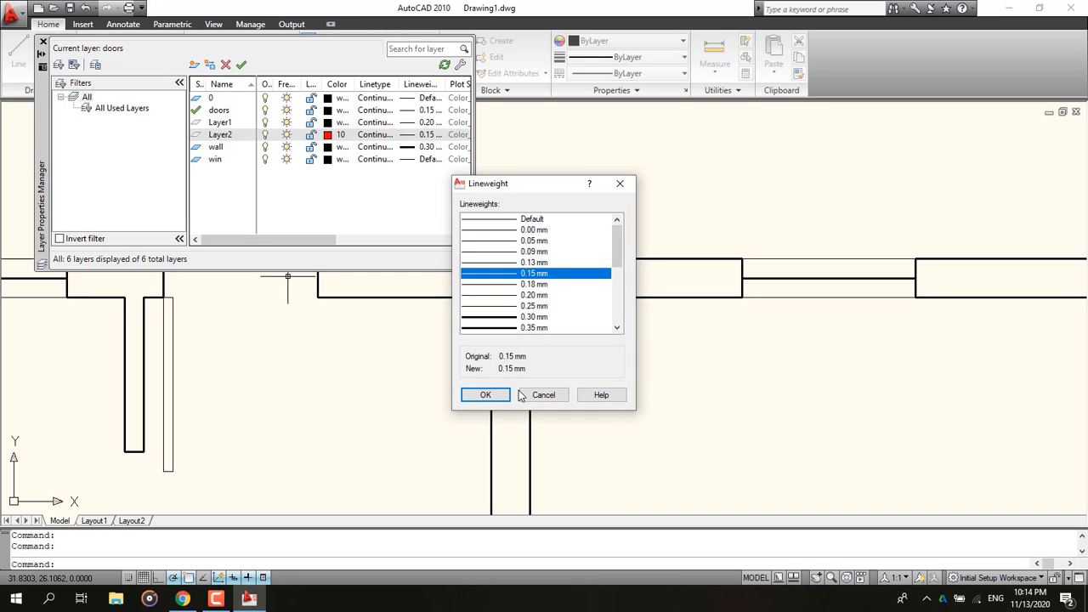
pyautogui.click(485, 394)
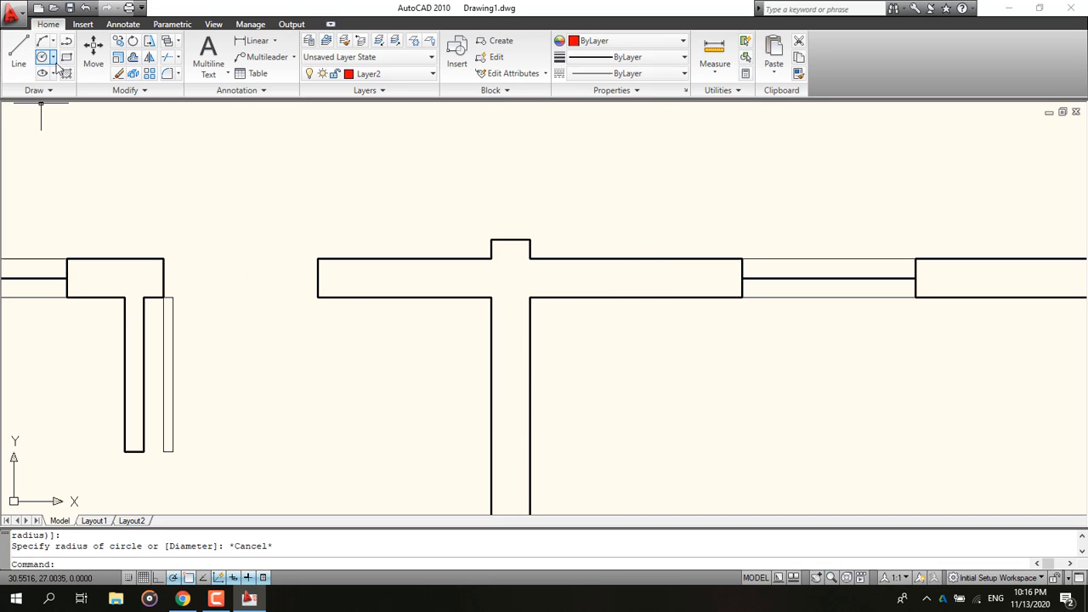
# Step: Draw a circle centred at the door leaf's hinge corner with radius reaching the far side of the door opening
pyautogui.click(42, 57)
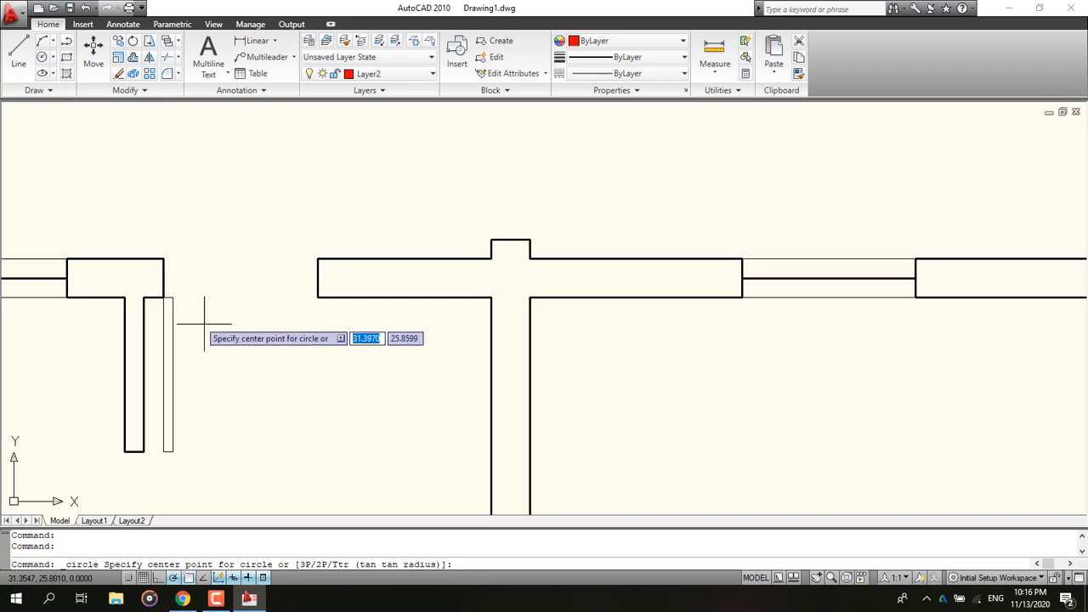
pyautogui.click(164, 297)
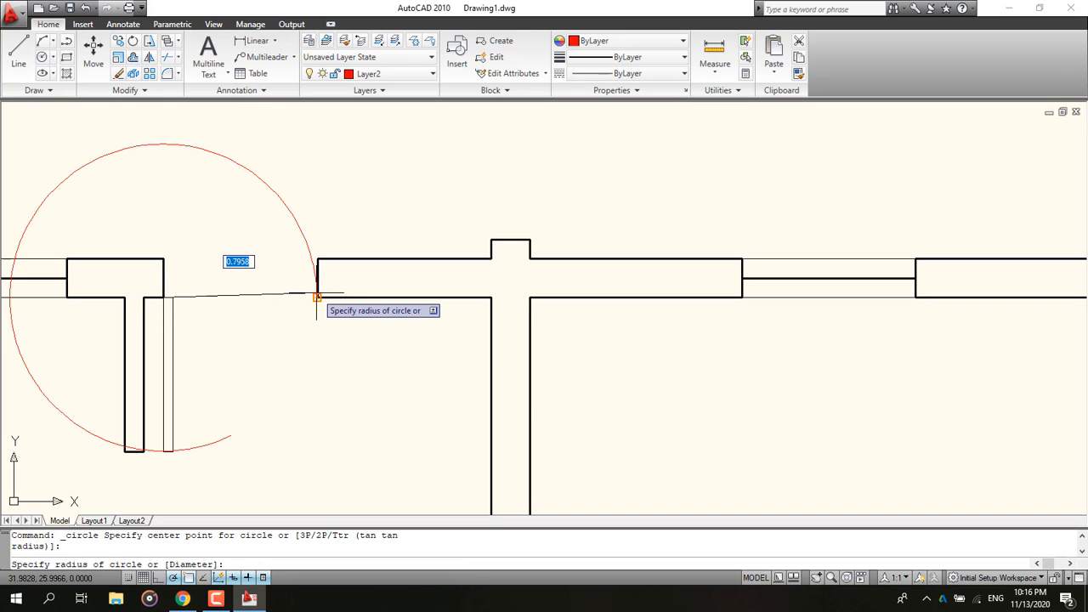
pyautogui.click(316, 295)
# Step: Trim the circle against the walls and leaf so only the quarter-arc door swing remains
pyautogui.scroll(-2, 349, 371)
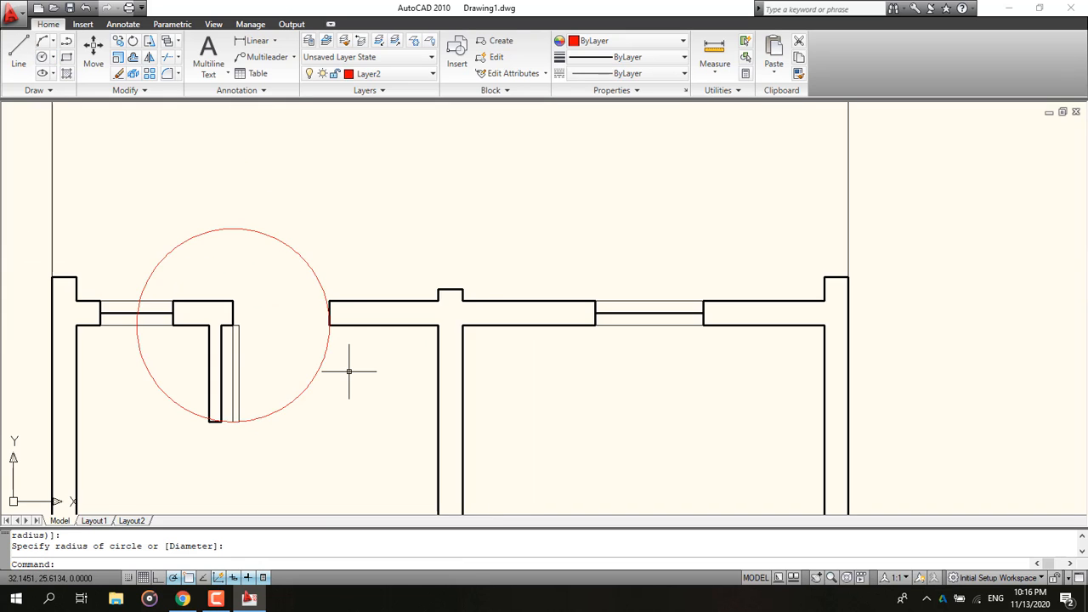
pyautogui.moveTo(350, 370); pyautogui.dragTo(378, 369, button='middle')
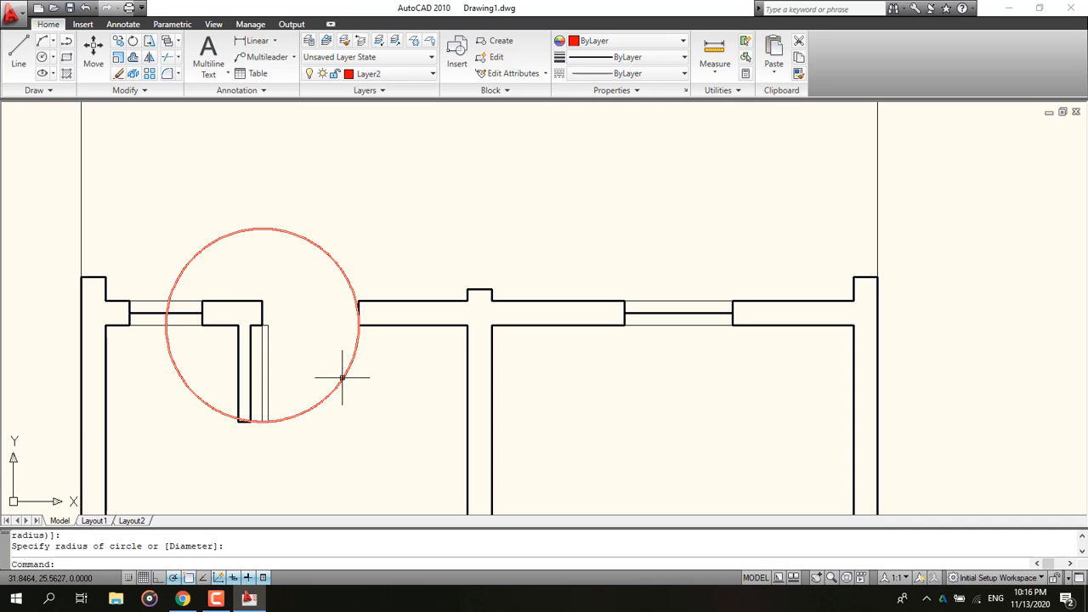
pyautogui.click(167, 57)
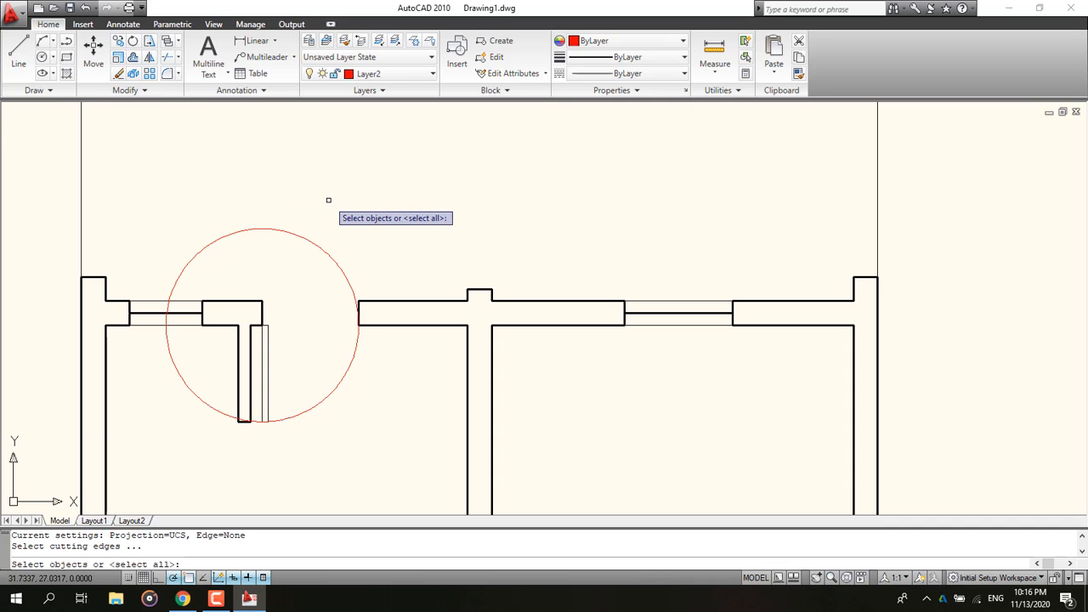
pyautogui.press('Return')
pyautogui.click(242, 229)
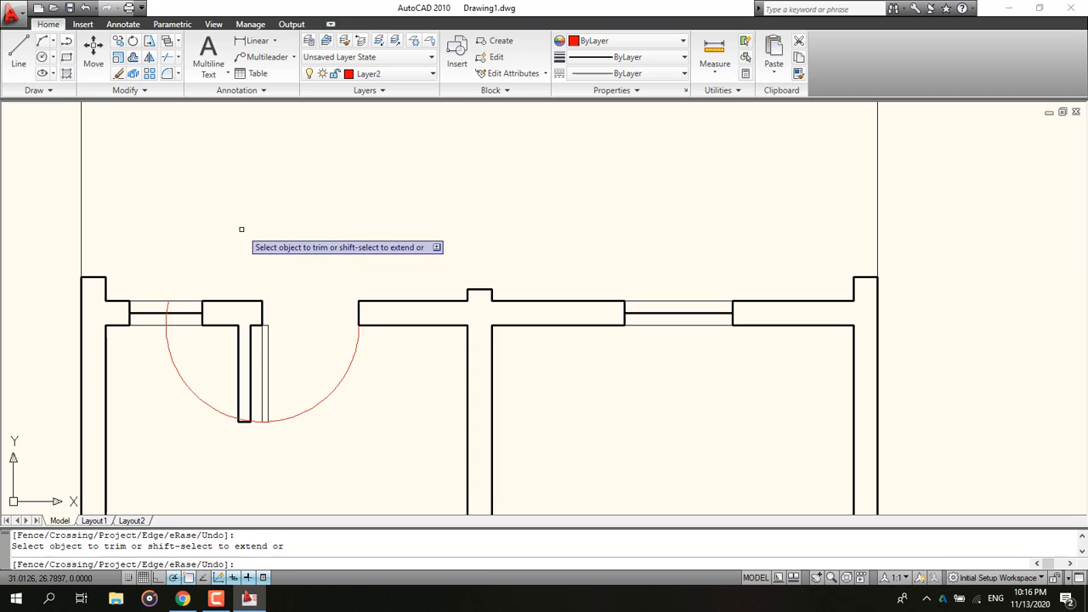
pyautogui.scroll(5, 167, 316)
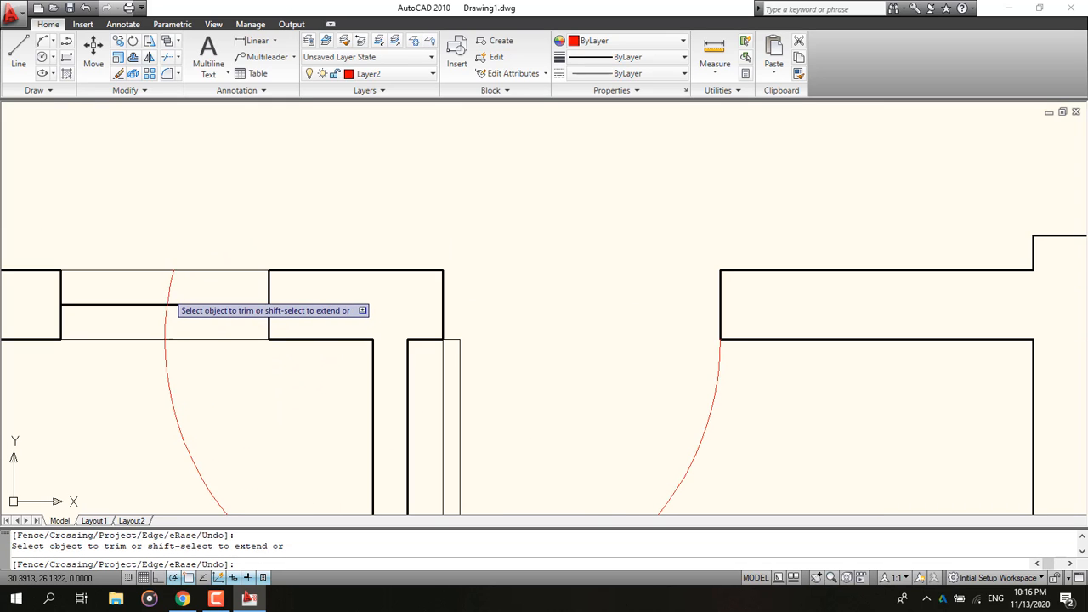
pyautogui.click(165, 374)
pyautogui.scroll(-4, 169, 280)
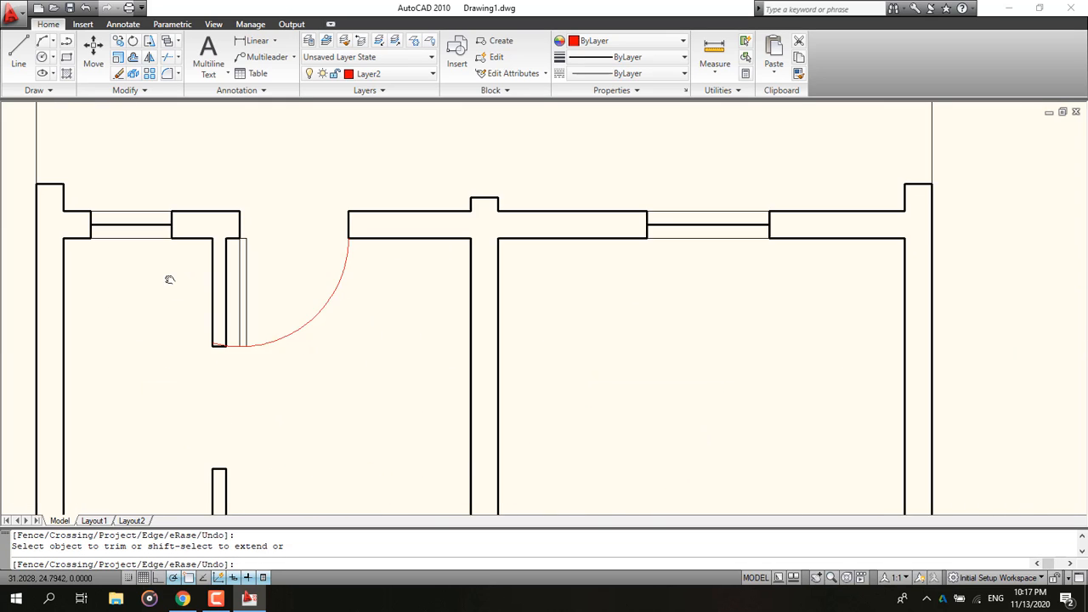
pyautogui.scroll(3, 222, 344)
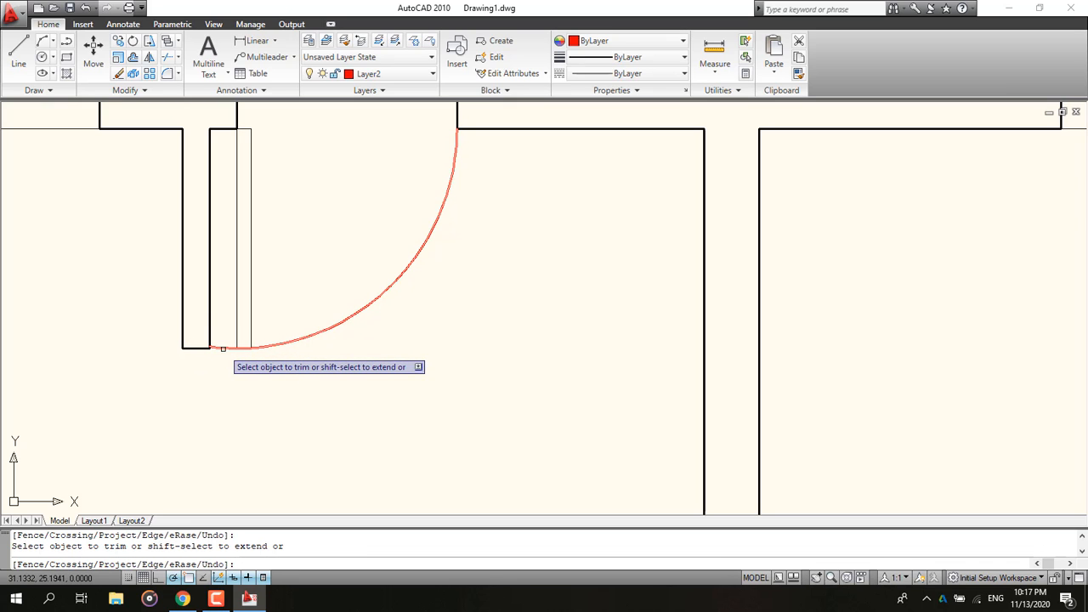
pyautogui.scroll(8, 236, 357)
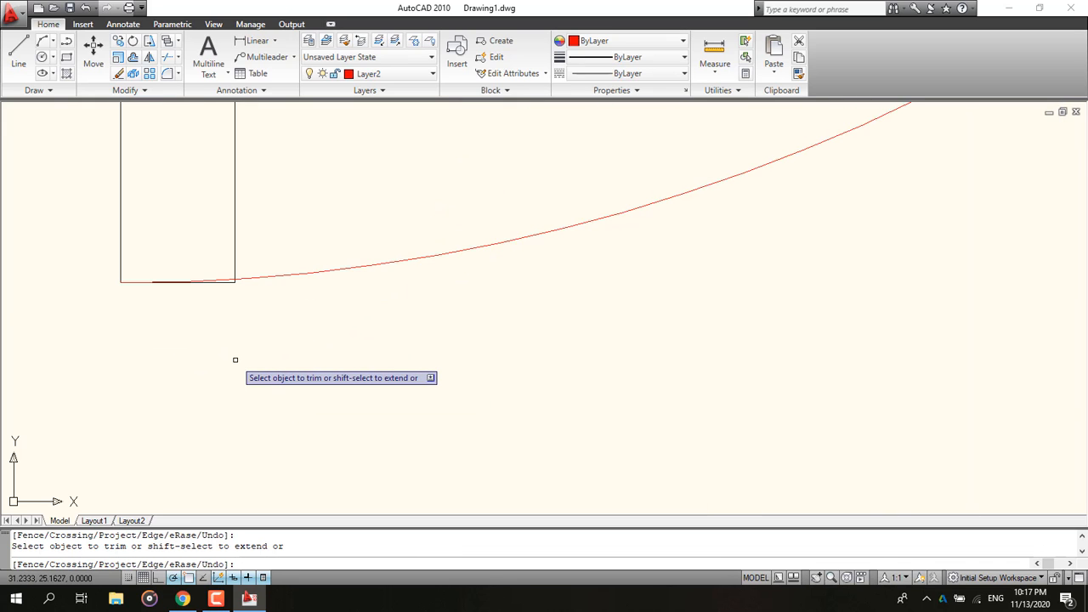
pyautogui.scroll(-8, 236, 359)
pyautogui.moveTo(349, 283); pyautogui.dragTo(304, 305, button='middle')
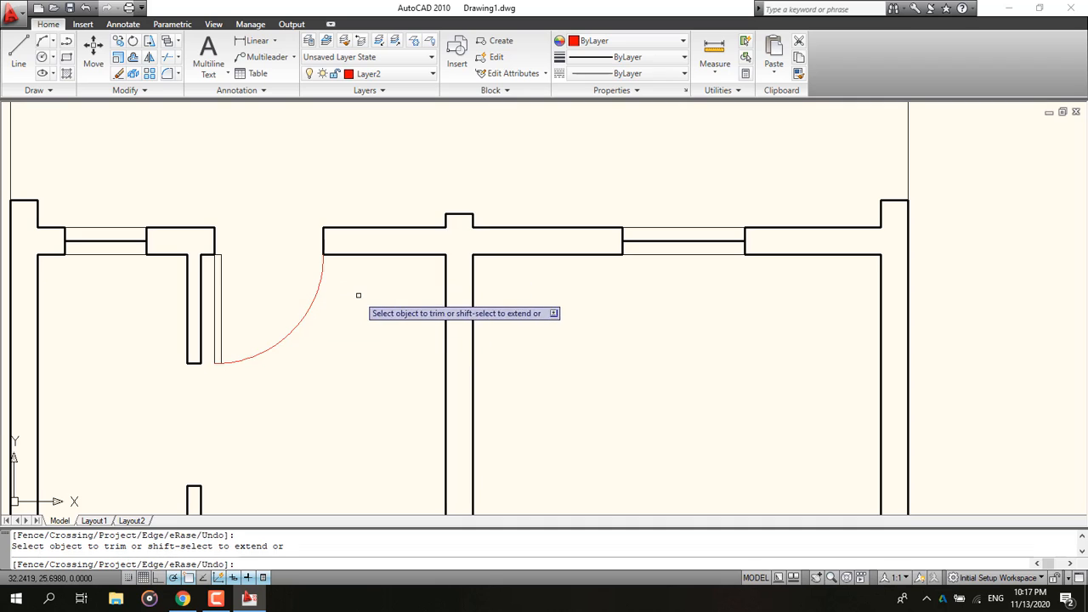
pyautogui.press('Escape')
# Step: Make the doors layer current for the next door
pyautogui.scroll(-8, 343, 335)
pyautogui.moveTo(352, 388); pyautogui.dragTo(348, 366, button='middle')
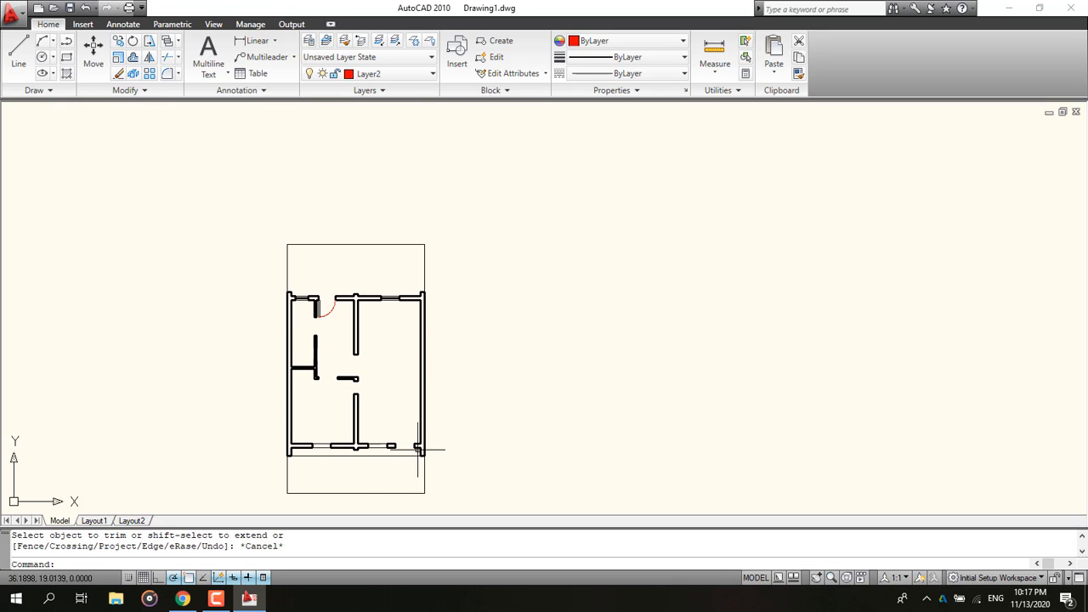
pyautogui.scroll(8, 298, 337)
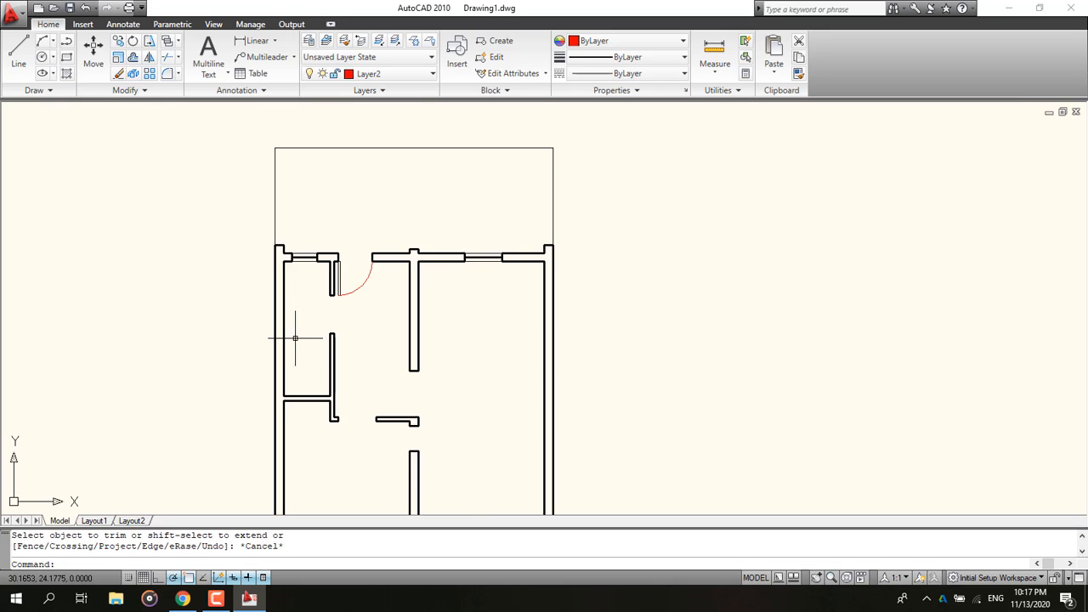
pyautogui.click(66, 57)
pyautogui.click(386, 73)
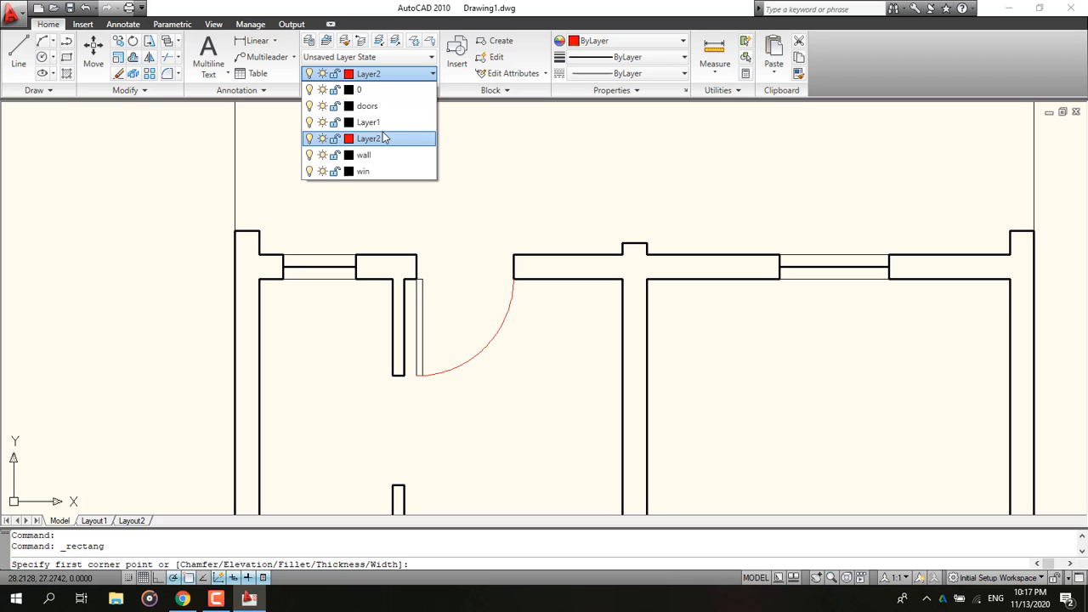
pyautogui.click(368, 106)
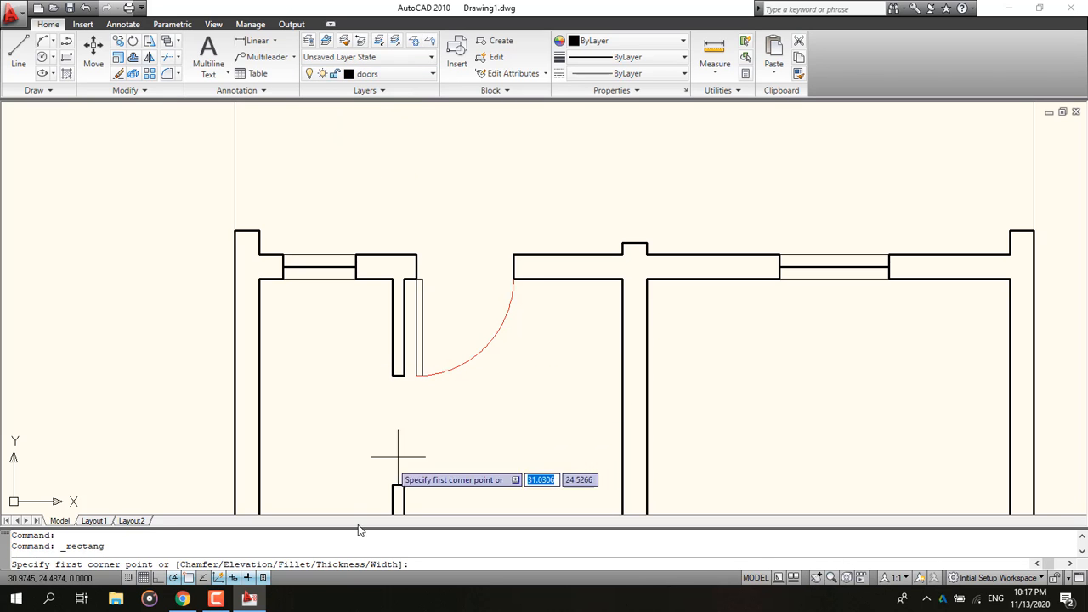
# Step: Check the reference PDF, then measure the opening in the vertical interior wall below the first door
pyautogui.click(183, 599)
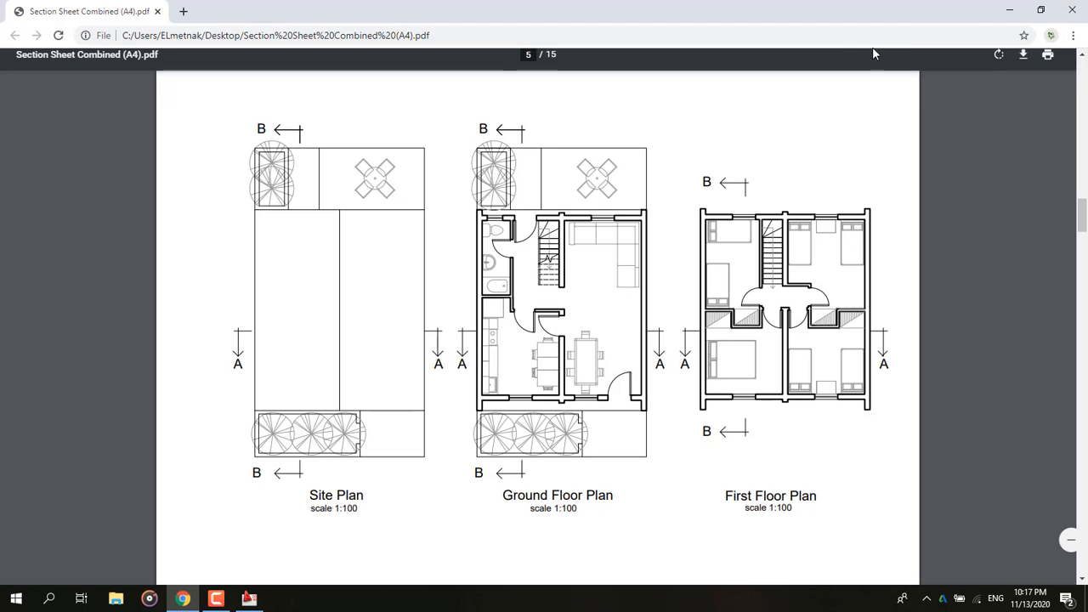
pyautogui.click(1008, 11)
pyautogui.click(712, 49)
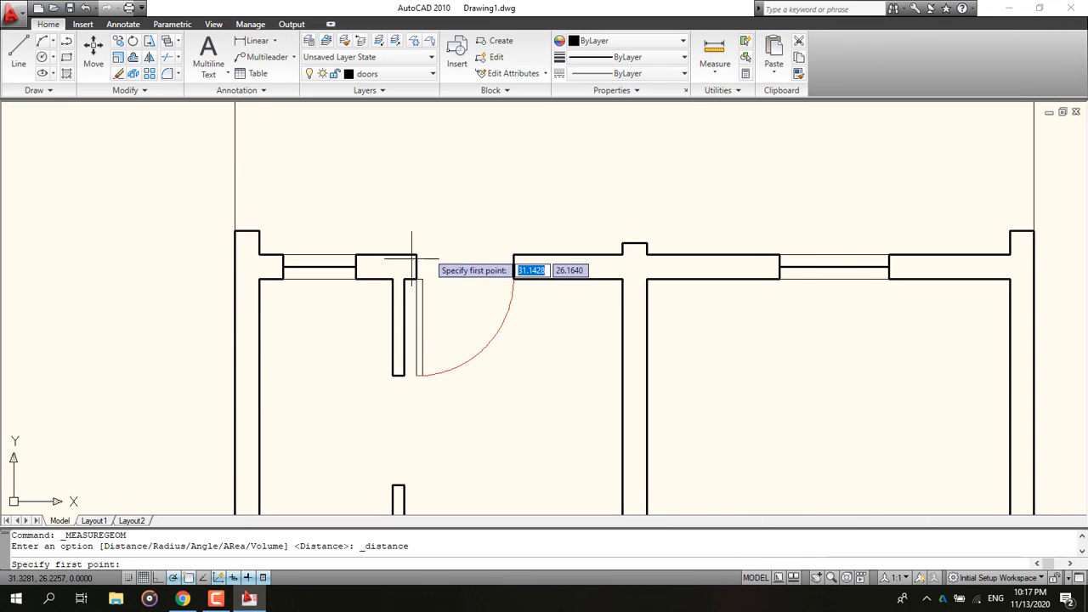
pyautogui.moveTo(398, 409); pyautogui.dragTo(398, 299, button='middle')
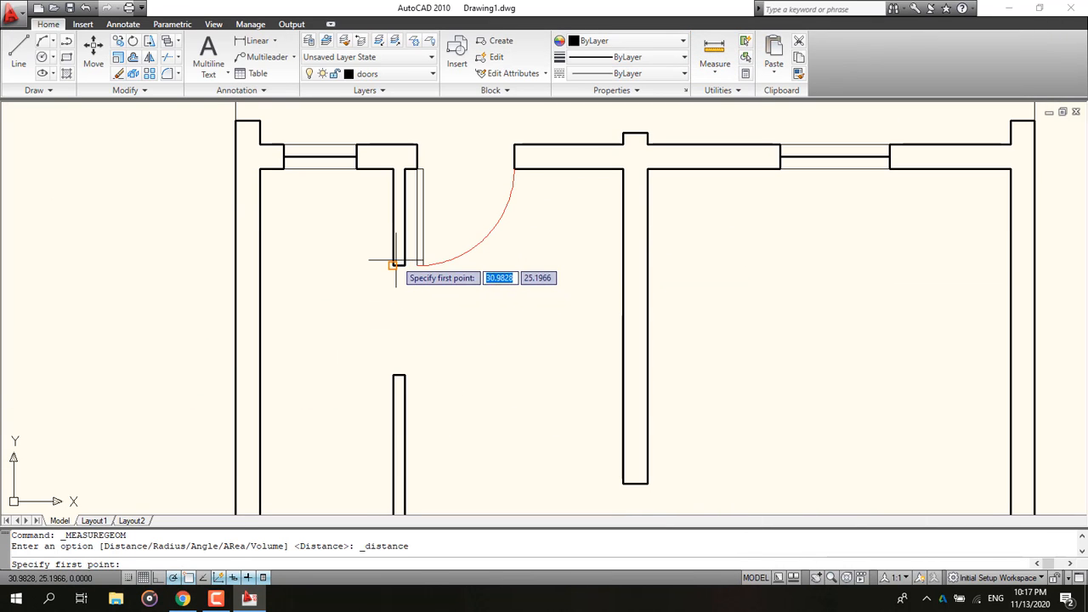
pyautogui.click(392, 266)
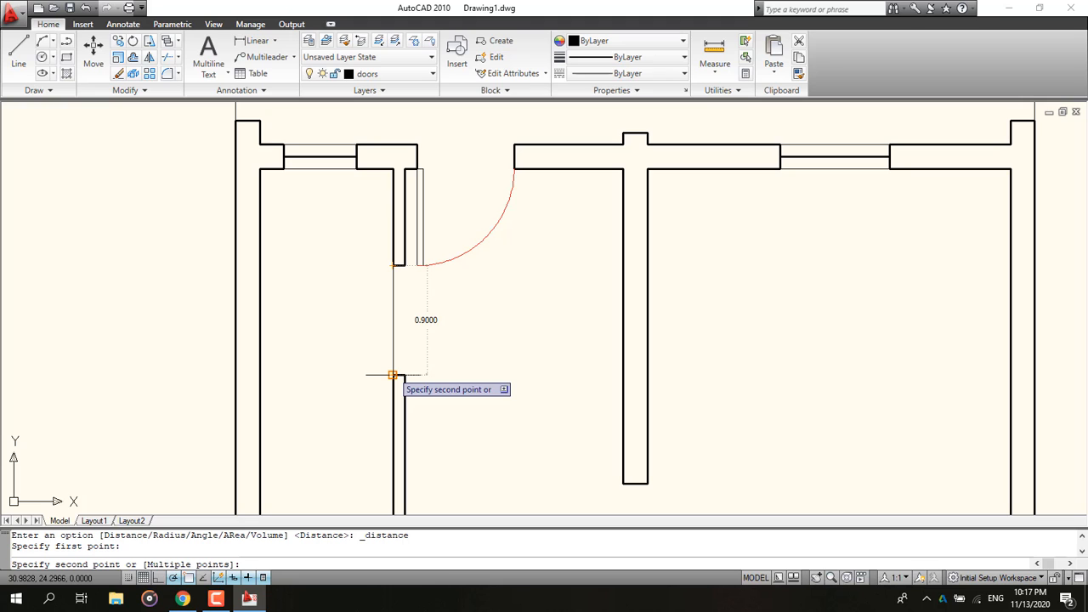
pyautogui.press('Escape')
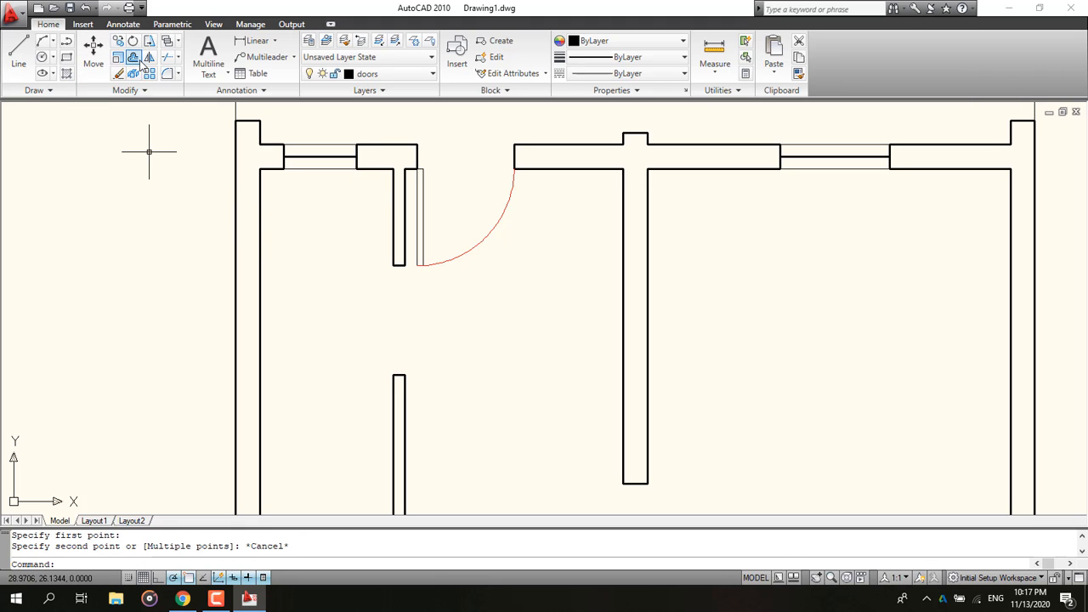
# Step: Draw a door leaf rectangle 0.9 long and 0.05 wide extending left from the upper corner of the interior wall opening
pyautogui.click(68, 57)
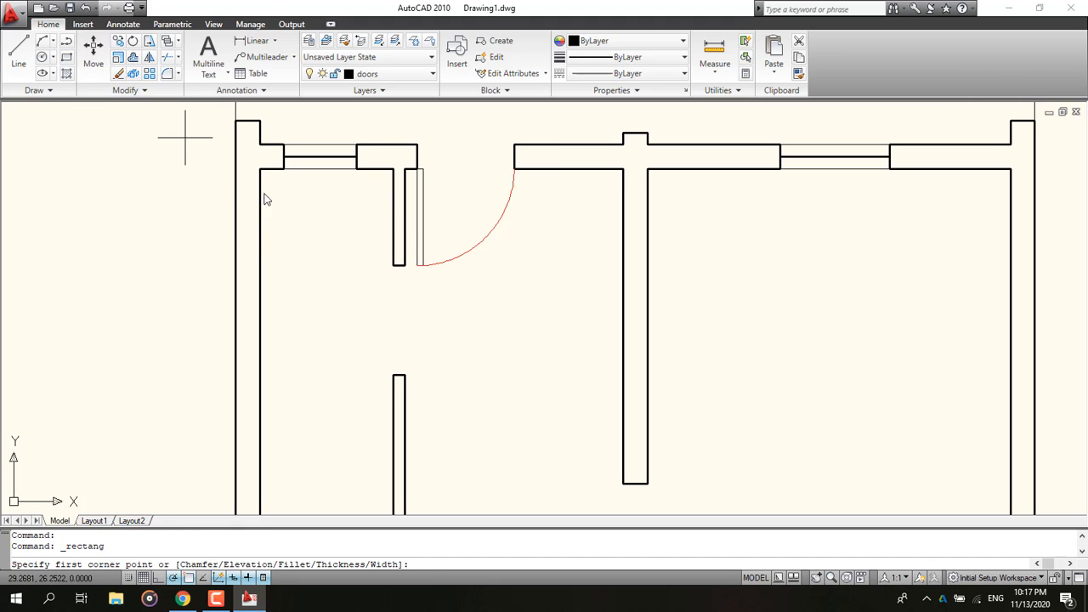
pyautogui.click(393, 265)
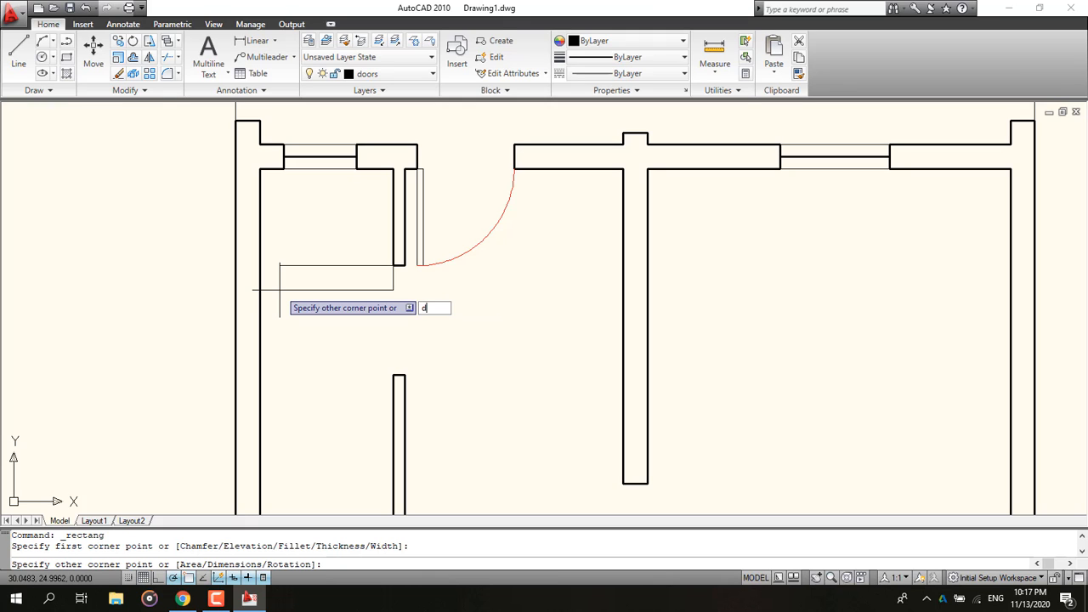
pyautogui.write('d')
pyautogui.press('Return')
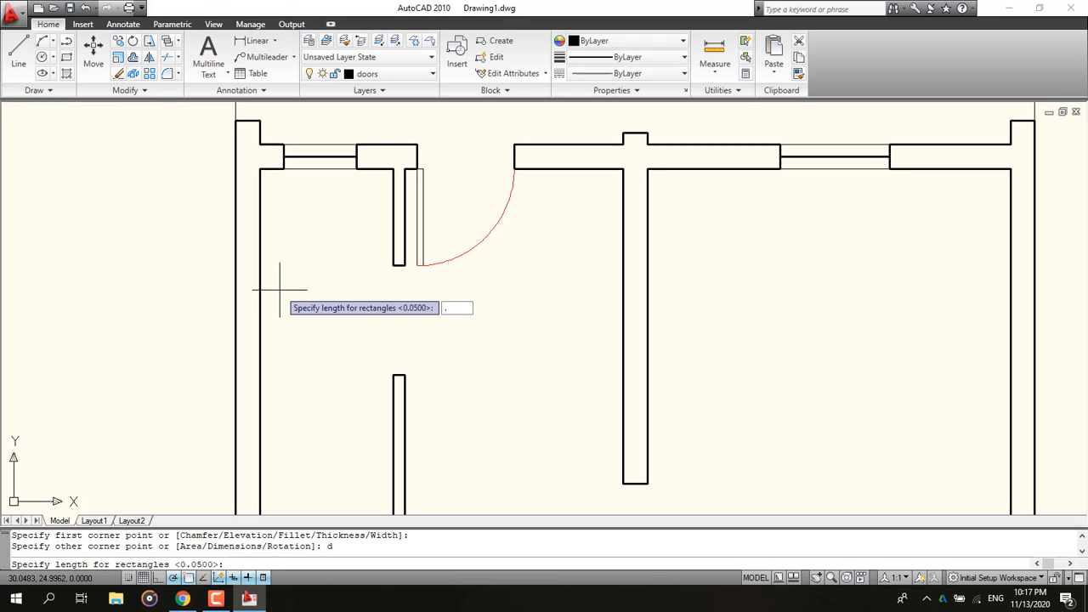
pyautogui.write('.9')
pyautogui.press('Return')
pyautogui.write('.2')
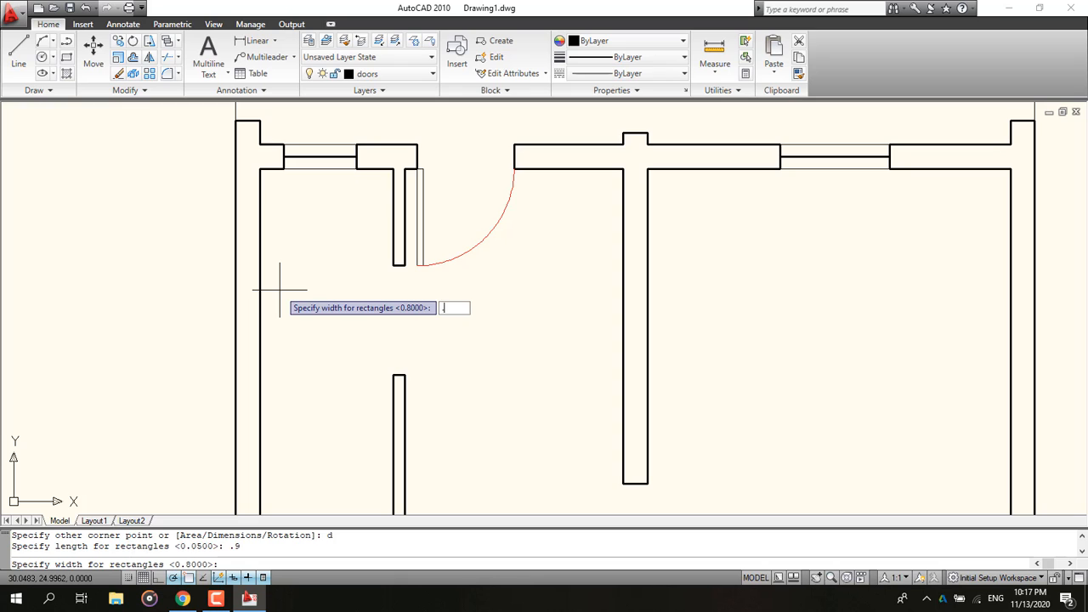
pyautogui.press('Return')
pyautogui.hotkey('ctrl', 'z')
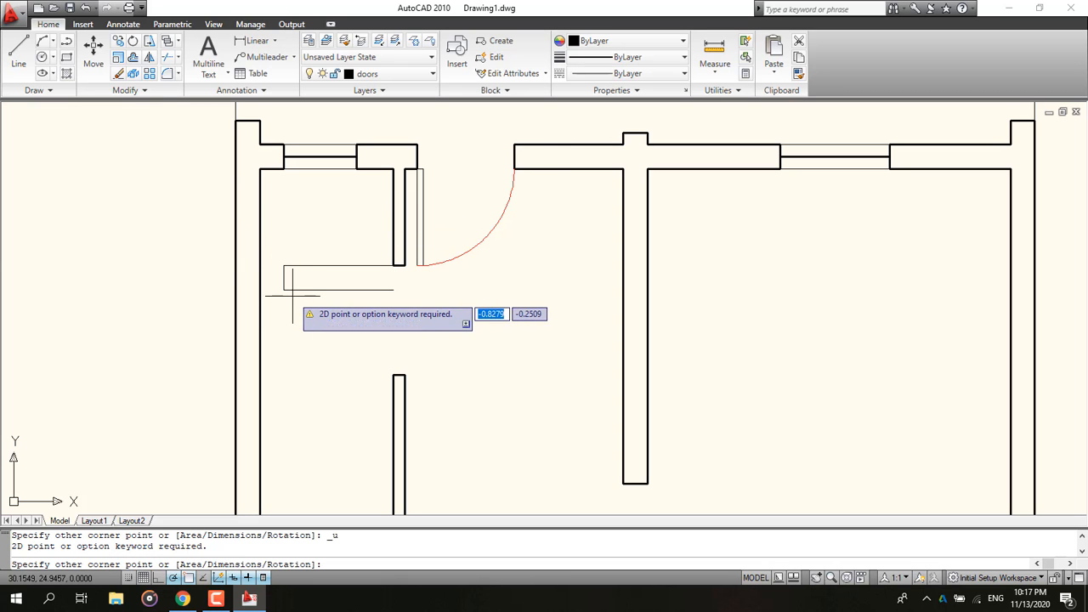
pyautogui.write('d')
pyautogui.press('Return')
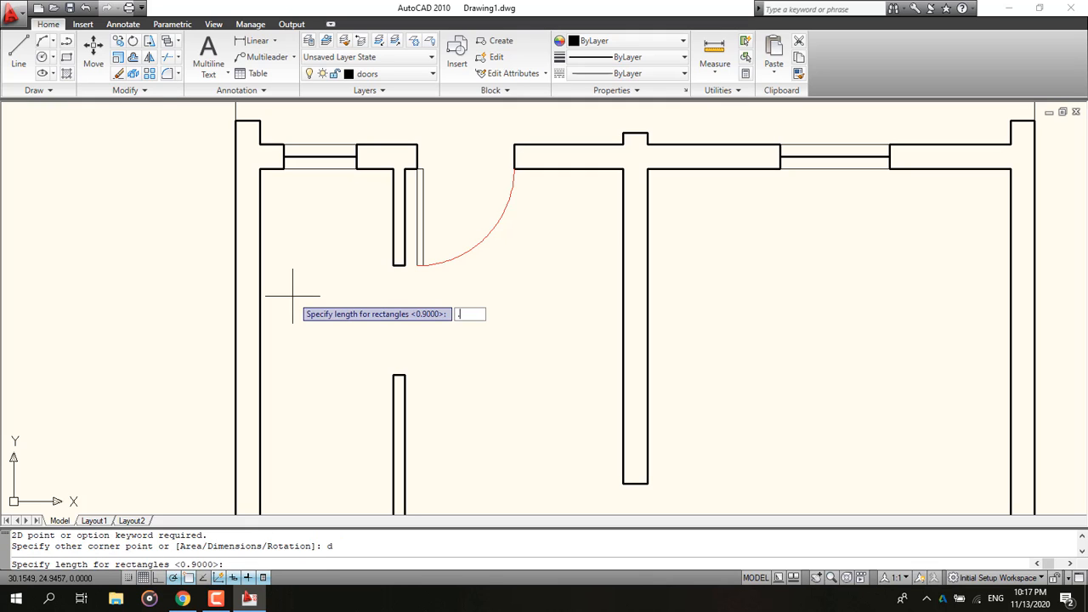
pyautogui.press('Return')
pyautogui.write('.0')
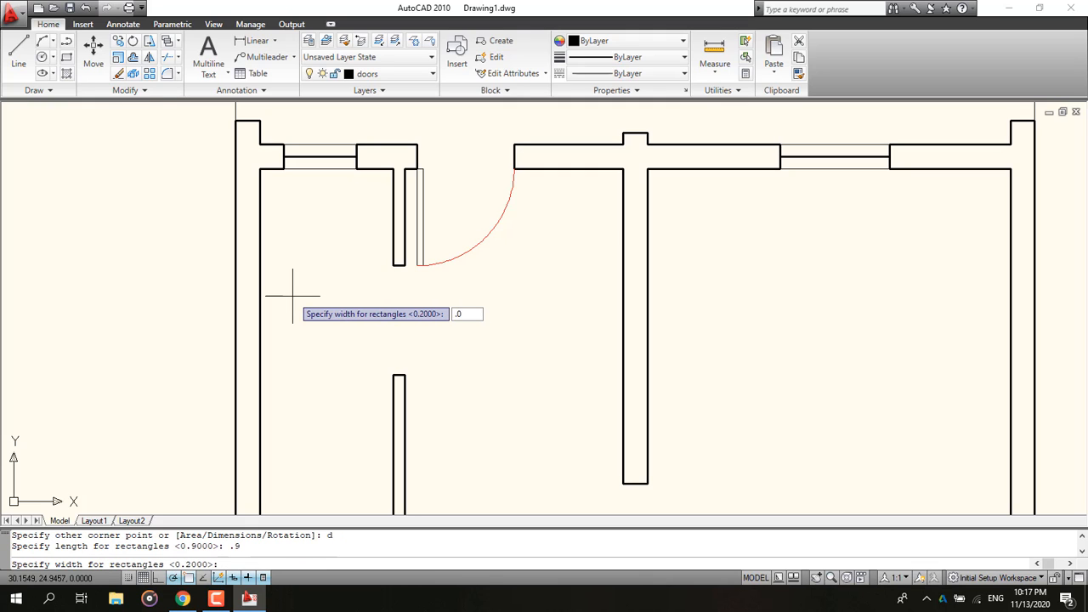
pyautogui.write('5')
pyautogui.press('Return')
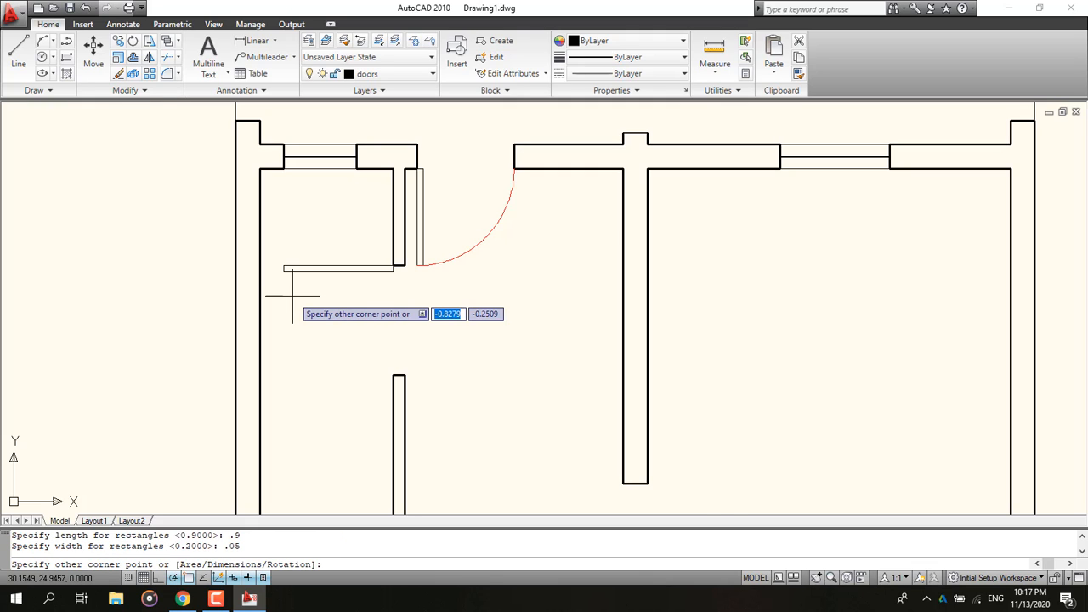
pyautogui.click(233, 308)
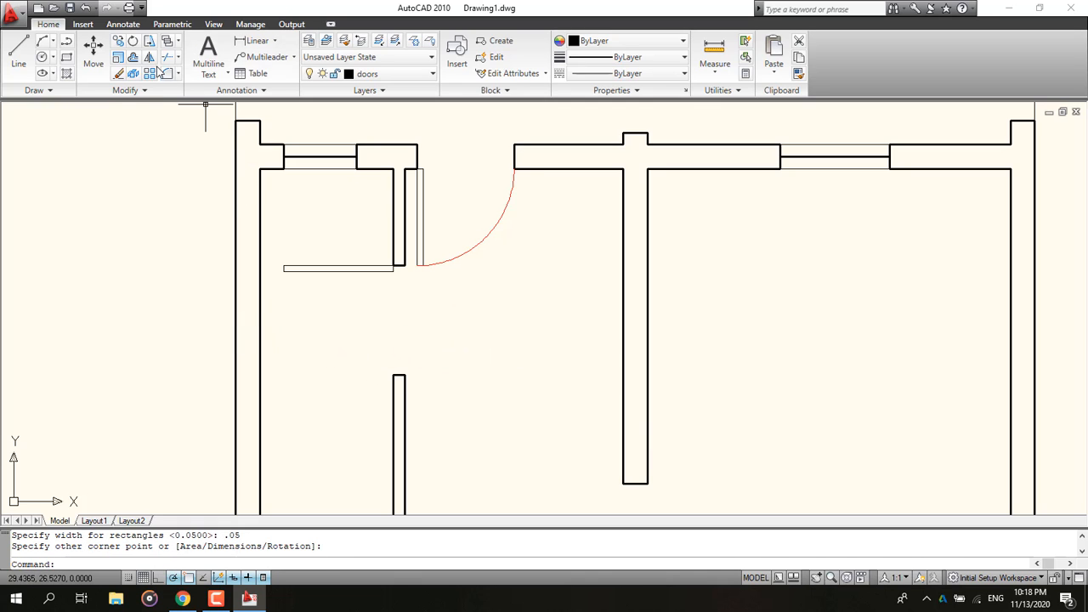
# Step: Make Layer2 current and draw a circle centred on the new leaf's corner, radius about 0.9 reaching the opening's far wall end
pyautogui.click(406, 76)
pyautogui.click(372, 138)
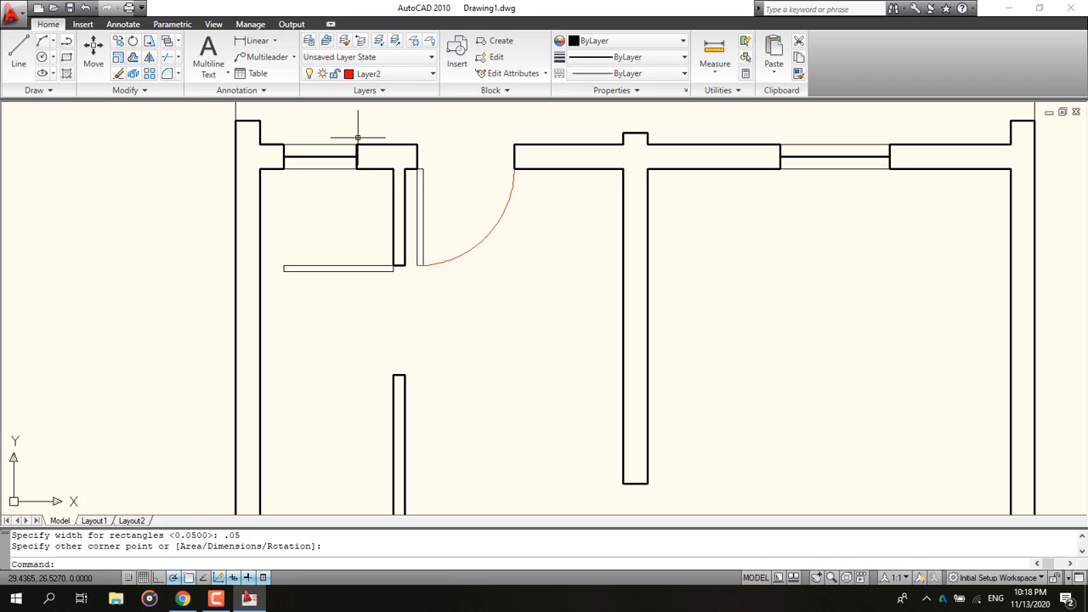
pyautogui.click(42, 56)
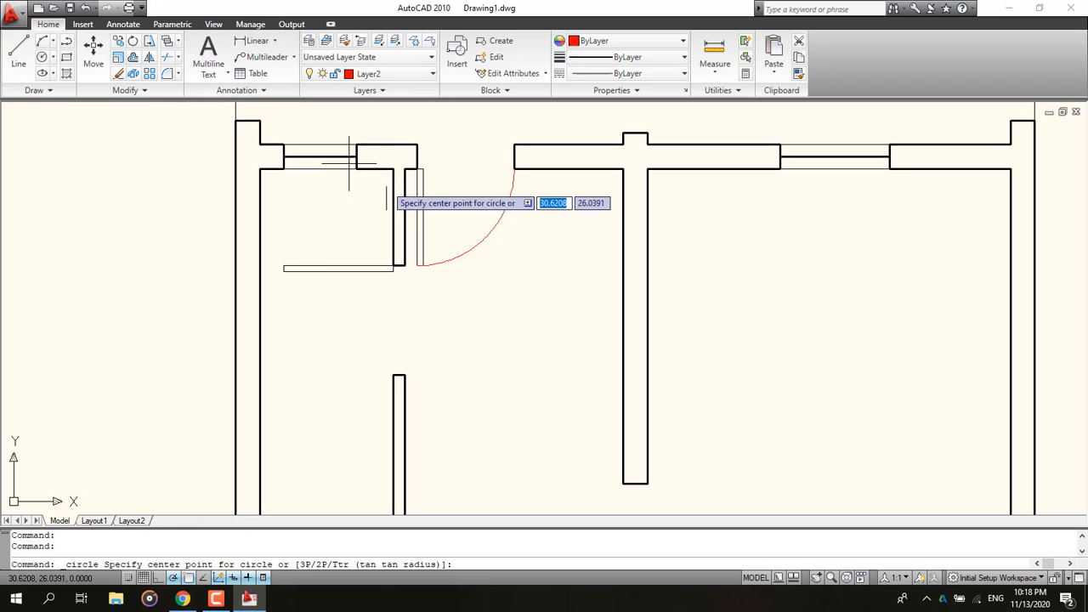
pyautogui.click(392, 266)
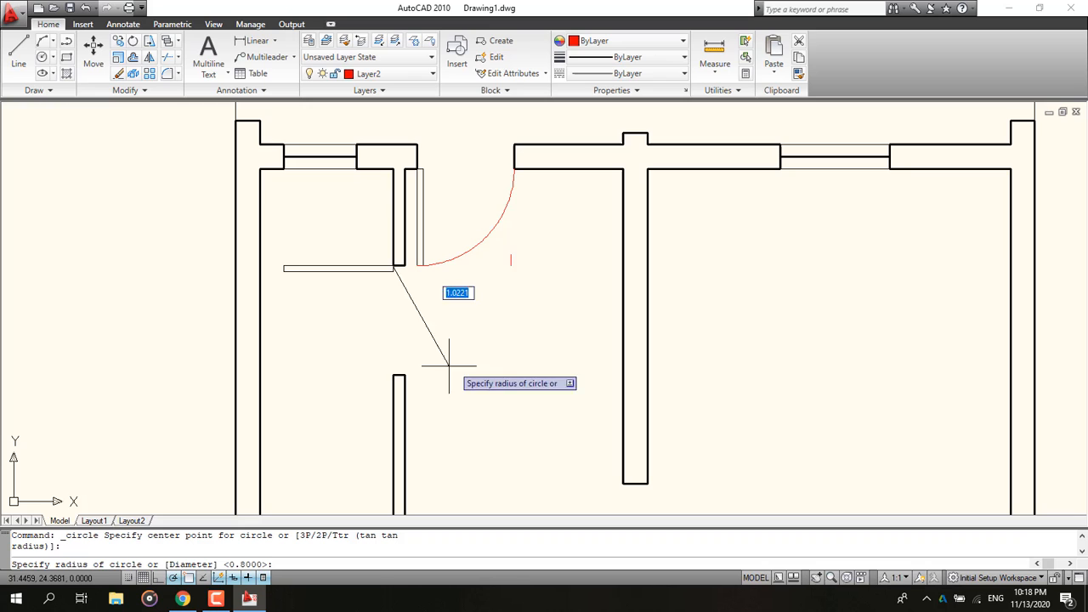
pyautogui.click(394, 376)
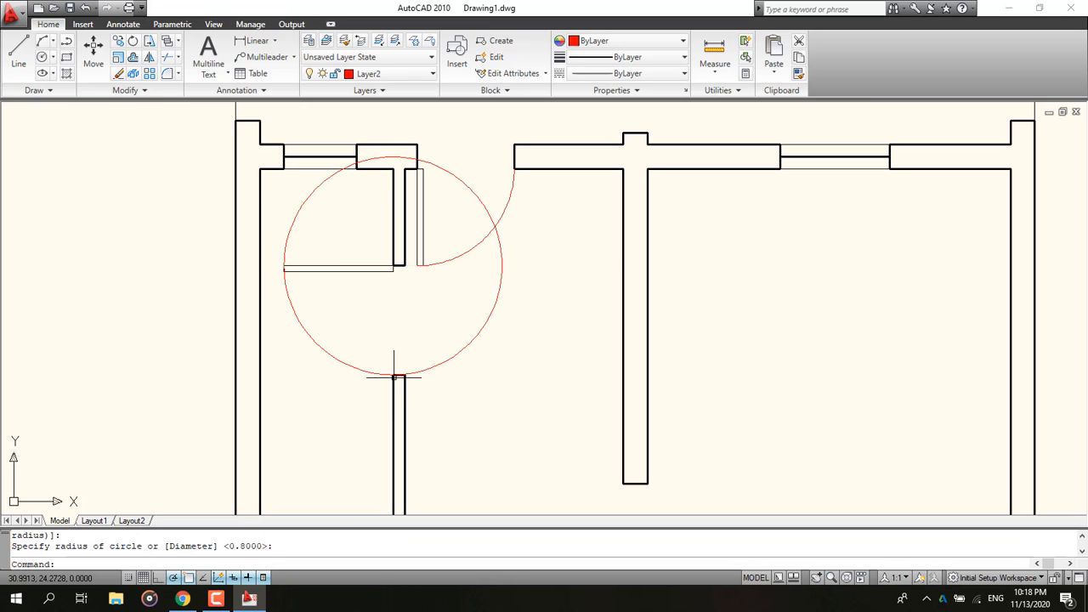
# Step: Trim the circle against the walls and leaf so only the quarter-arc swing of the second door remains
pyautogui.click(166, 57)
pyautogui.press('Return')
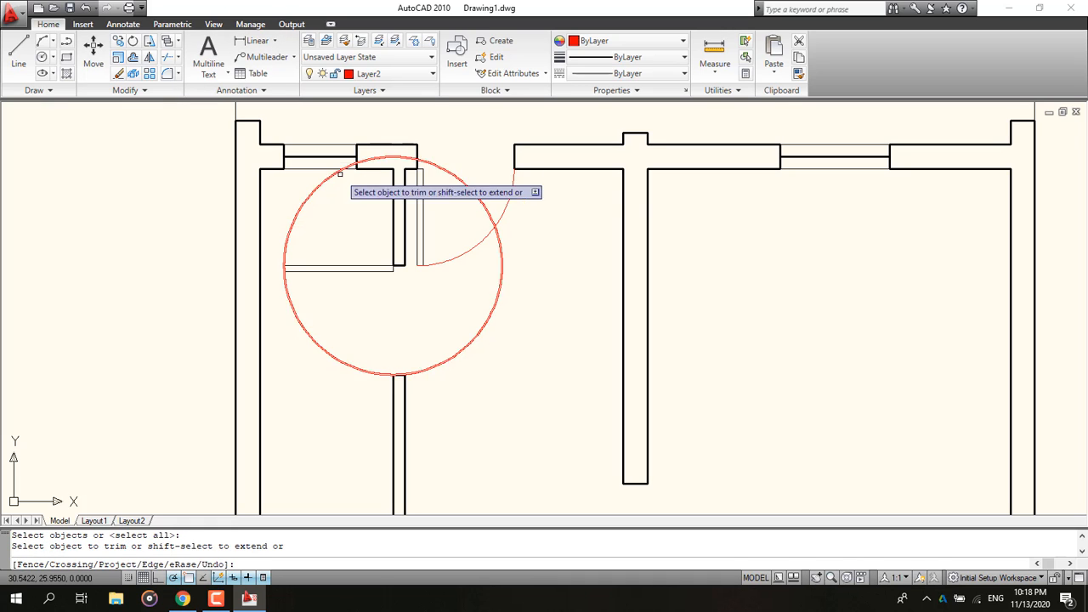
pyautogui.click(450, 174)
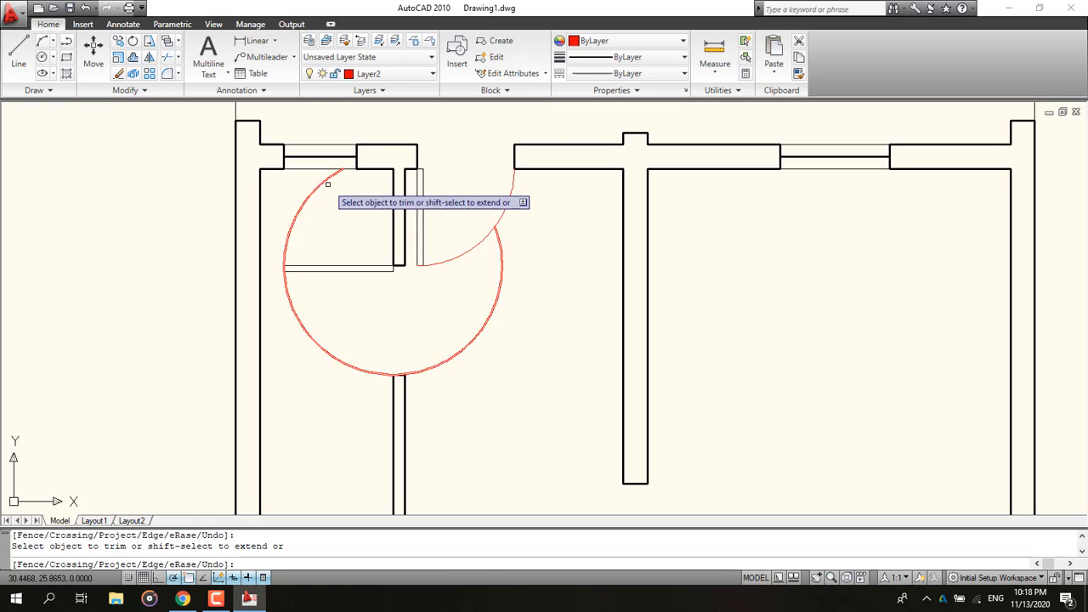
pyautogui.click(340, 173)
pyautogui.click(315, 178)
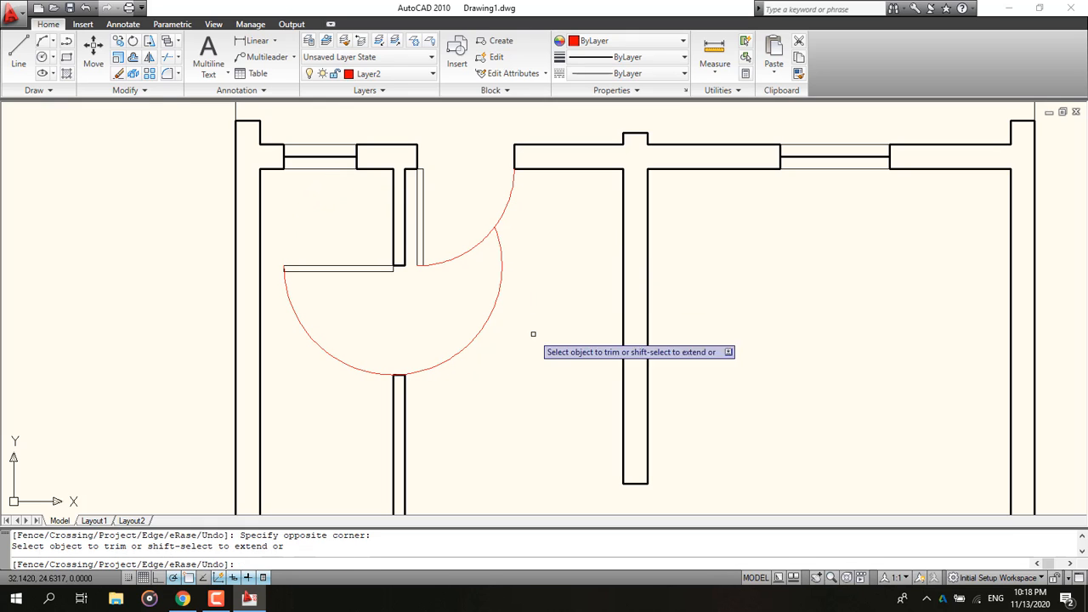
pyautogui.click(483, 329)
# Step: Zoom out over the whole plan and compare it with the ground floor plan in the reference PDF
pyautogui.scroll(-2, 428, 284)
pyautogui.moveTo(427, 285)
pyautogui.mouseDown(button='middle')
pyautogui.moveTo(382, 232)
pyautogui.moveTo(412, 143)
pyautogui.mouseUp(button='middle')
pyautogui.scroll(-2, 384, 226)
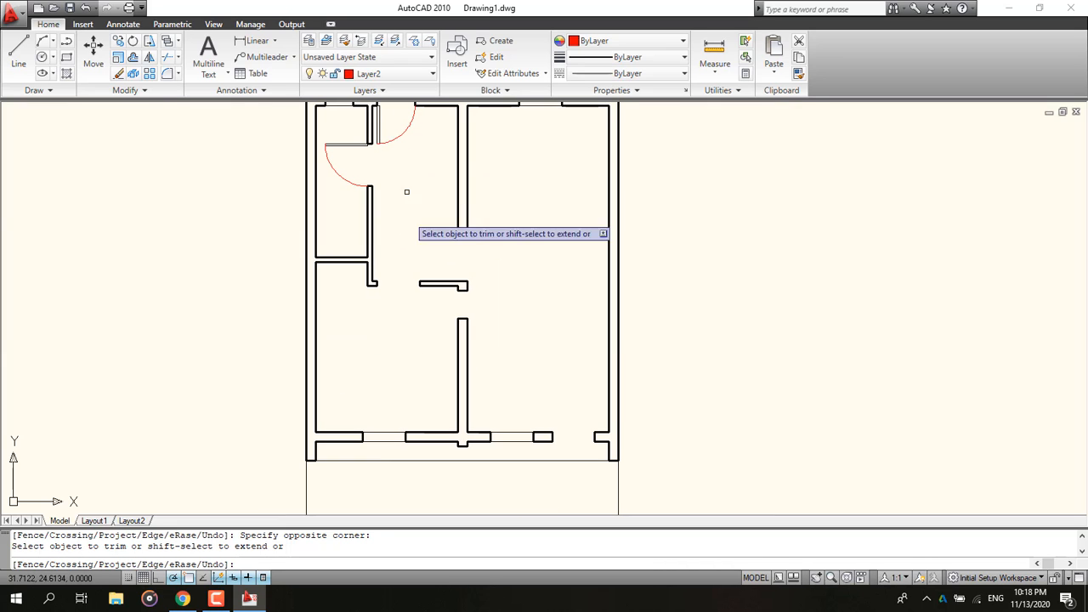
pyautogui.click(183, 598)
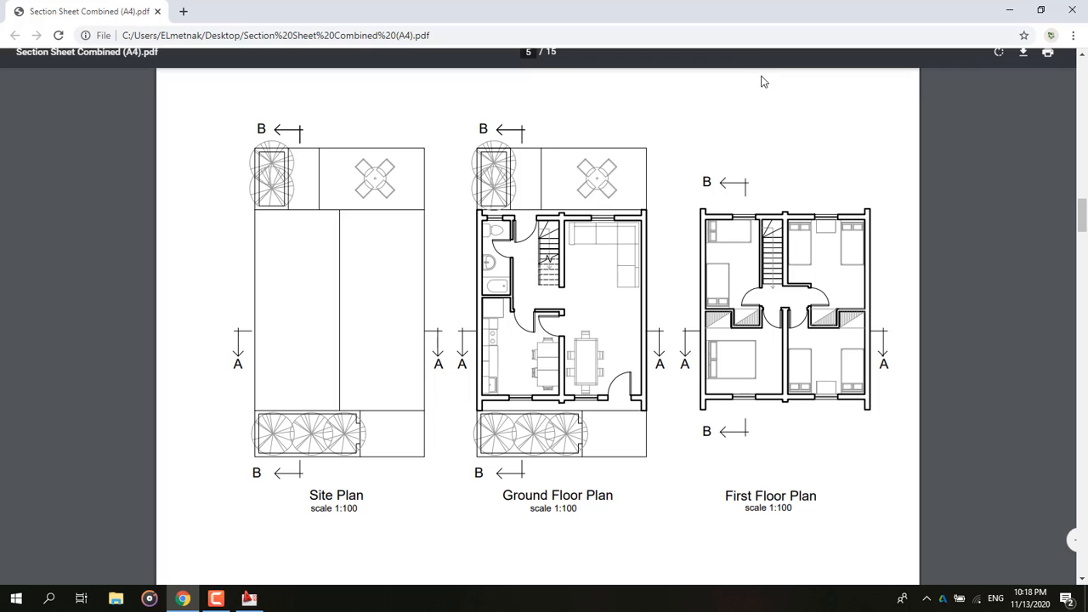
pyautogui.click(1008, 11)
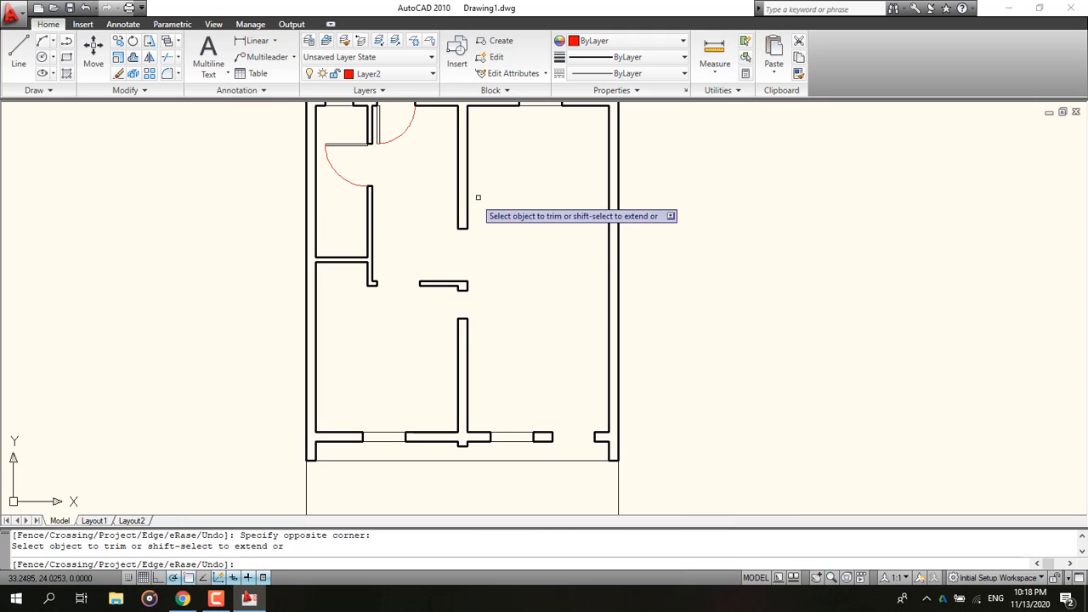
pyautogui.scroll(-2, 493, 230)
pyautogui.moveTo(498, 284)
pyautogui.mouseDown(button='middle')
pyautogui.moveTo(408, 363)
pyautogui.moveTo(372, 349)
pyautogui.mouseUp(button='middle')
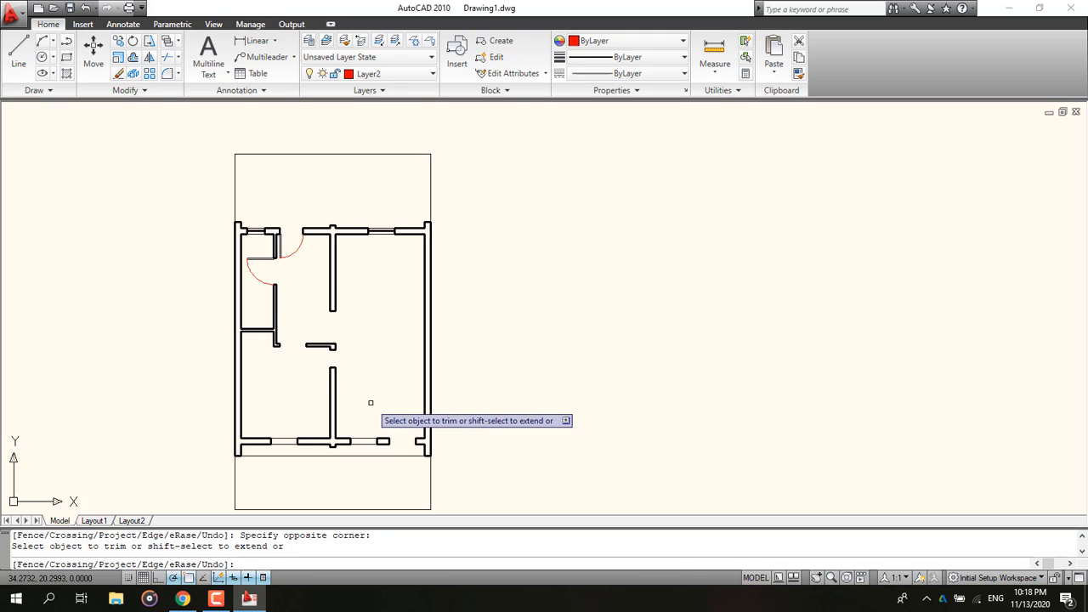
pyautogui.moveTo(370, 403); pyautogui.dragTo(384, 228, button='middle')
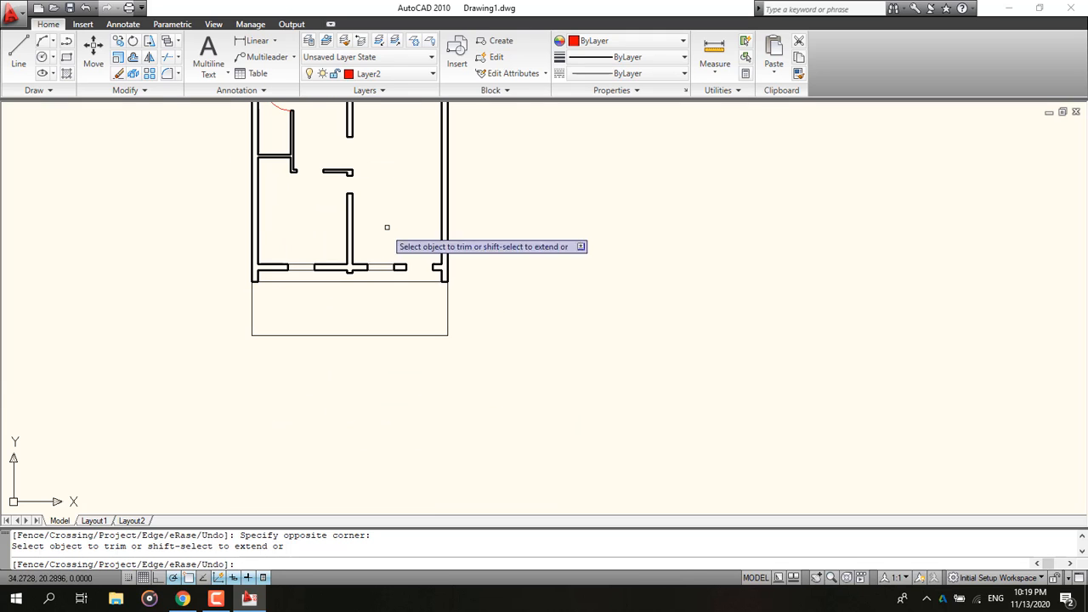
pyautogui.click(182, 598)
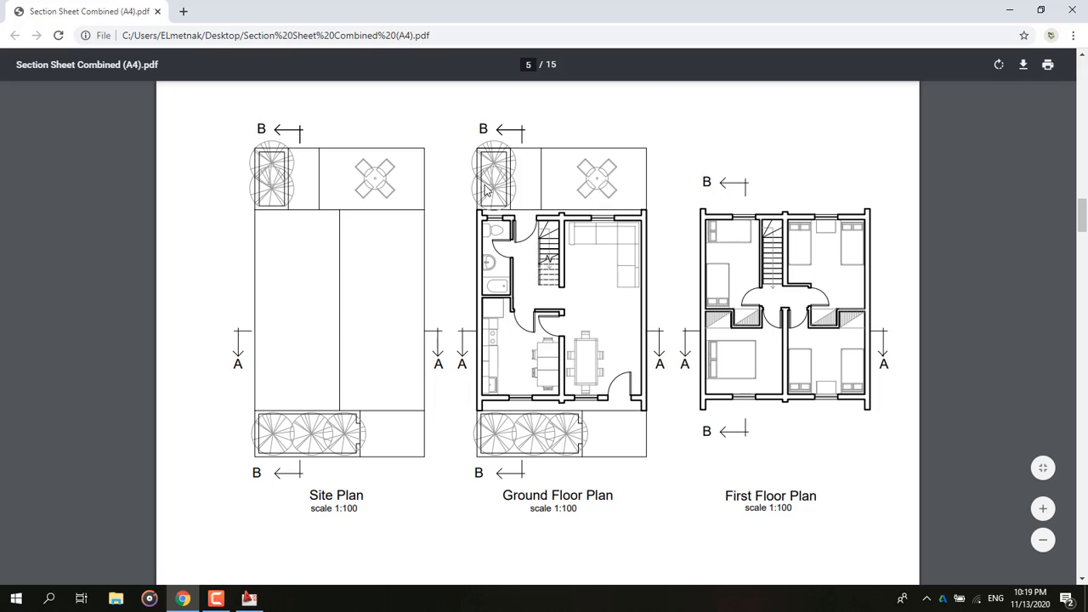
pyautogui.hotkey('alt', 'Tab')
# Step: Make layer 0 current and draw a line 4 along the house's lower edge, down to the site boundary, then 0.1 left and 0.5 up
pyautogui.click(18, 55)
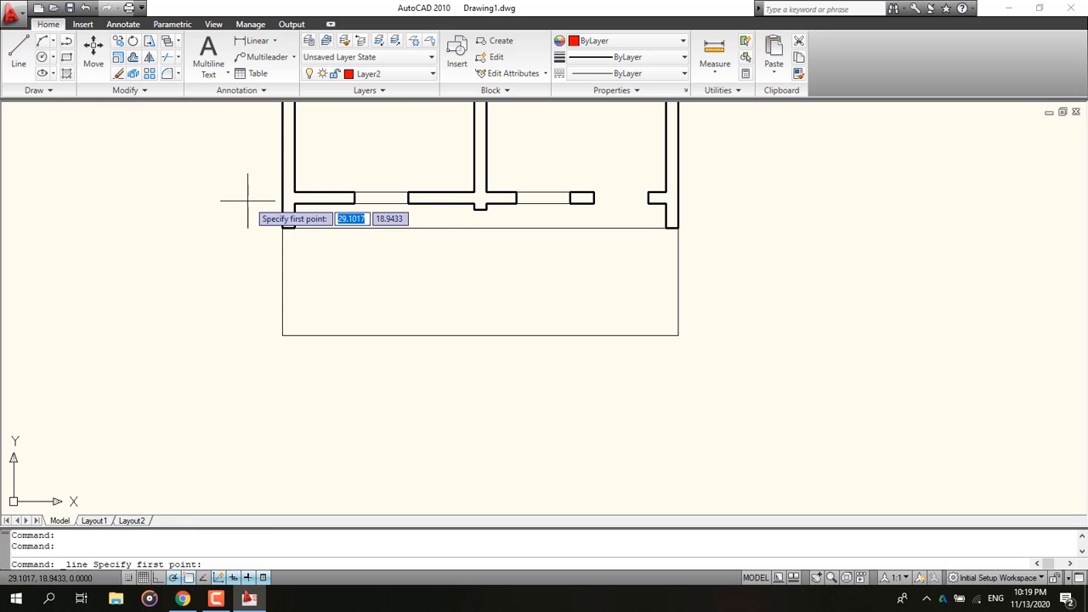
pyautogui.click(378, 75)
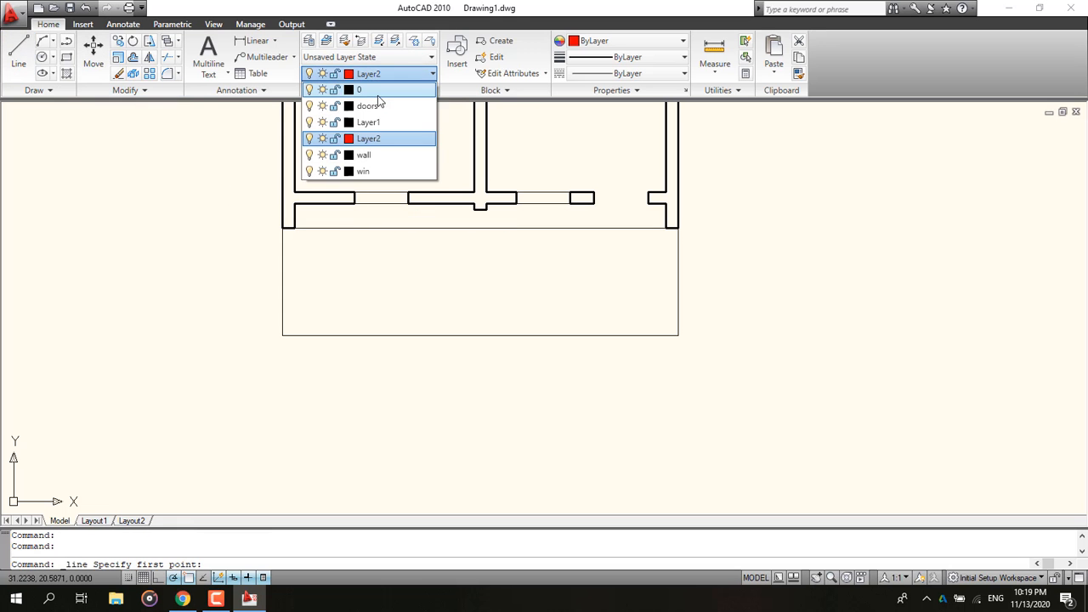
pyautogui.click(377, 91)
pyautogui.click(282, 228)
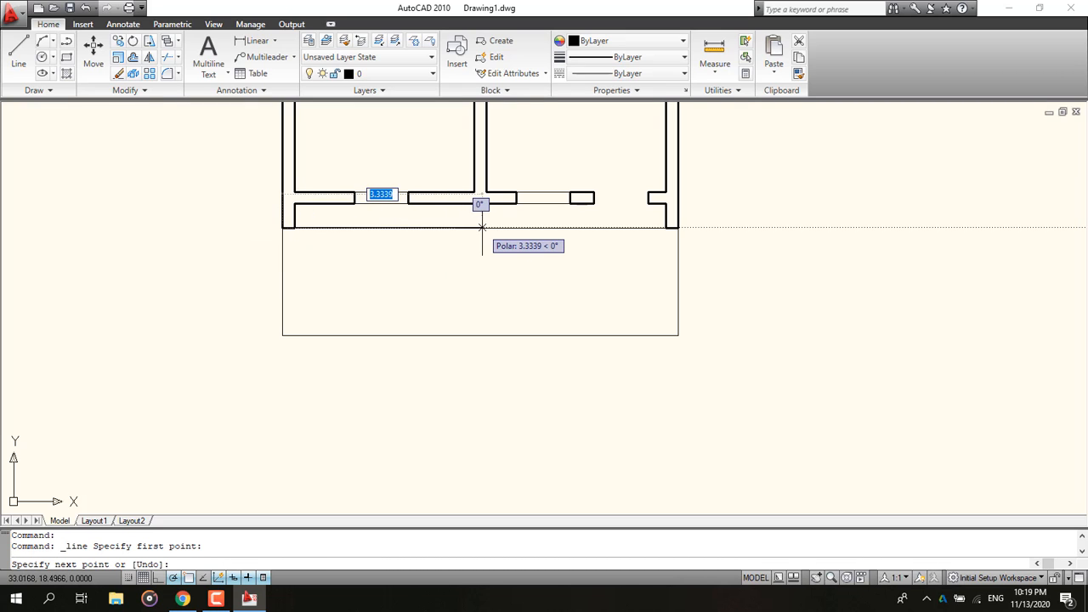
pyautogui.write('4')
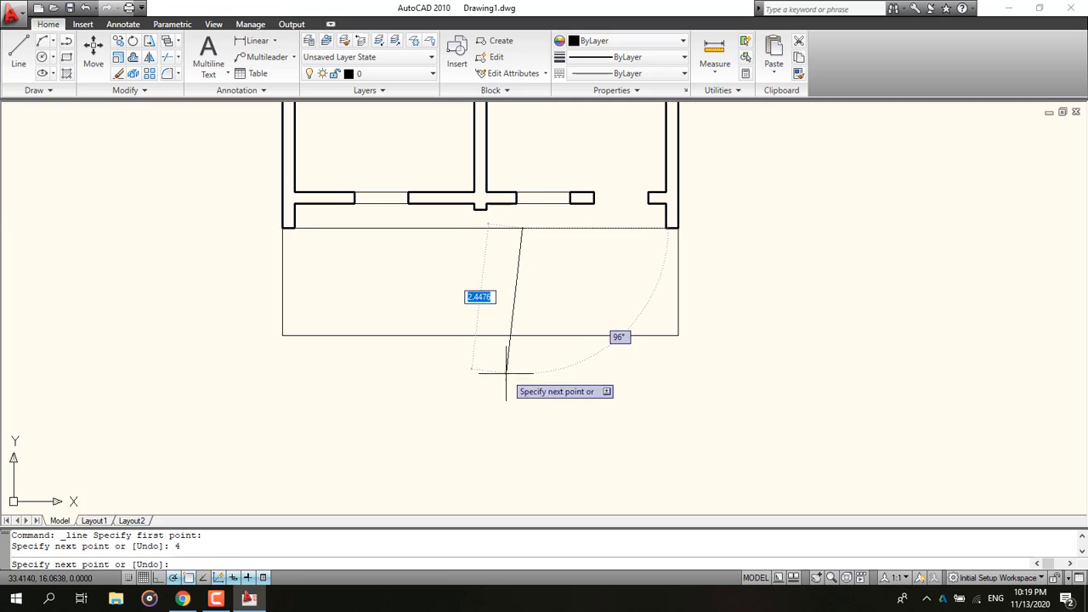
pyautogui.click(522, 334)
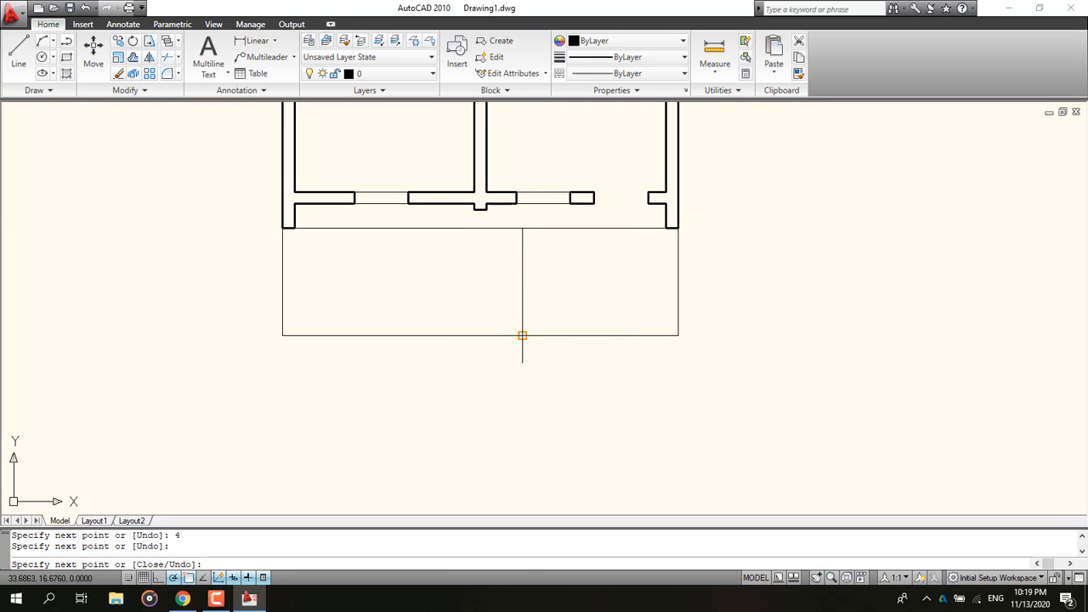
pyautogui.write('.1')
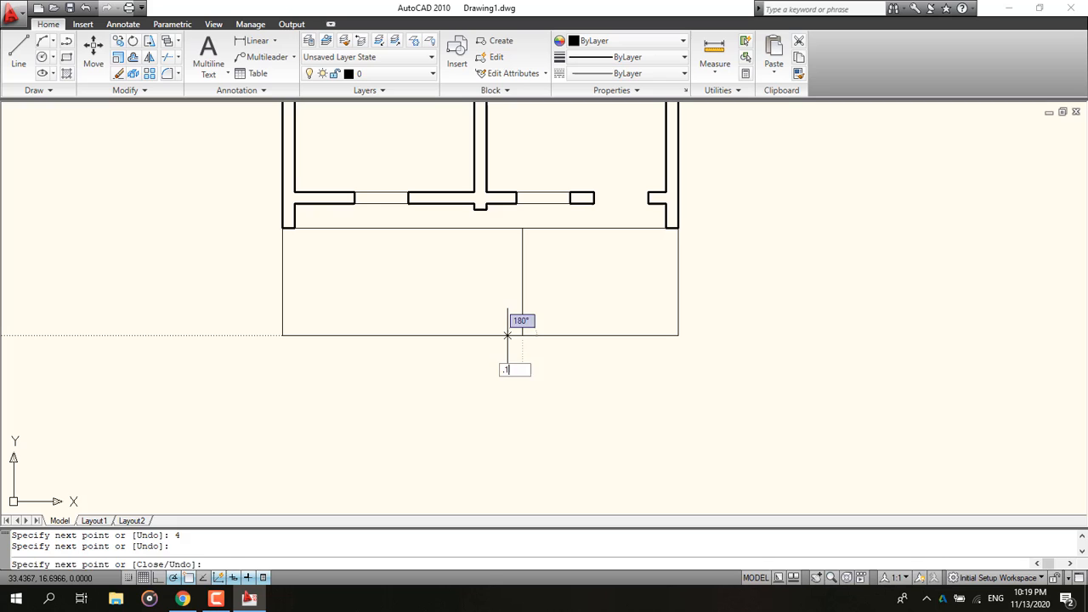
pyautogui.press('Return')
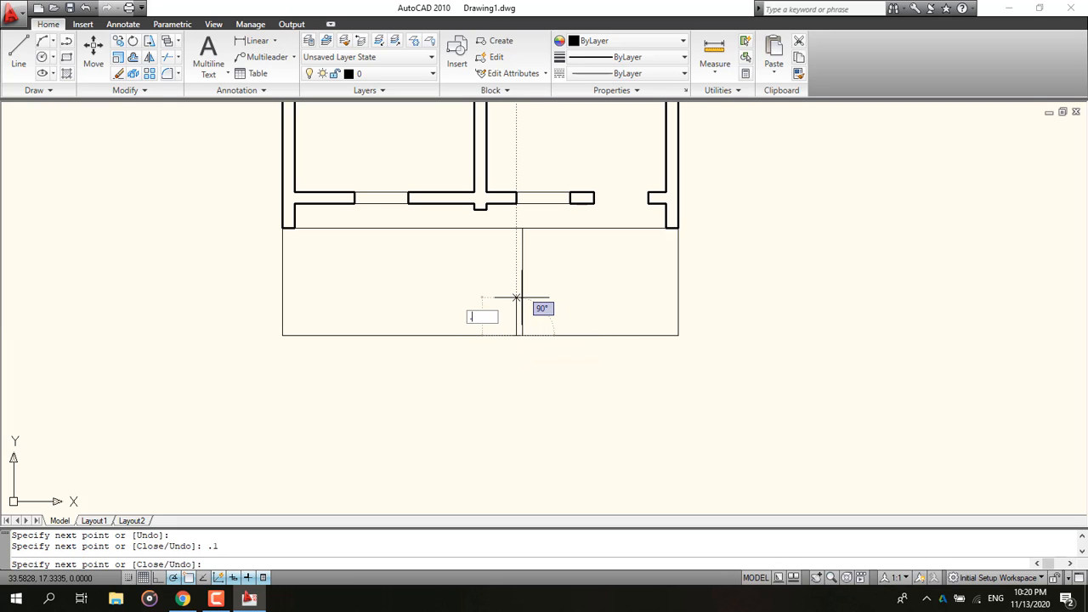
pyautogui.write('.5')
pyautogui.press('Return')
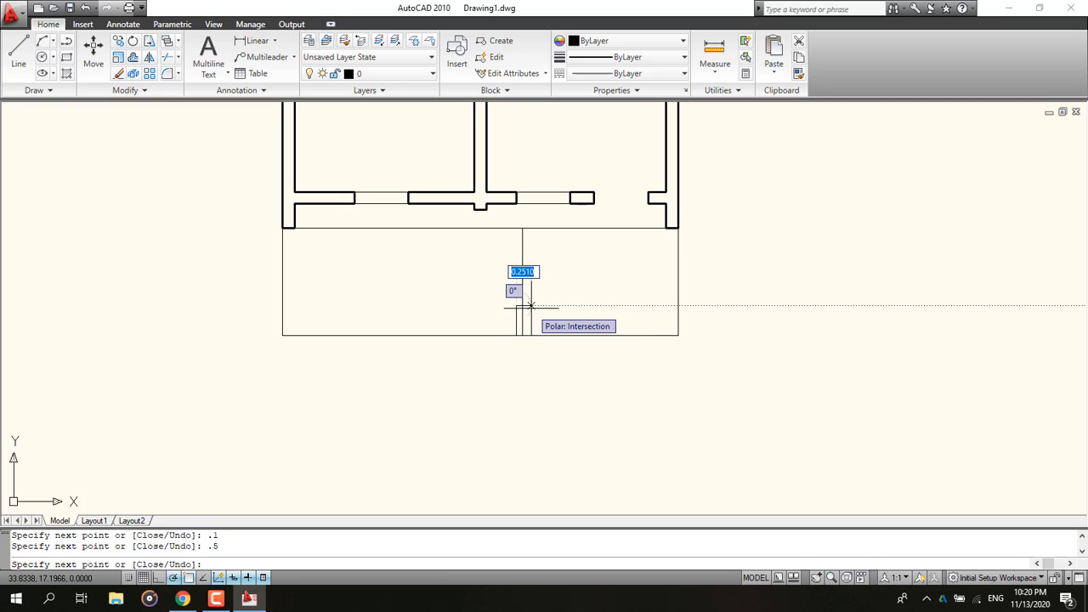
# Step: Continue the line up the divider to the house edge, adding a 0.1 by 0.5 post jog below the wall
pyautogui.click(522, 307)
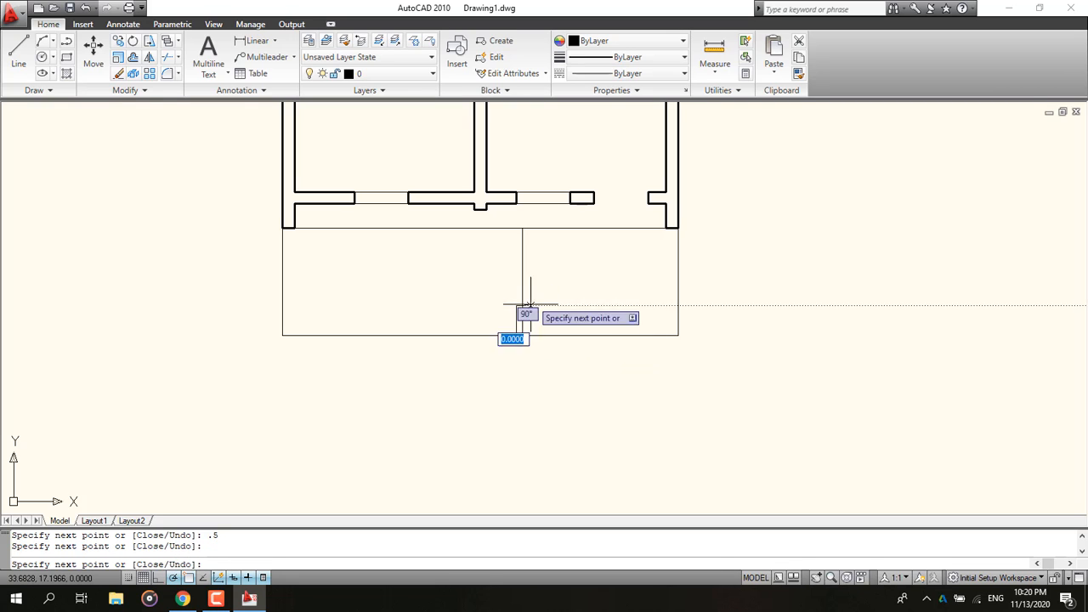
pyautogui.click(521, 227)
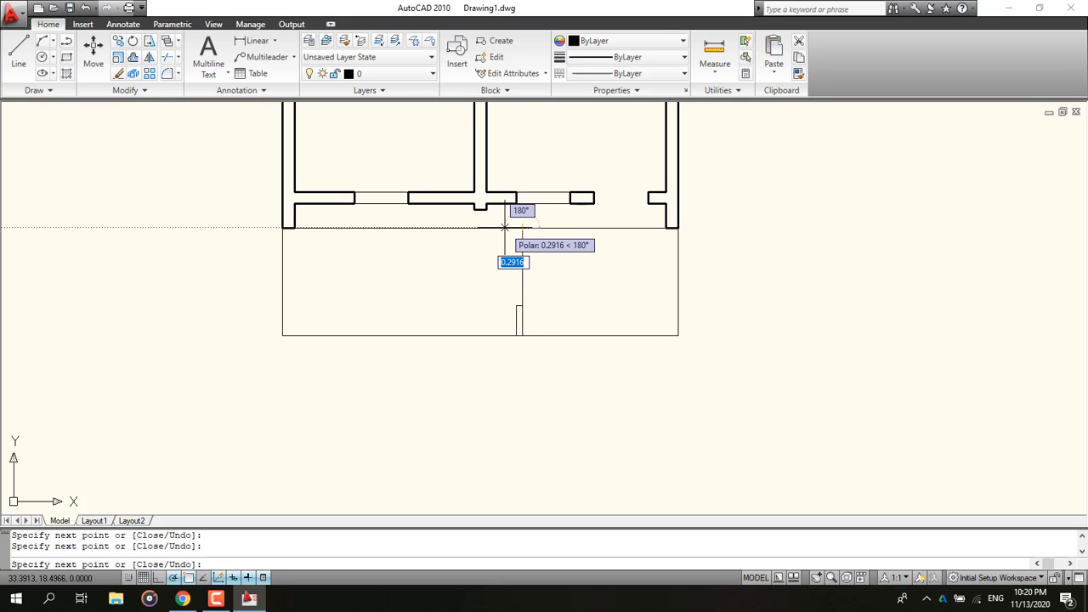
pyautogui.write('.1')
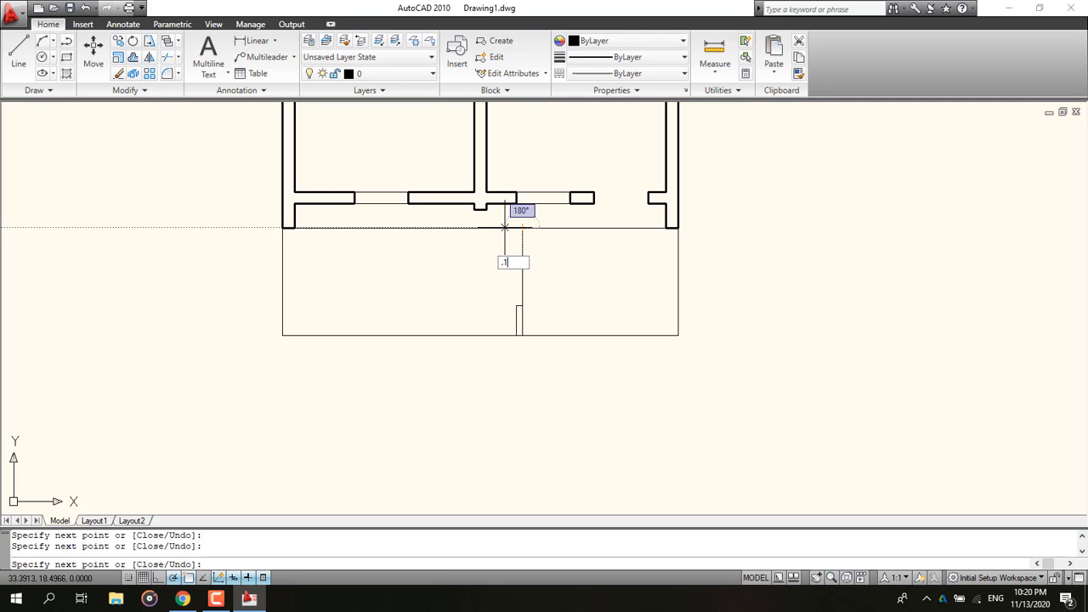
pyautogui.press('Return')
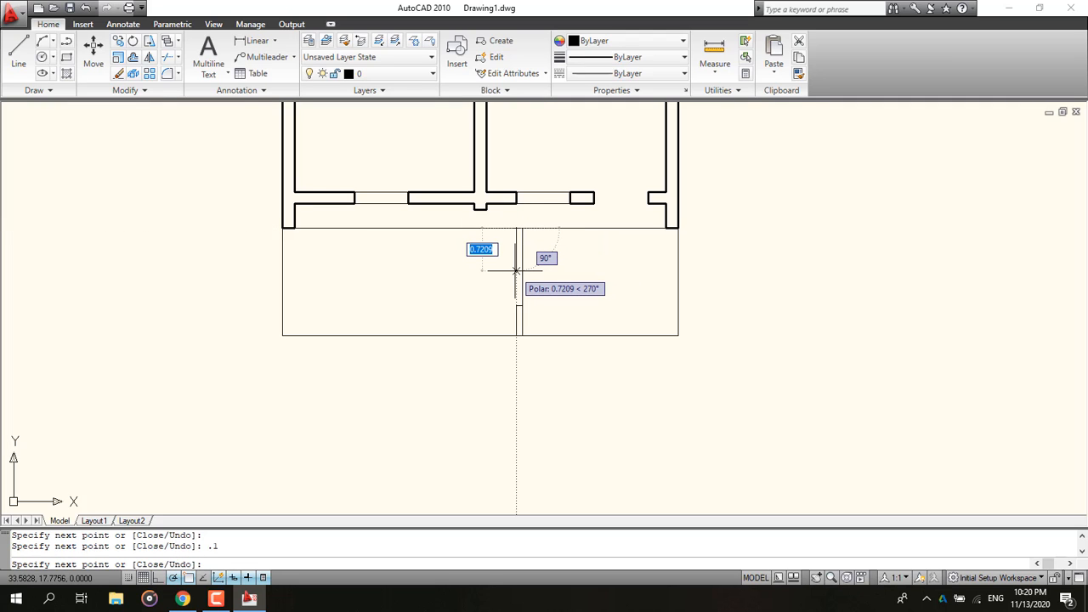
pyautogui.write('.5')
pyautogui.press('Return')
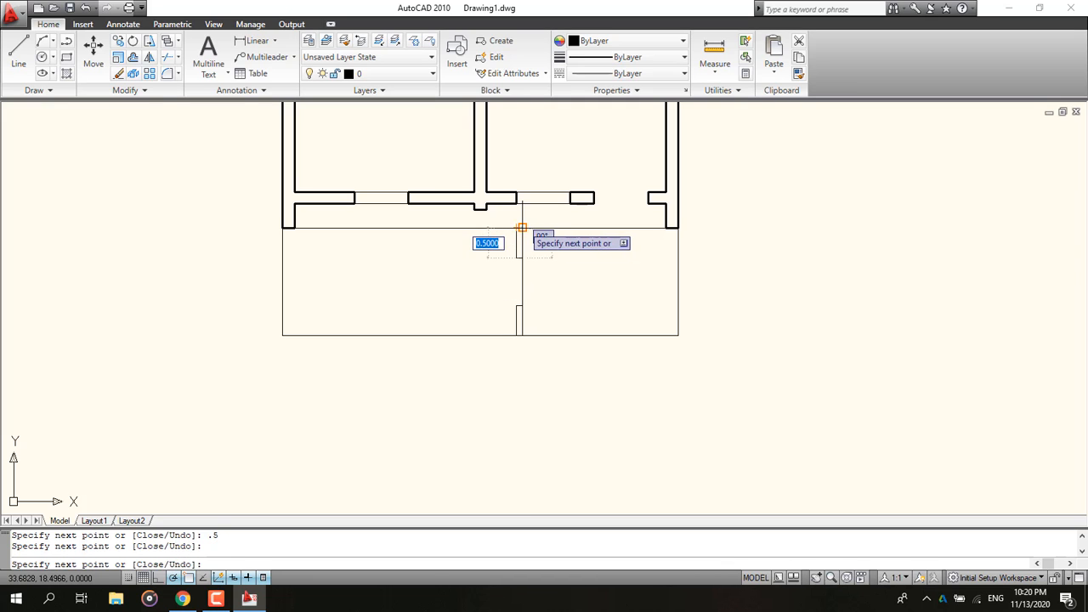
pyautogui.click(520, 228)
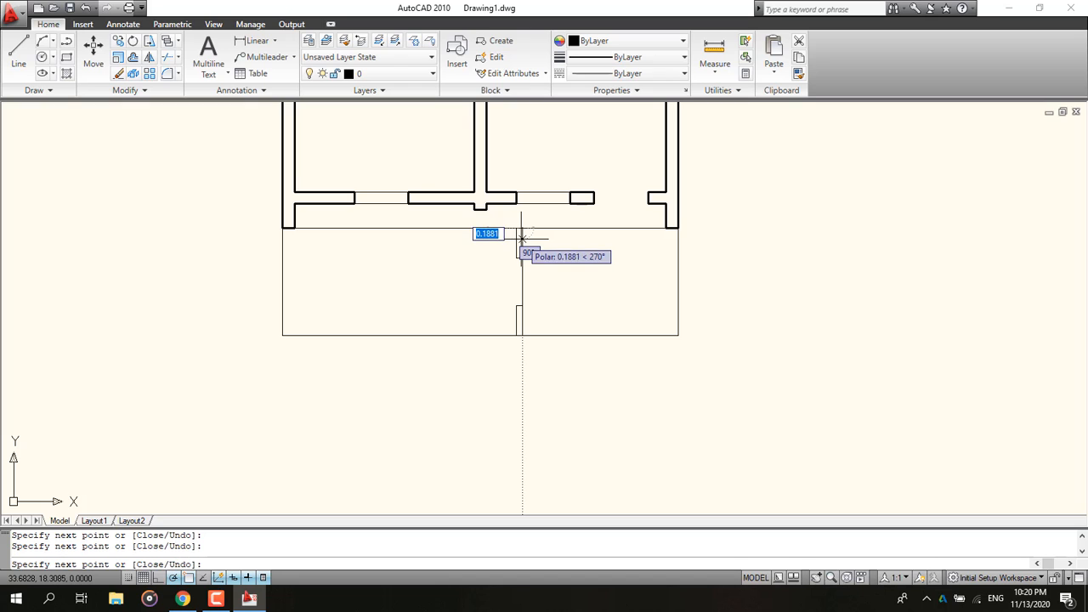
pyautogui.scroll(10, 522, 227)
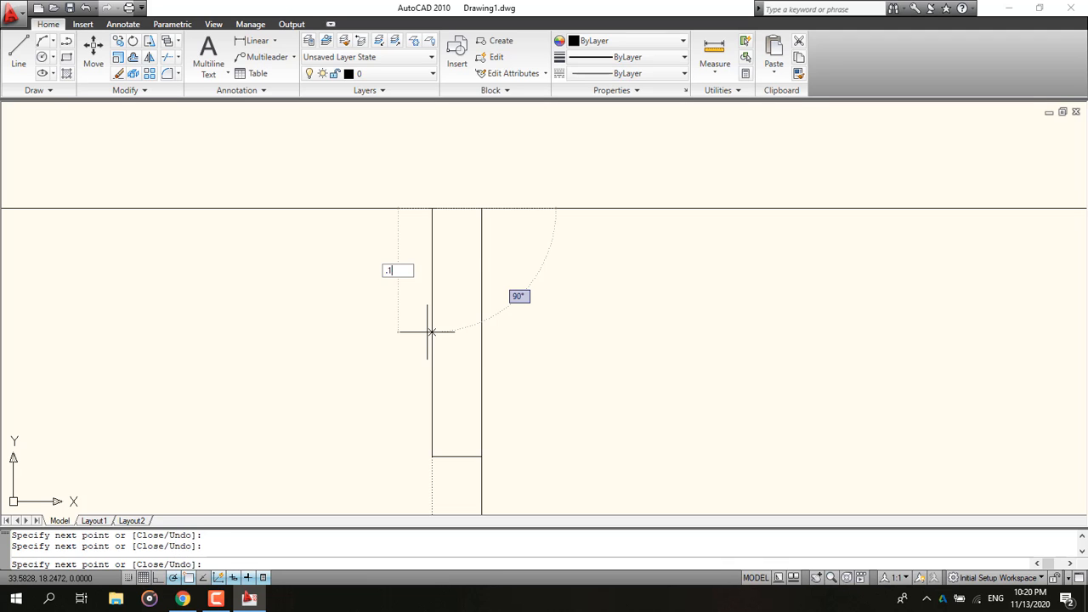
pyautogui.press('Return')
# Step: Continue the line left along the house's lower edge and down the side with a 0.1 jog, then end the line
pyautogui.moveTo(182, 209); pyautogui.dragTo(1044, 373, button='middle')
pyautogui.moveTo(35, 338); pyautogui.dragTo(114, 222, button='middle')
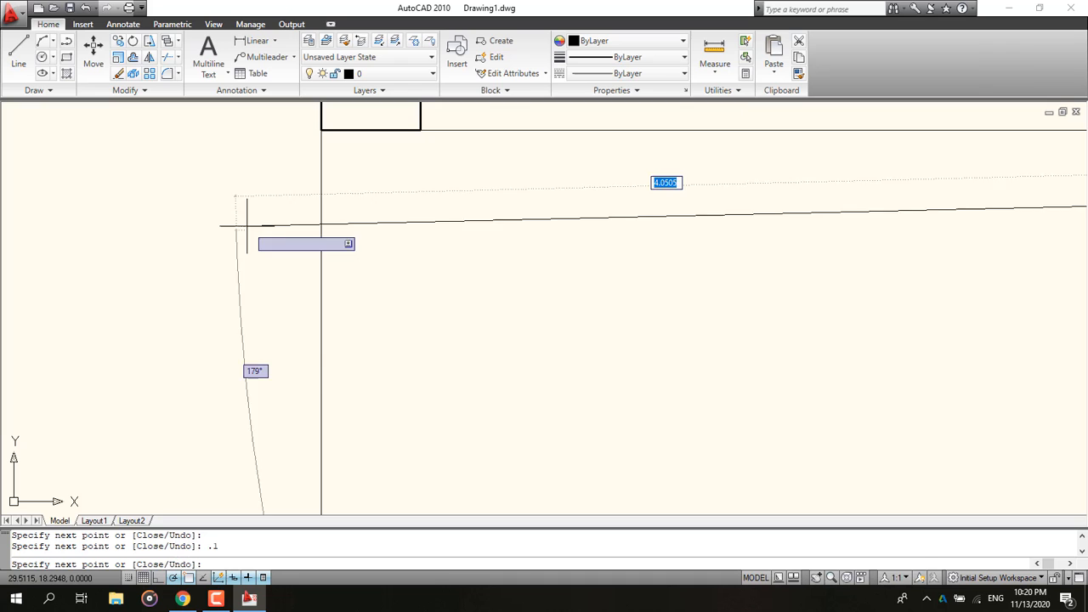
pyautogui.click(320, 179)
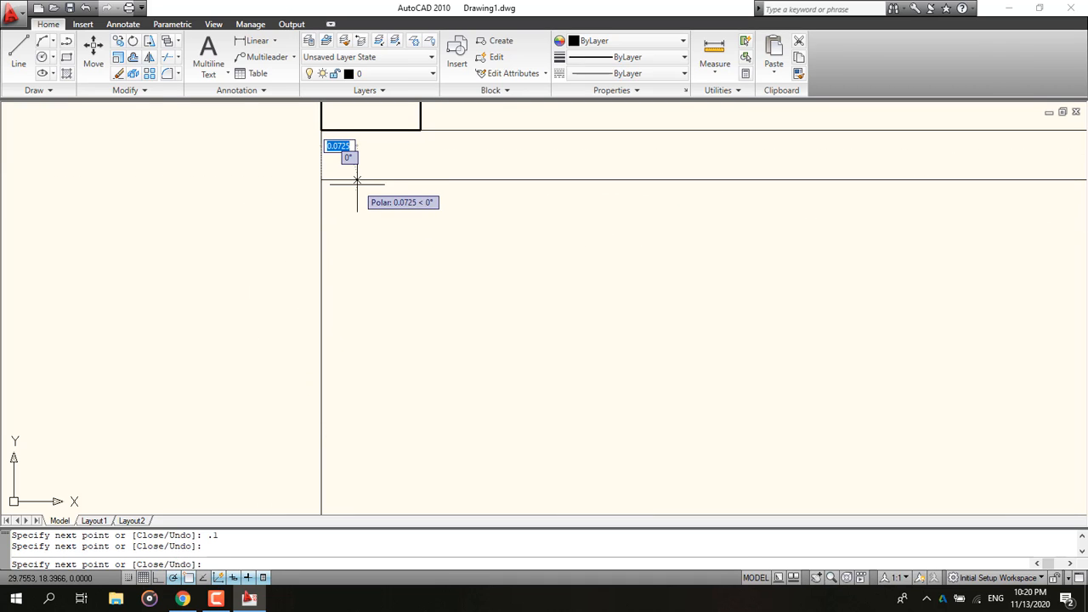
pyautogui.write('.1')
pyautogui.press('Return')
pyautogui.scroll(-5, 431, 295)
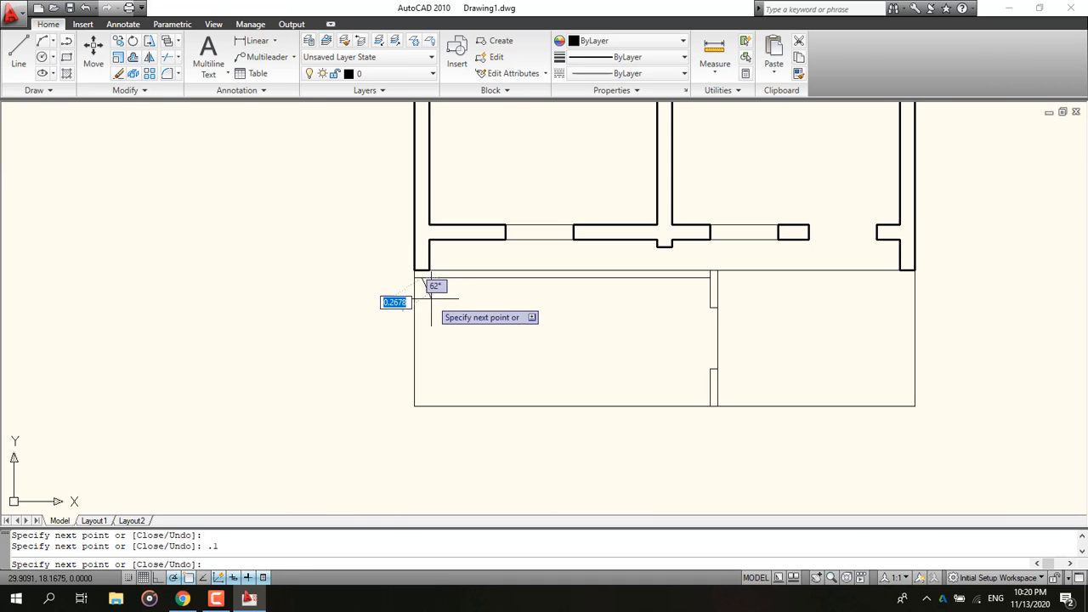
pyautogui.scroll(1, 425, 410)
pyautogui.scroll(4, 420, 405)
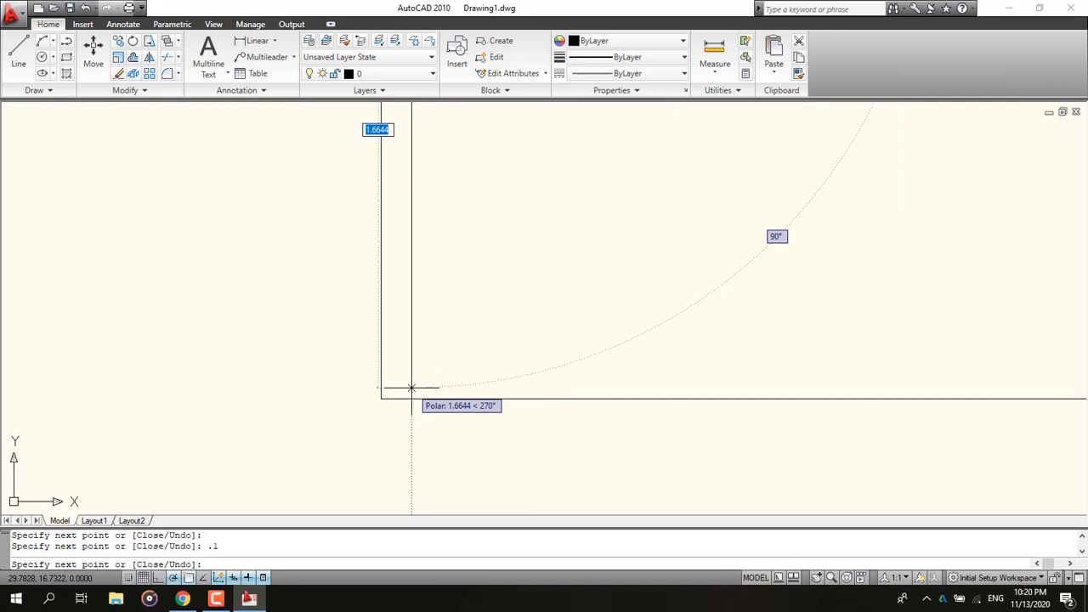
pyautogui.click(411, 389)
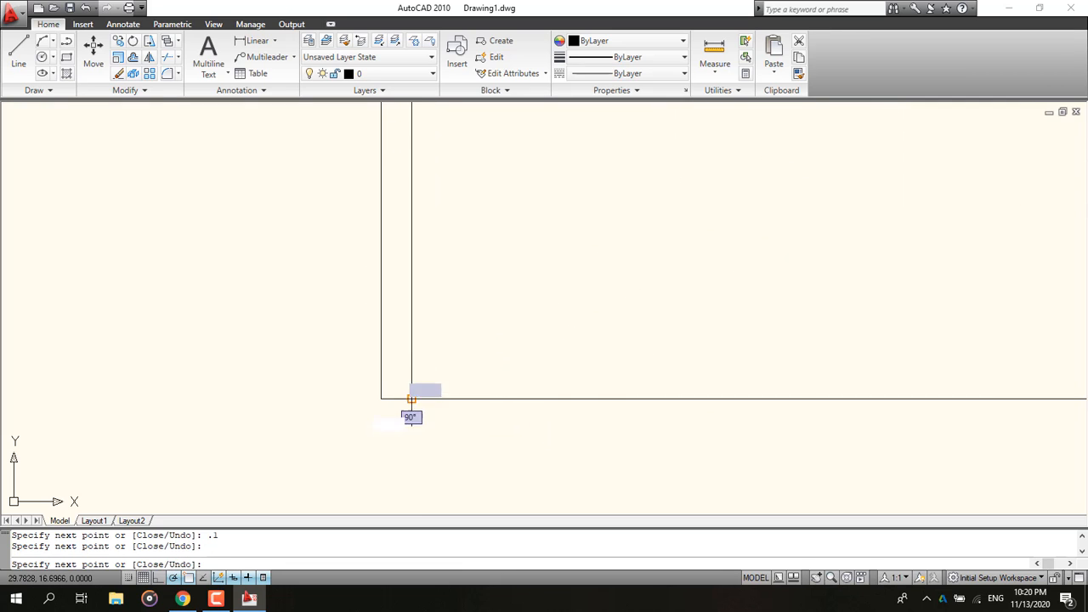
pyautogui.write('.1')
pyautogui.press('Return')
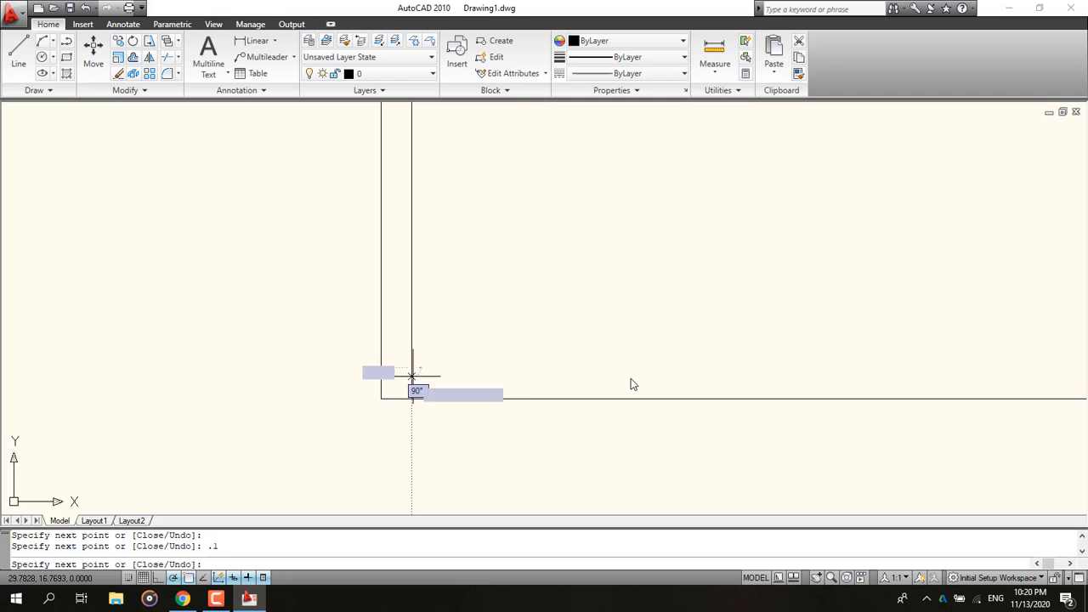
pyautogui.scroll(-5, 704, 397)
pyautogui.moveTo(789, 349); pyautogui.dragTo(108, 342, button='middle')
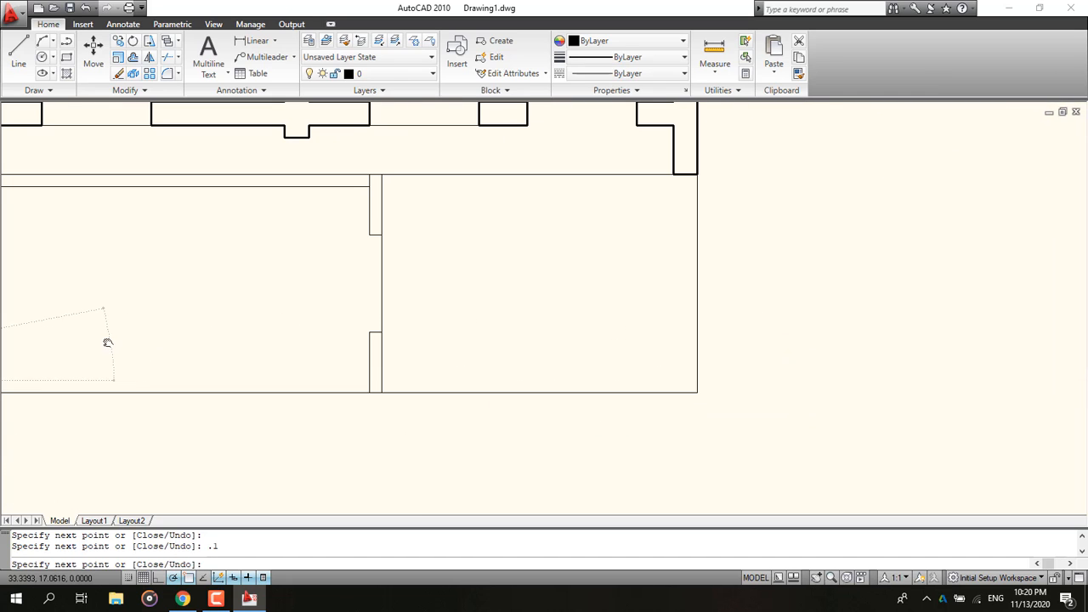
pyautogui.click(370, 381)
pyautogui.press('Escape')
# Step: Trim the overlapping line ends at the left corner against the house edge and erase the small leftover segment
pyautogui.moveTo(149, 373); pyautogui.dragTo(447, 381, button='middle')
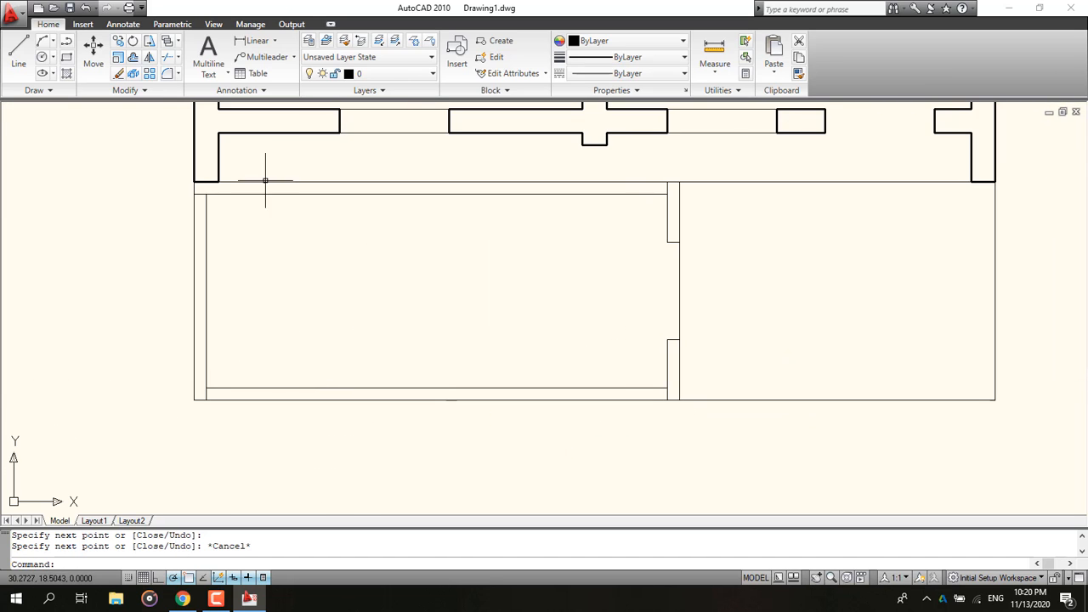
pyautogui.click(167, 41)
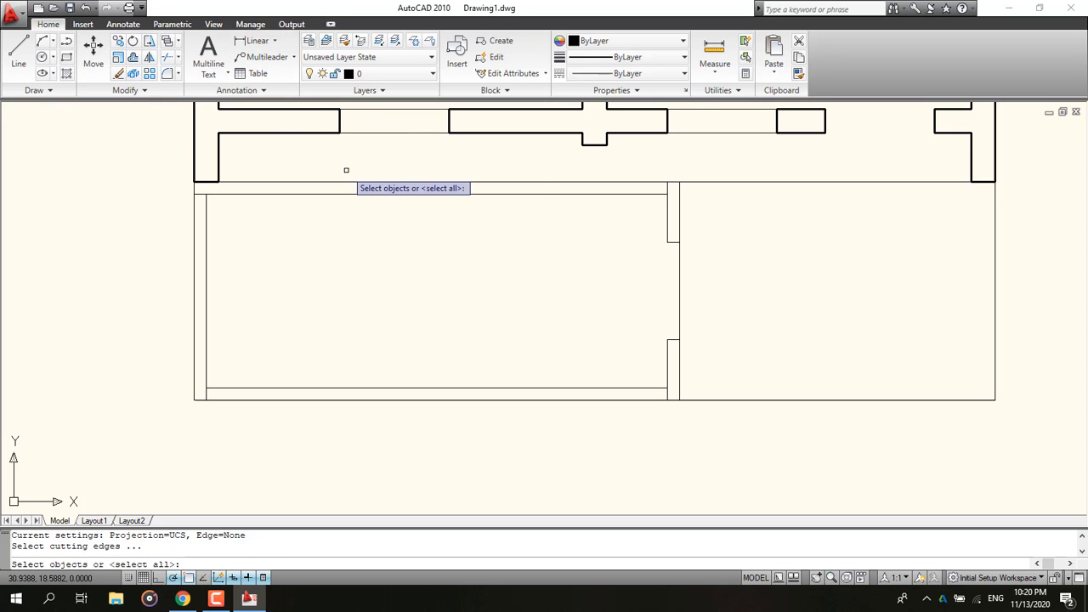
pyautogui.press('Return')
pyautogui.scroll(3, 214, 176)
pyautogui.click(218, 187)
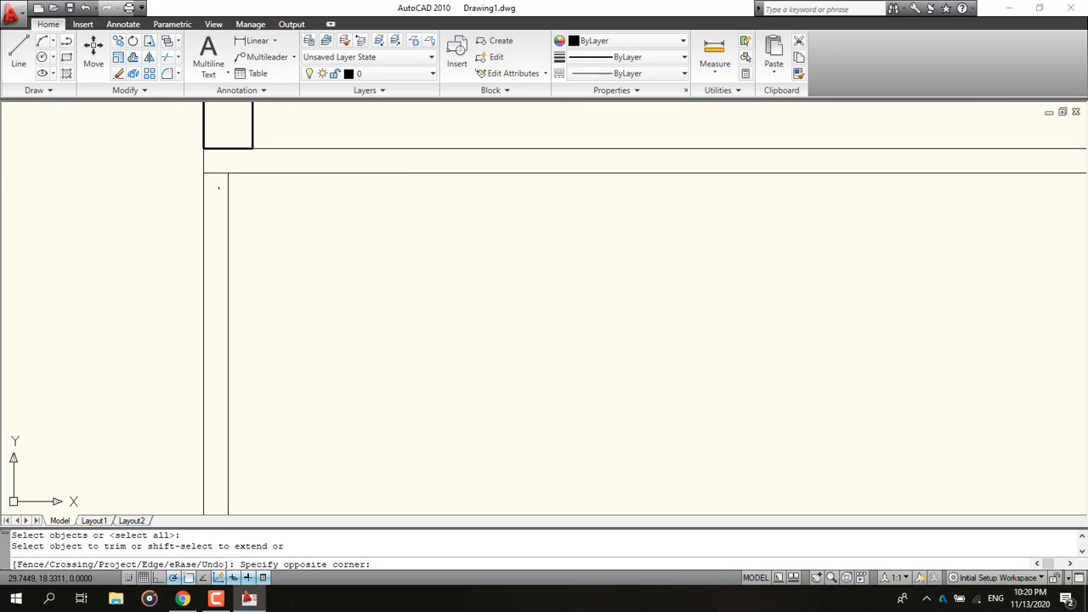
pyautogui.click(215, 182)
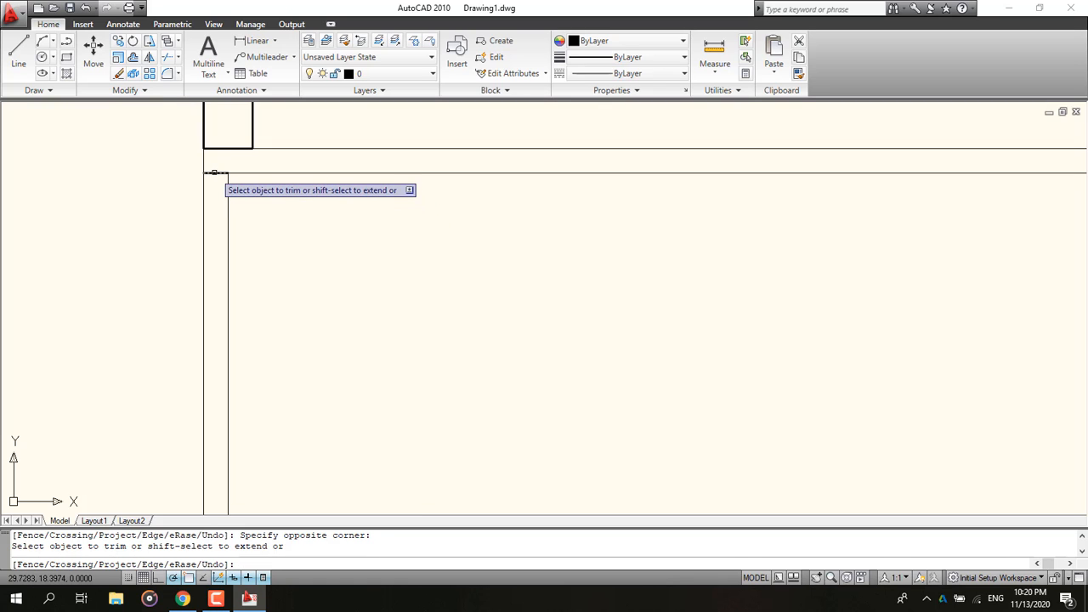
pyautogui.press('Escape')
pyautogui.click(218, 177)
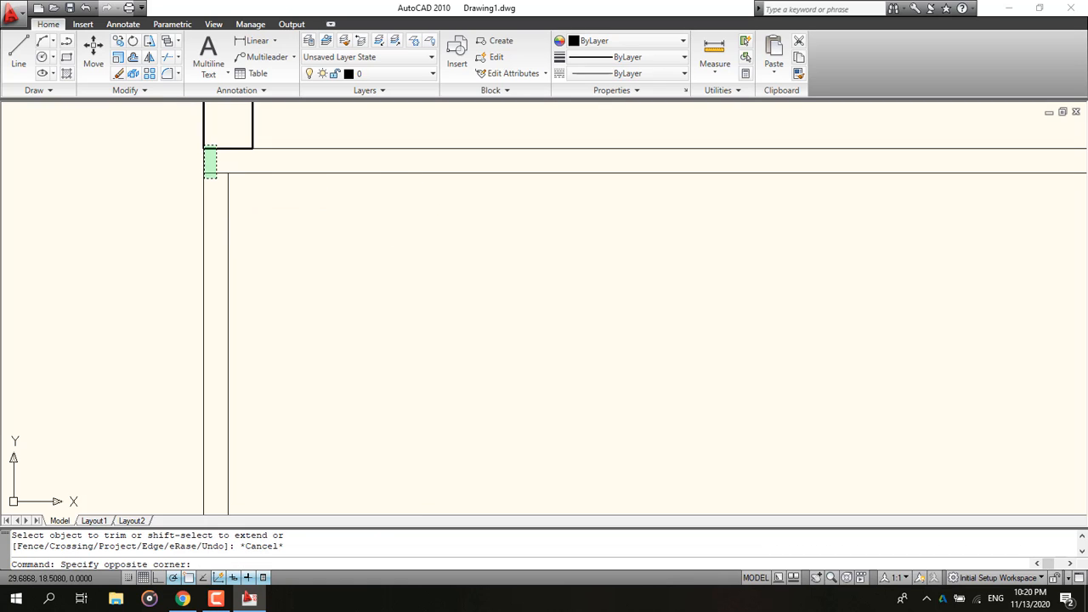
pyautogui.click(204, 147)
pyautogui.press('Delete')
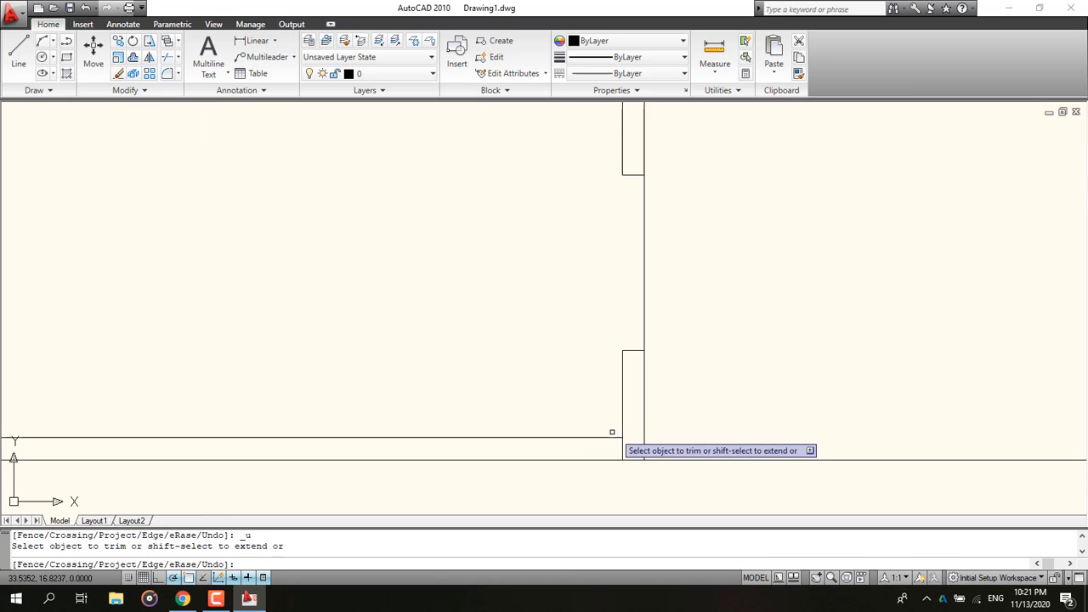
# Step: Trim the remaining overlaps at the divider and lower corner and erase the stray line inside the yard outline
pyautogui.scroll(3, 595, 424)
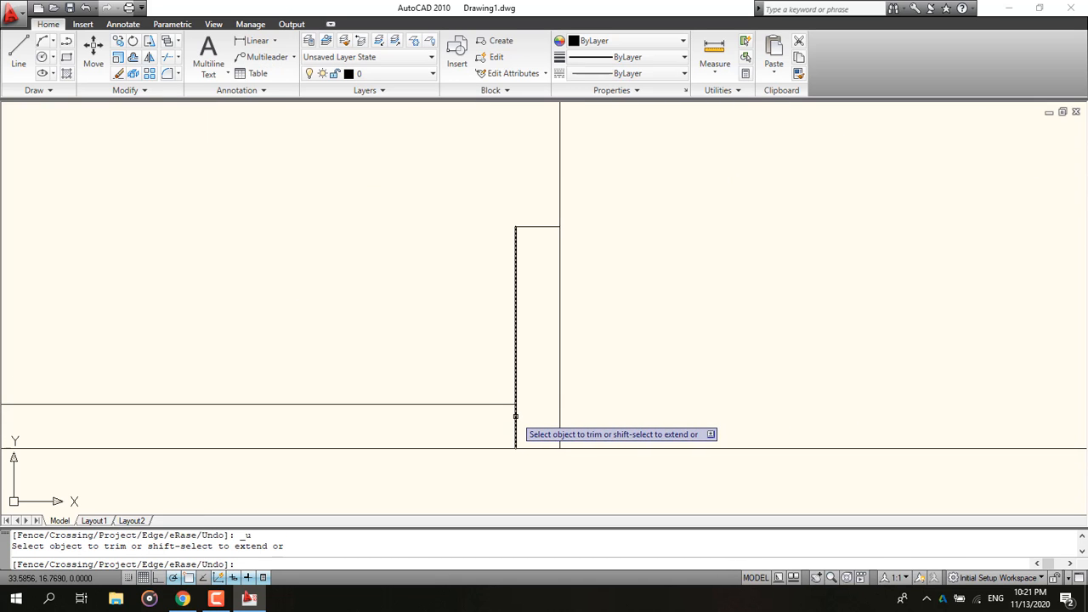
pyautogui.click(515, 415)
pyautogui.scroll(-3, 462, 342)
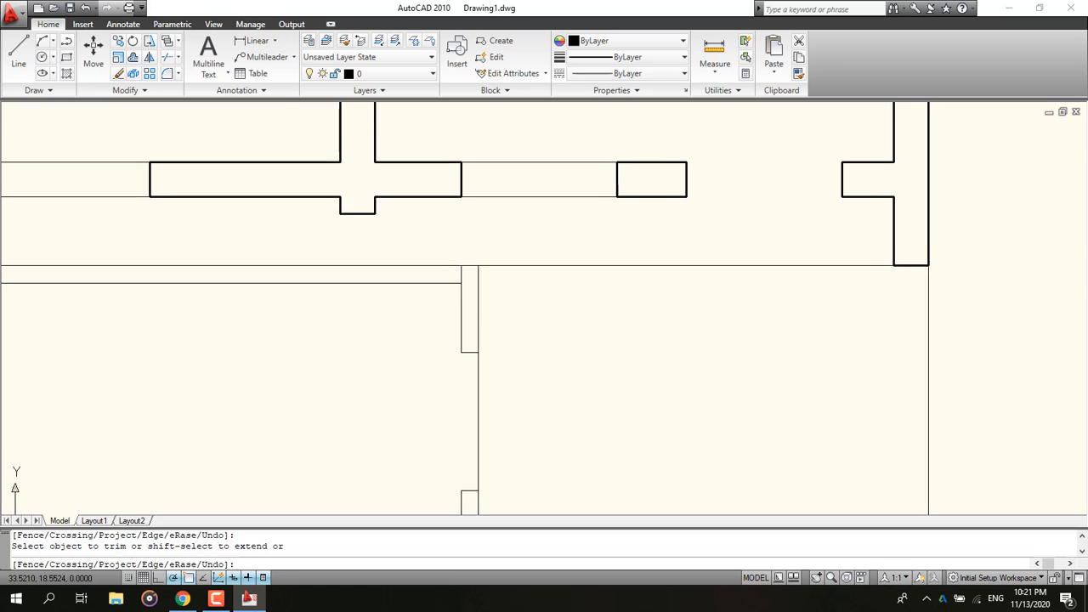
pyautogui.scroll(6, 459, 277)
pyautogui.click(452, 300)
pyautogui.scroll(-2, 276, 388)
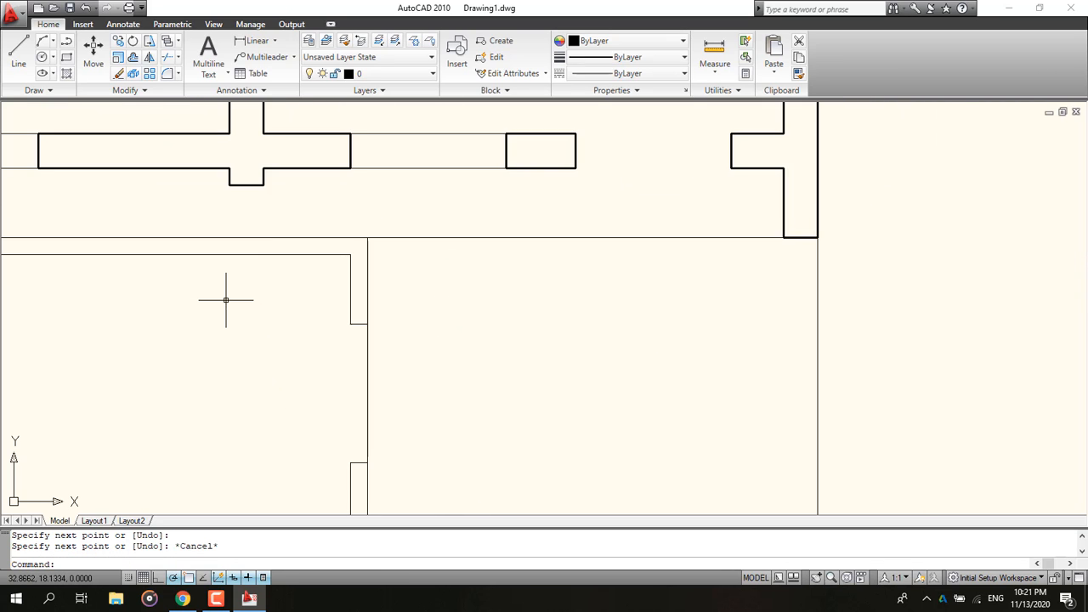
pyautogui.scroll(-4, 226, 299)
pyautogui.scroll(8, 238, 408)
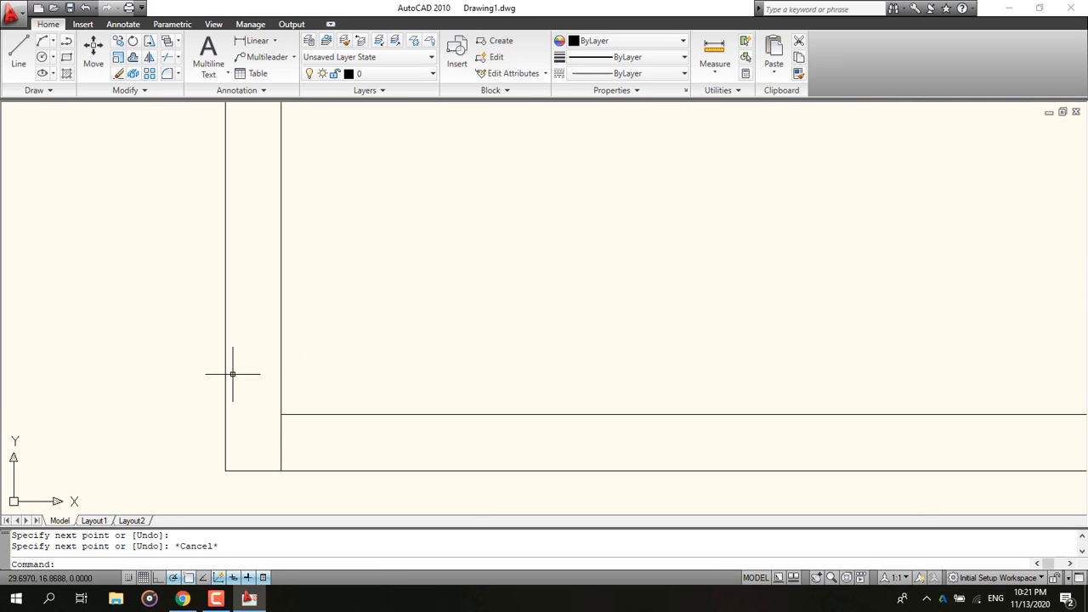
pyautogui.click(293, 438)
pyautogui.click(250, 423)
pyautogui.press('Delete')
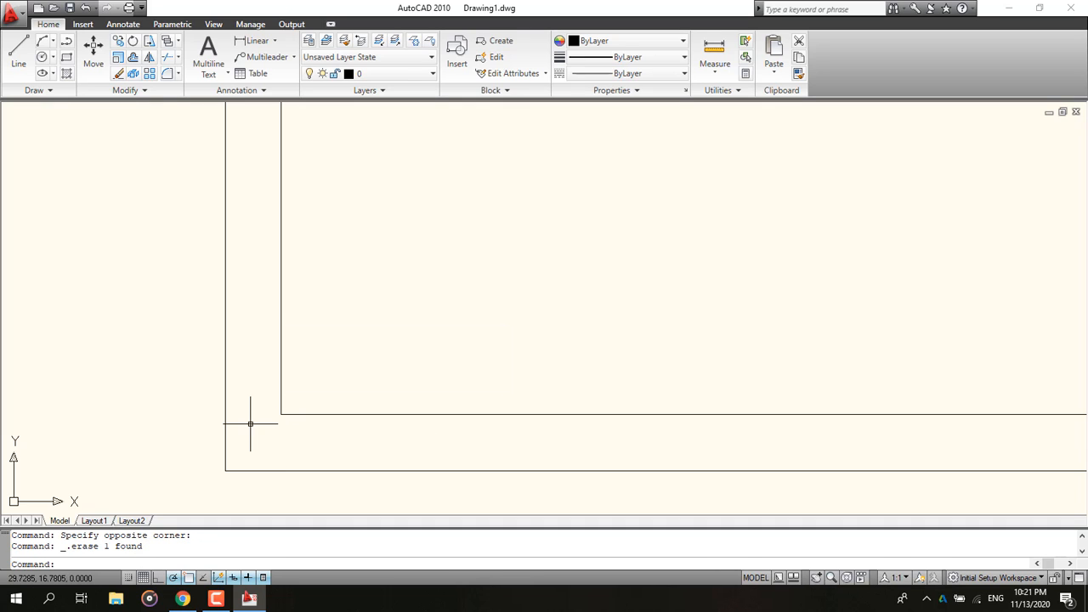
# Step: Zoom out and examine the whole plan with its site boundary and yard outline
pyautogui.scroll(-6, 145, 388)
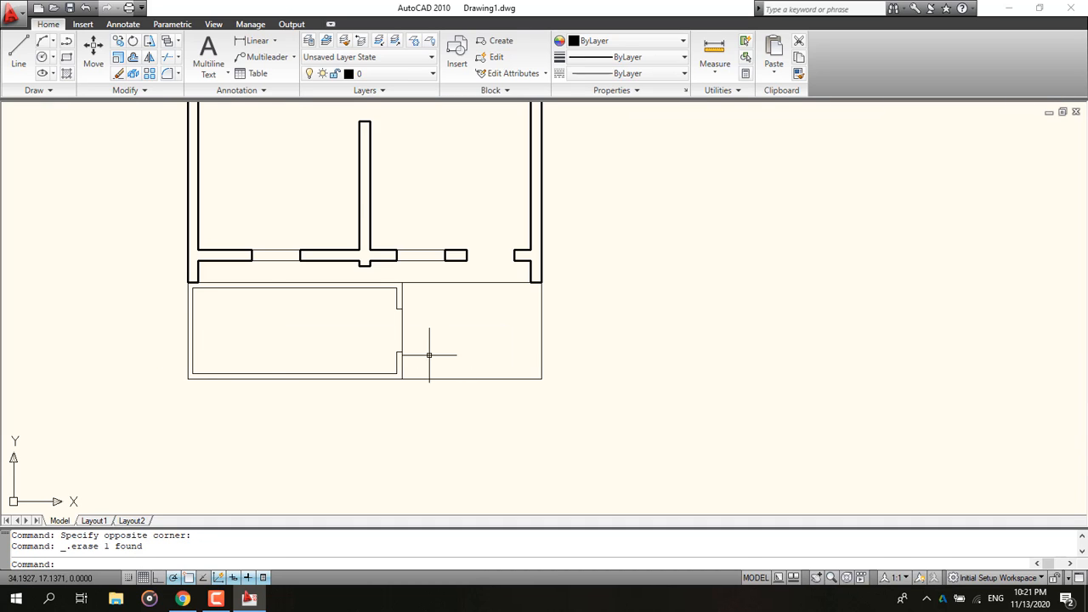
pyautogui.scroll(-2, 362, 339)
pyautogui.scroll(-3, 369, 255)
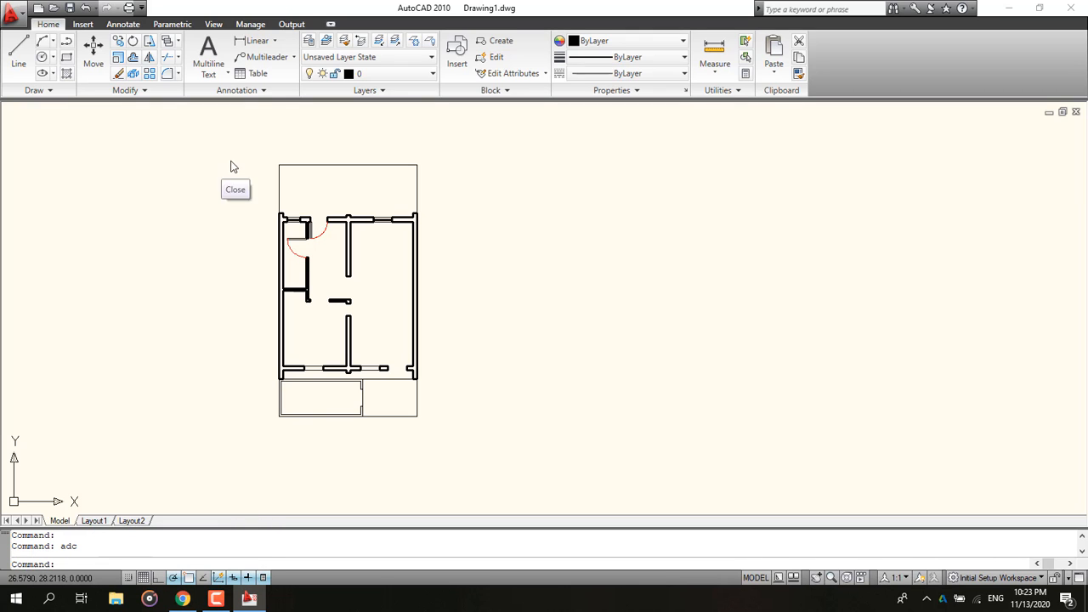
pyautogui.click(230, 167)
pyautogui.click(224, 222)
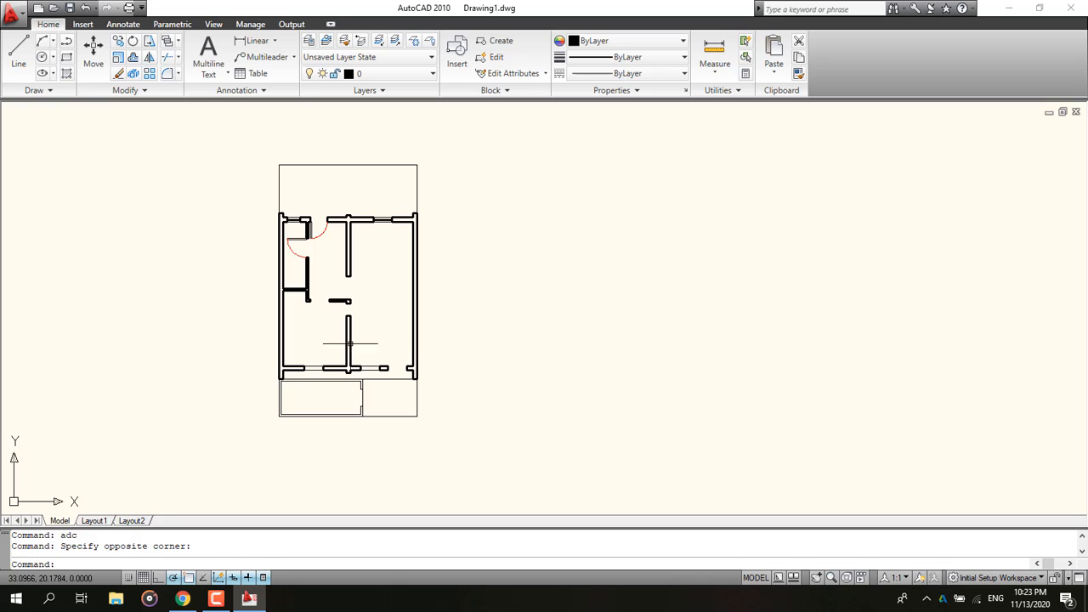
pyautogui.moveTo(351, 343); pyautogui.dragTo(483, 348, button='middle')
pyautogui.scroll(2, 480, 399)
pyautogui.moveTo(467, 394); pyautogui.dragTo(368, 394, button='middle')
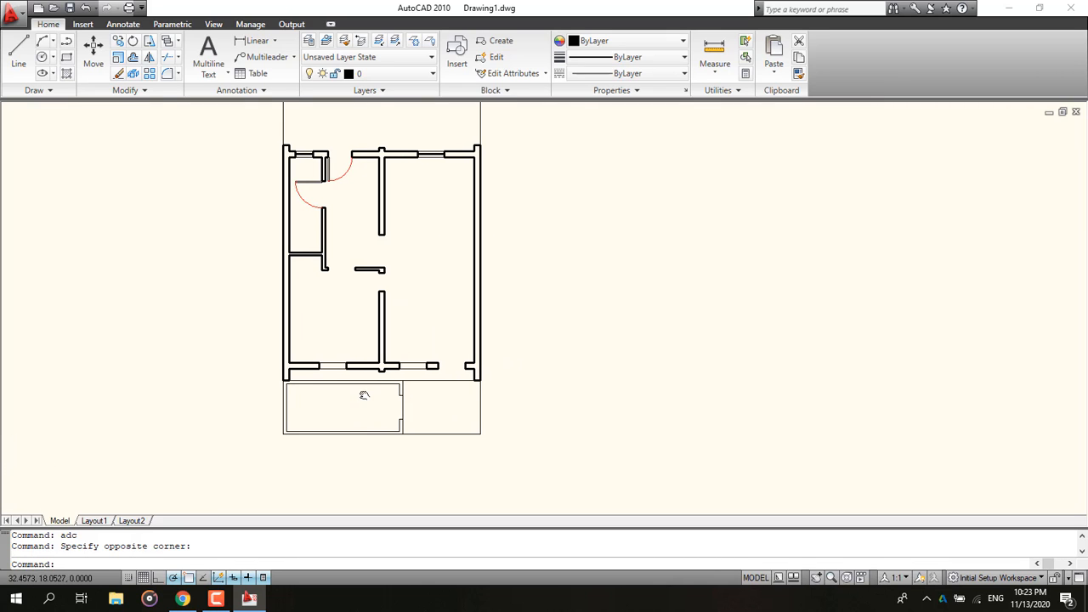
pyautogui.click(574, 376)
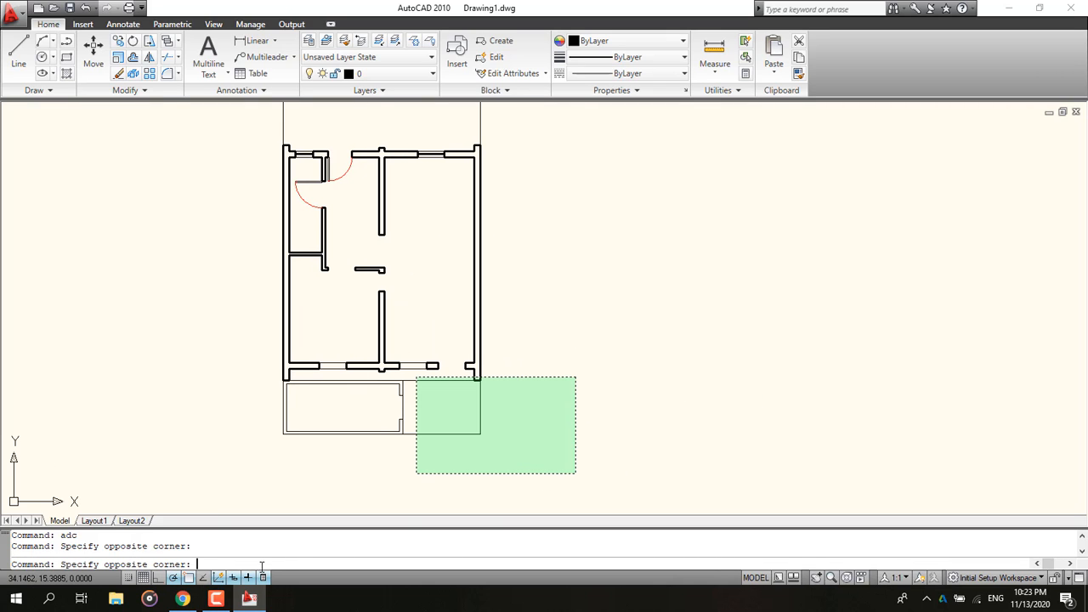
pyautogui.click(564, 486)
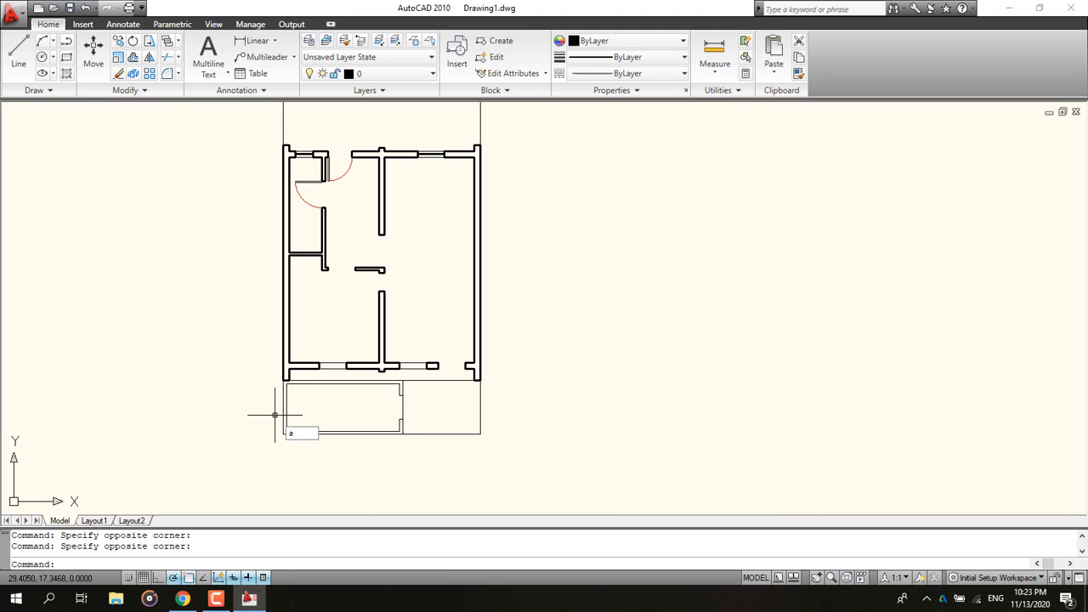
# Step: Open DesignCenter and browse to the Blocks of House Designer.dwg in AutoCAD 2010's Sample DesignCenter folder
pyautogui.write('adc')
pyautogui.press('Return')
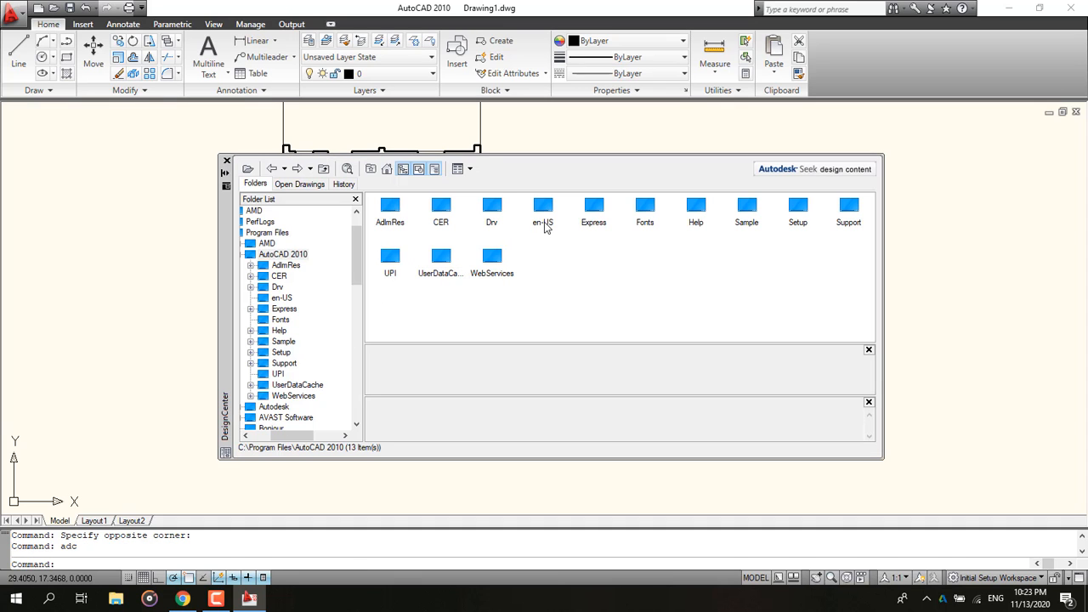
pyautogui.doubleClick(746, 208)
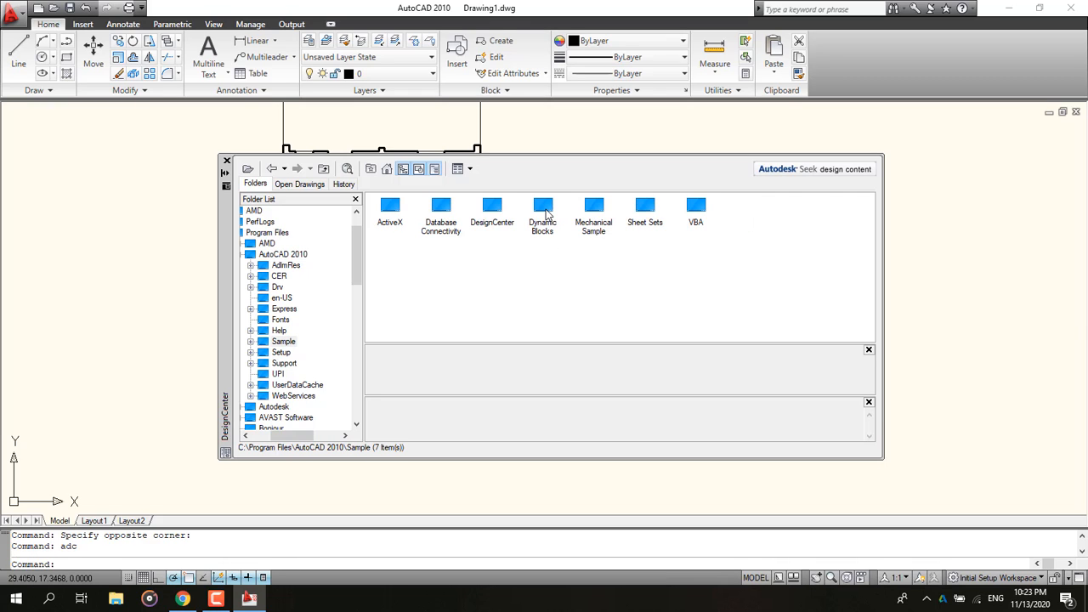
pyautogui.doubleClick(483, 219)
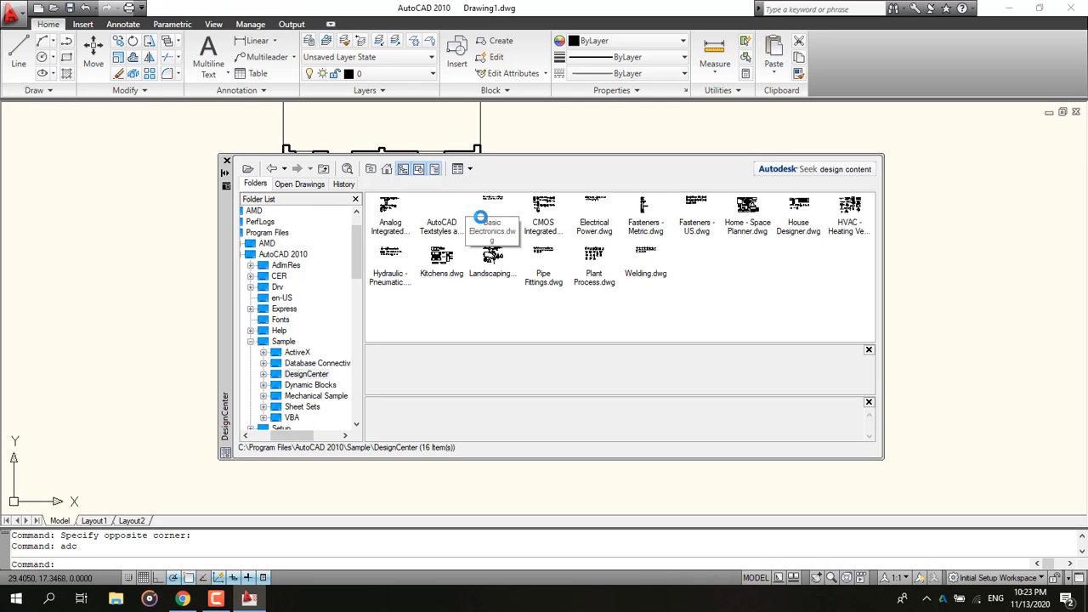
pyautogui.doubleClick(787, 237)
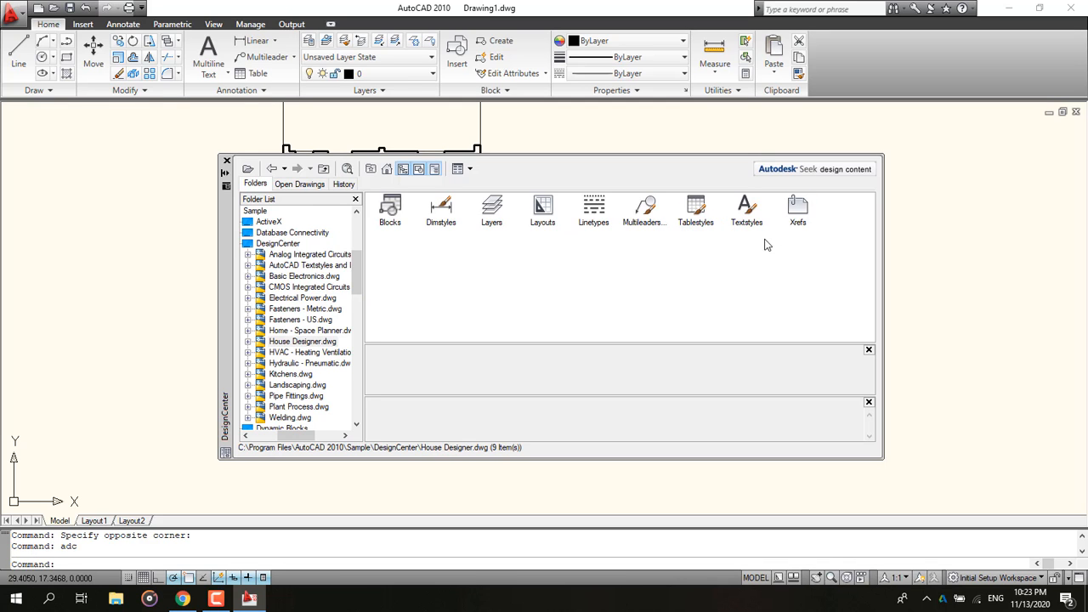
pyautogui.doubleClick(390, 209)
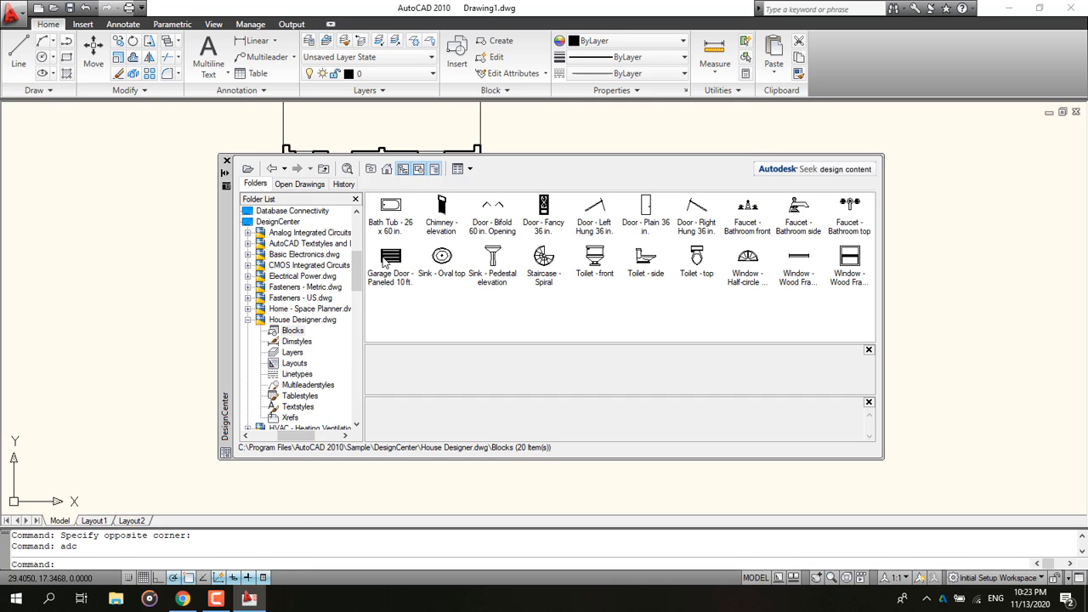
# Step: Switch to the reference PDF to check the ground floor plan's fixtures, then return to the drawing
pyautogui.click(183, 599)
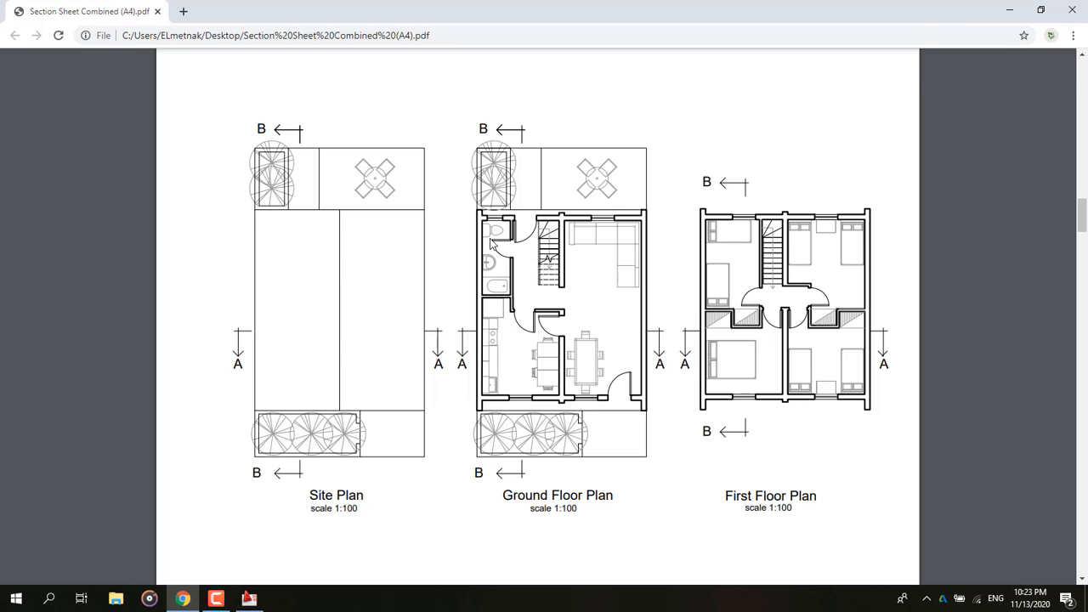
pyautogui.hotkey('alt', 'Tab')
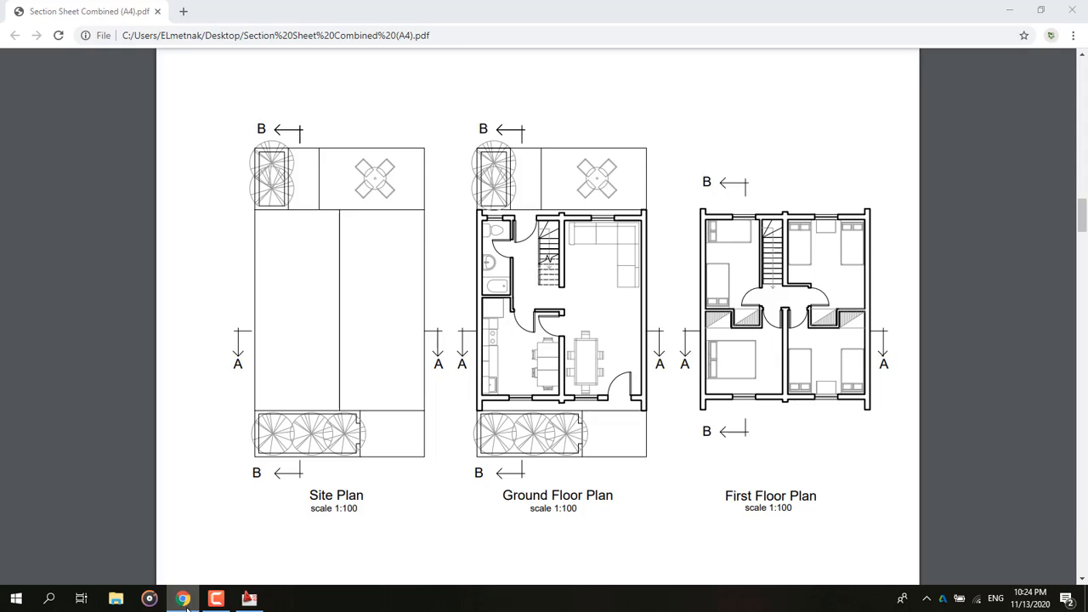
pyautogui.click(249, 598)
# Step: Insert the Bath Tub - 26 x 60 in. and Toilet - top blocks beside the plan, then go back up to House Designer.dwg
pyautogui.click(390, 211)
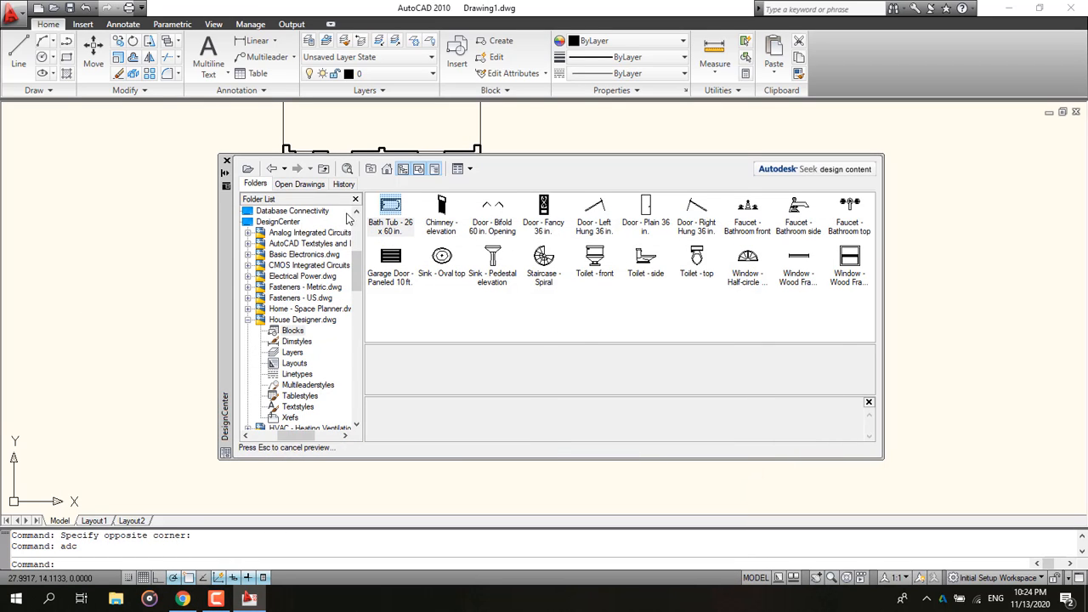
pyautogui.moveTo(390, 211); pyautogui.dragTo(109, 218)
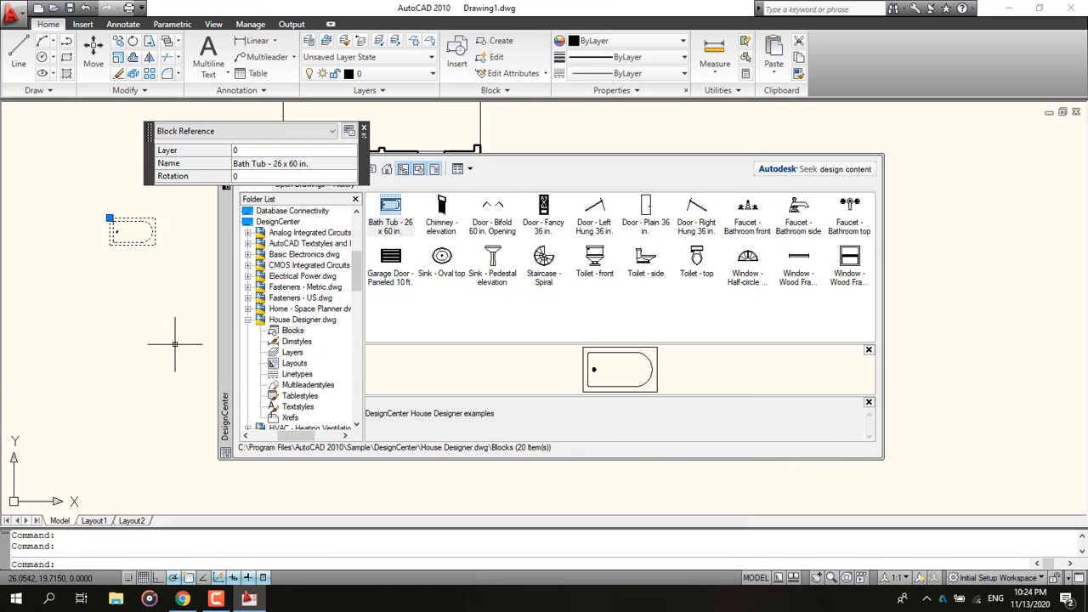
pyautogui.press('Escape')
pyautogui.click(192, 600)
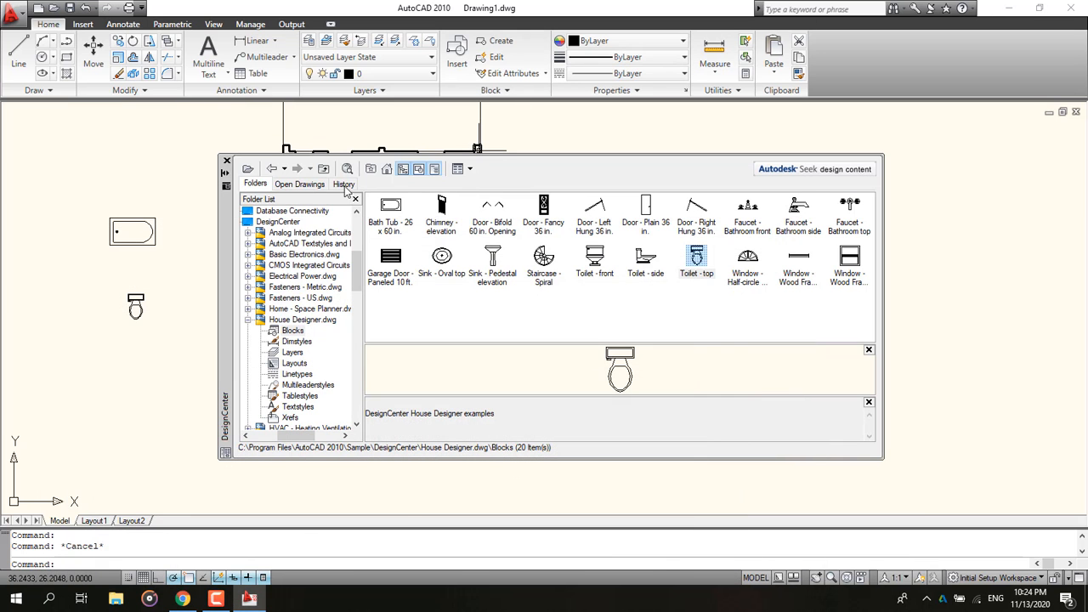
pyautogui.click(272, 169)
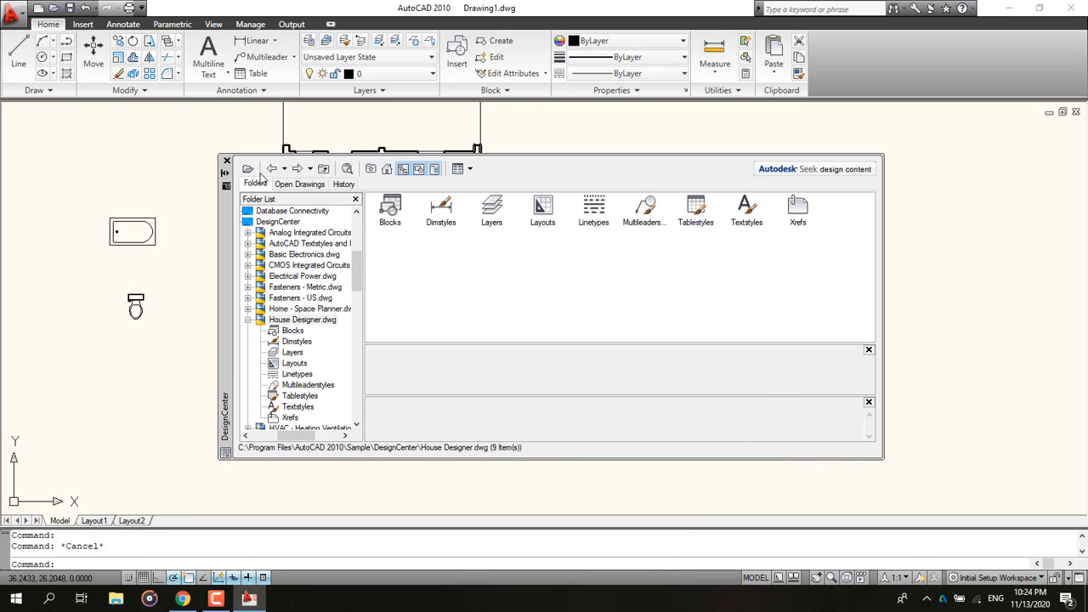
# Step: Browse to the Blocks of Home - Space Planner.dwg and insert the Sofa - Roundback 7 ft. block beside the plan
pyautogui.click(271, 170)
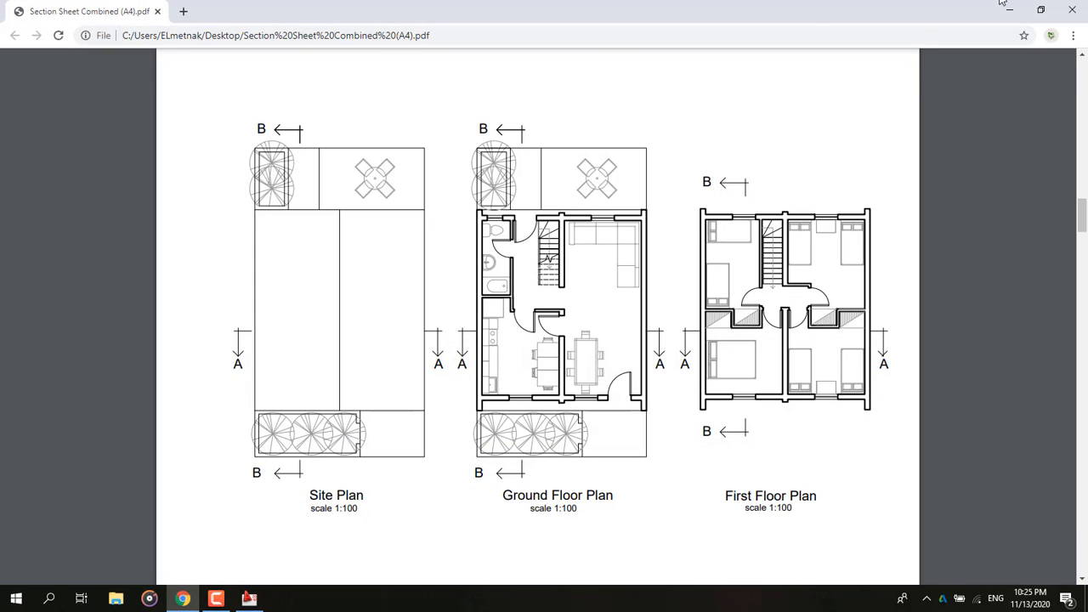
pyautogui.click(1009, 9)
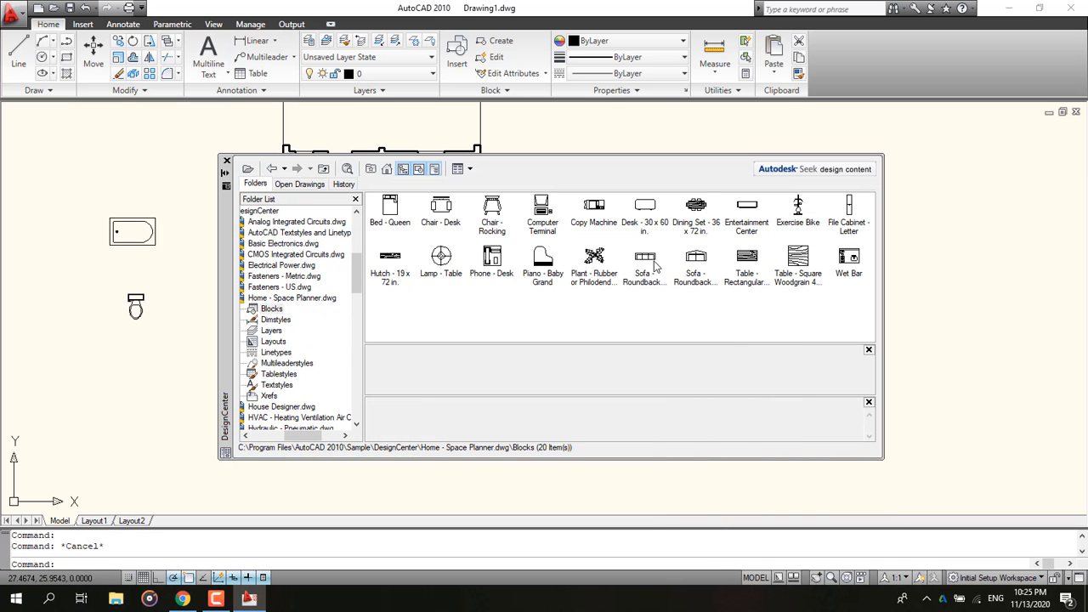
pyautogui.click(653, 264)
pyautogui.click(155, 148)
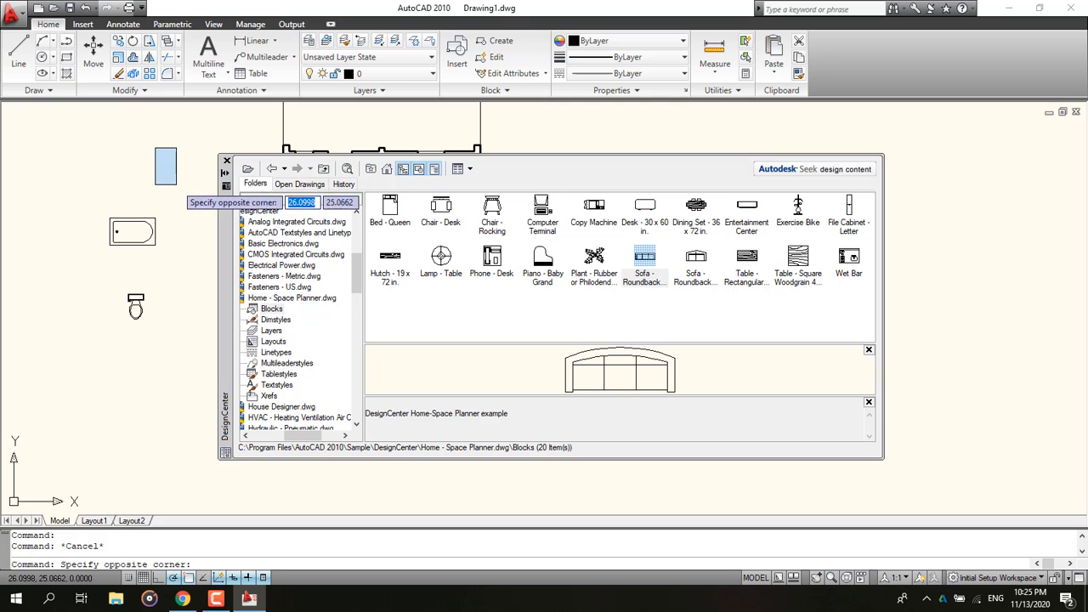
pyautogui.click(200, 175)
pyautogui.moveTo(606, 267); pyautogui.dragTo(63, 141)
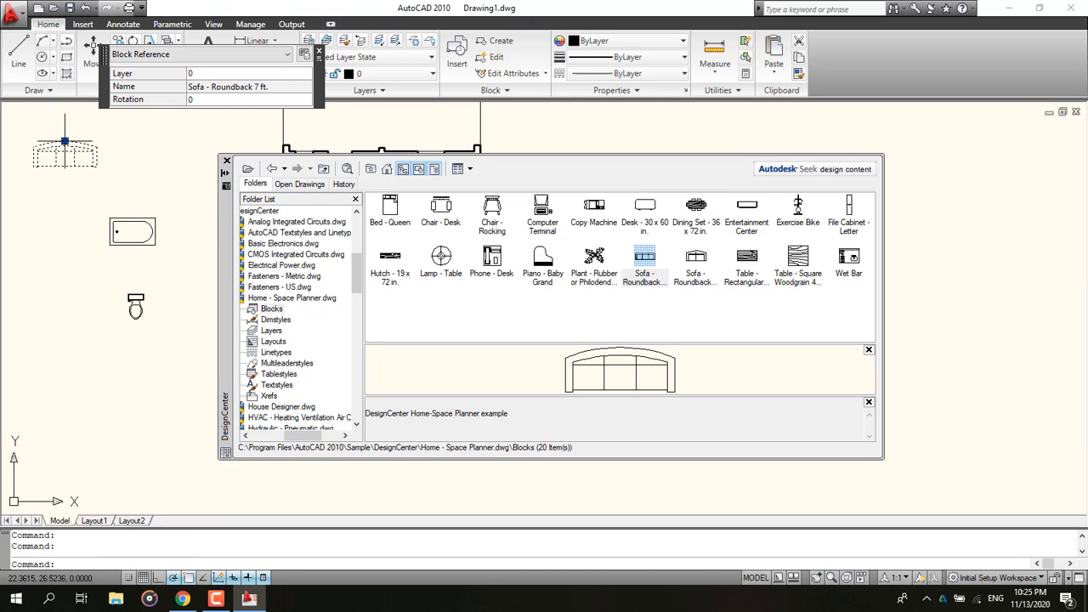
pyautogui.click(616, 307)
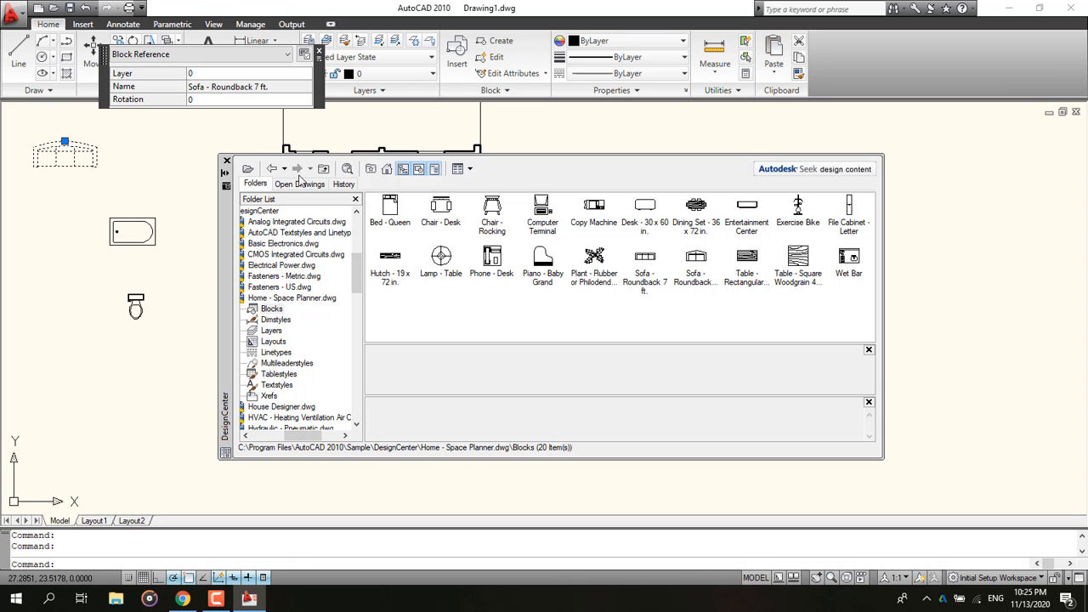
# Step: Close DesignCenter and check the ground floor plan in the reference PDF, then return to the drawing
pyautogui.click(270, 171)
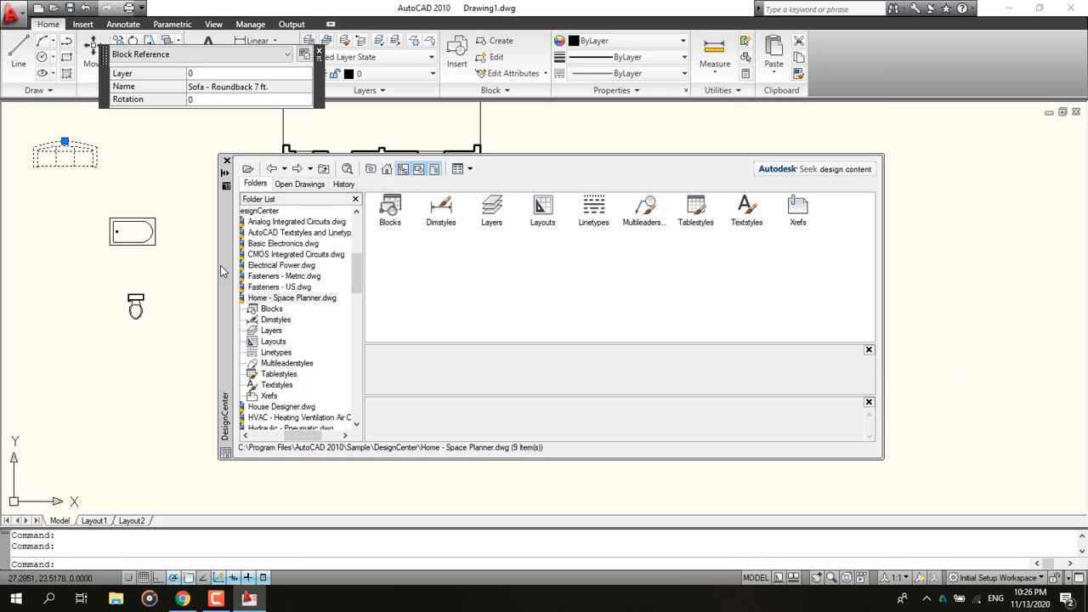
pyautogui.click(226, 161)
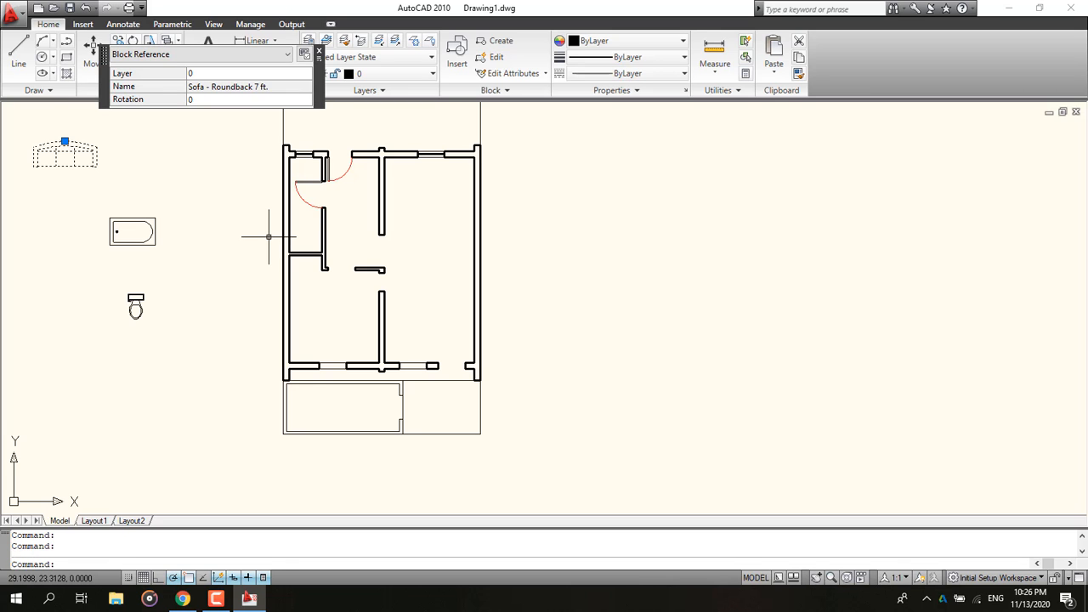
pyautogui.click(182, 598)
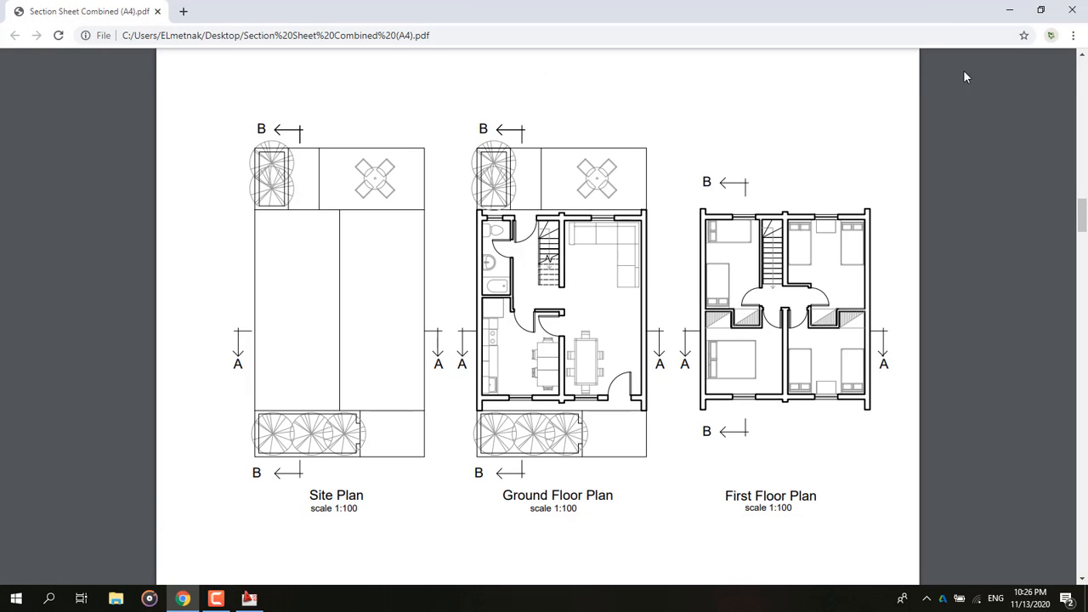
pyautogui.hotkey('alt', 'Tab')
# Step: Erase two stray objects near the plan's lower wall and zoom out over the whole plan
pyautogui.moveTo(292, 369); pyautogui.dragTo(355, 323, button='middle')
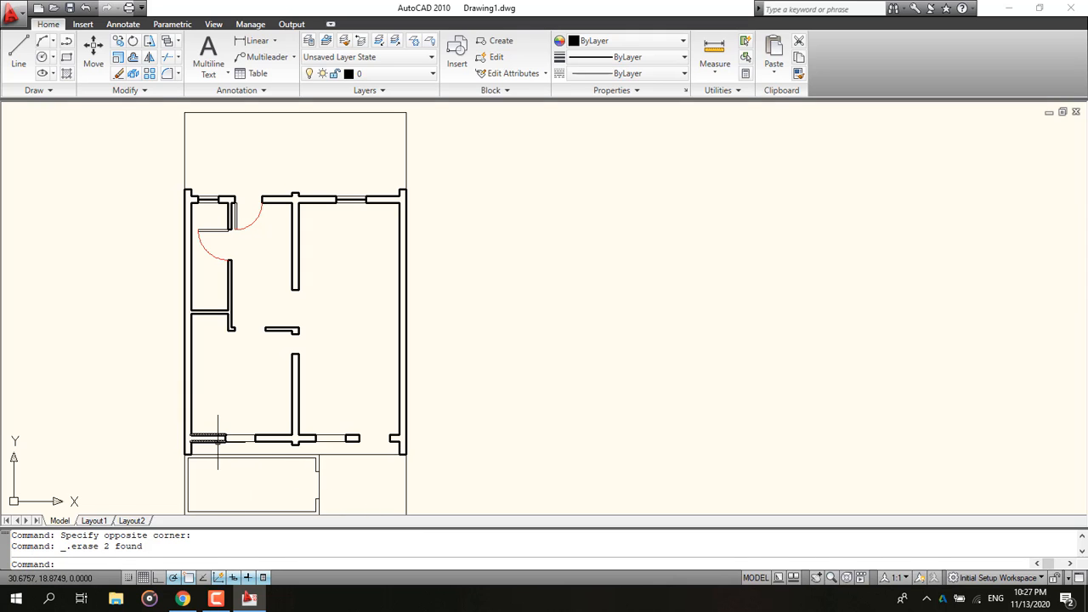
pyautogui.moveTo(211, 437)
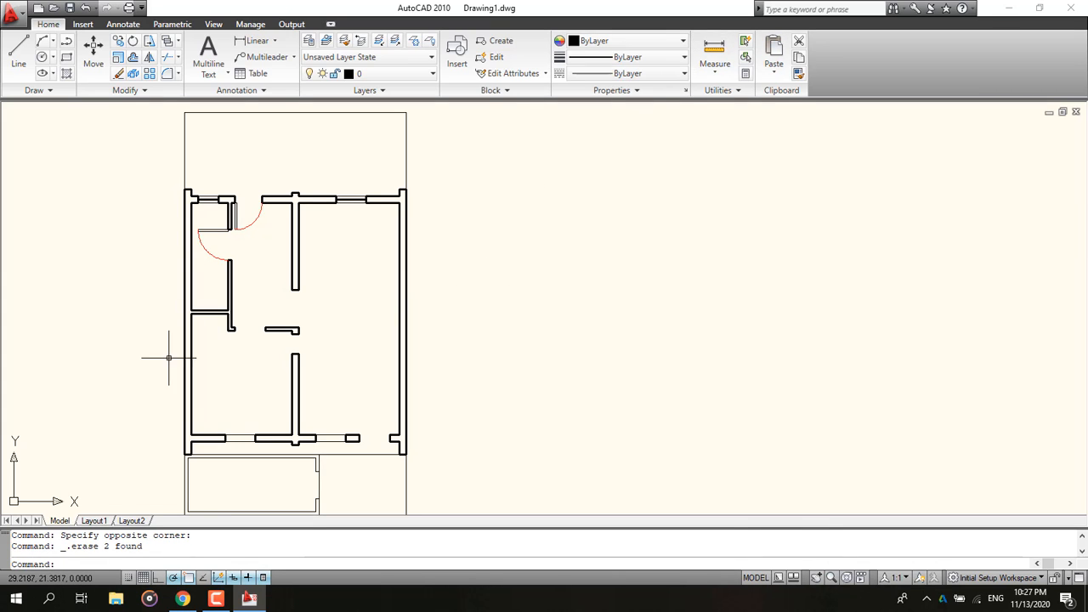
pyautogui.click(182, 599)
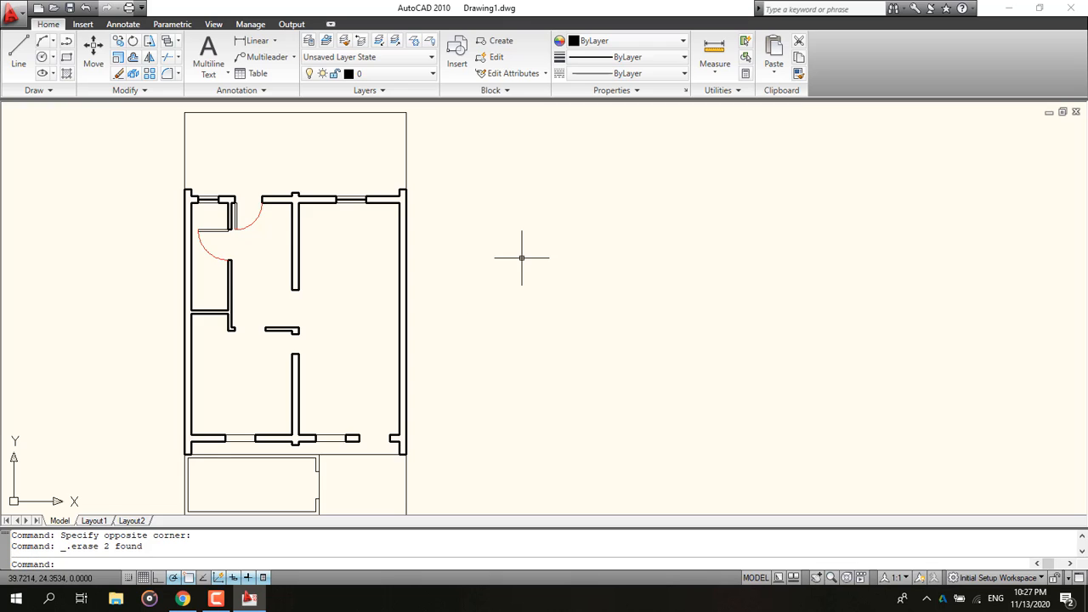
pyautogui.scroll(-2, 306, 272)
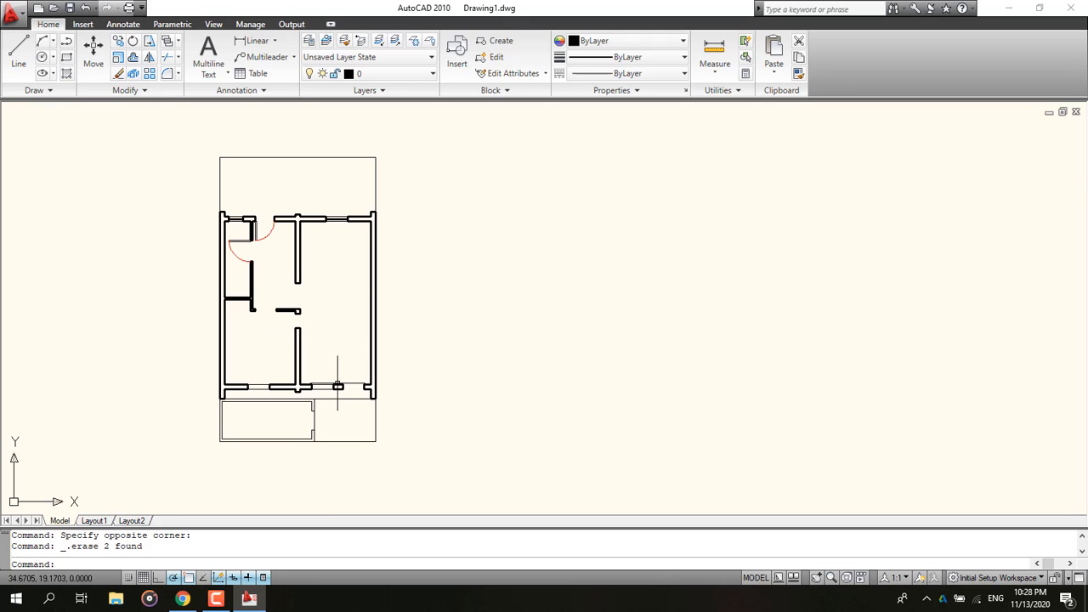